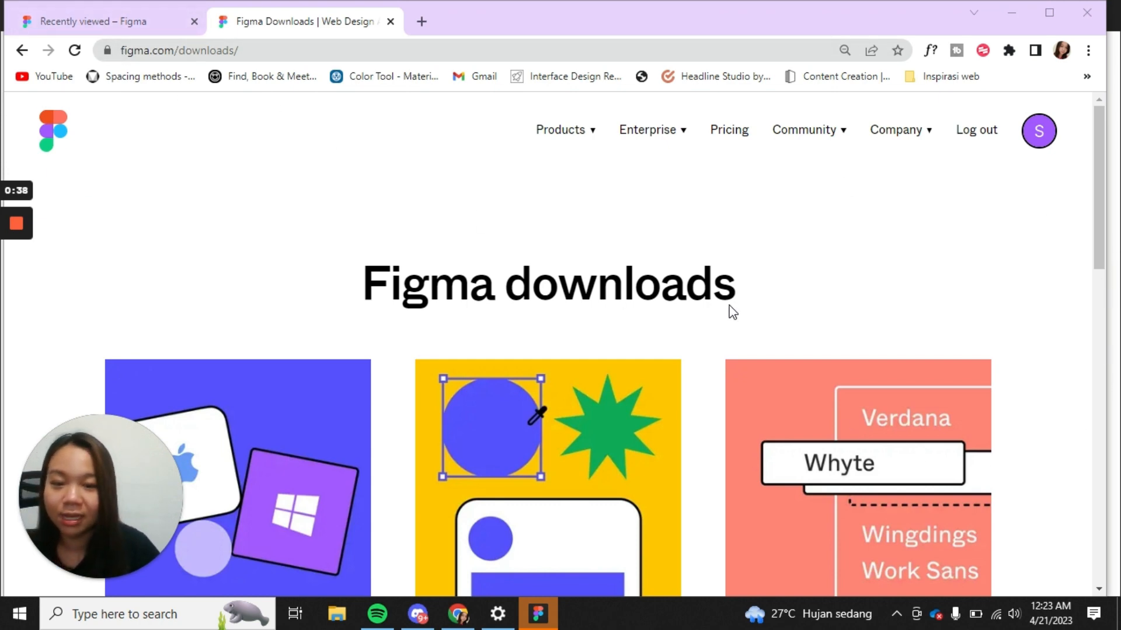
Download the Figma desktop app installers for both macOS and Windows from the downloads page.
{"action": "left_click_drag", "start_coordinate": [1099, 230], "coordinate": [1077, 365]}
{"action": "scroll", "coordinate": [1077, 365], "scroll_direction": "down", "scroll_amount": 1}
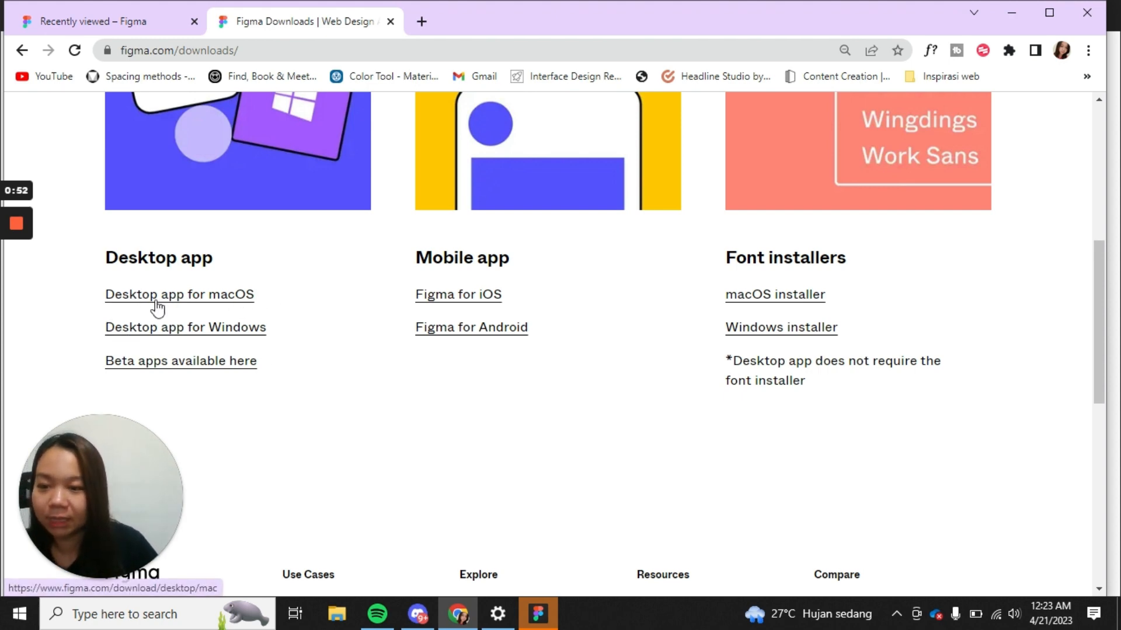
{"action": "left_click", "coordinate": [191, 309]}
{"action": "scroll", "coordinate": [315, 365], "scroll_direction": "up", "scroll_amount": 4}
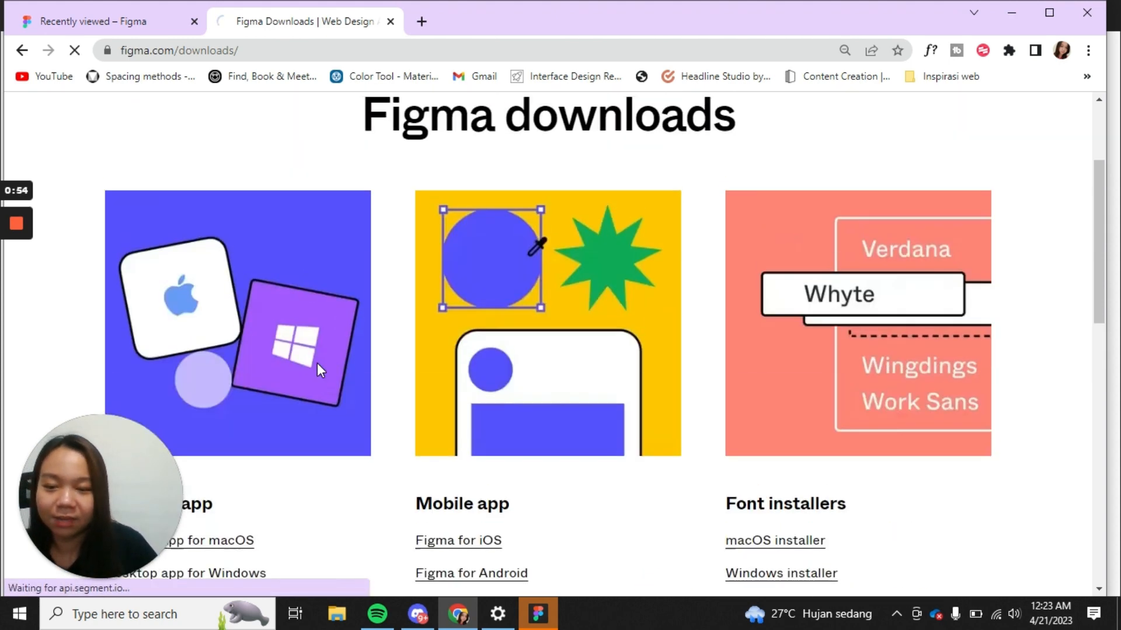
{"action": "scroll", "coordinate": [317, 357], "scroll_direction": "down", "scroll_amount": 6}
{"action": "left_click", "coordinate": [225, 246]}
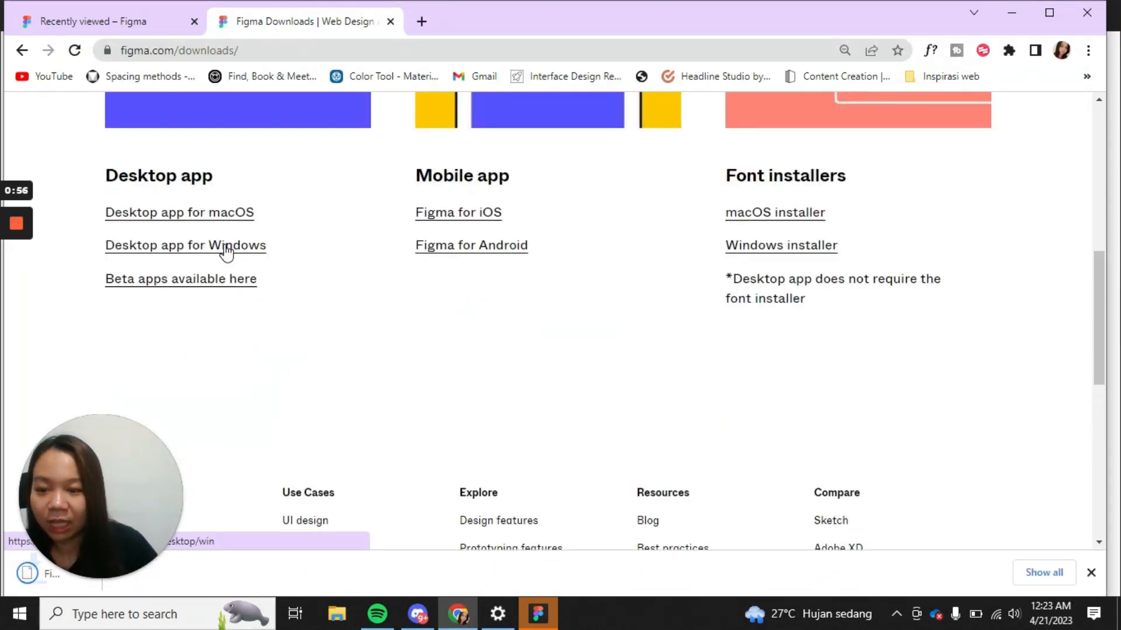
{"action": "left_click", "coordinate": [260, 246]}
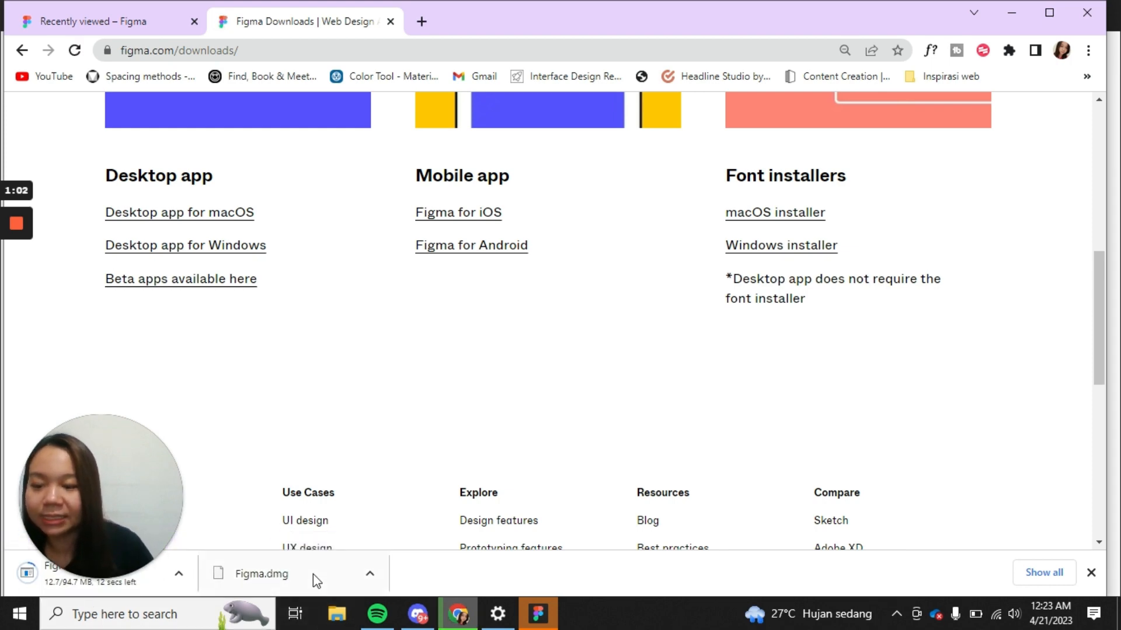
Look at the Figma desktop app's welcome screen, and return to the browser to review the desktop, mobile and font installer options.
{"action": "left_click", "coordinate": [528, 610]}
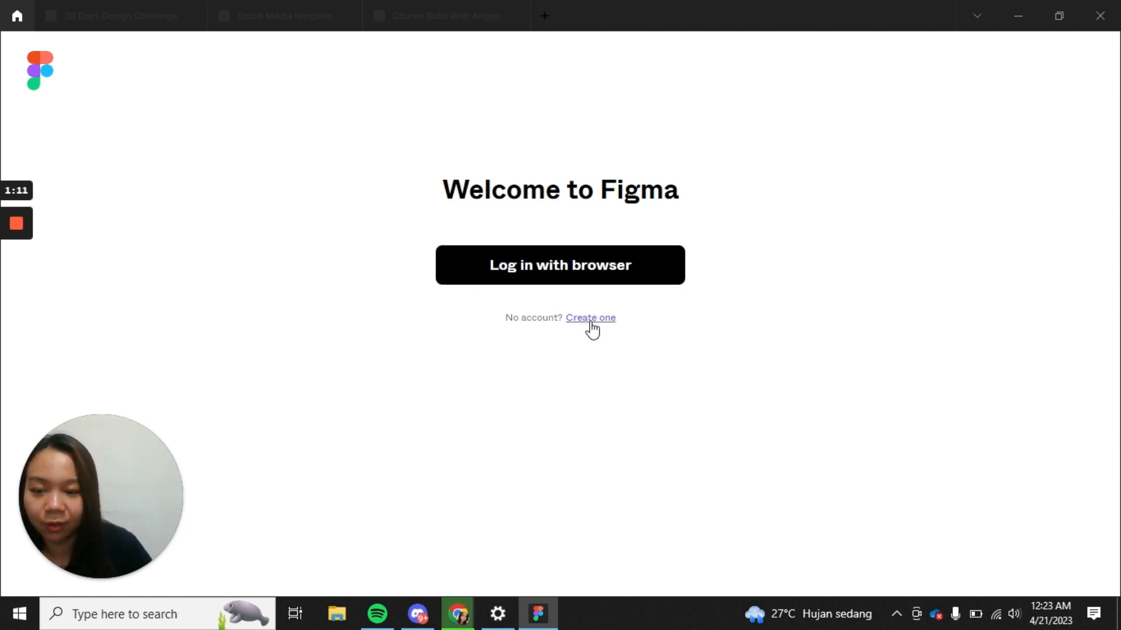
{"action": "left_click", "coordinate": [459, 614]}
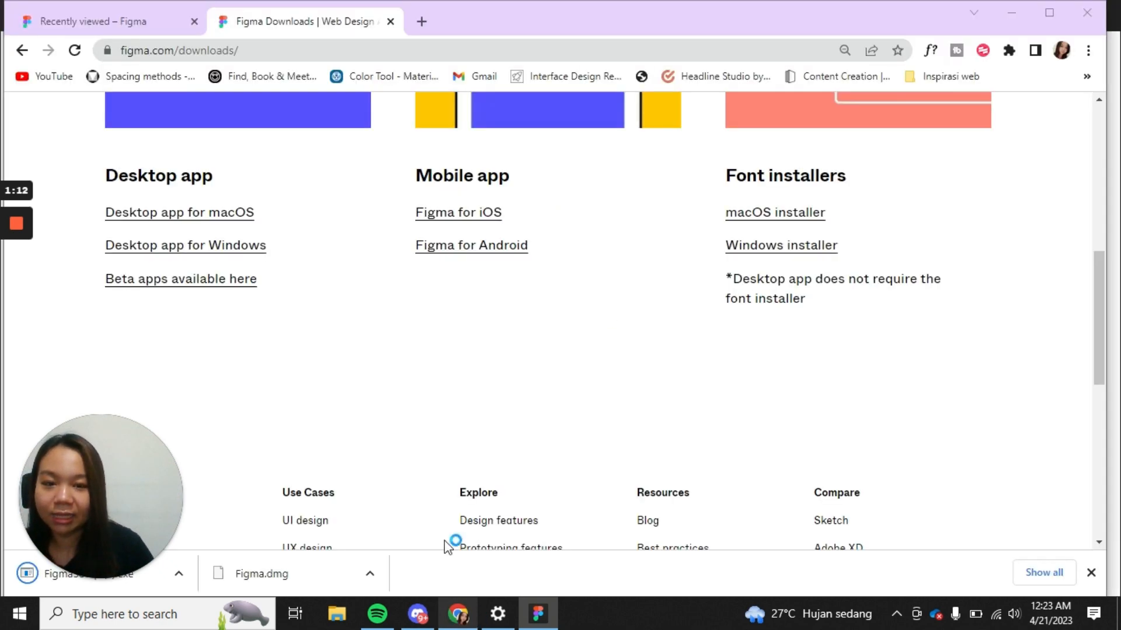
{"action": "scroll", "coordinate": [950, 210], "scroll_direction": "down", "scroll_amount": 5}
{"action": "scroll", "coordinate": [950, 210], "scroll_direction": "up", "scroll_amount": 15}
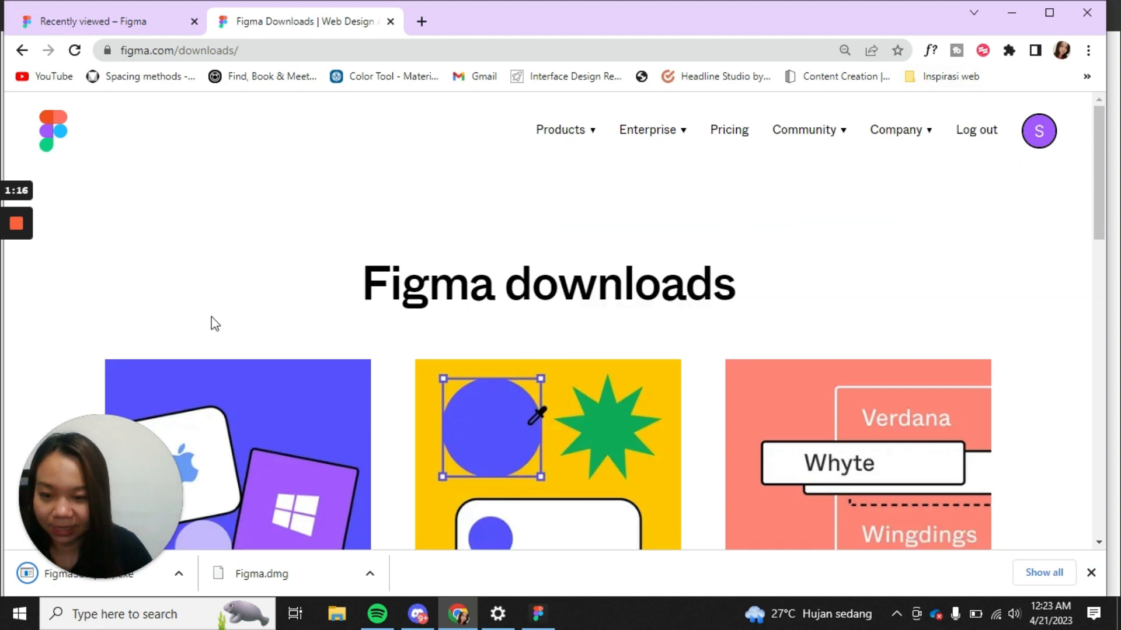
{"action": "scroll", "coordinate": [905, 243], "scroll_direction": "down", "scroll_amount": 5}
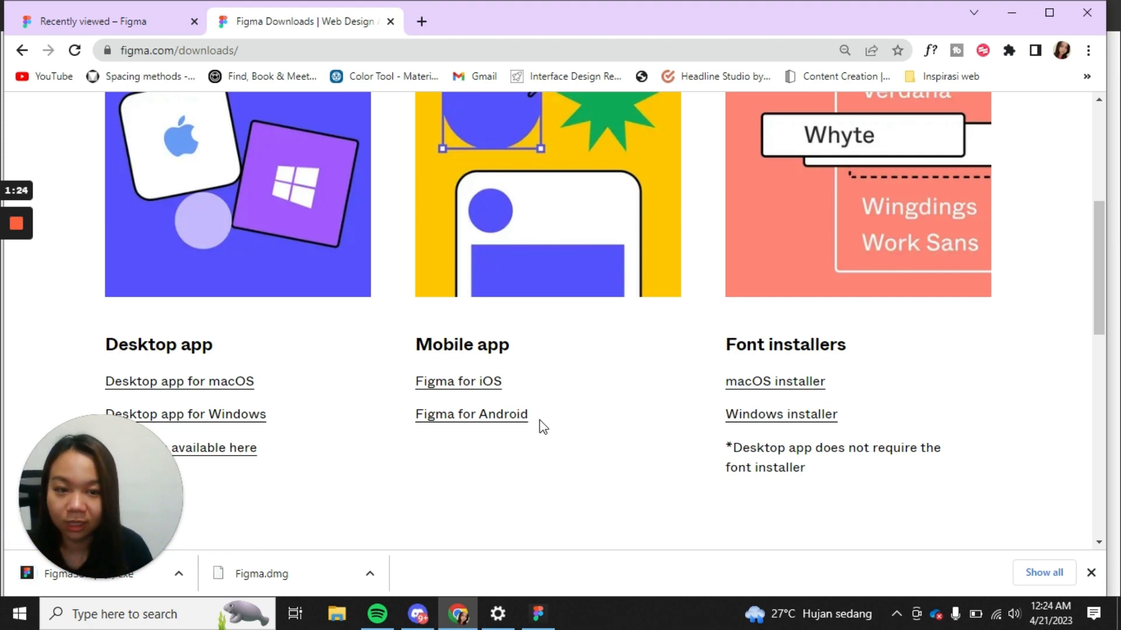
{"action": "scroll", "coordinate": [539, 419], "scroll_direction": "down", "scroll_amount": 3}
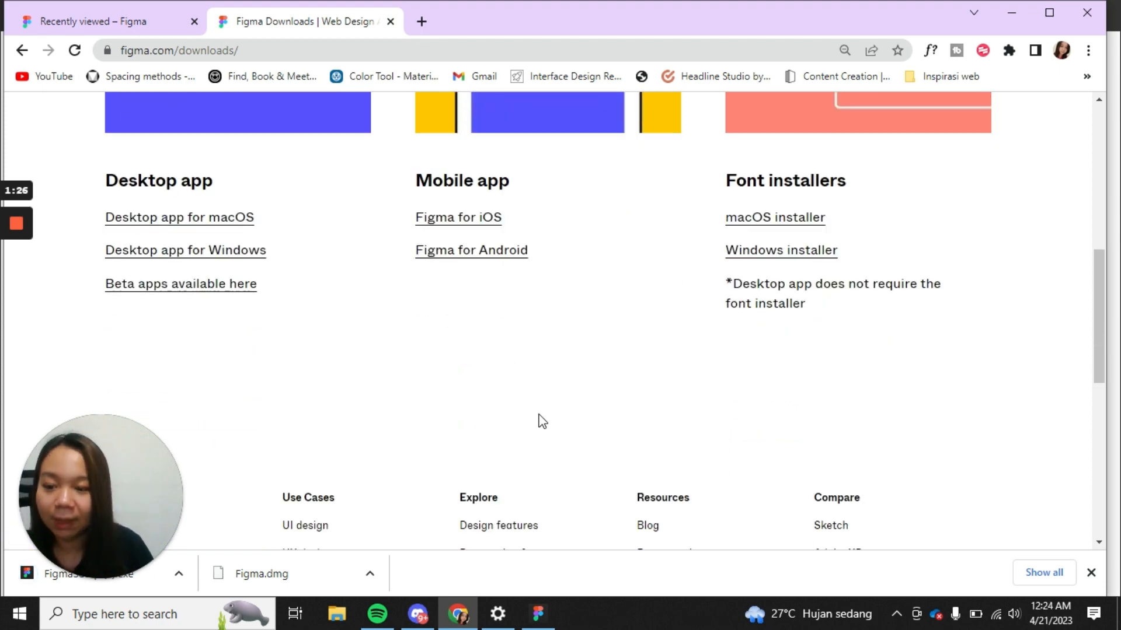
{"action": "scroll", "coordinate": [539, 417], "scroll_direction": "up", "scroll_amount": 7}
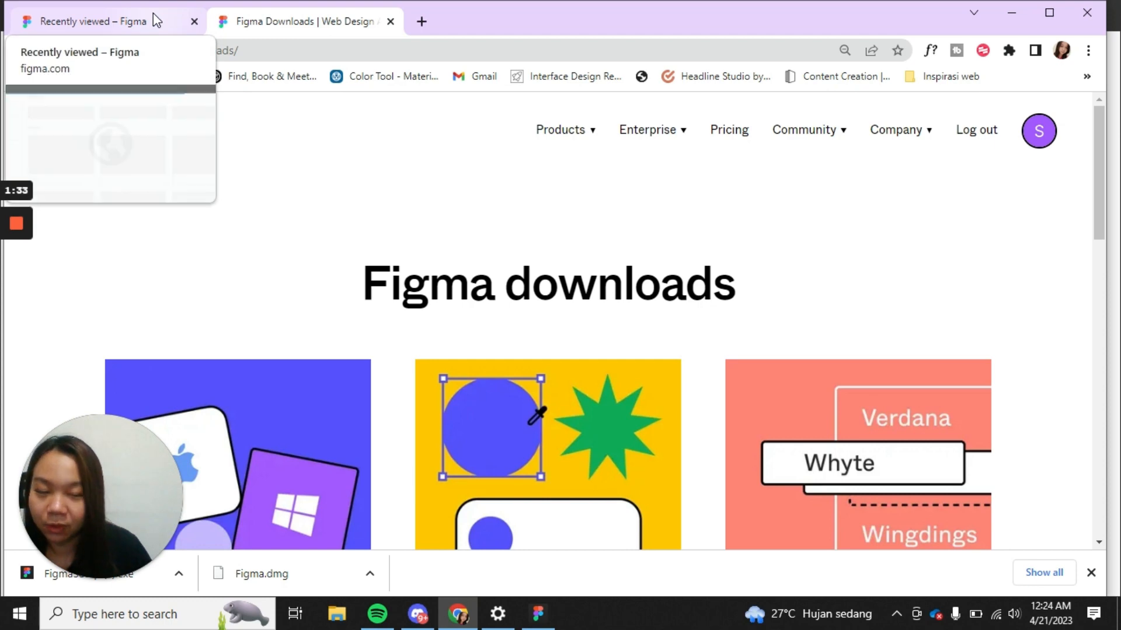
View the account's recent files, and return to the downloads page with the download bar dismissed.
{"action": "left_click", "coordinate": [1038, 146]}
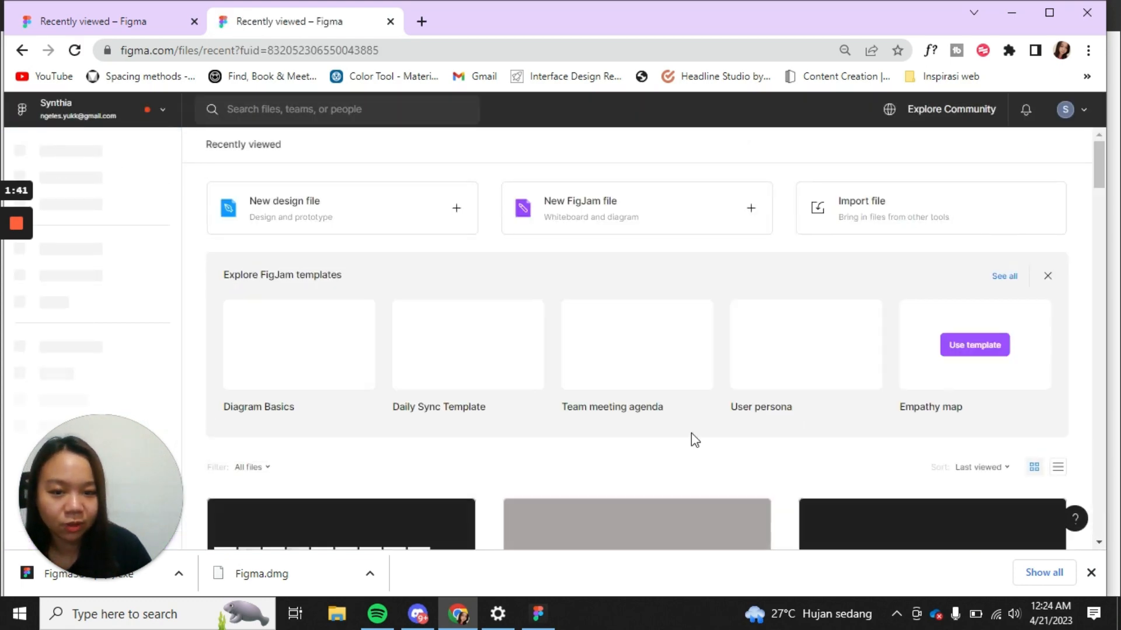
{"action": "left_click", "coordinate": [24, 50]}
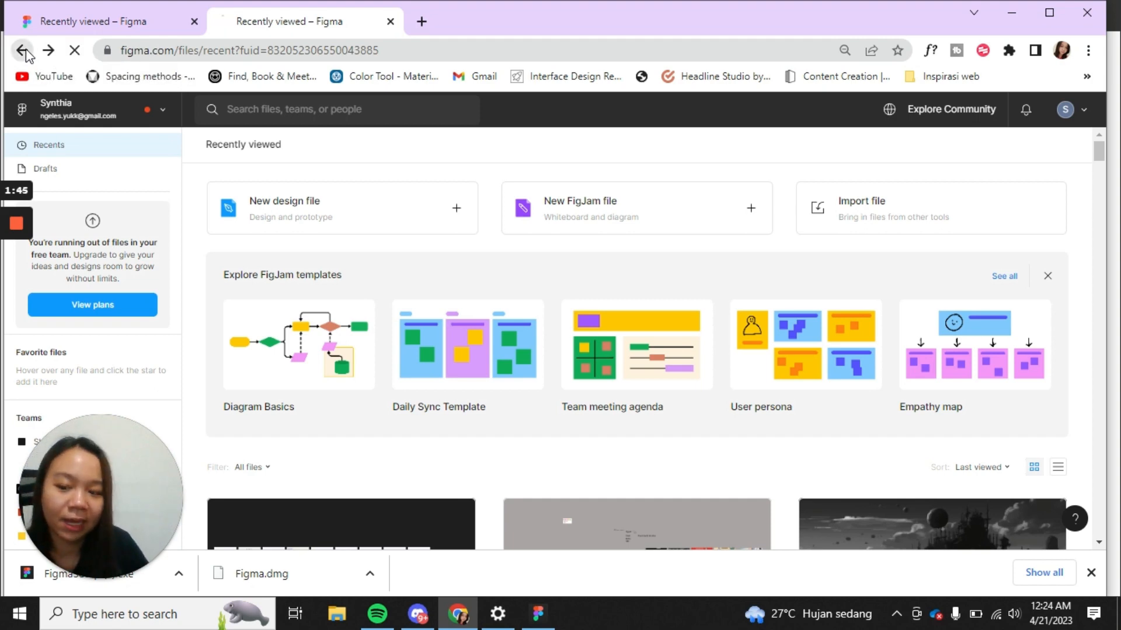
{"action": "left_click", "coordinate": [1090, 572]}
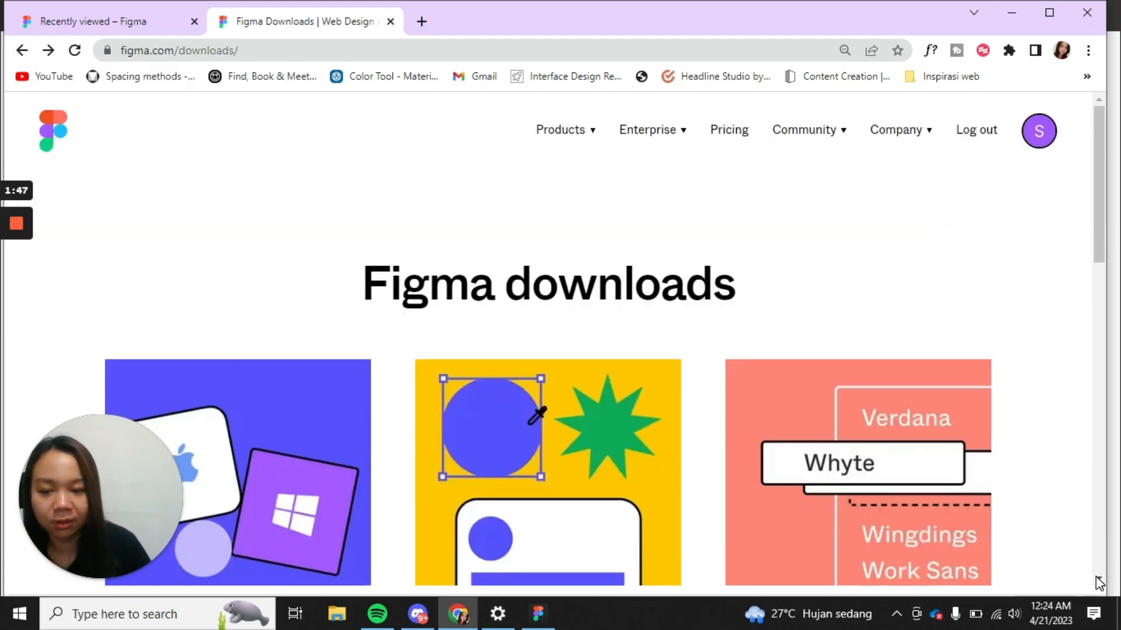
Log out of the Figma account and log back in using an existing Google account.
{"action": "left_click", "coordinate": [972, 131]}
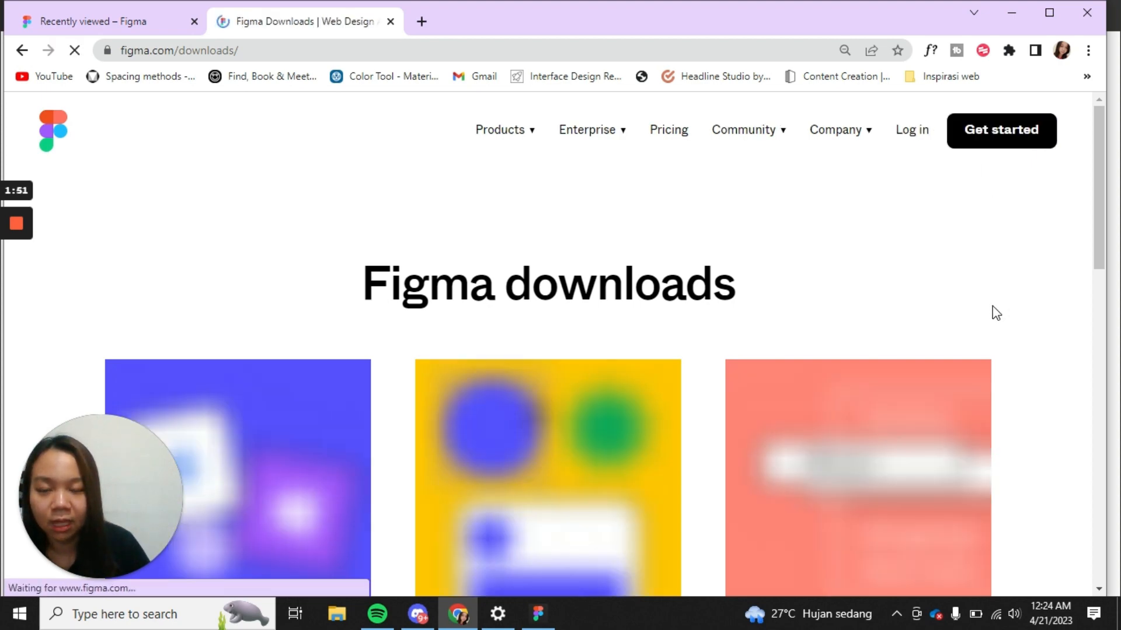
{"action": "left_click", "coordinate": [921, 131]}
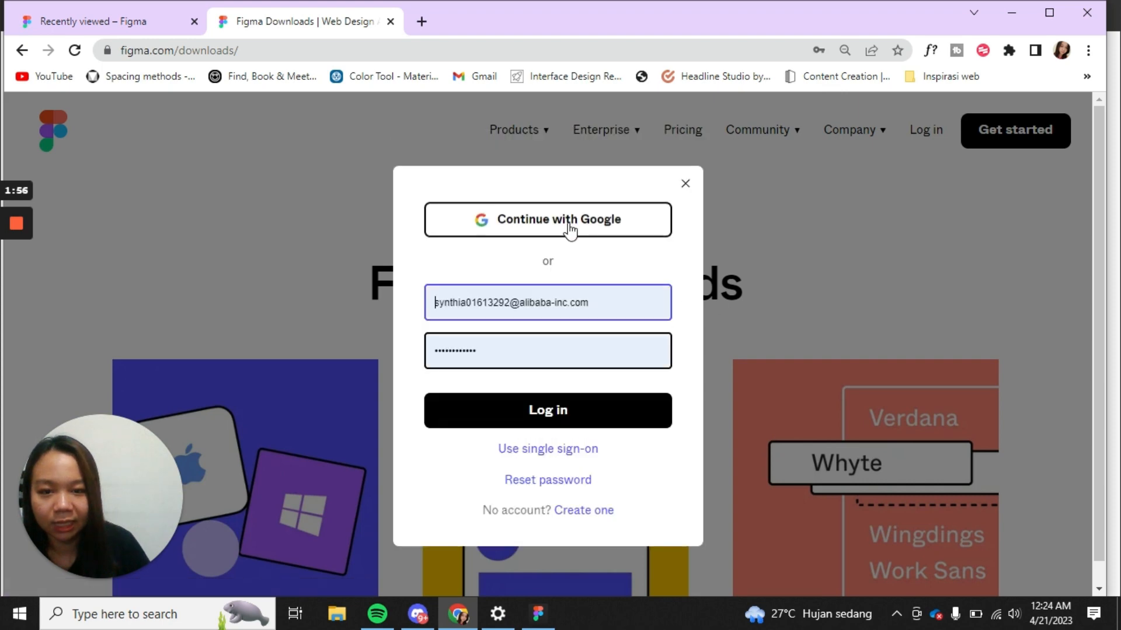
{"action": "left_click", "coordinate": [569, 220]}
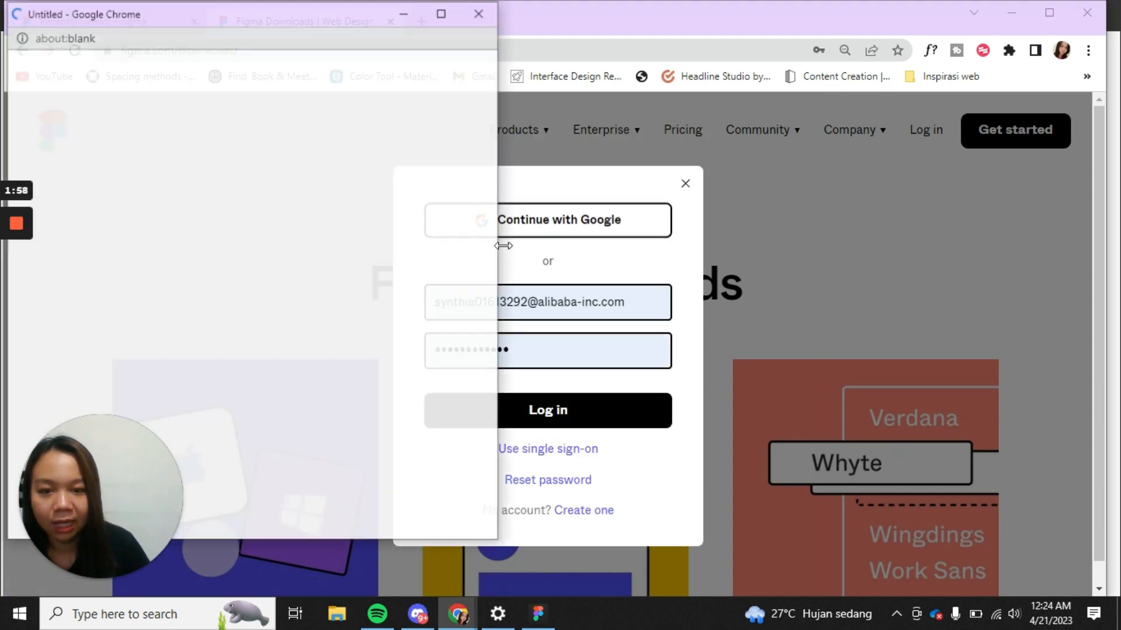
{"action": "left_click_drag", "start_coordinate": [325, 12], "coordinate": [725, 58]}
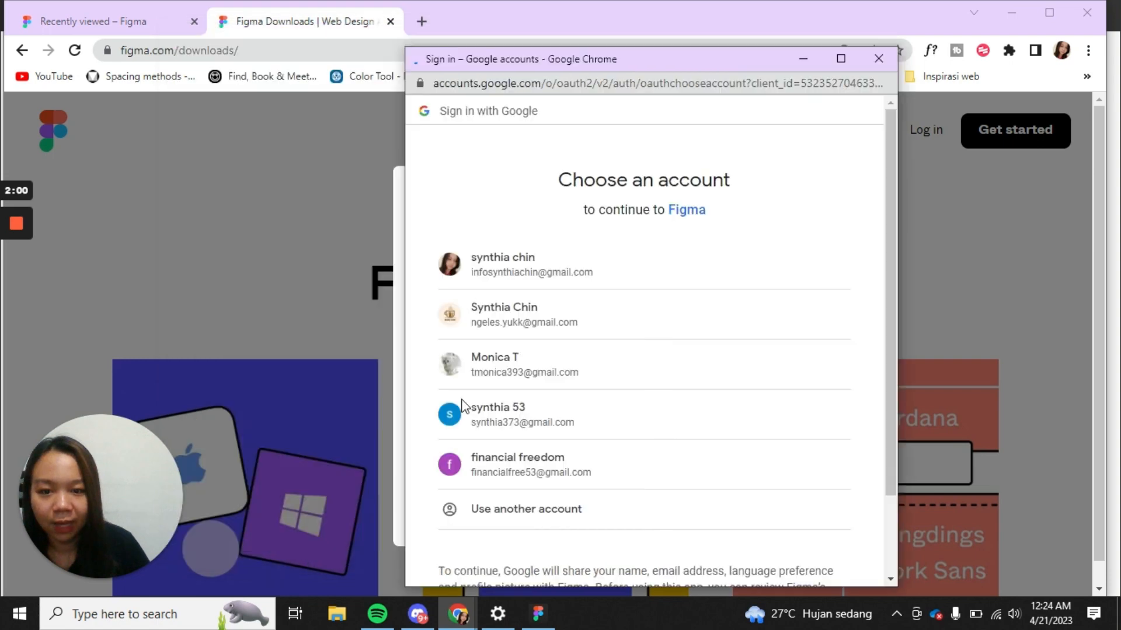
{"action": "left_click", "coordinate": [527, 322]}
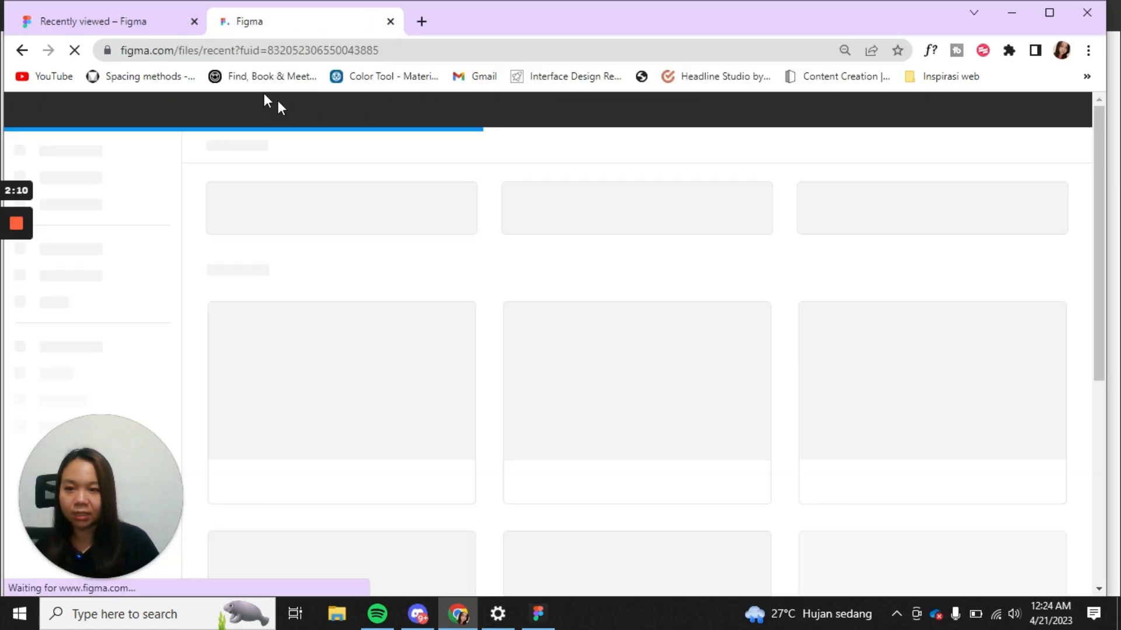
Close the duplicate recent-files browser tab and open the Video Youtube design file.
{"action": "left_click", "coordinate": [186, 22]}
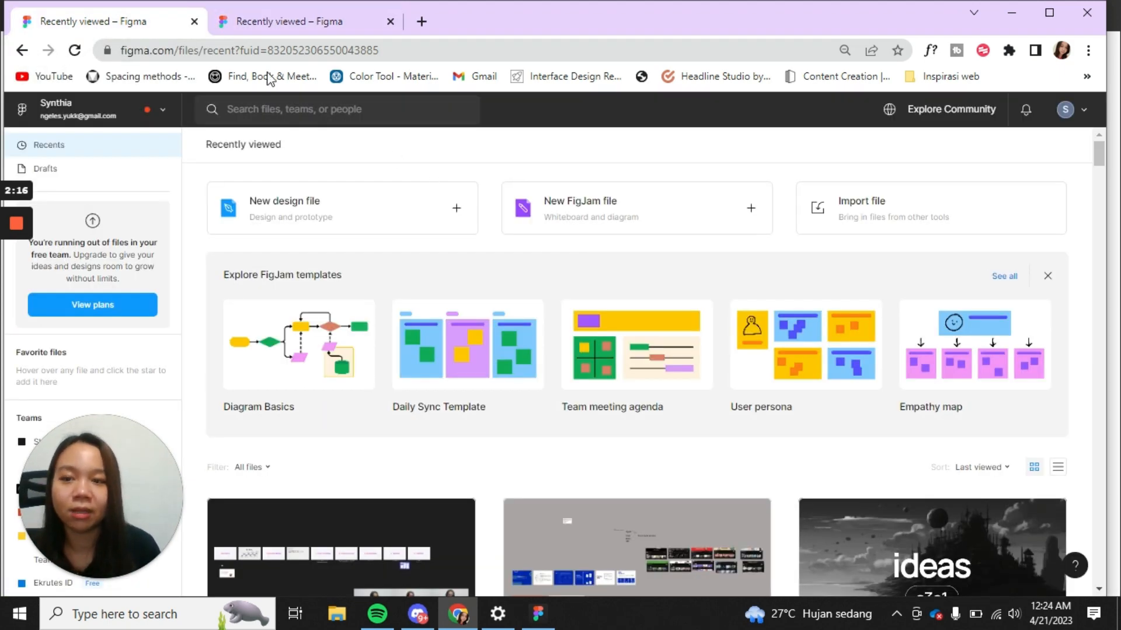
{"action": "left_click", "coordinate": [194, 22]}
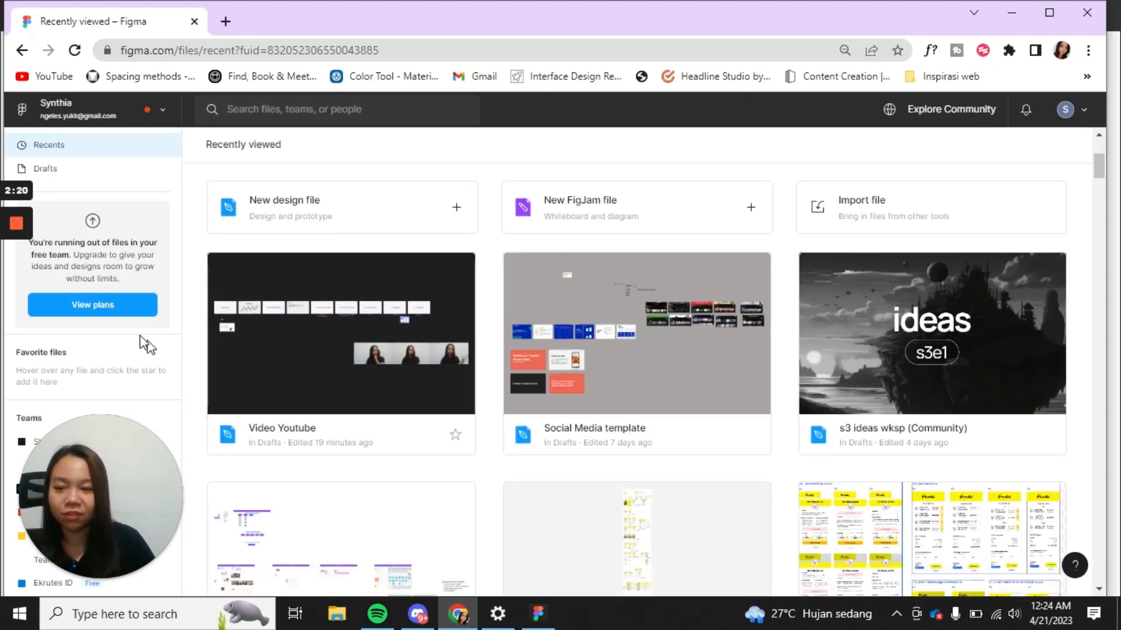
{"action": "left_click", "coordinate": [314, 360]}
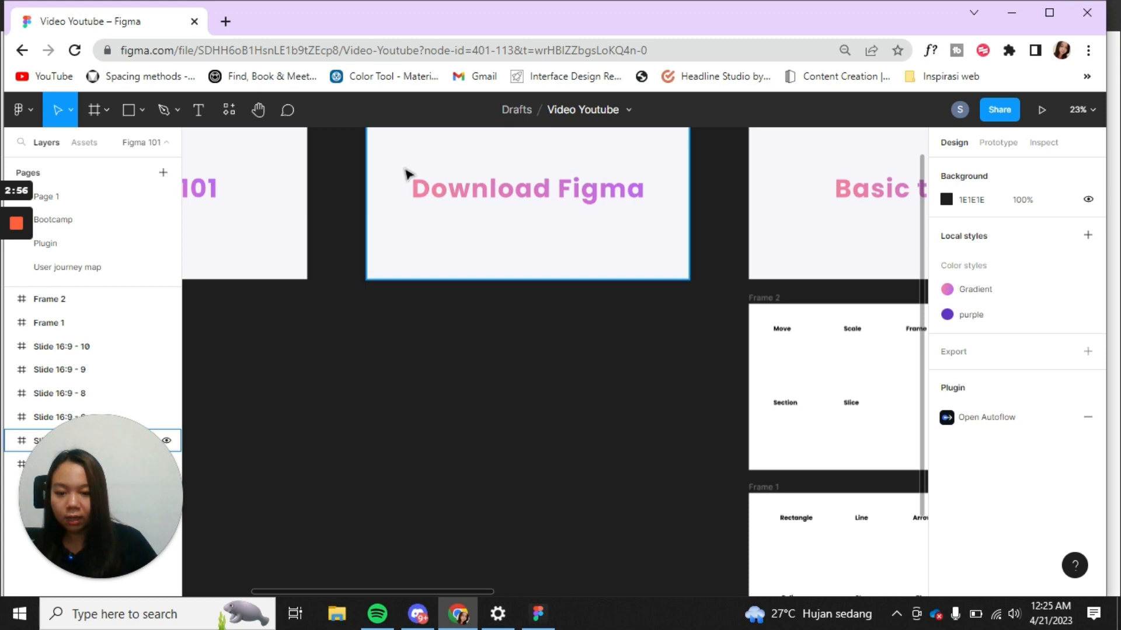
Examine the slides and tool frames on the Figma 101 page at close-up and overview zoom levels.
{"action": "scroll", "coordinate": [620, 300], "scroll_direction": "down", "scroll_amount": 5}
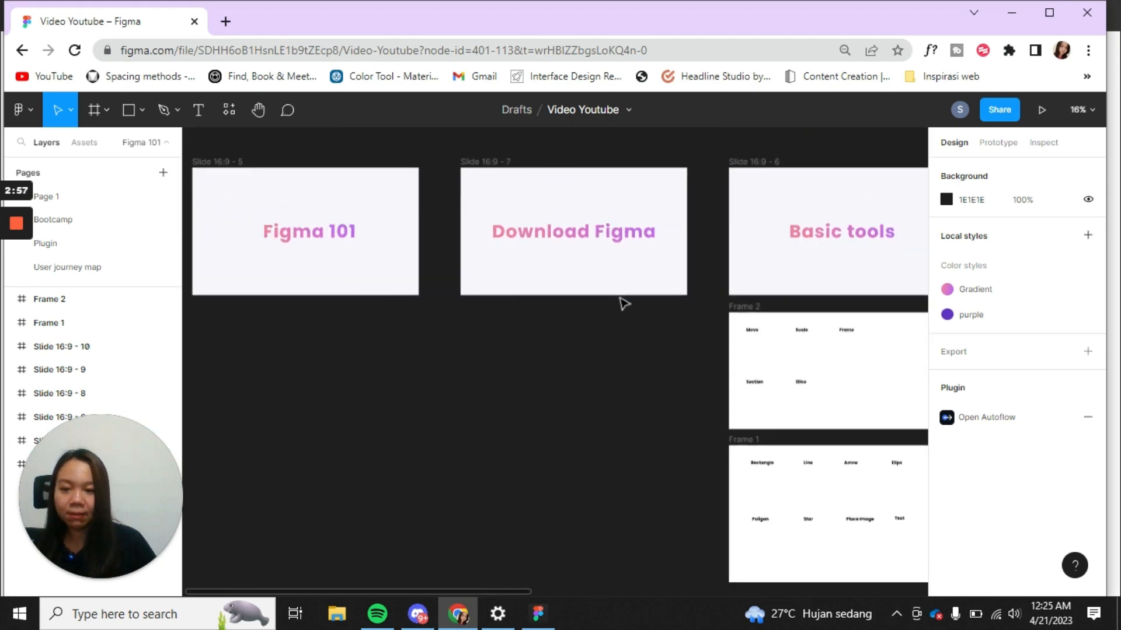
{"action": "scroll", "coordinate": [458, 435], "scroll_direction": "up", "scroll_amount": 3}
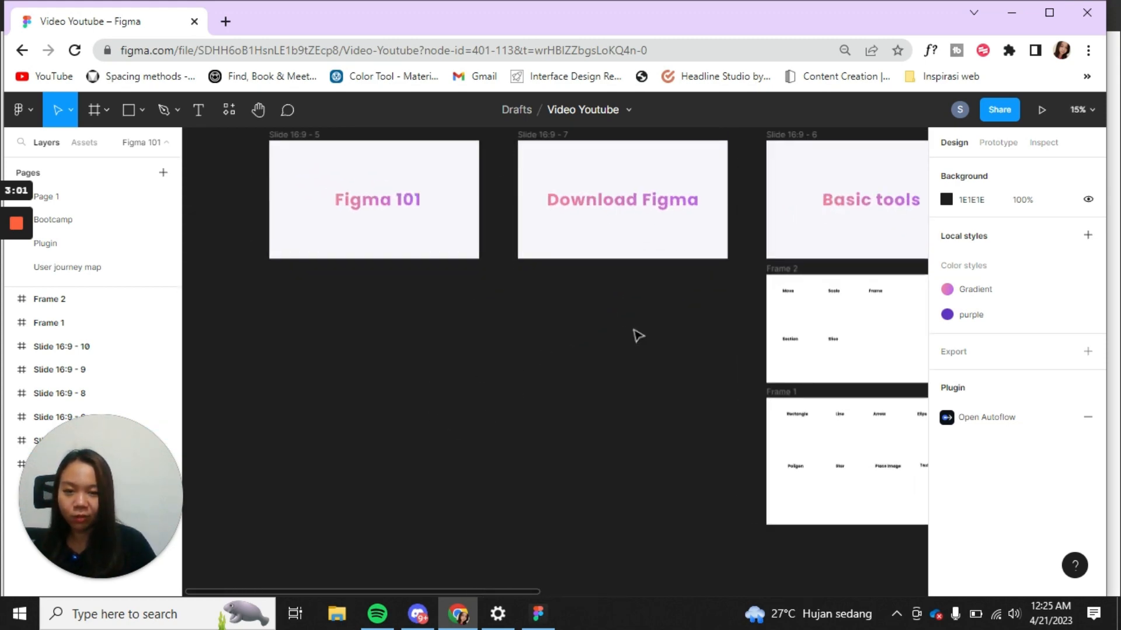
{"action": "scroll", "coordinate": [509, 334], "scroll_direction": "up", "scroll_amount": 5}
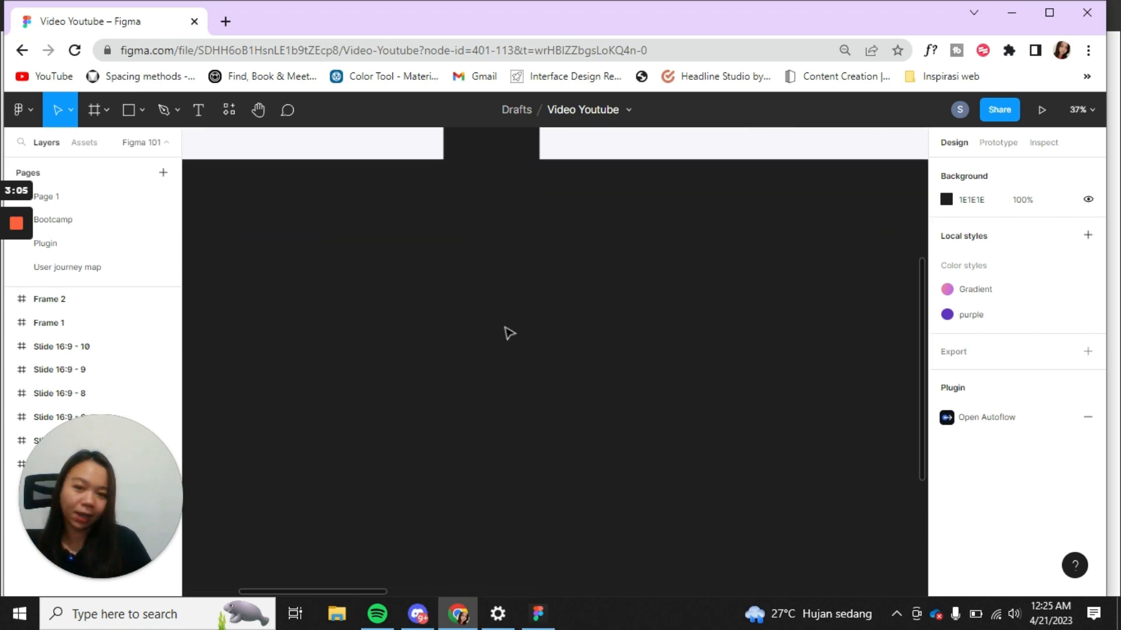
{"action": "scroll", "coordinate": [508, 303], "scroll_direction": "down", "scroll_amount": 4}
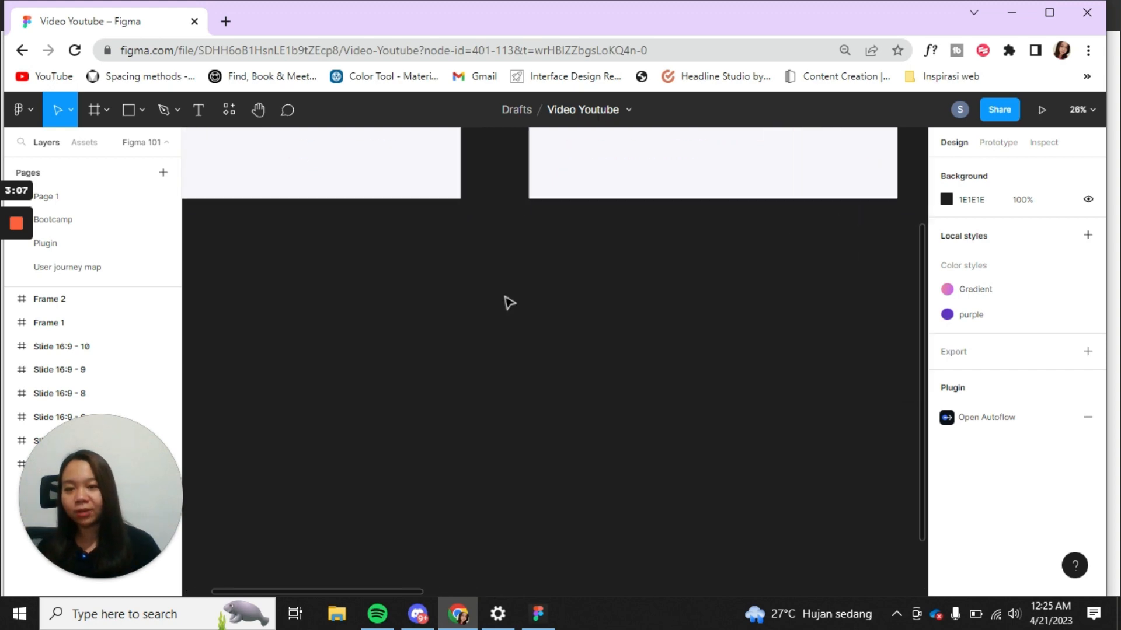
{"action": "scroll", "coordinate": [509, 303], "scroll_direction": "up", "scroll_amount": 2}
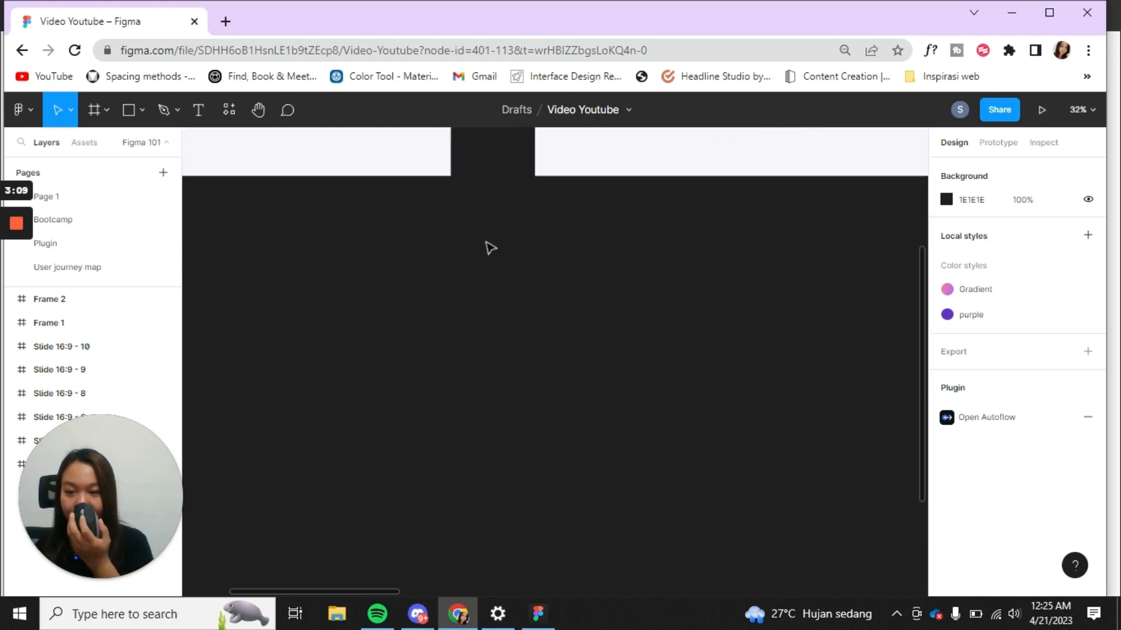
{"action": "scroll", "coordinate": [490, 248], "scroll_direction": "up", "scroll_amount": 3}
{"action": "scroll", "coordinate": [491, 248], "scroll_direction": "down", "scroll_amount": 10}
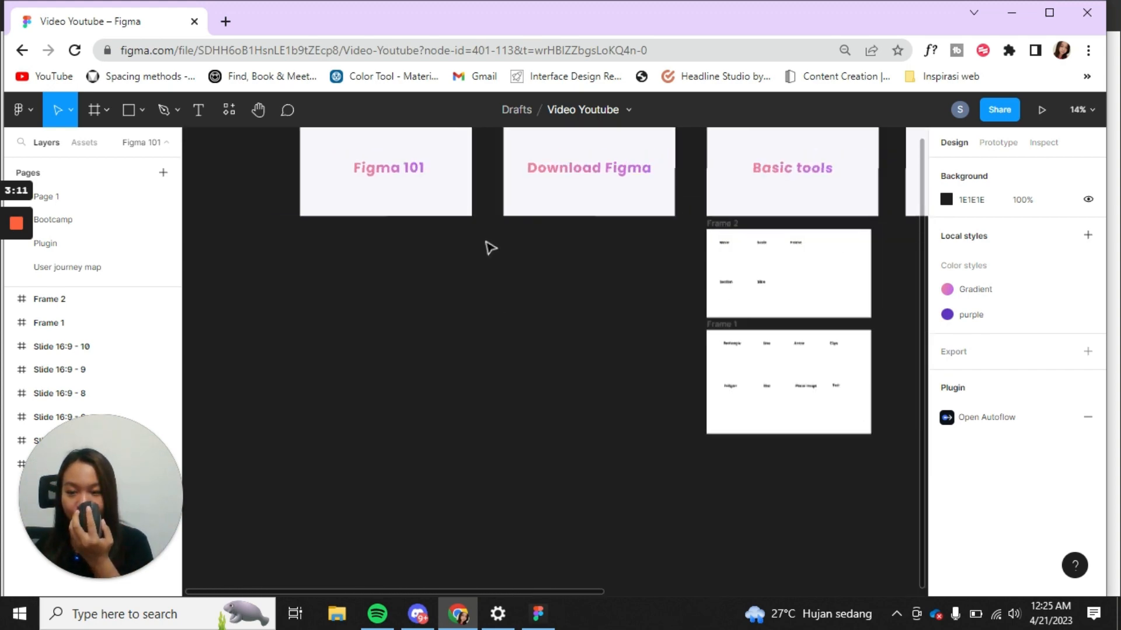
{"action": "scroll", "coordinate": [490, 248], "scroll_direction": "up", "scroll_amount": 2}
{"action": "scroll", "coordinate": [490, 248], "scroll_direction": "down", "scroll_amount": 2}
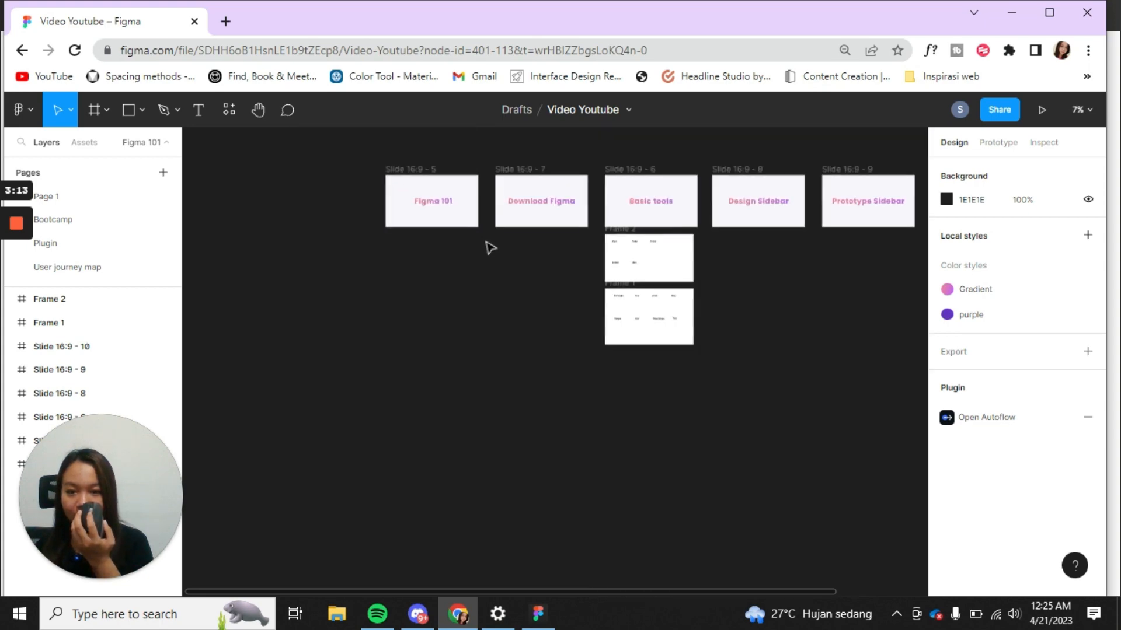
{"action": "scroll", "coordinate": [490, 249], "scroll_direction": "up", "scroll_amount": 4}
{"action": "scroll", "coordinate": [491, 248], "scroll_direction": "down", "scroll_amount": 3}
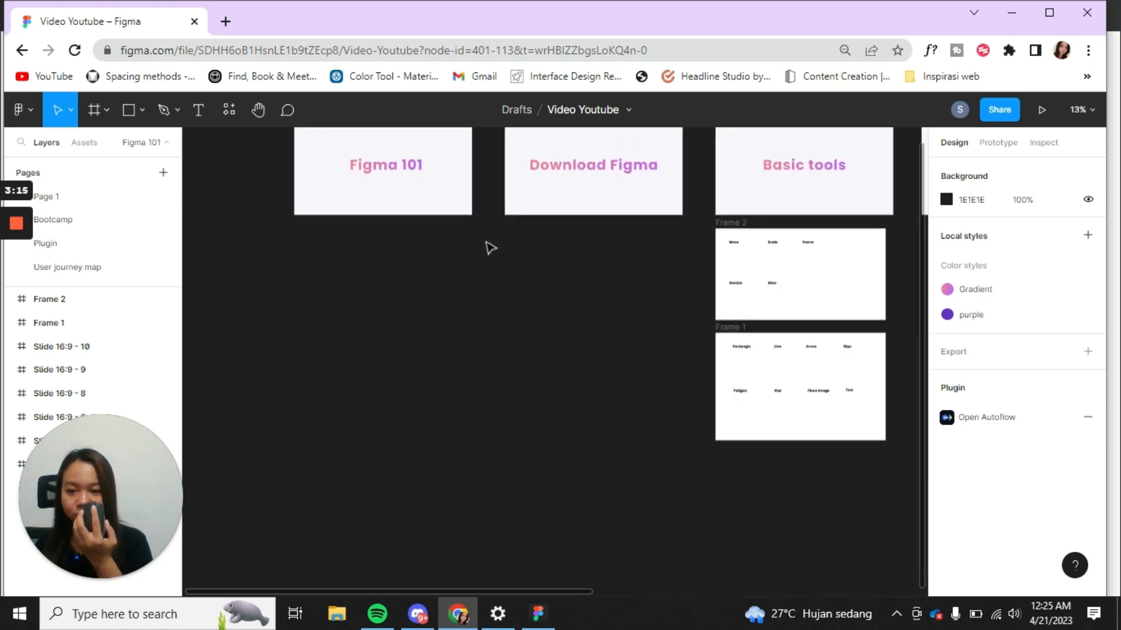
{"action": "scroll", "coordinate": [491, 248], "scroll_direction": "up", "scroll_amount": 3}
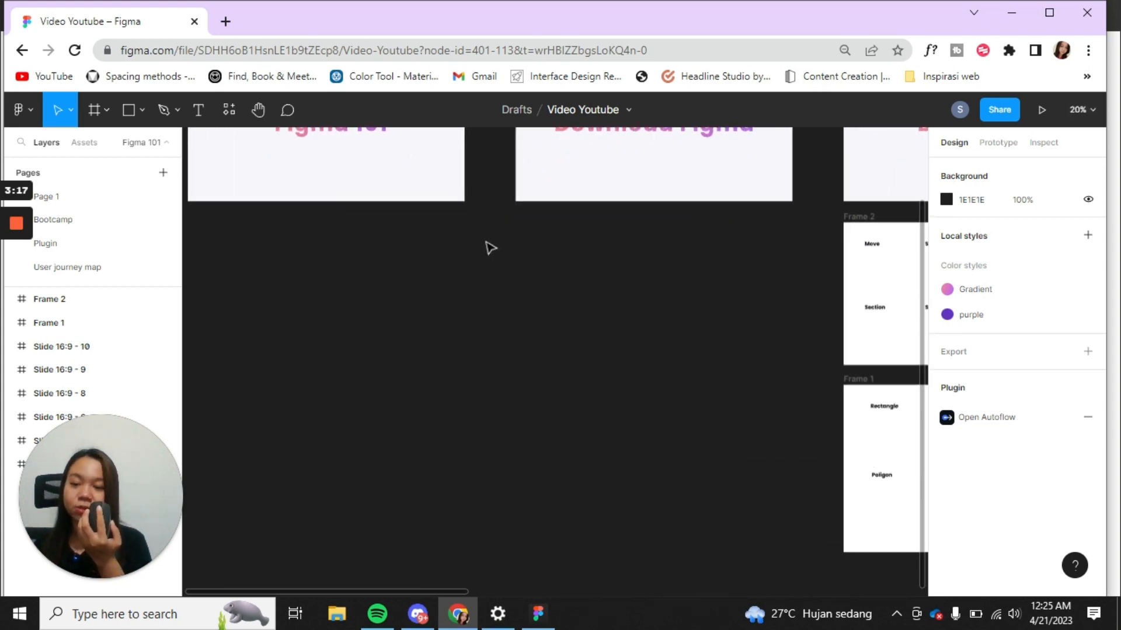
{"action": "scroll", "coordinate": [490, 248], "scroll_direction": "down", "scroll_amount": 4}
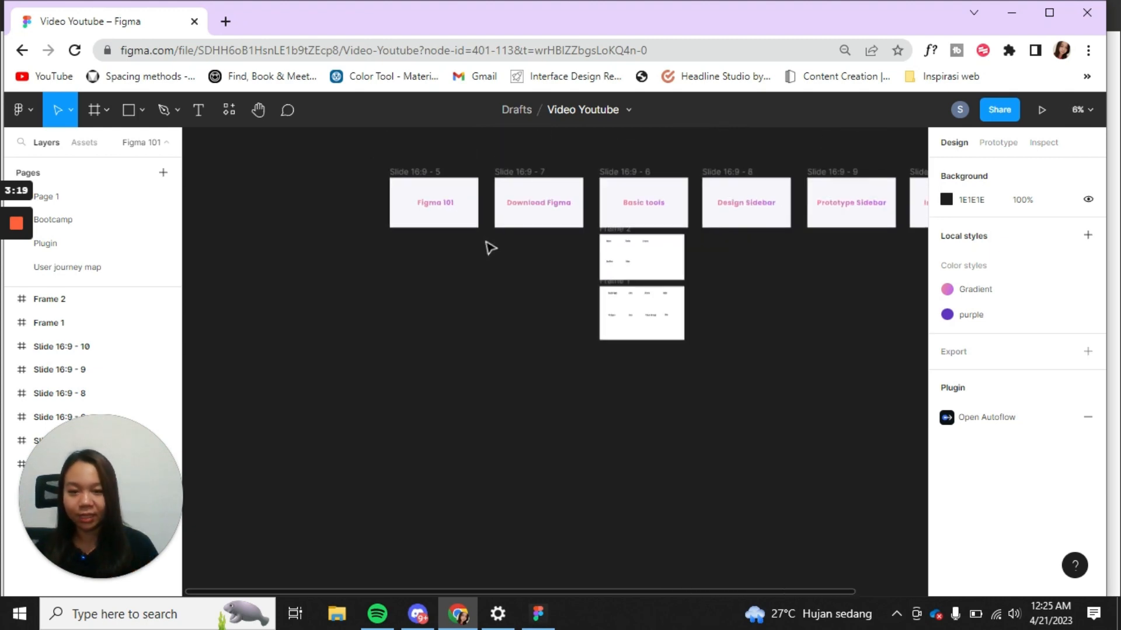
{"action": "scroll", "coordinate": [415, 358], "scroll_direction": "up", "scroll_amount": 5}
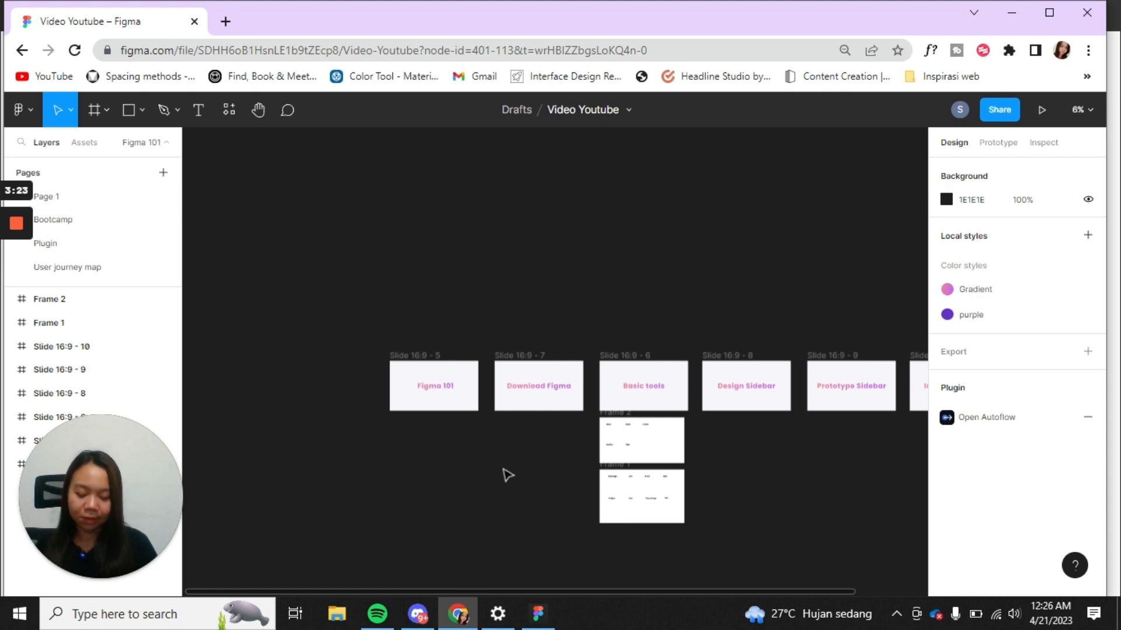
{"action": "scroll", "coordinate": [443, 400], "scroll_direction": "up", "scroll_amount": 3}
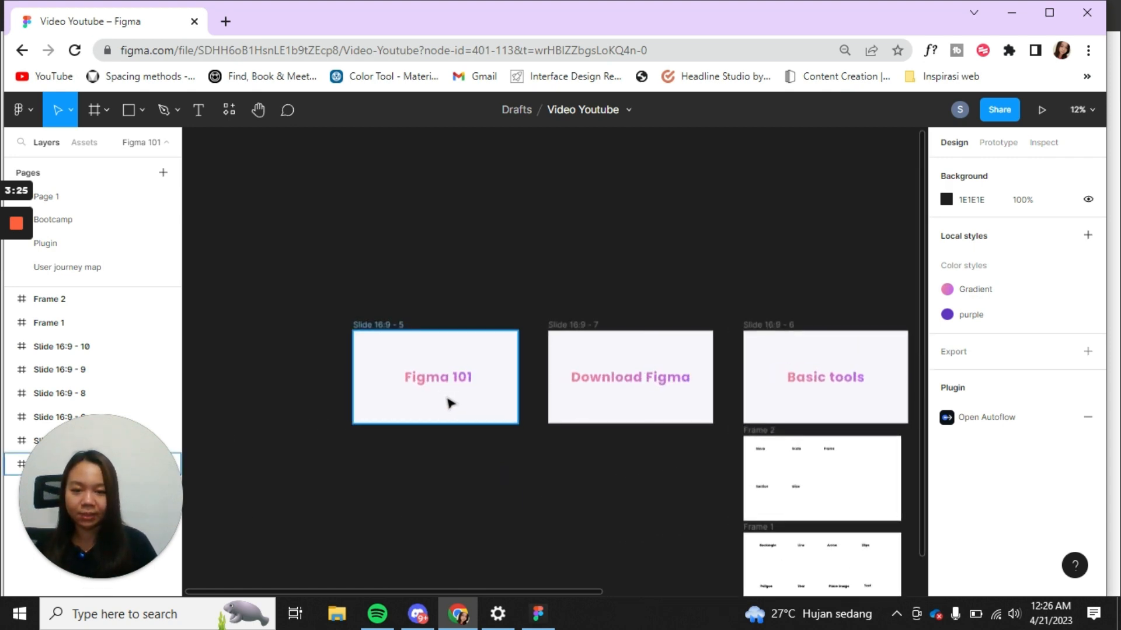
{"action": "scroll", "coordinate": [448, 401], "scroll_direction": "down", "scroll_amount": 1}
{"action": "scroll", "coordinate": [449, 403], "scroll_direction": "down", "scroll_amount": 4}
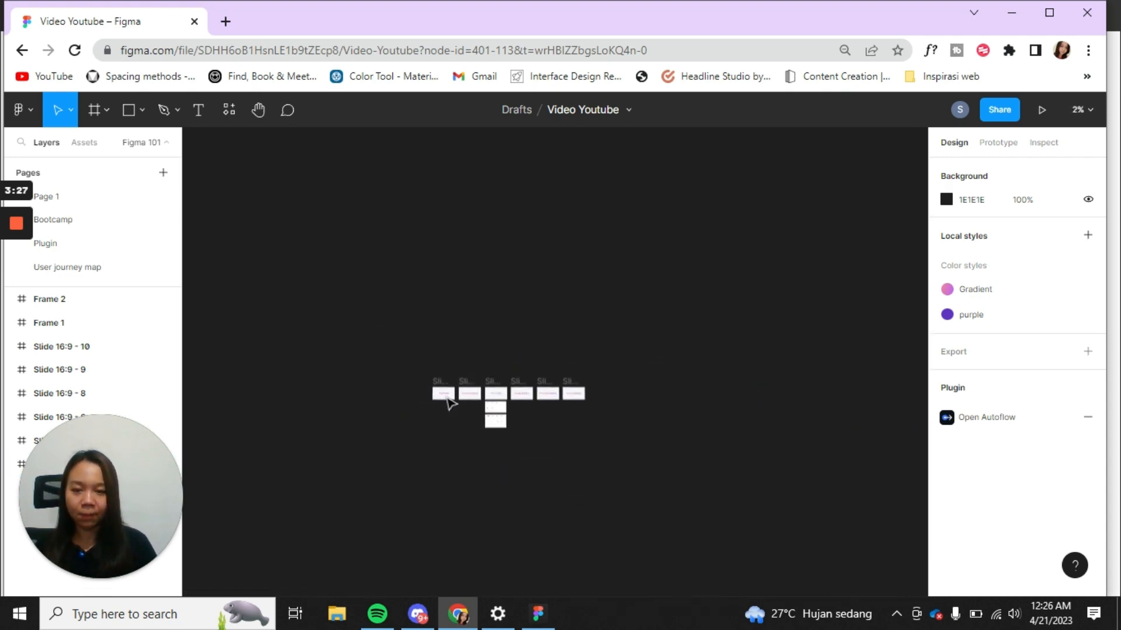
{"action": "scroll", "coordinate": [448, 400], "scroll_direction": "up", "scroll_amount": 5}
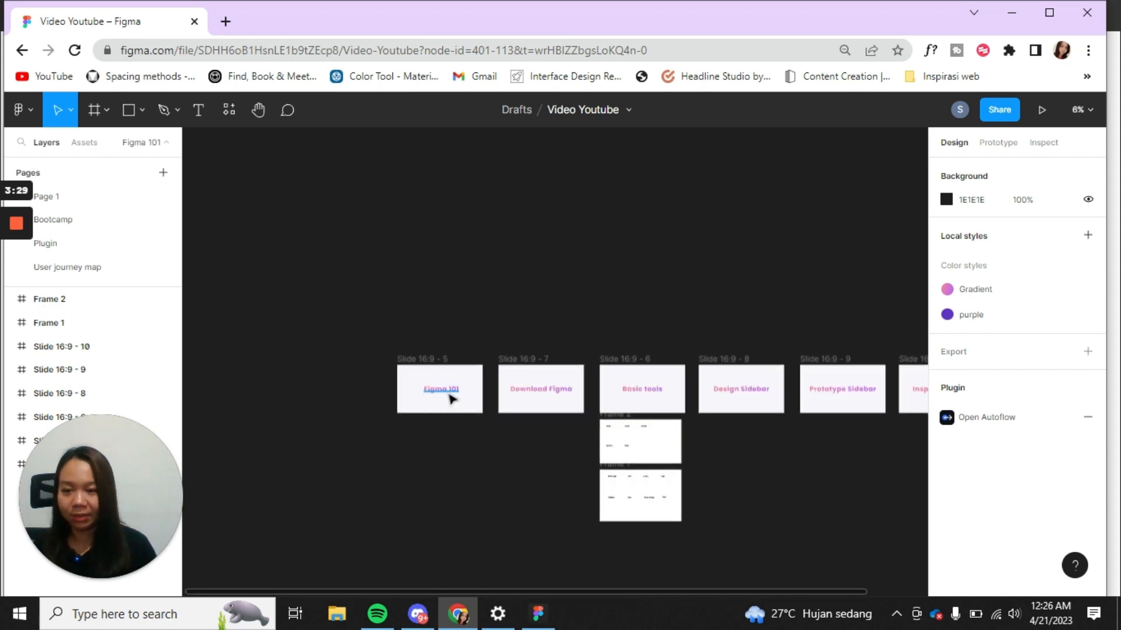
Select the Slide 16:9 - 5 frame on the canvas and expand the Slide 16:9 - 10 layer to show its contents.
{"action": "scroll", "coordinate": [218, 288], "scroll_direction": "up", "scroll_amount": 3}
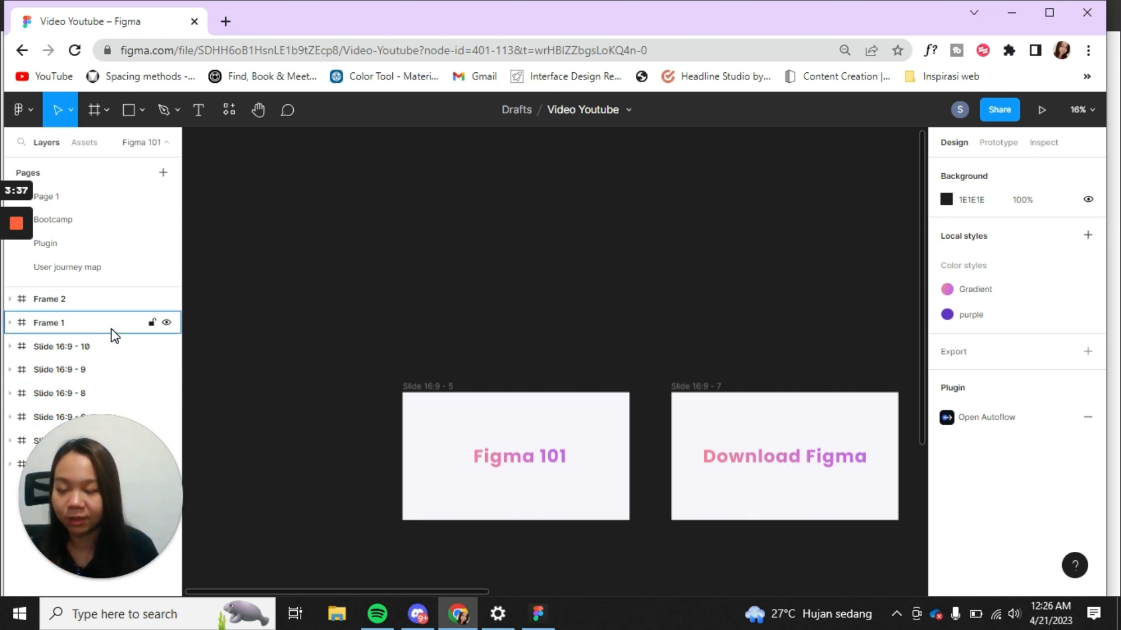
{"action": "mouse_move", "coordinate": [21, 356]}
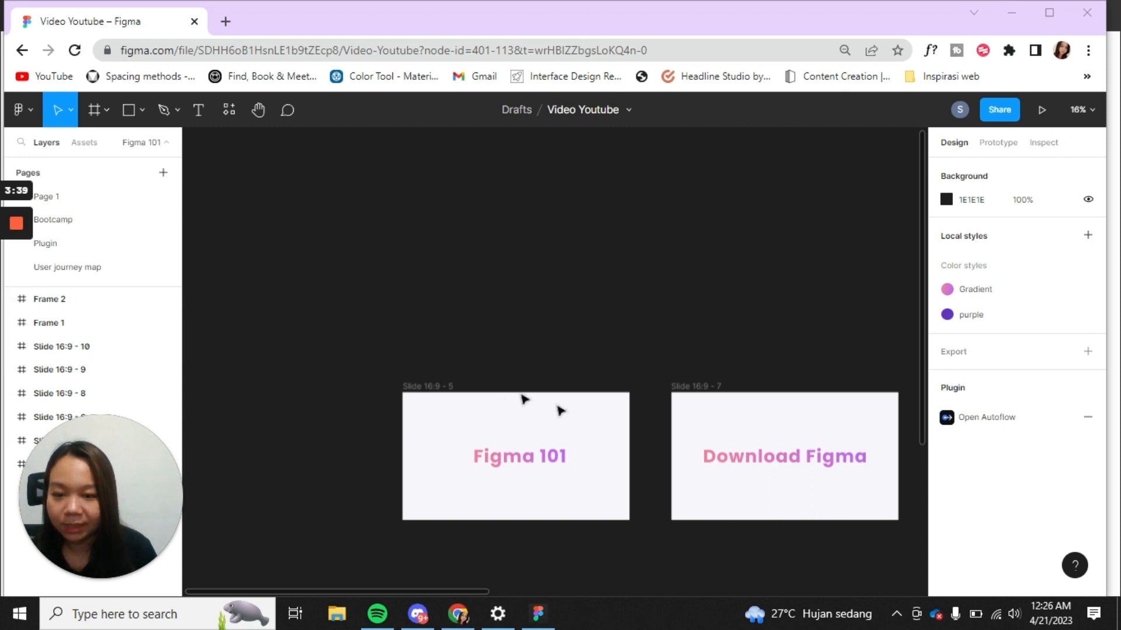
{"action": "left_click", "coordinate": [437, 387]}
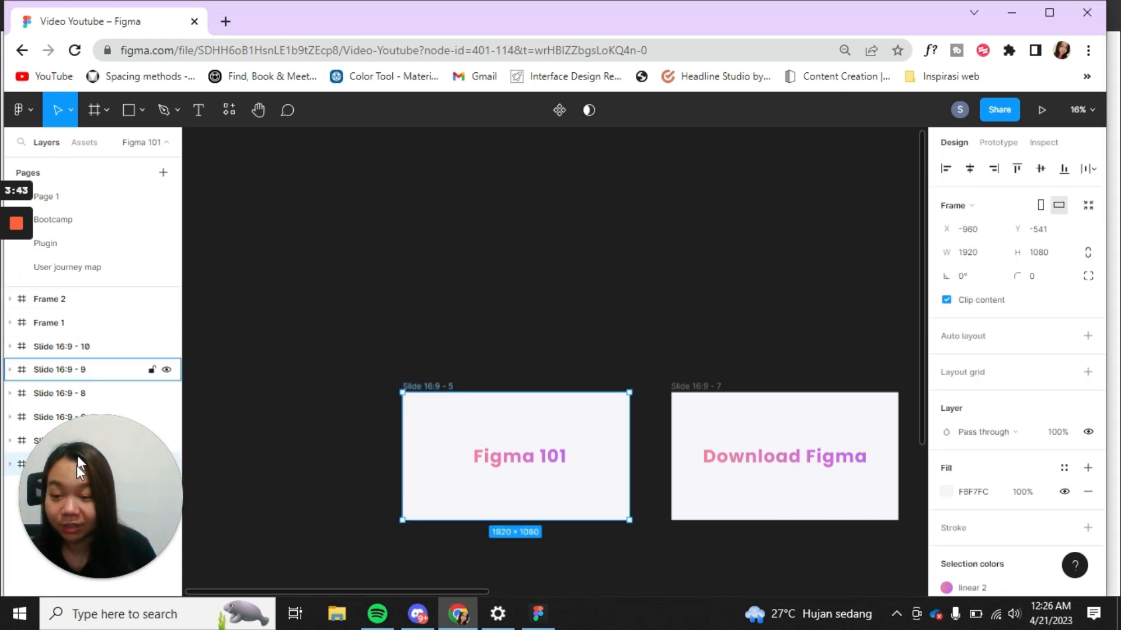
{"action": "left_click_drag", "start_coordinate": [80, 467], "coordinate": [310, 137]}
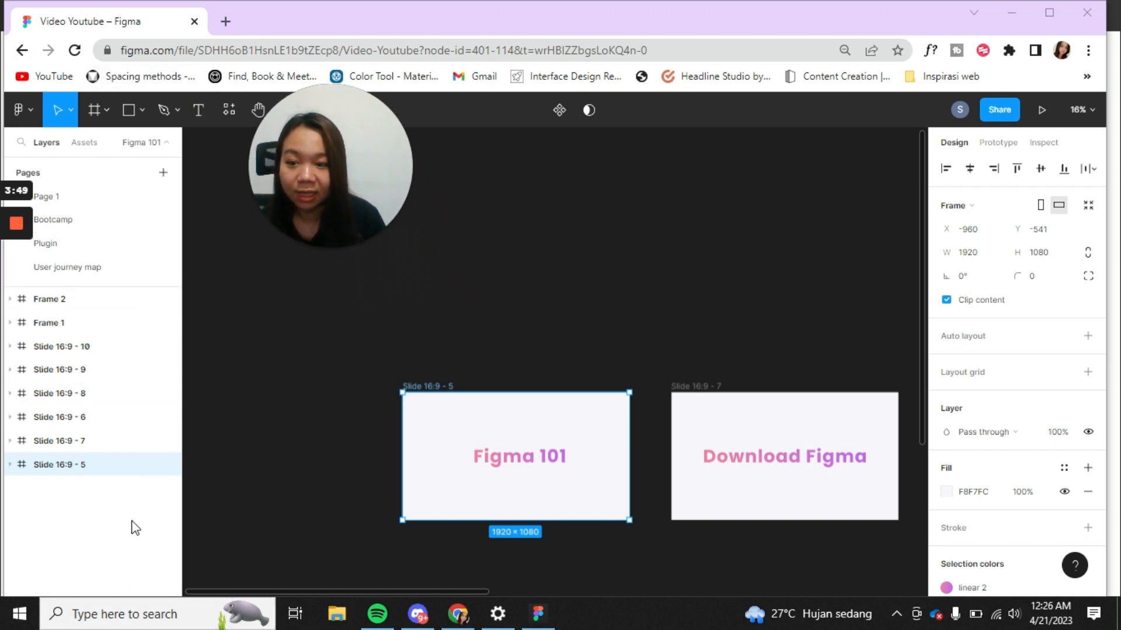
{"action": "mouse_move", "coordinate": [11, 348]}
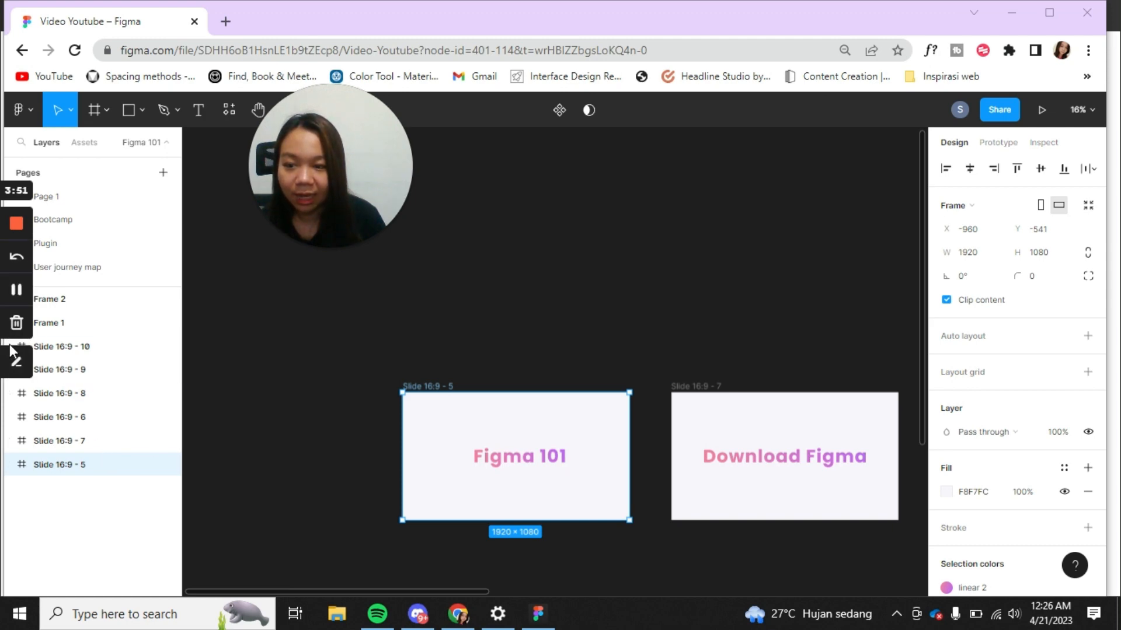
{"action": "left_click_drag", "start_coordinate": [867, 8], "coordinate": [926, 11]}
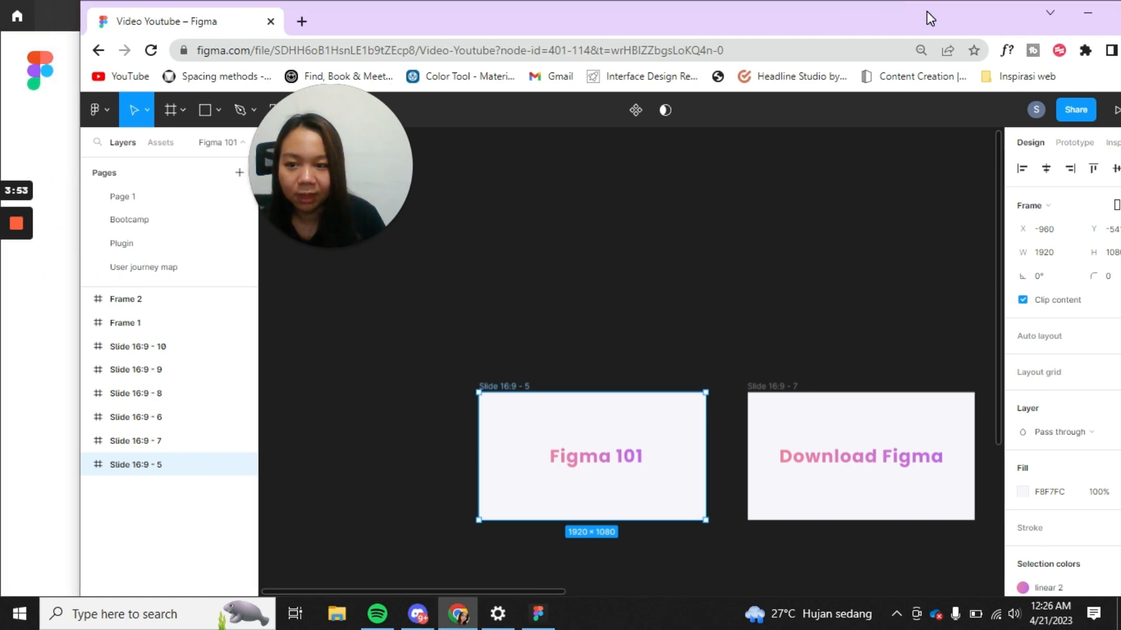
{"action": "left_click", "coordinate": [87, 346]}
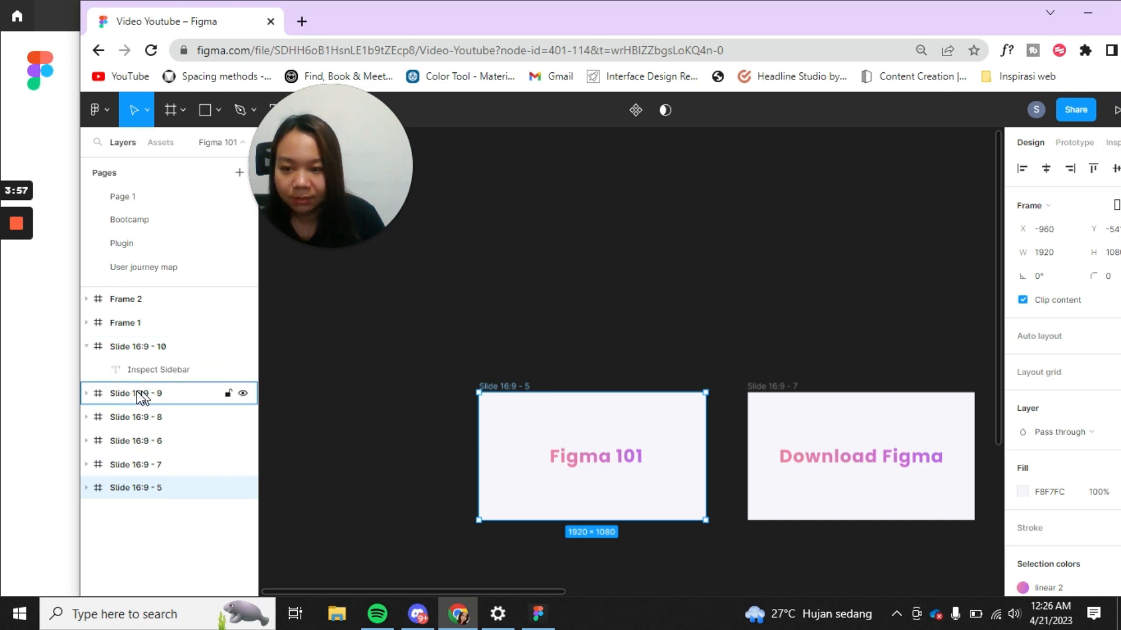
Duplicate the Figma 101 text in Slide 16:9 - 5, place the copy above the original, and change its wording to "tes".
{"action": "left_click", "coordinate": [618, 464]}
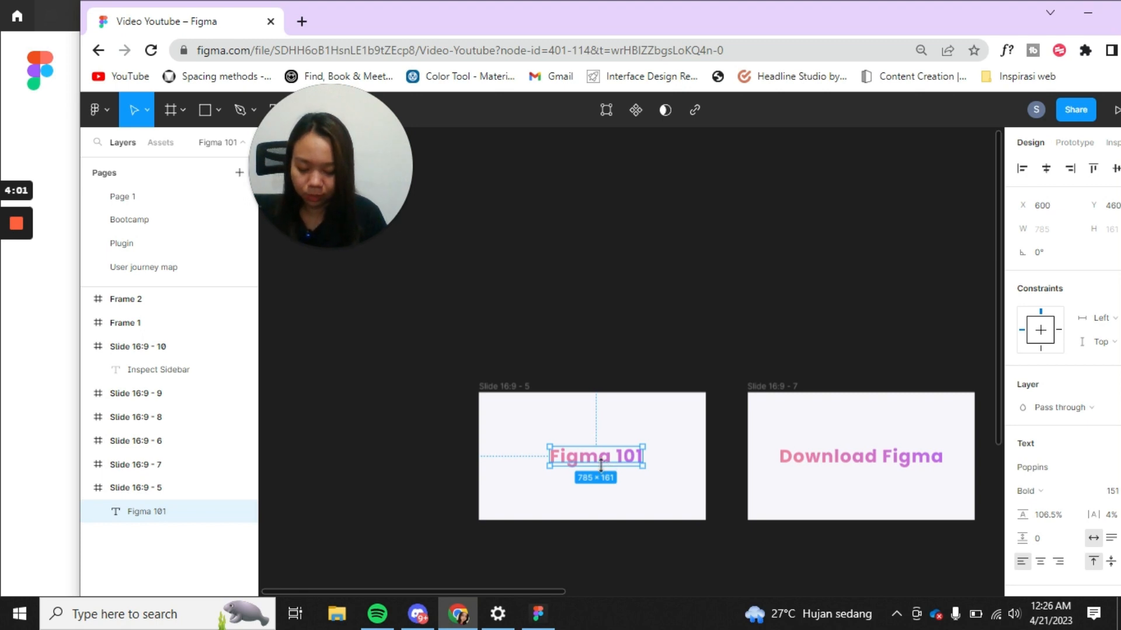
{"action": "key", "text": "ctrl+d"}
{"action": "left_click_drag", "start_coordinate": [592, 433], "coordinate": [588, 399]}
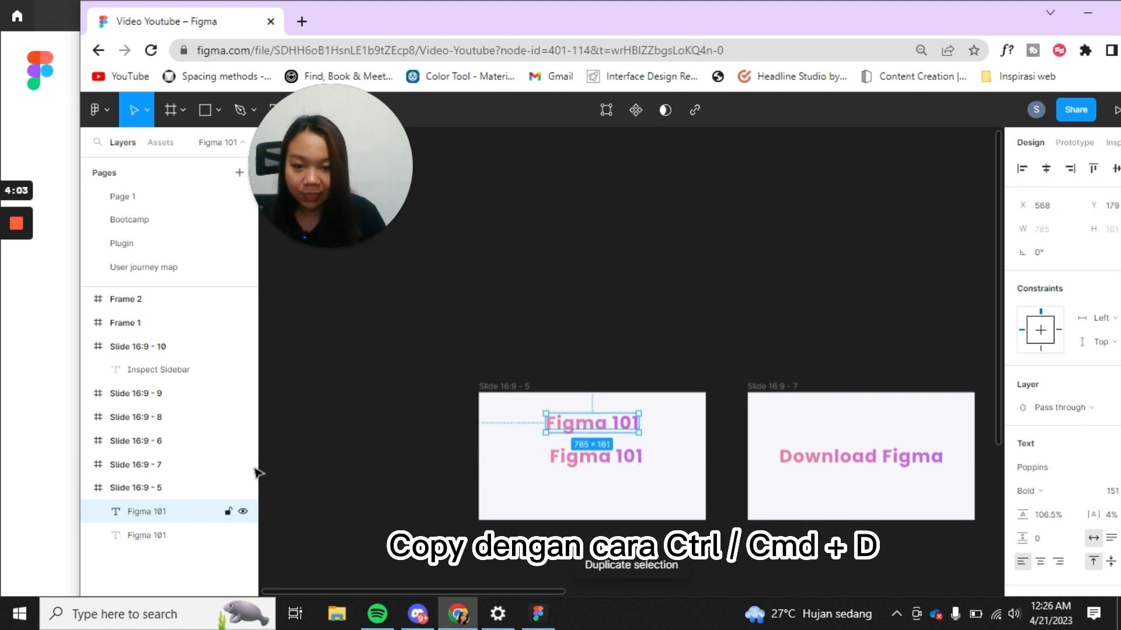
{"action": "double_click", "coordinate": [601, 421]}
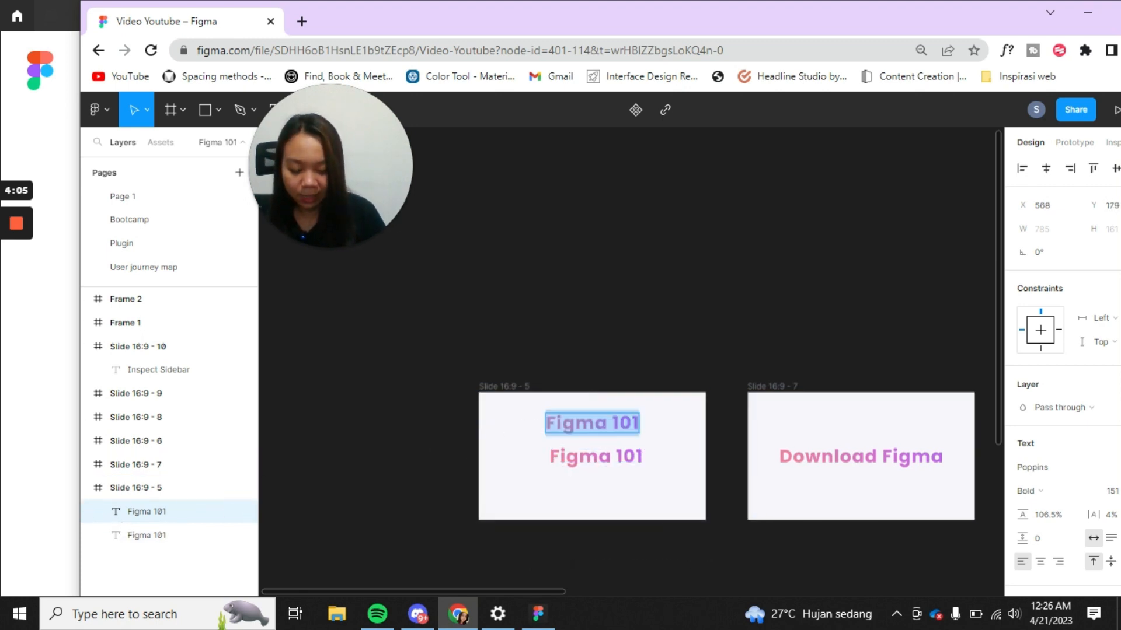
{"action": "type", "text": "tes"}
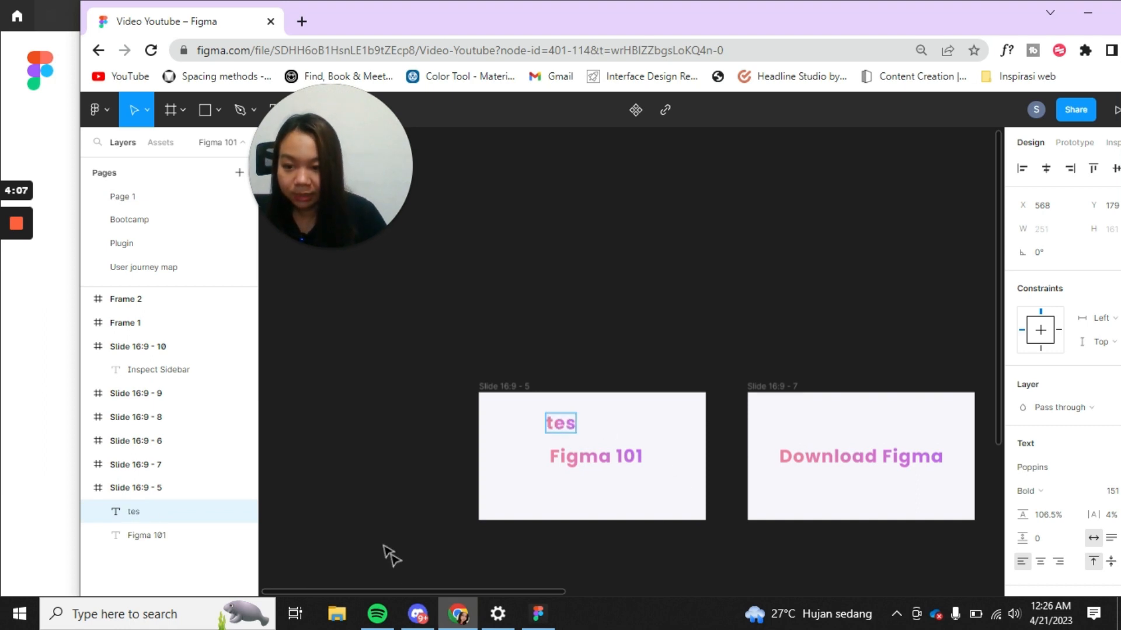
{"action": "key", "text": "Escape"}
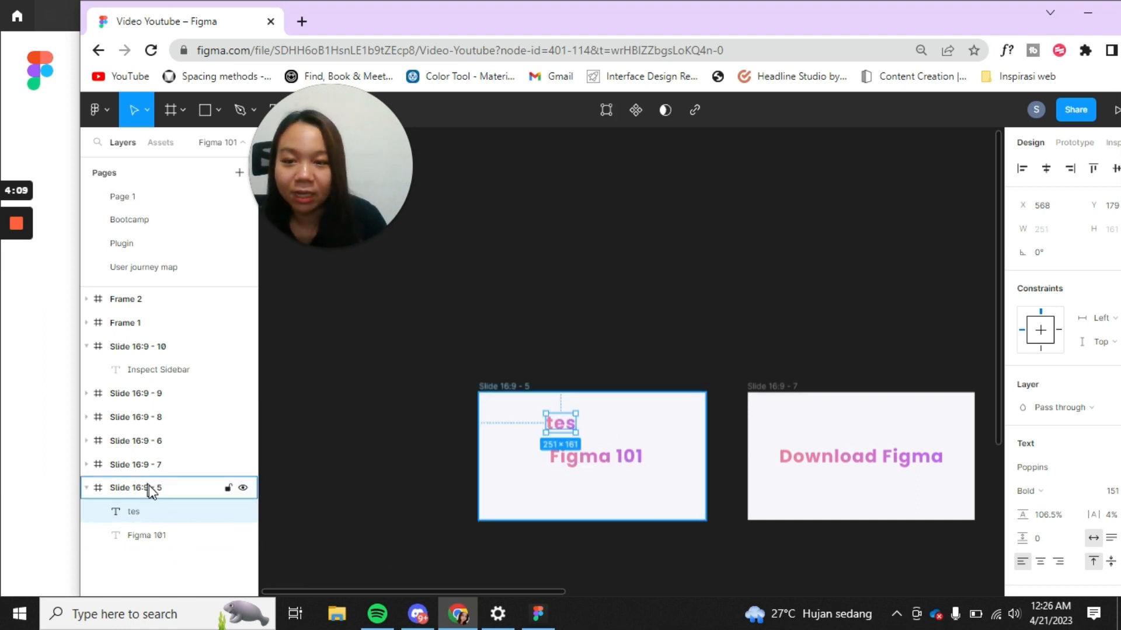
Reorder the Figma 101 layer above tes within Slide 16:9 - 5 and overlay its text on the tes text at X 568, Y 179.
{"action": "left_click", "coordinate": [147, 537]}
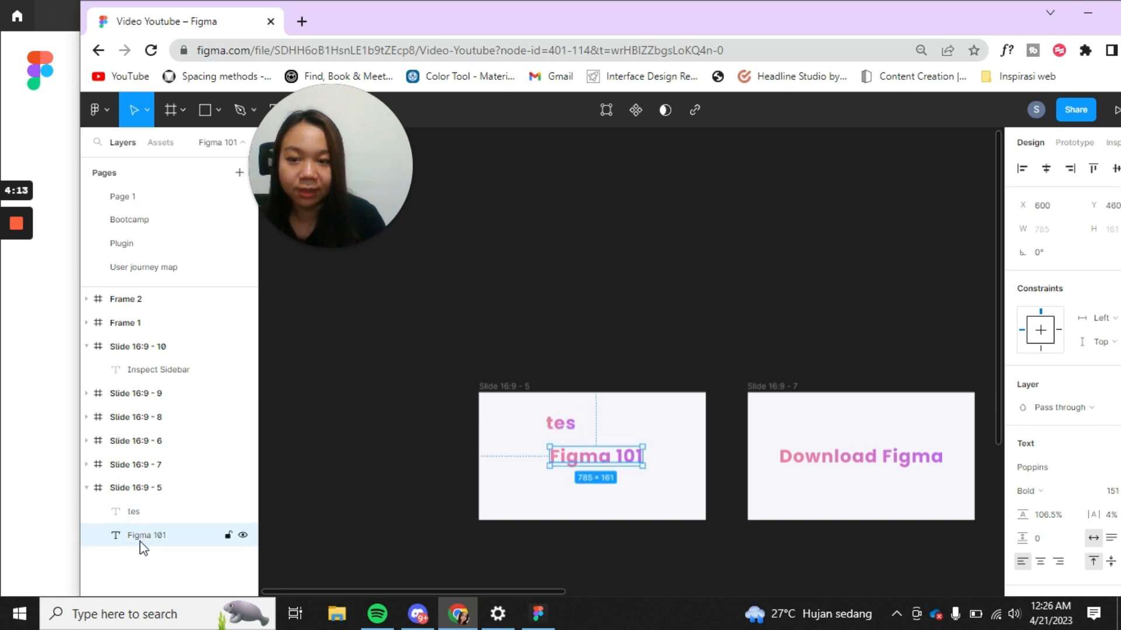
{"action": "left_click_drag", "start_coordinate": [143, 549], "coordinate": [257, 478]}
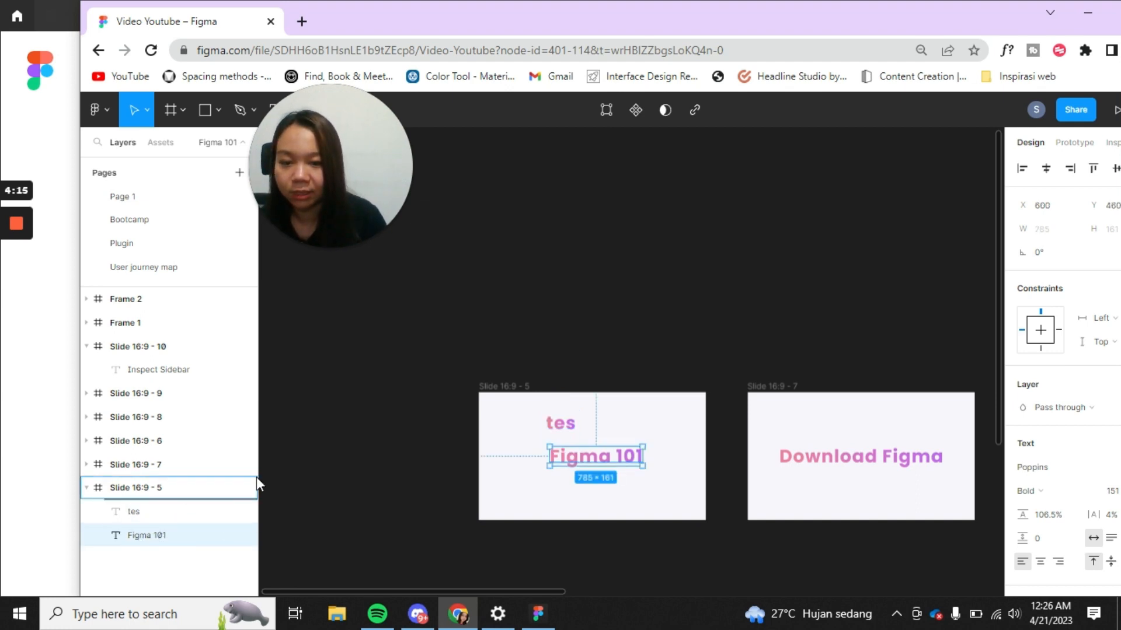
{"action": "left_click_drag", "start_coordinate": [591, 465], "coordinate": [576, 432]}
{"action": "scroll", "coordinate": [601, 414], "scroll_direction": "down", "scroll_amount": 1}
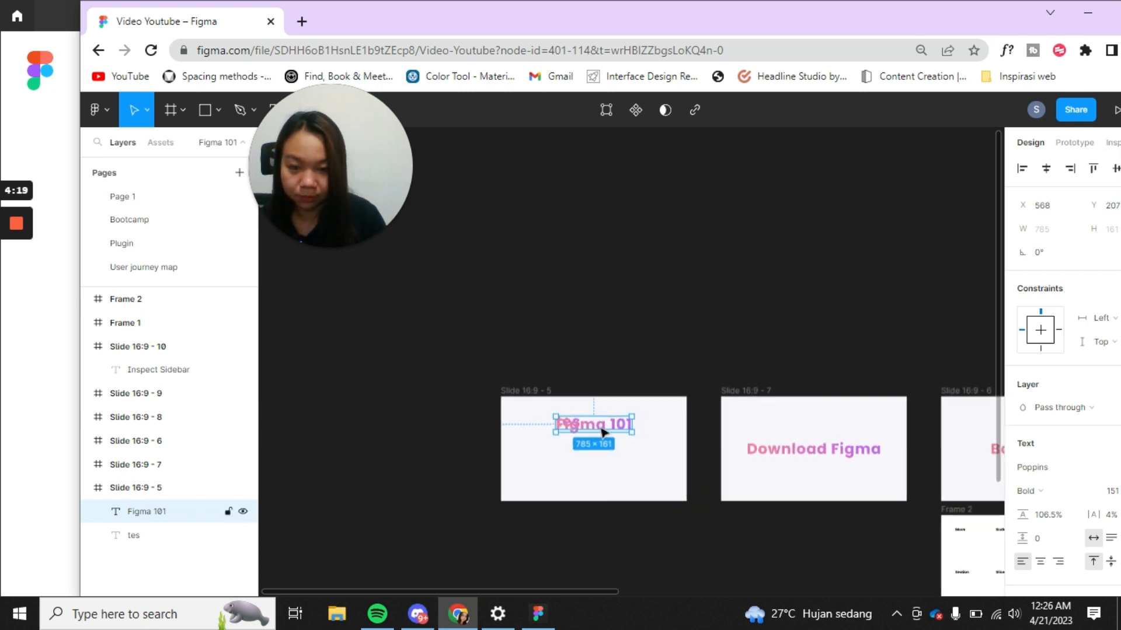
{"action": "scroll", "coordinate": [598, 426], "scroll_direction": "up", "scroll_amount": 8}
{"action": "mouse_move", "coordinate": [552, 440]}
{"action": "left_mouse_down"}
{"action": "mouse_move", "coordinate": [550, 521]}
{"action": "mouse_move", "coordinate": [543, 396]}
{"action": "mouse_move", "coordinate": [541, 431]}
{"action": "mouse_move", "coordinate": [555, 428]}
{"action": "left_mouse_up"}
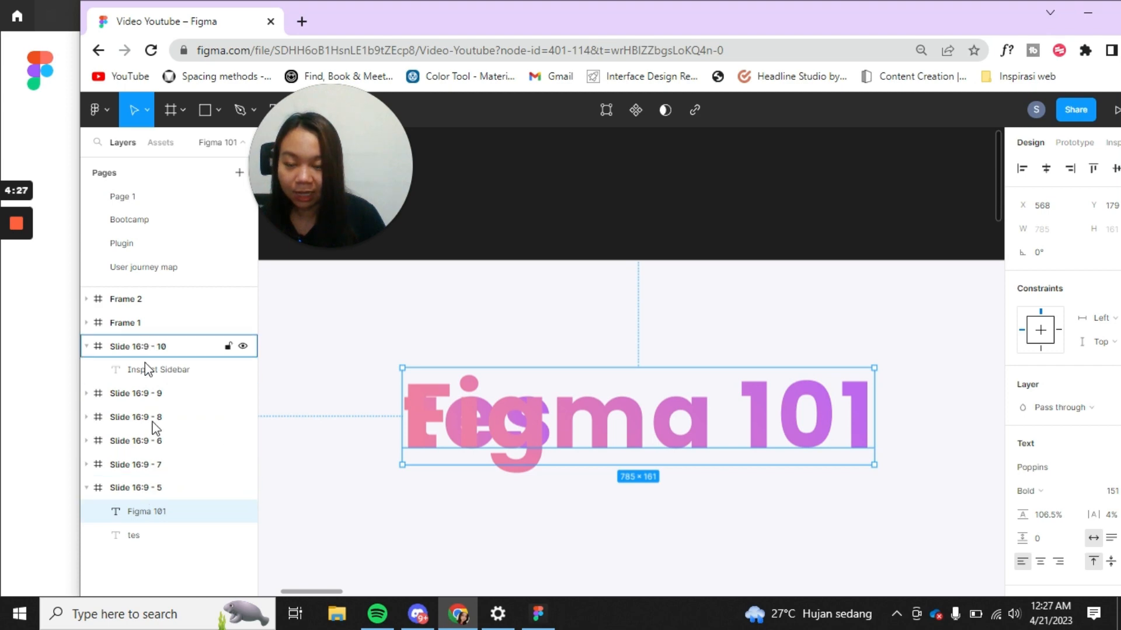
Move the Figma 101 layer below tes and back above it, and place its text beneath tes at about X 547, Y 312.
{"action": "left_click_drag", "start_coordinate": [150, 518], "coordinate": [151, 551]}
{"action": "left_click_drag", "start_coordinate": [157, 506], "coordinate": [157, 503]}
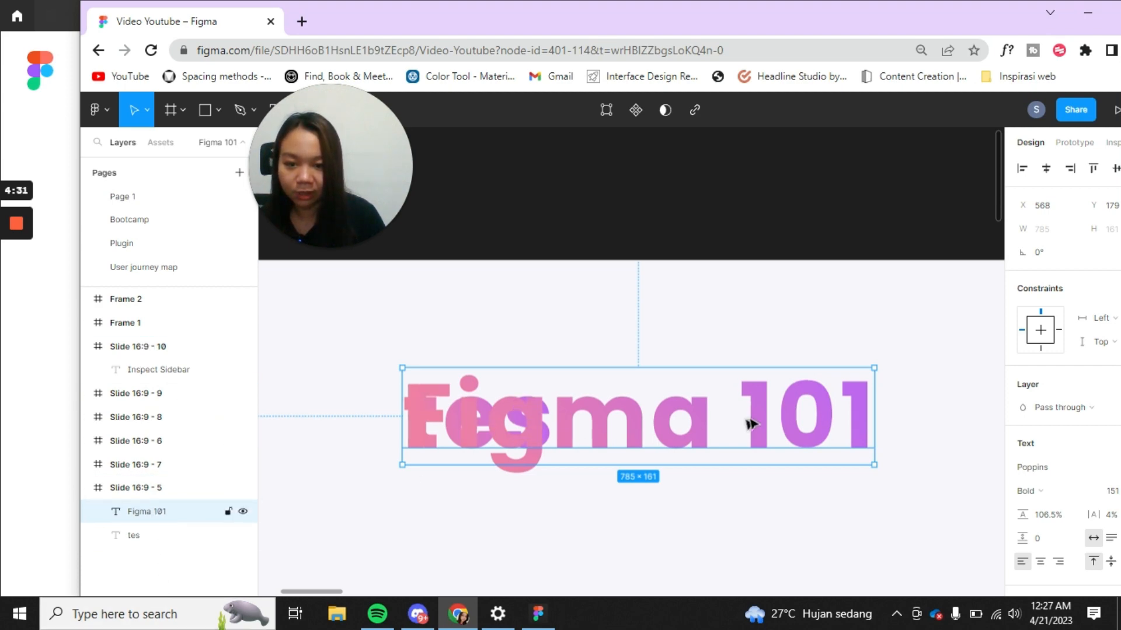
{"action": "left_click_drag", "start_coordinate": [675, 447], "coordinate": [662, 525]}
View the Bring to front and Send to back commands for the Figma 101 text without applying either.
{"action": "right_click", "coordinate": [649, 493]}
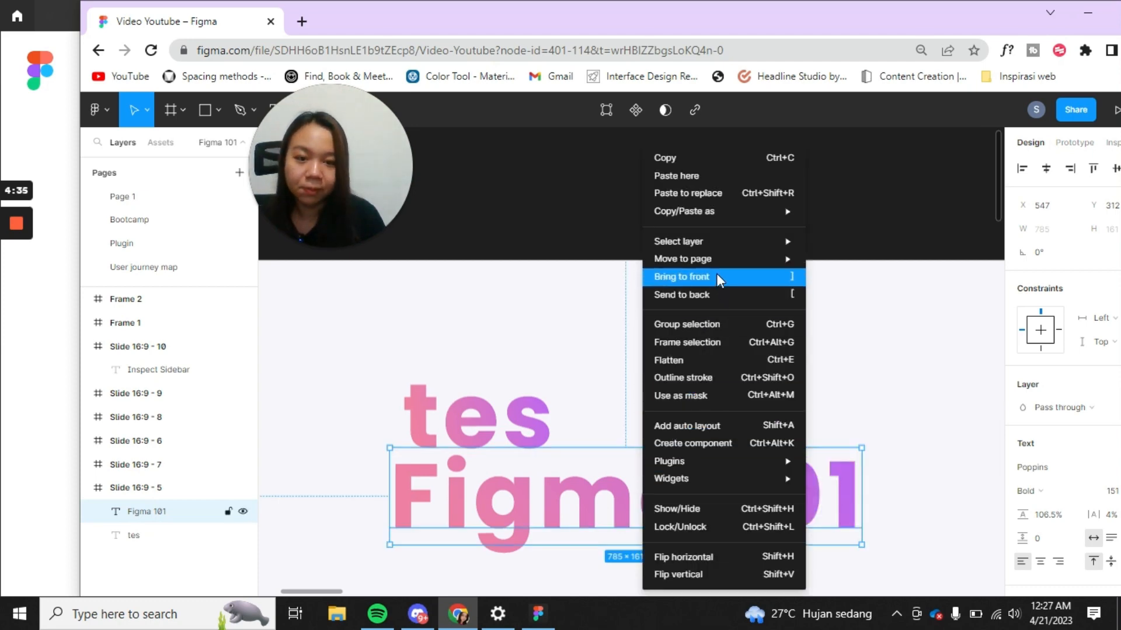
{"action": "mouse_move", "coordinate": [717, 265]}
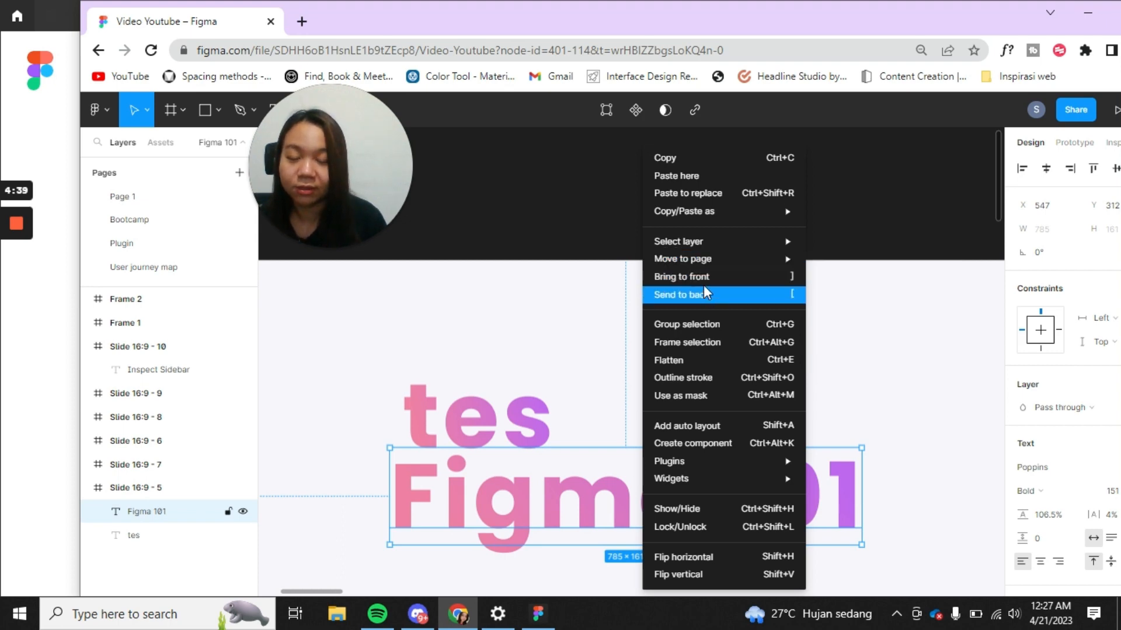
{"action": "left_click", "coordinate": [457, 417]}
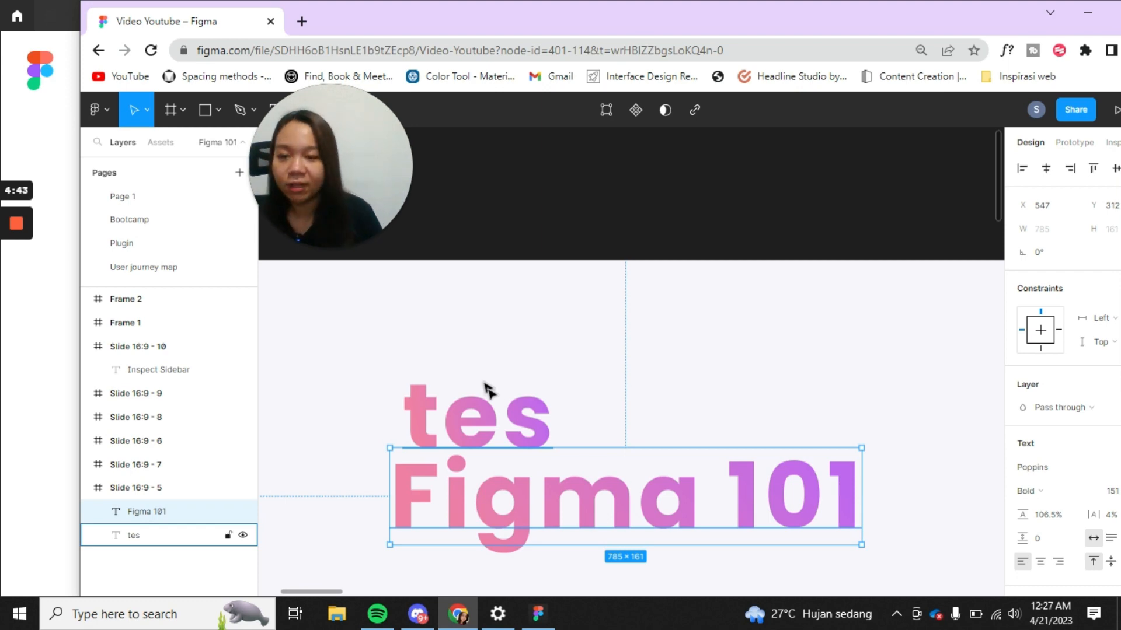
Overlay the Figma 101 text on tes again, and reposition it beneath tes at about X 568, Y 371.
{"action": "left_click_drag", "start_coordinate": [572, 531], "coordinate": [569, 433]}
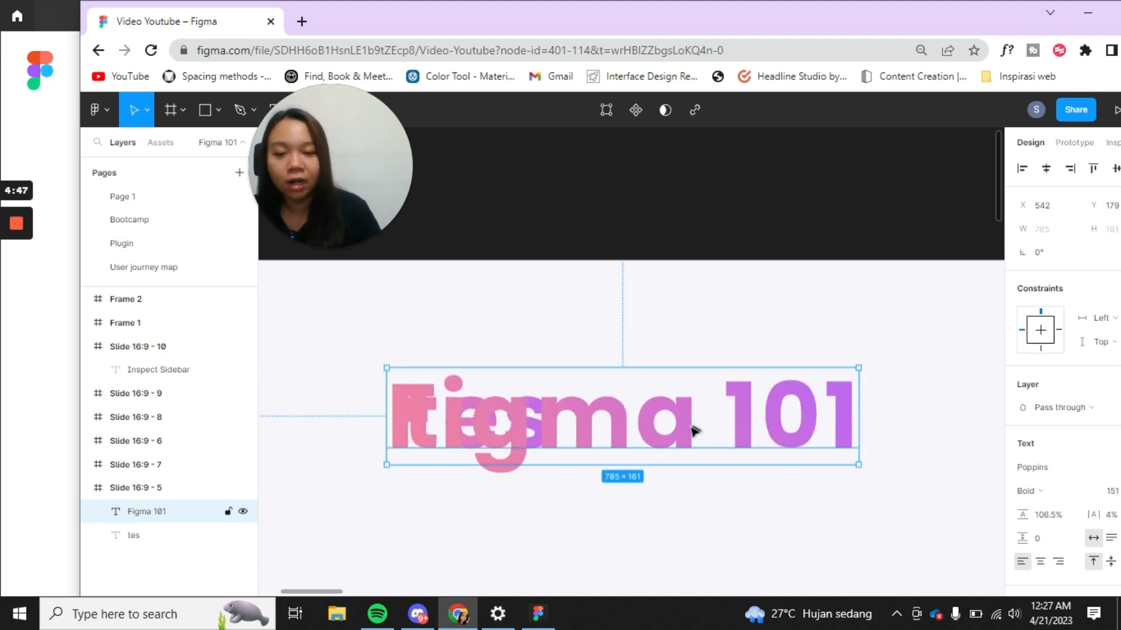
{"action": "left_click_drag", "start_coordinate": [693, 430], "coordinate": [706, 429]}
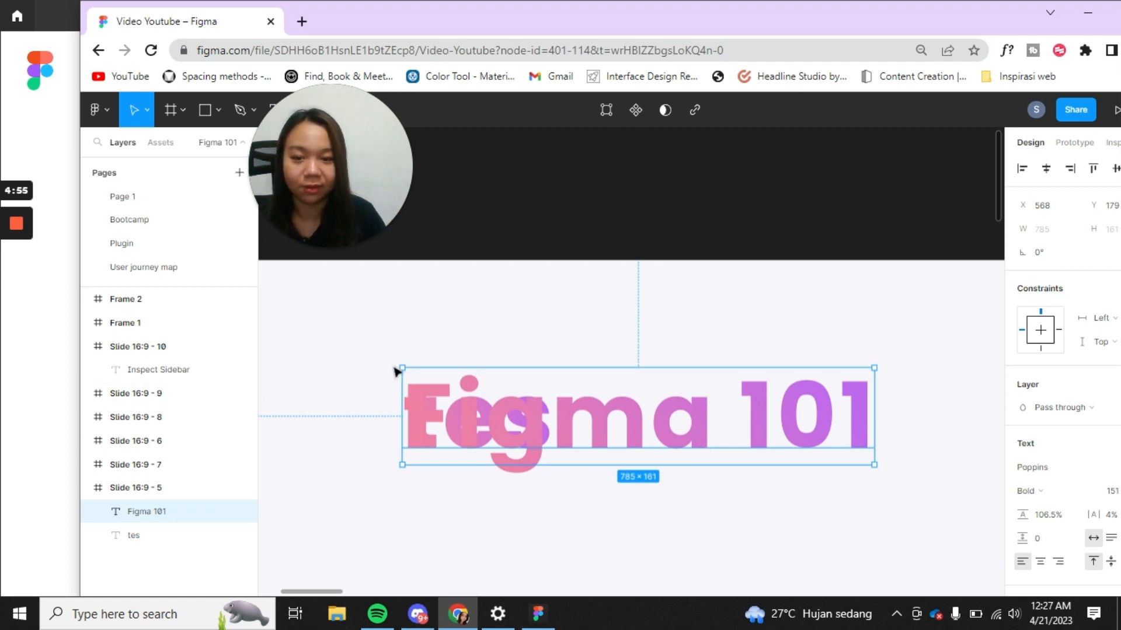
{"action": "left_click_drag", "start_coordinate": [599, 444], "coordinate": [600, 558]}
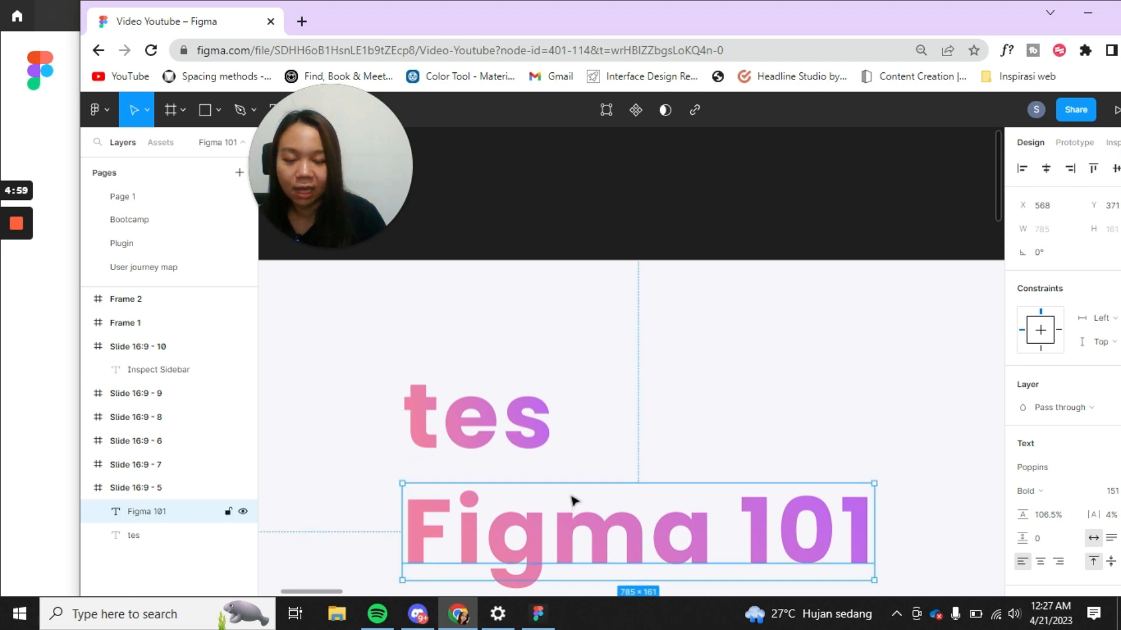
{"action": "scroll", "coordinate": [577, 490], "scroll_direction": "up", "scroll_amount": 1}
{"action": "key", "text": "super"}
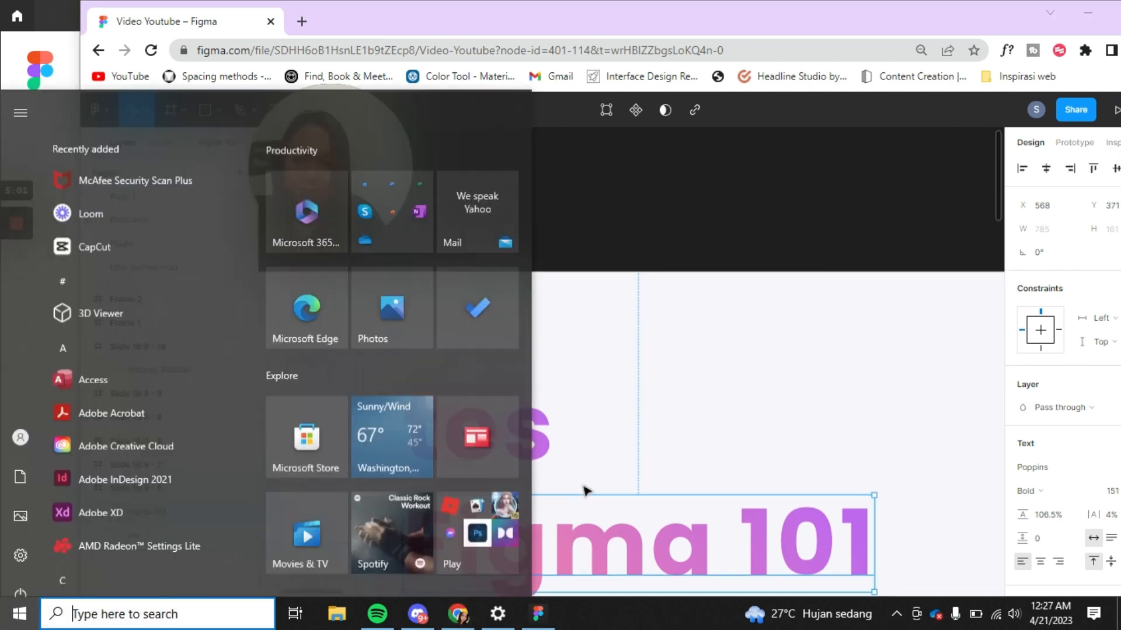
{"action": "scroll", "coordinate": [587, 490], "scroll_direction": "up", "scroll_amount": 1}
{"action": "left_click", "coordinate": [897, 361]}
{"action": "scroll", "coordinate": [737, 363], "scroll_direction": "down", "scroll_amount": 6}
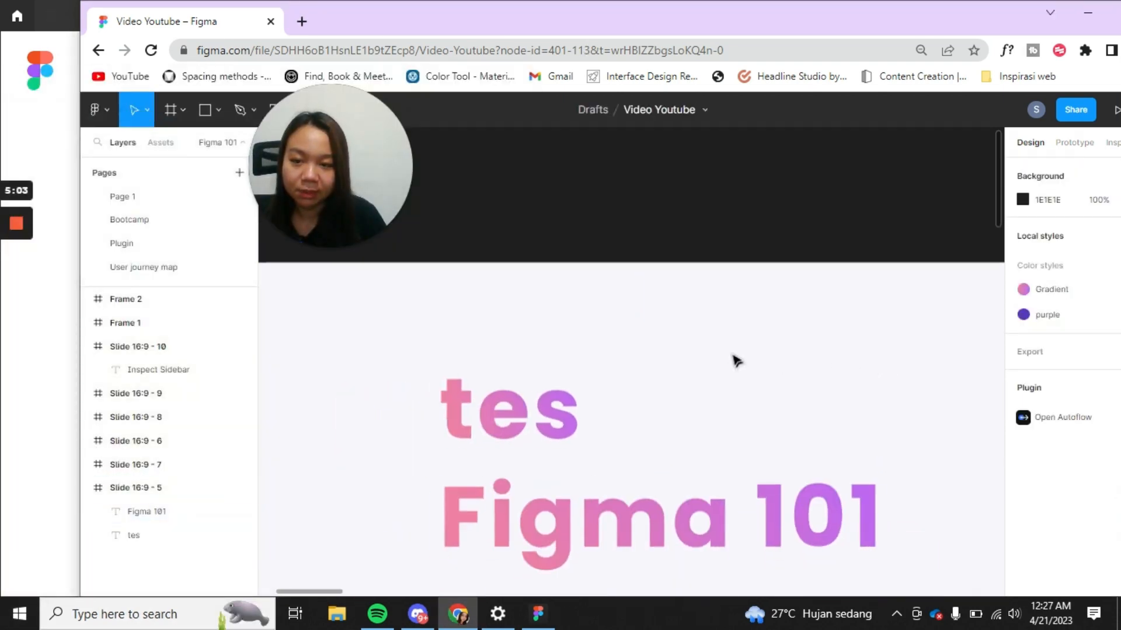
{"action": "scroll", "coordinate": [700, 391], "scroll_direction": "up", "scroll_amount": 2}
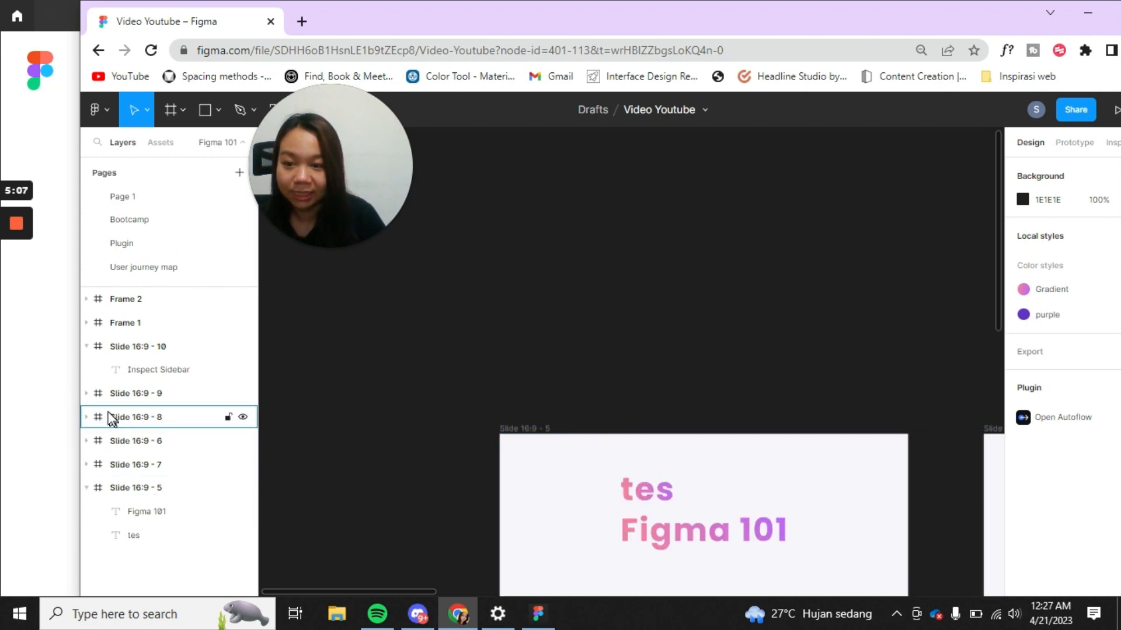
Move the Slide 16:9 - 8 layer between Frame 2 and Frame 1 in the layer order and clear the selection.
{"action": "left_click_drag", "start_coordinate": [140, 417], "coordinate": [123, 321]}
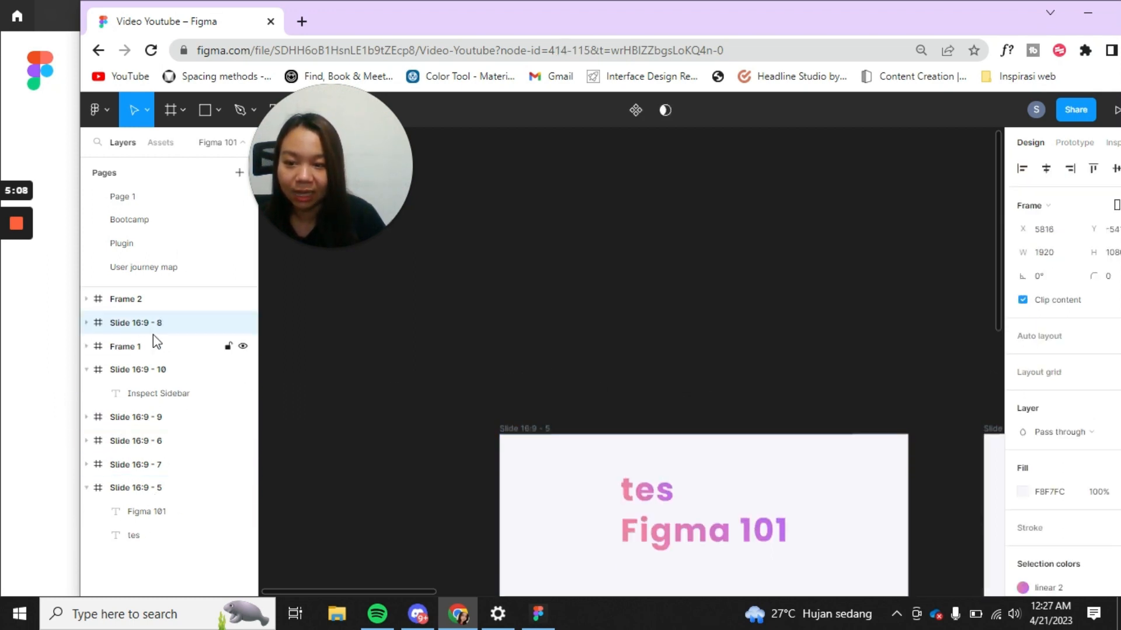
{"action": "left_click", "coordinate": [573, 358]}
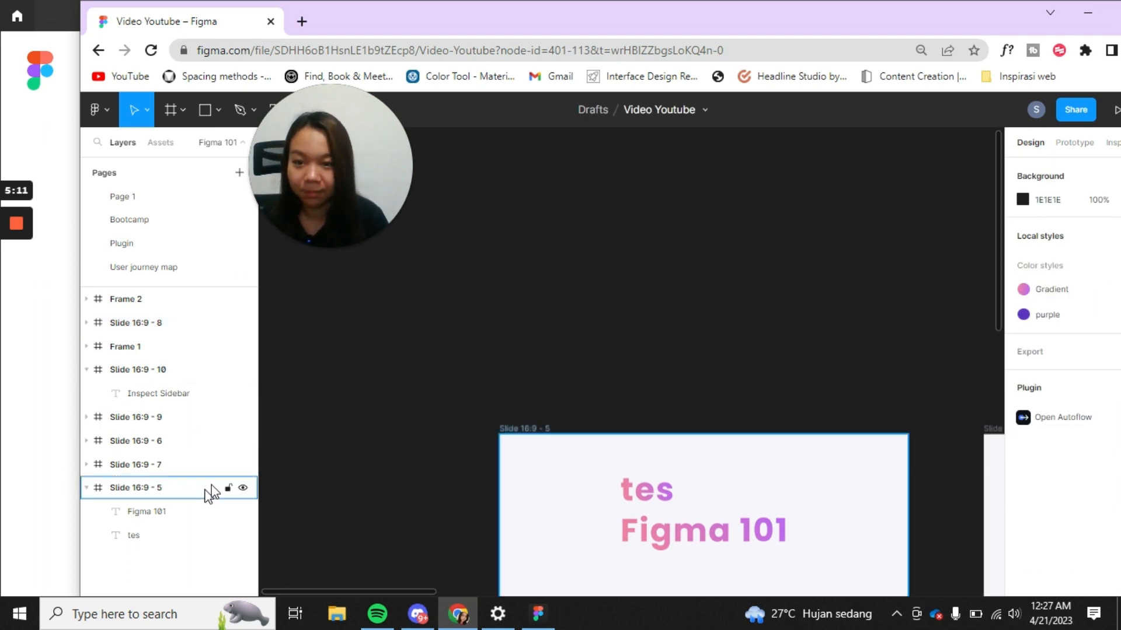
{"action": "scroll", "coordinate": [516, 411], "scroll_direction": "up", "scroll_amount": 1}
{"action": "scroll", "coordinate": [572, 375], "scroll_direction": "down", "scroll_amount": 2}
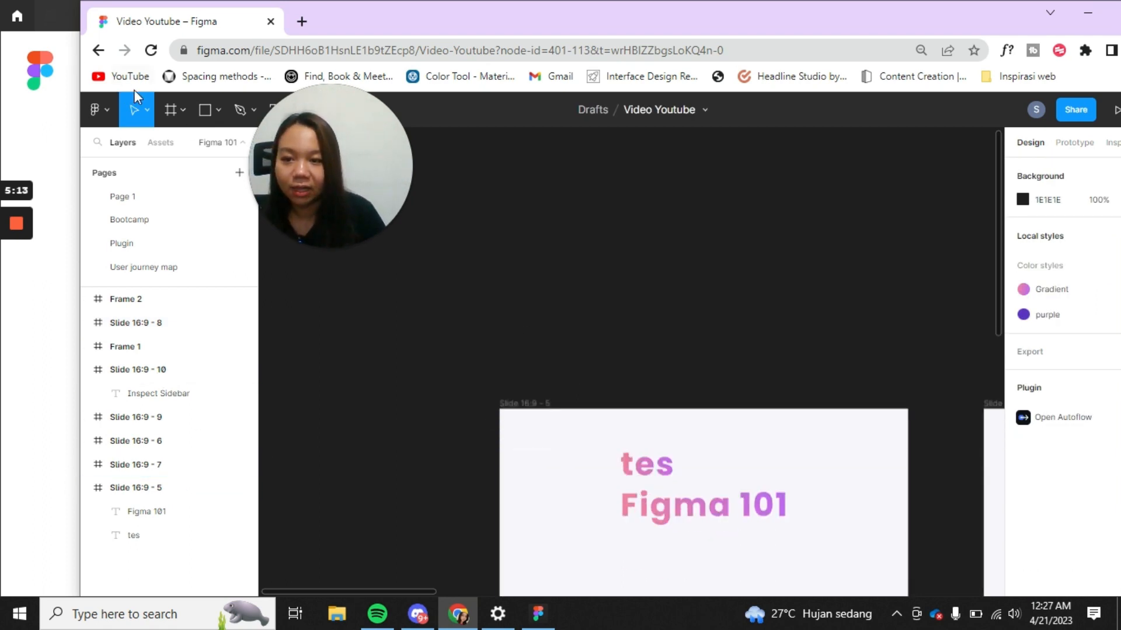
Draw a frame about 355 × 732 beside the text in Slide 16:9 - 5 and move the tes text inside it.
{"action": "key", "text": "f"}
{"action": "scroll", "coordinate": [781, 540], "scroll_direction": "up", "scroll_amount": 1}
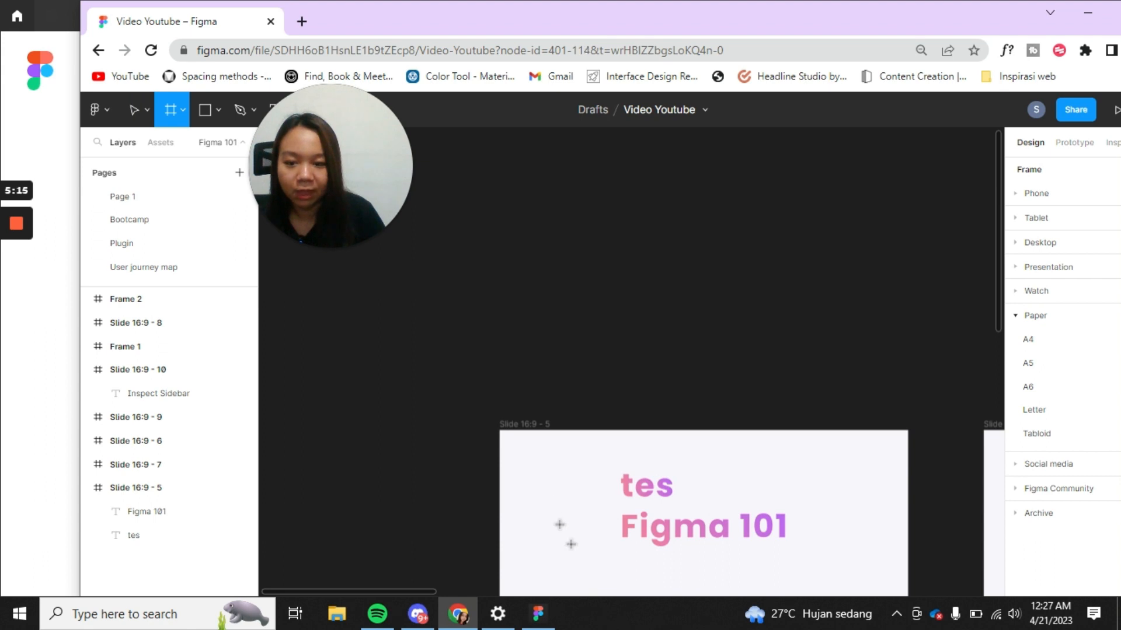
{"action": "left_click_drag", "start_coordinate": [527, 463], "coordinate": [602, 592]}
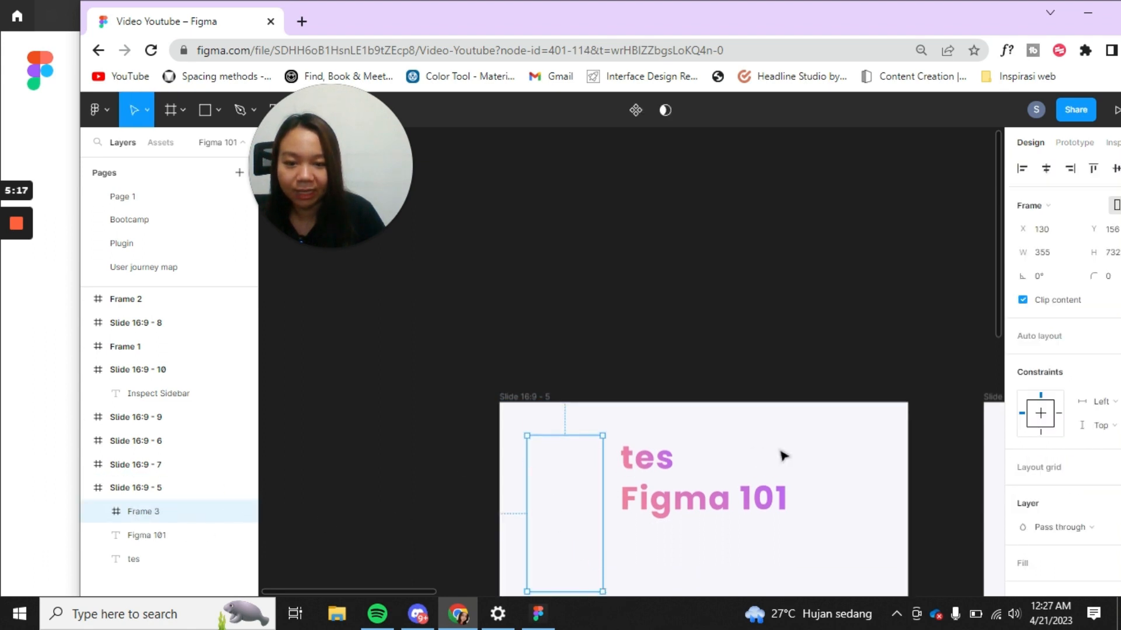
{"action": "left_click_drag", "start_coordinate": [660, 464], "coordinate": [580, 497]}
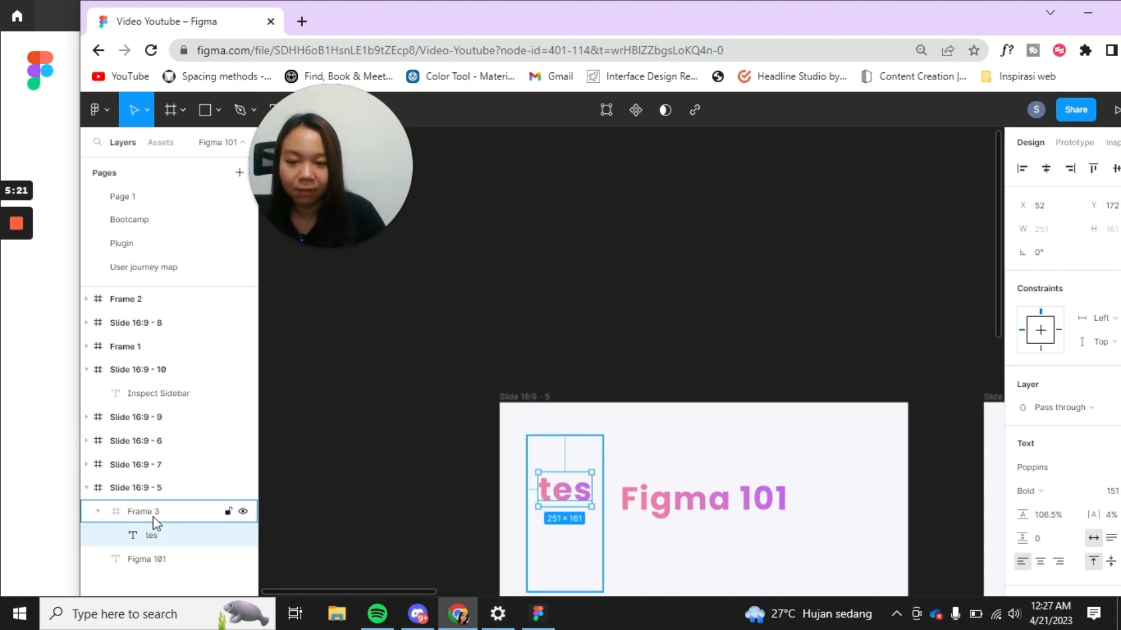
Delete the nested frame in Slide 16:9 - 5 together with the tes text it contains.
{"action": "left_click", "coordinate": [597, 452]}
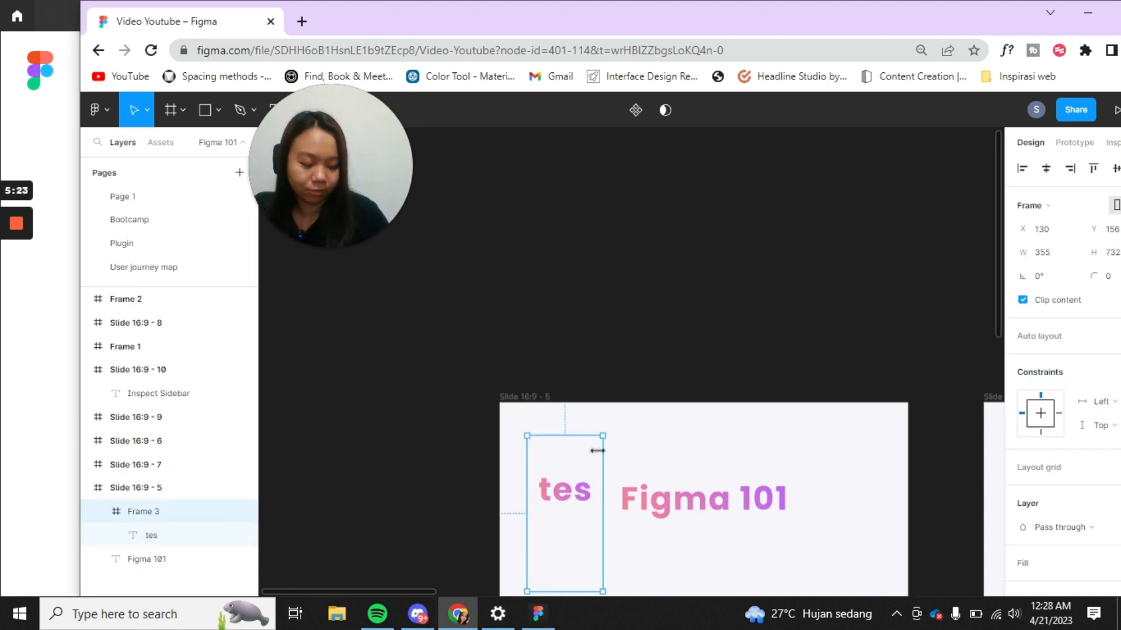
{"action": "key", "text": "Delete"}
{"action": "scroll", "coordinate": [601, 455], "scroll_direction": "up", "scroll_amount": 1}
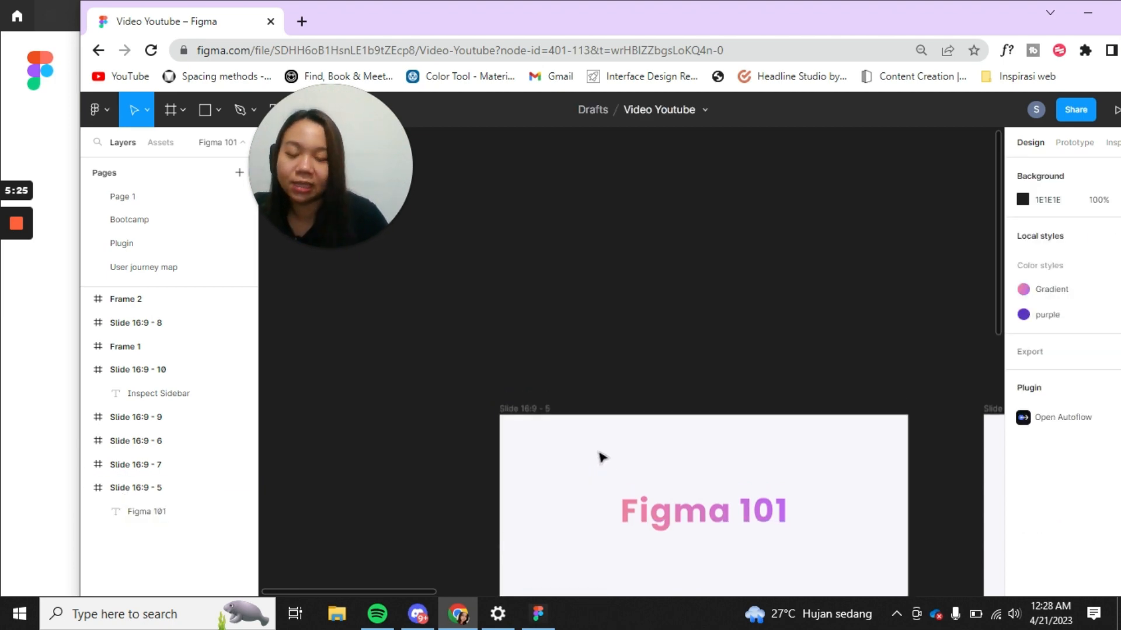
{"action": "scroll", "coordinate": [752, 429], "scroll_direction": "down", "scroll_amount": 3}
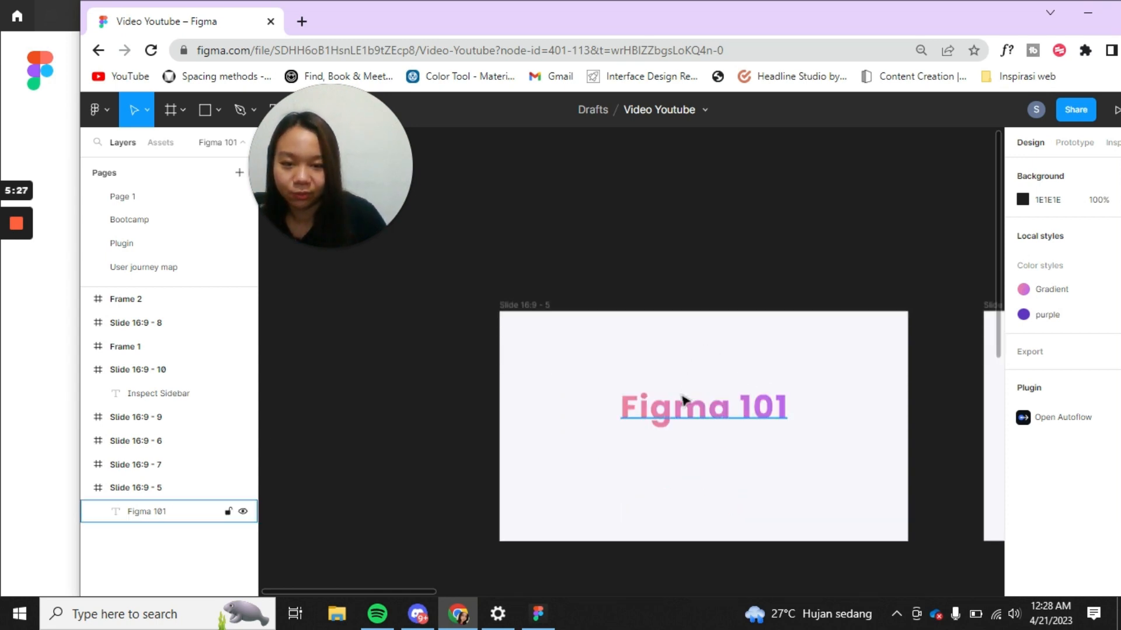
Lower the Figma 101 text in Slide 16:9 - 5 to about Y 520 and shift the browser window fully into view.
{"action": "left_click_drag", "start_coordinate": [696, 413], "coordinate": [700, 445]}
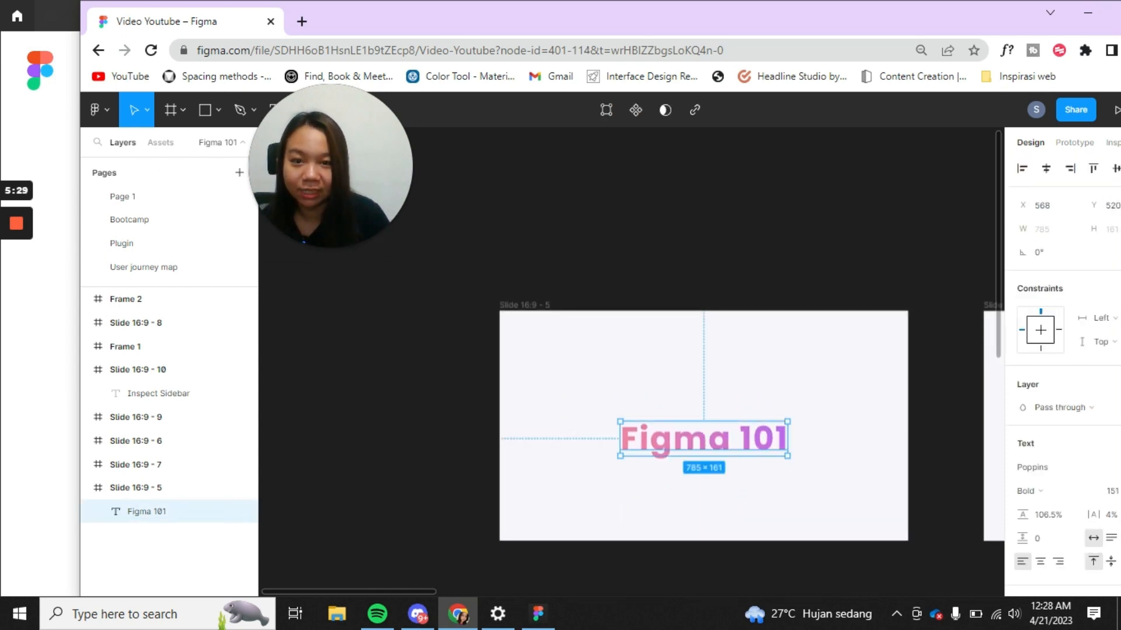
{"action": "left_click_drag", "start_coordinate": [487, 21], "coordinate": [433, 8]}
{"action": "scroll", "coordinate": [437, 312], "scroll_direction": "up", "scroll_amount": 3}
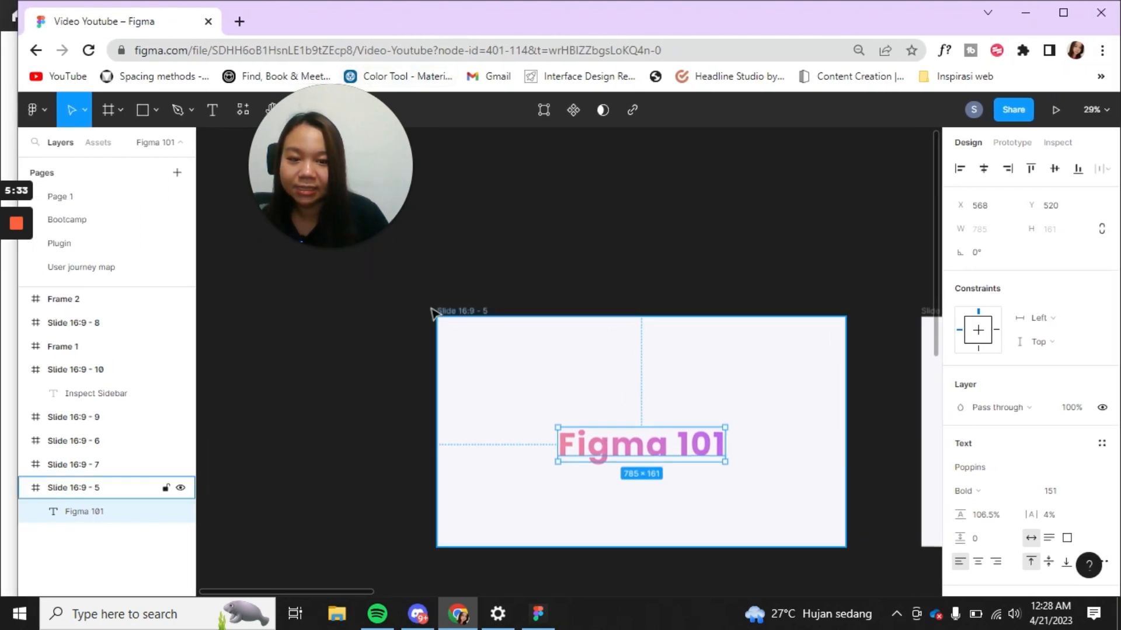
Reposition the Move text in Frame 2 at about X 167, Y 129.
{"action": "scroll", "coordinate": [435, 313], "scroll_direction": "down", "scroll_amount": 10}
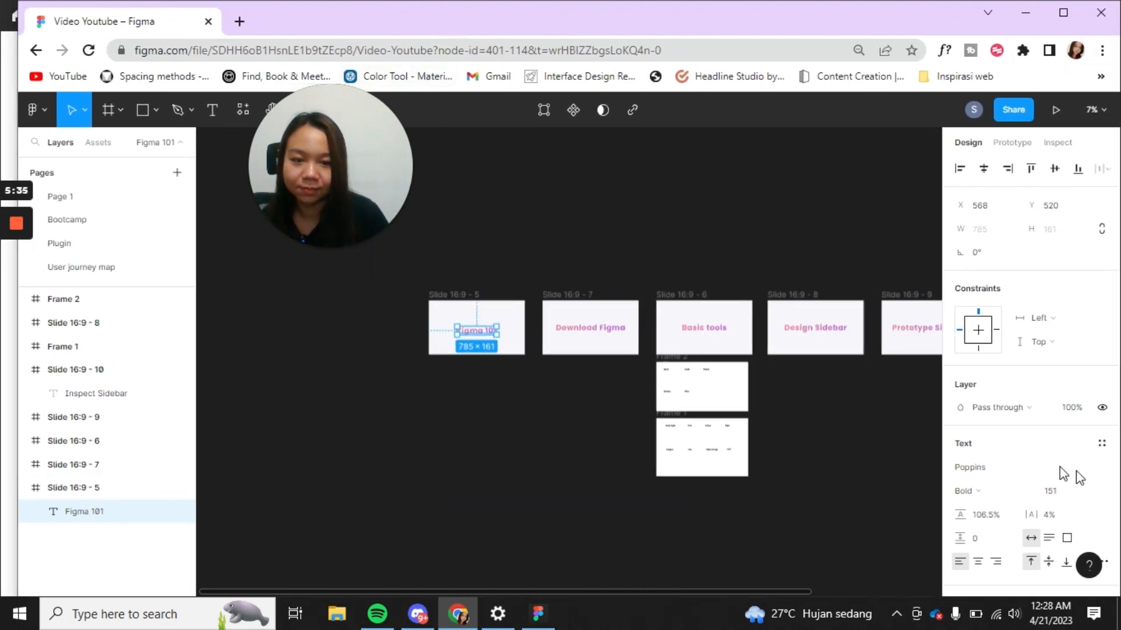
{"action": "scroll", "coordinate": [740, 371], "scroll_direction": "up", "scroll_amount": 8}
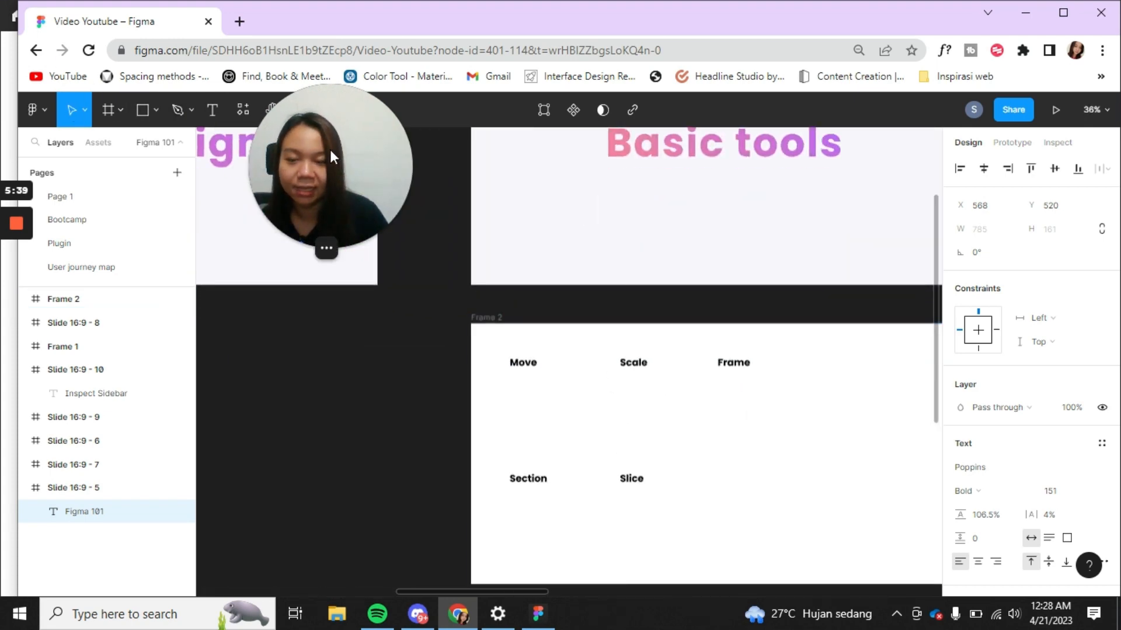
{"action": "left_click_drag", "start_coordinate": [330, 166], "coordinate": [164, 463]}
{"action": "scroll", "coordinate": [733, 412], "scroll_direction": "up", "scroll_amount": 5}
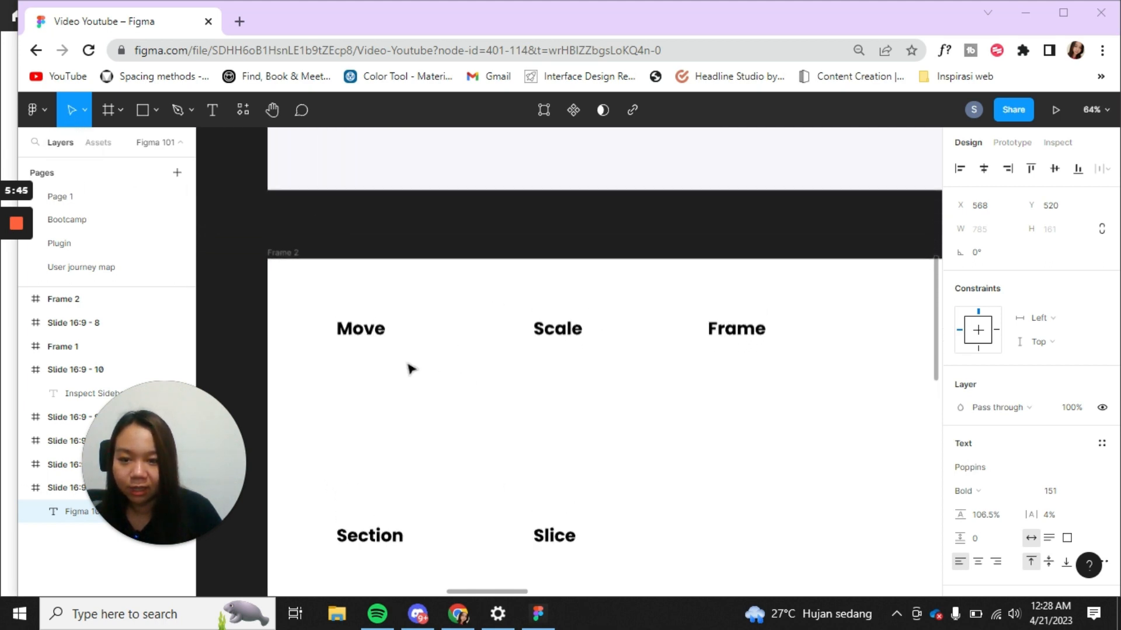
{"action": "mouse_move", "coordinate": [369, 337]}
{"action": "left_mouse_down"}
{"action": "mouse_move", "coordinate": [405, 296]}
{"action": "mouse_move", "coordinate": [350, 350]}
{"action": "mouse_move", "coordinate": [369, 324]}
{"action": "mouse_move", "coordinate": [369, 335]}
{"action": "left_mouse_up"}
Enlarge the Scale text in Frame 2 to 3x with the Scale tool.
{"action": "left_click", "coordinate": [85, 110]}
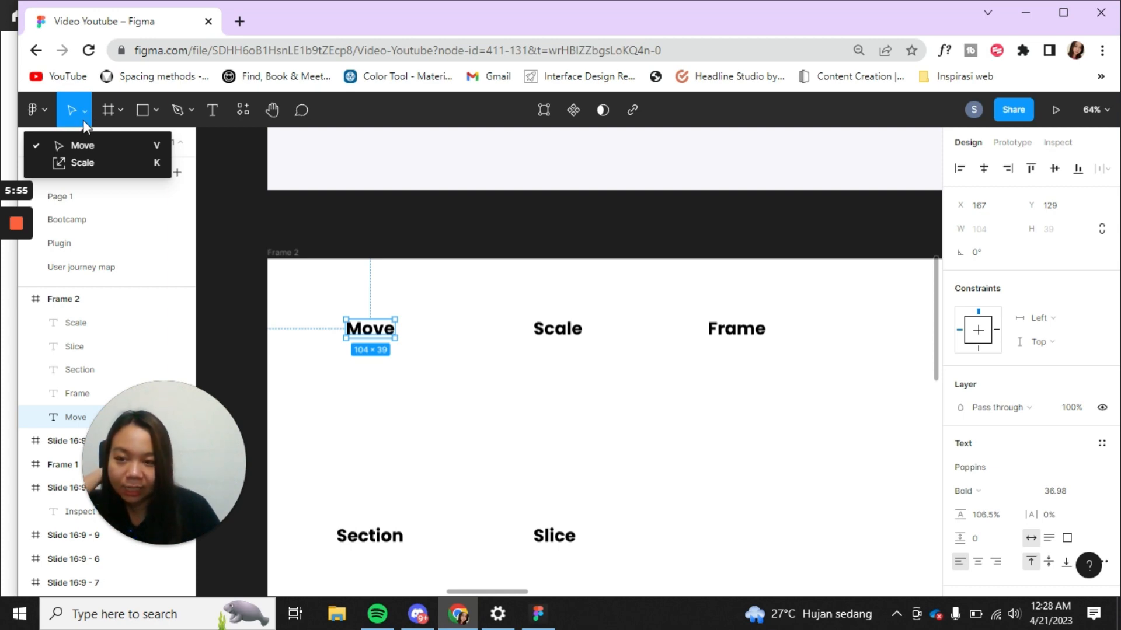
{"action": "left_click", "coordinate": [85, 164]}
{"action": "left_click", "coordinate": [577, 338]}
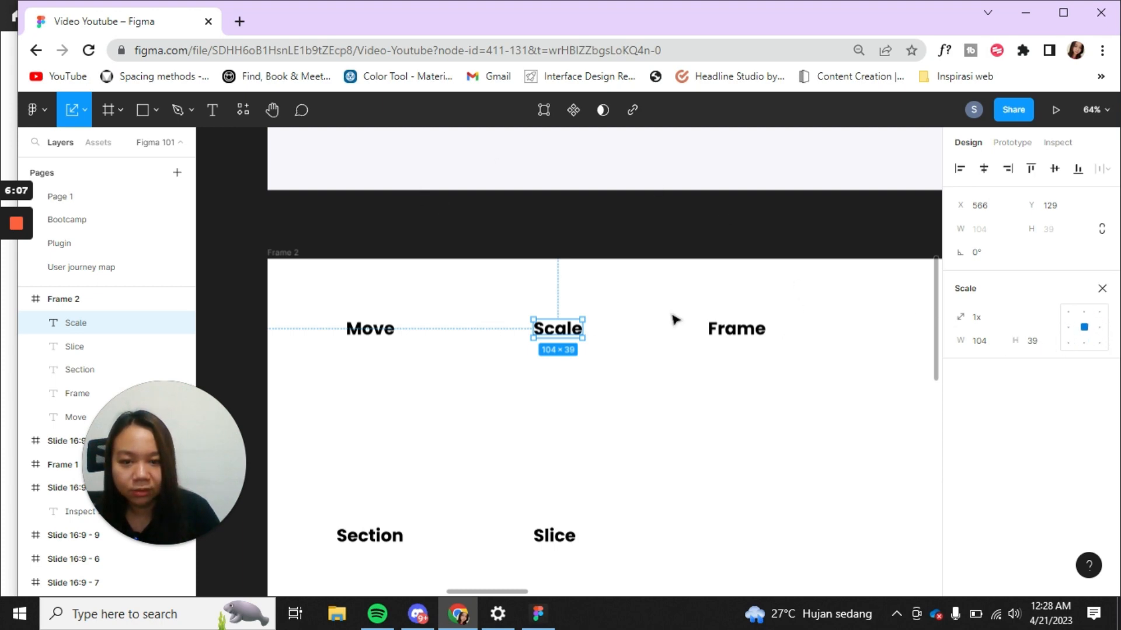
{"action": "left_click", "coordinate": [1014, 319]}
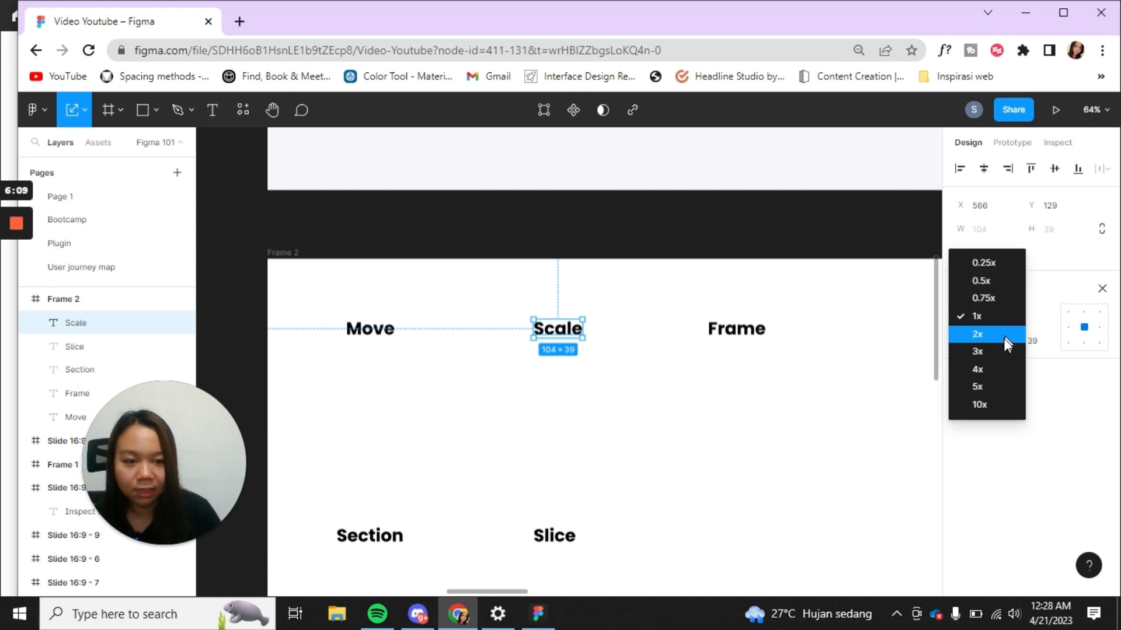
{"action": "left_click", "coordinate": [996, 352]}
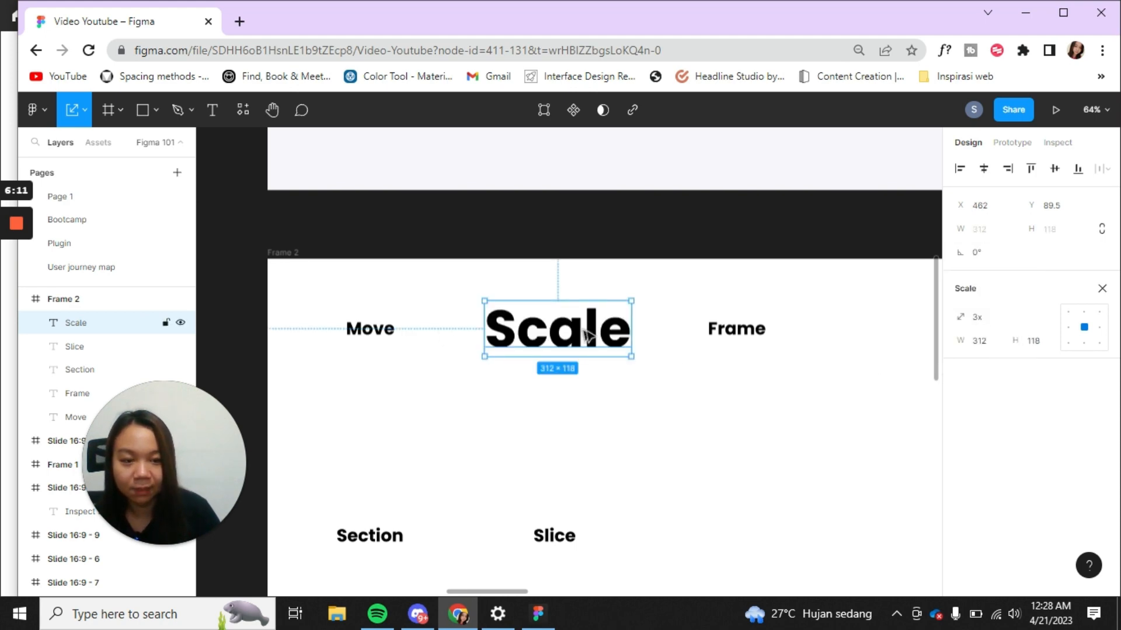
Rescale the Scale text to 0.75x, 0.5x and back to 1x.
{"action": "left_click", "coordinate": [1017, 318]}
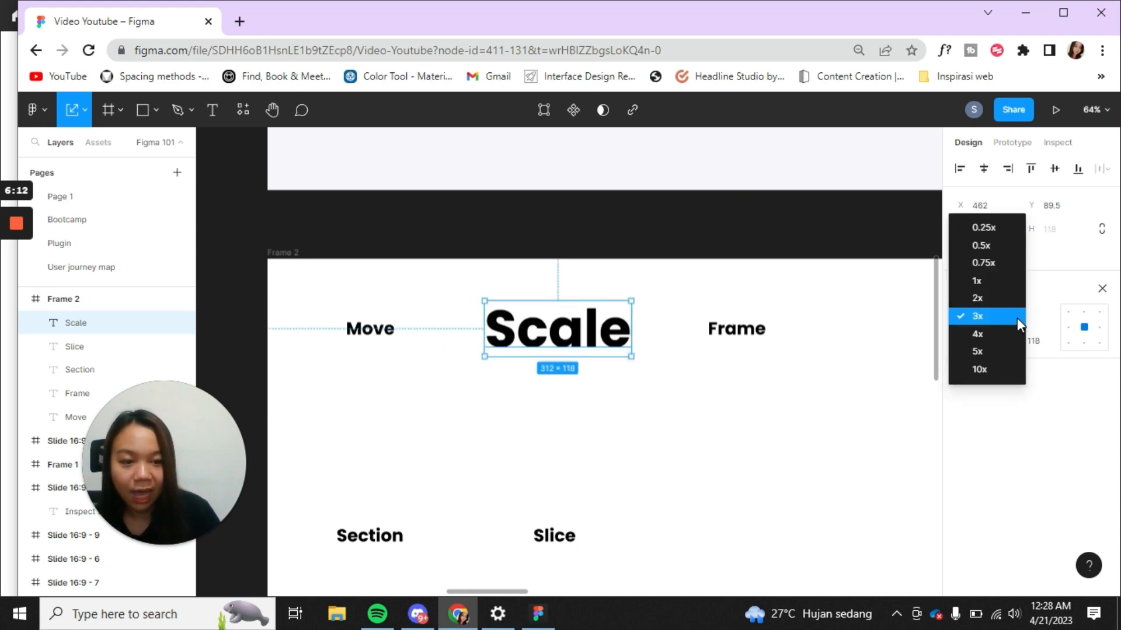
{"action": "left_click", "coordinate": [999, 262]}
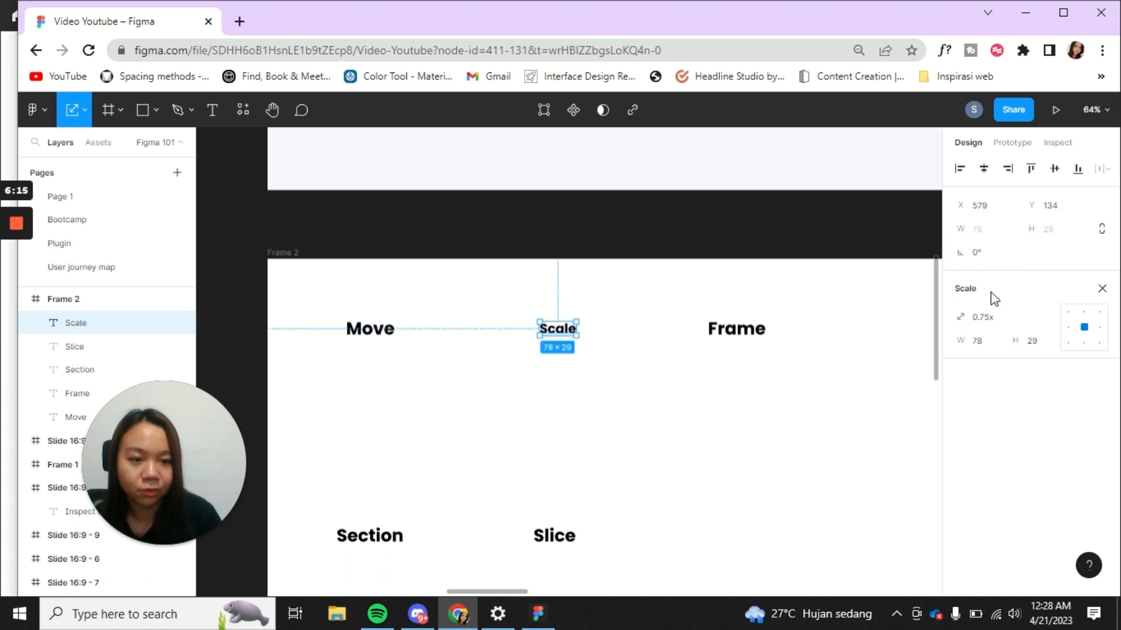
{"action": "left_click", "coordinate": [1013, 319]}
{"action": "left_click", "coordinate": [1008, 294]}
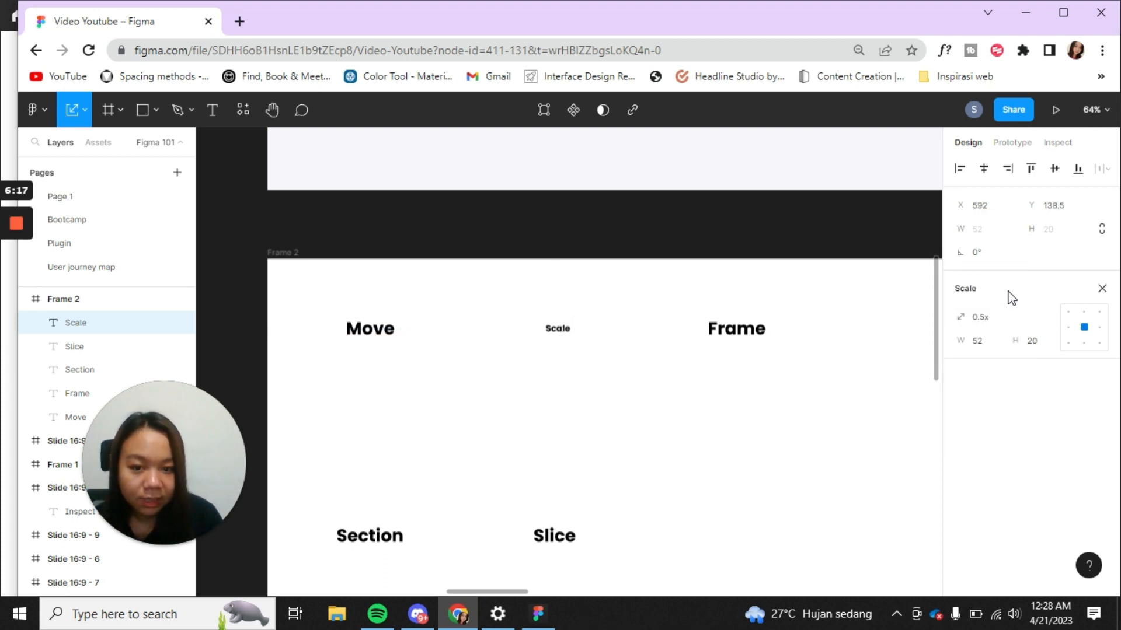
{"action": "left_click", "coordinate": [1015, 320]}
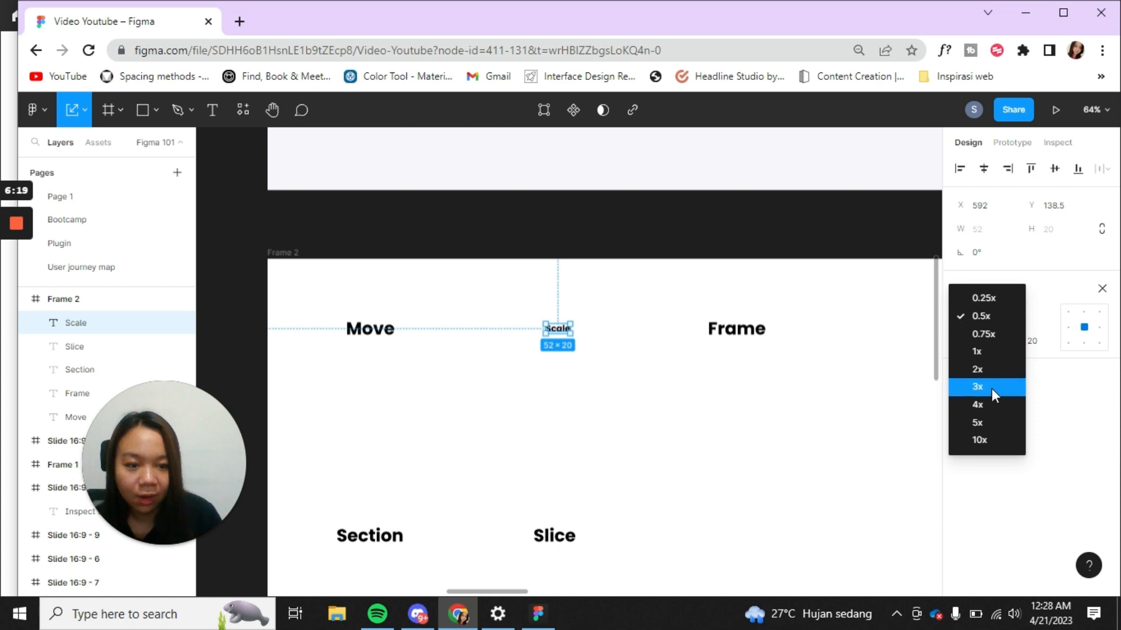
{"action": "left_click", "coordinate": [990, 351]}
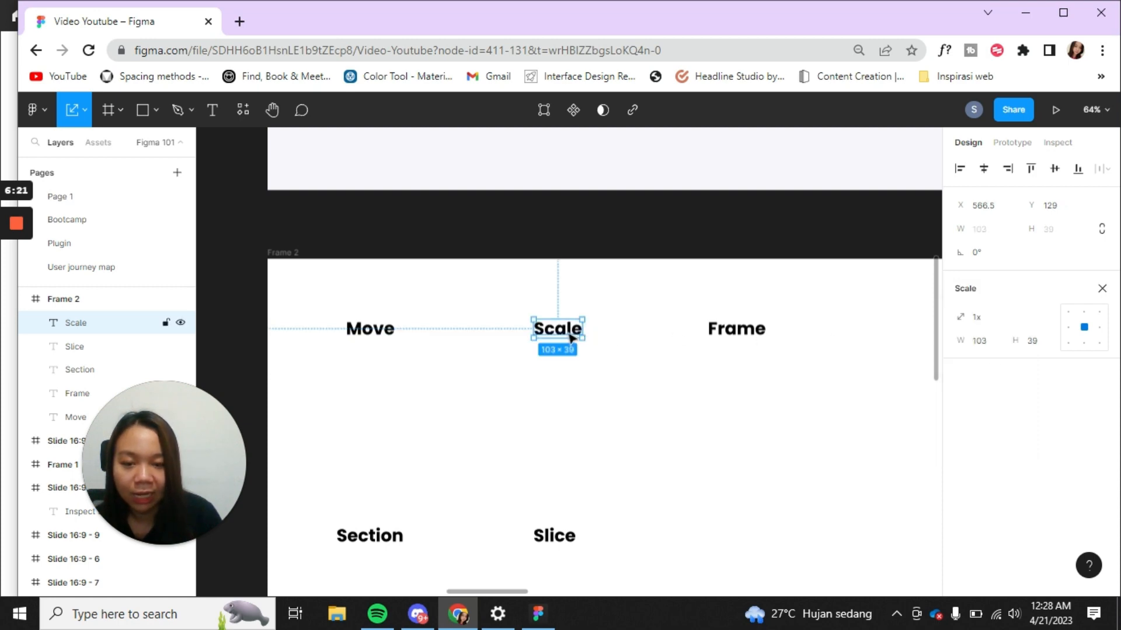
Reposition and enlarge the Scale text freehand, placing it at about X 427, and set its scale factor to 4x.
{"action": "left_click_drag", "start_coordinate": [566, 338], "coordinate": [560, 337]}
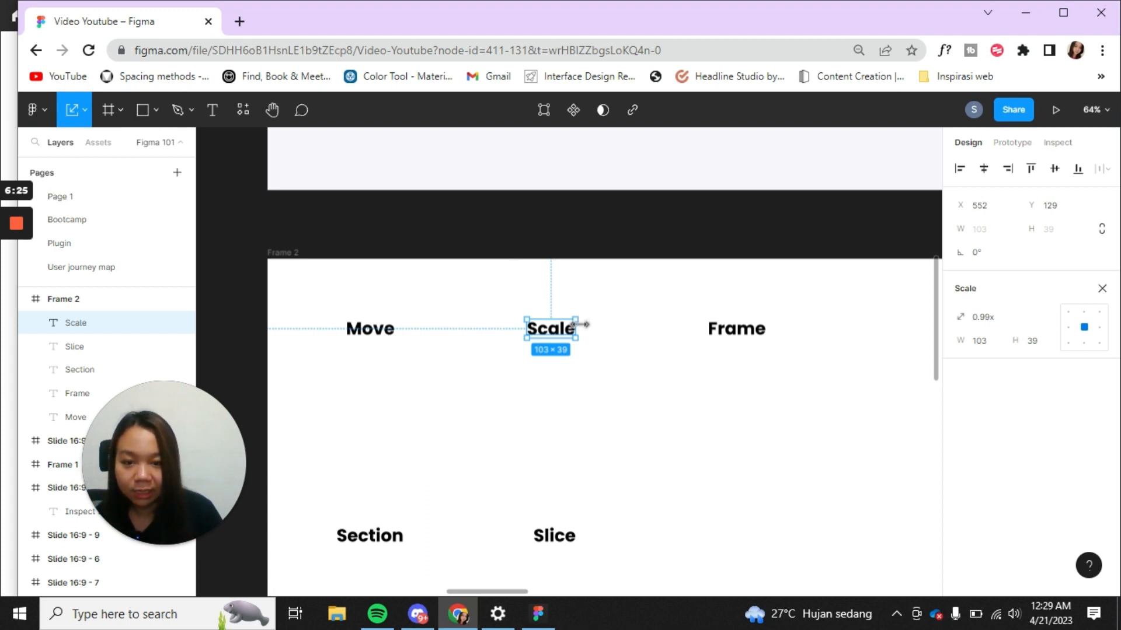
{"action": "left_click_drag", "start_coordinate": [578, 326], "coordinate": [683, 333]}
{"action": "left_click_drag", "start_coordinate": [667, 336], "coordinate": [608, 337]}
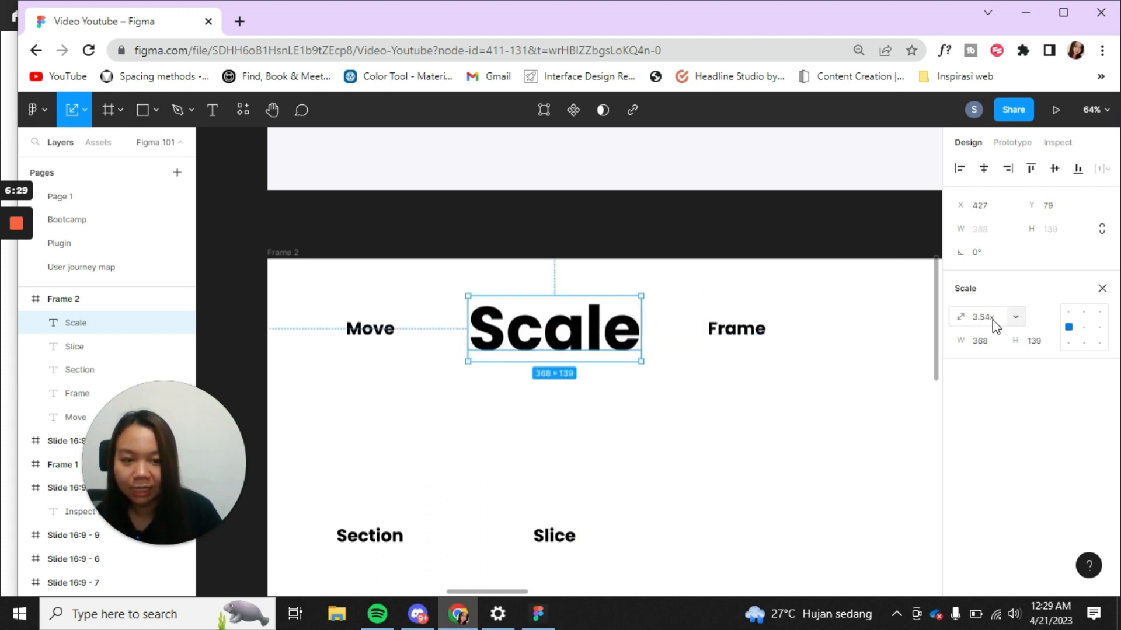
{"action": "left_click", "coordinate": [1016, 319]}
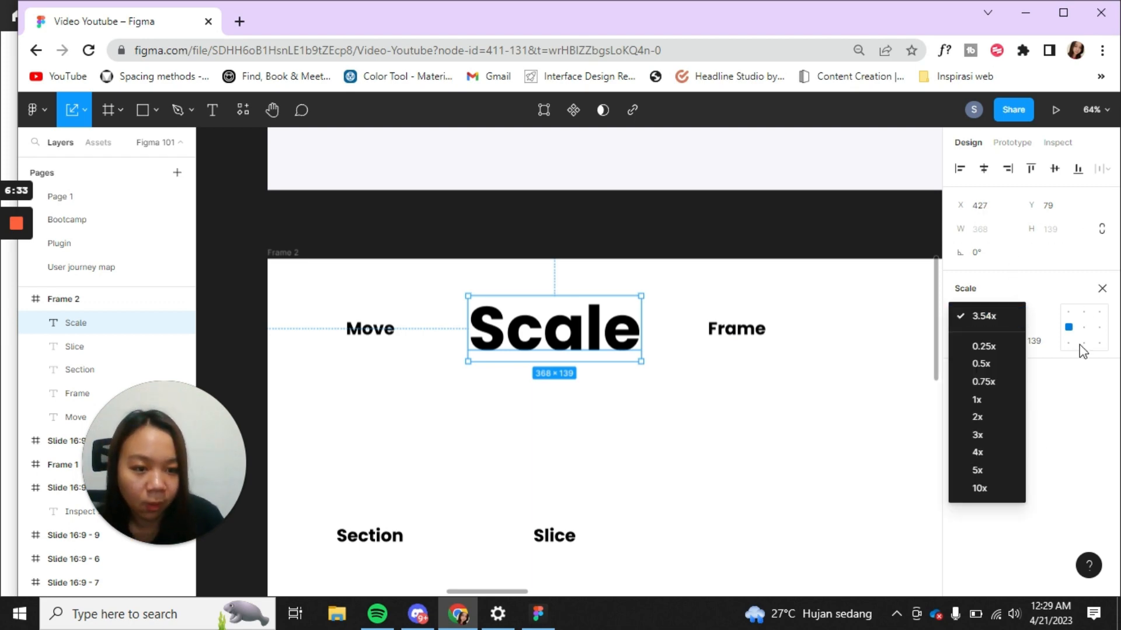
{"action": "left_click", "coordinate": [989, 453]}
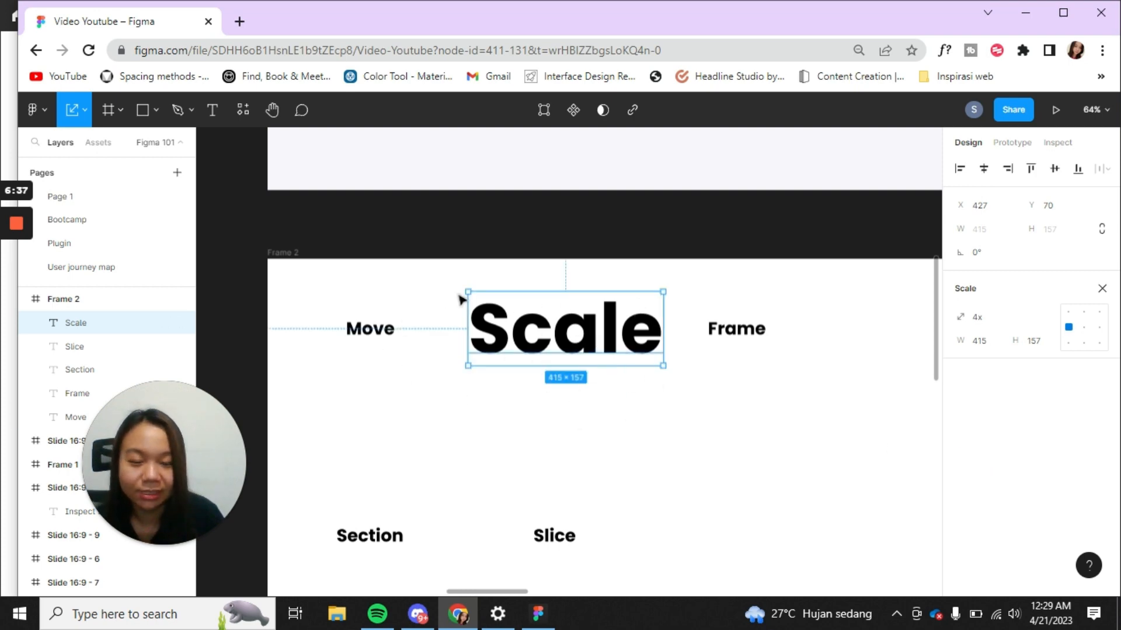
Draw a rectangle beneath the Scale text, reshape it to about 243 × 392 and place it at about X 413, Y 250.
{"action": "scroll", "coordinate": [560, 379], "scroll_direction": "up", "scroll_amount": 1}
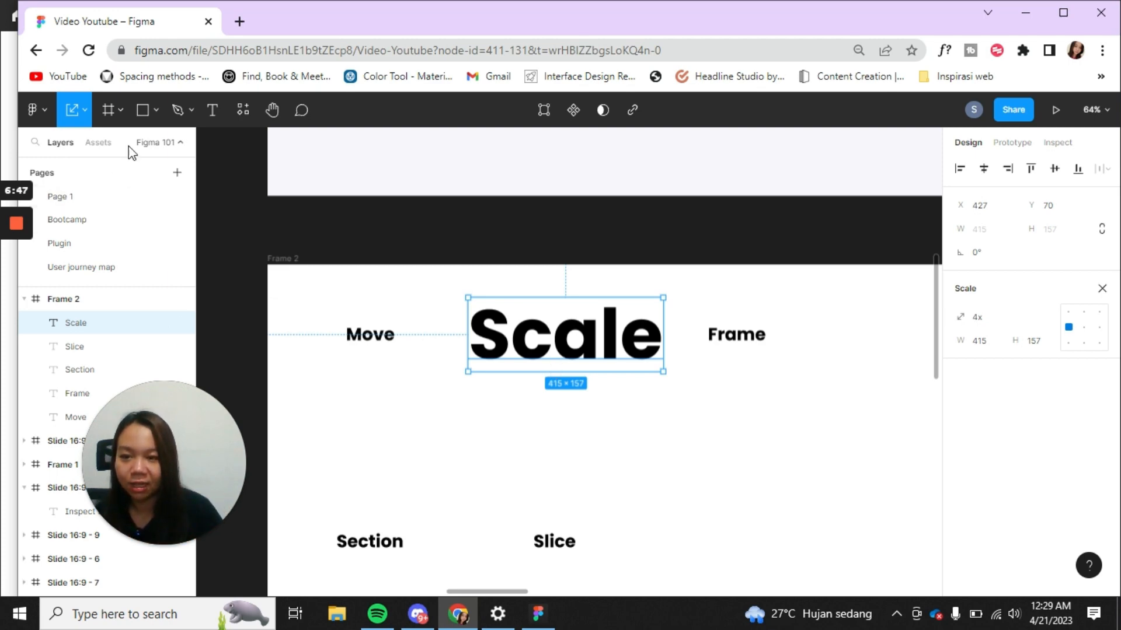
{"action": "left_click", "coordinate": [144, 111]}
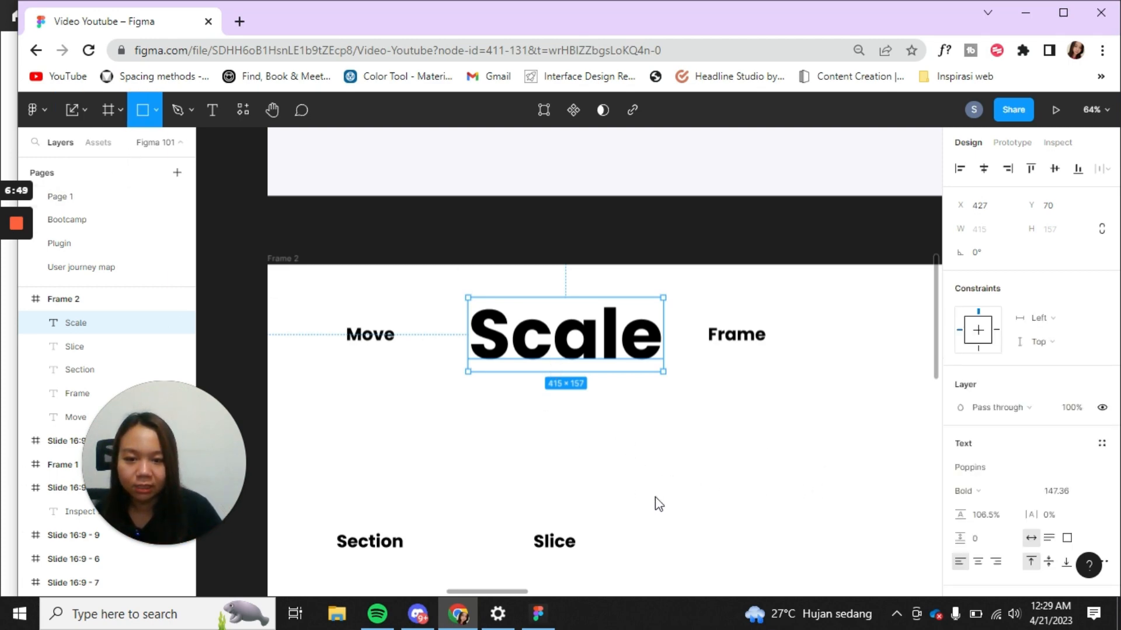
{"action": "left_click_drag", "start_coordinate": [536, 403], "coordinate": [655, 493]}
{"action": "left_click_drag", "start_coordinate": [659, 444], "coordinate": [619, 444]}
{"action": "left_click_drag", "start_coordinate": [631, 503], "coordinate": [800, 493]}
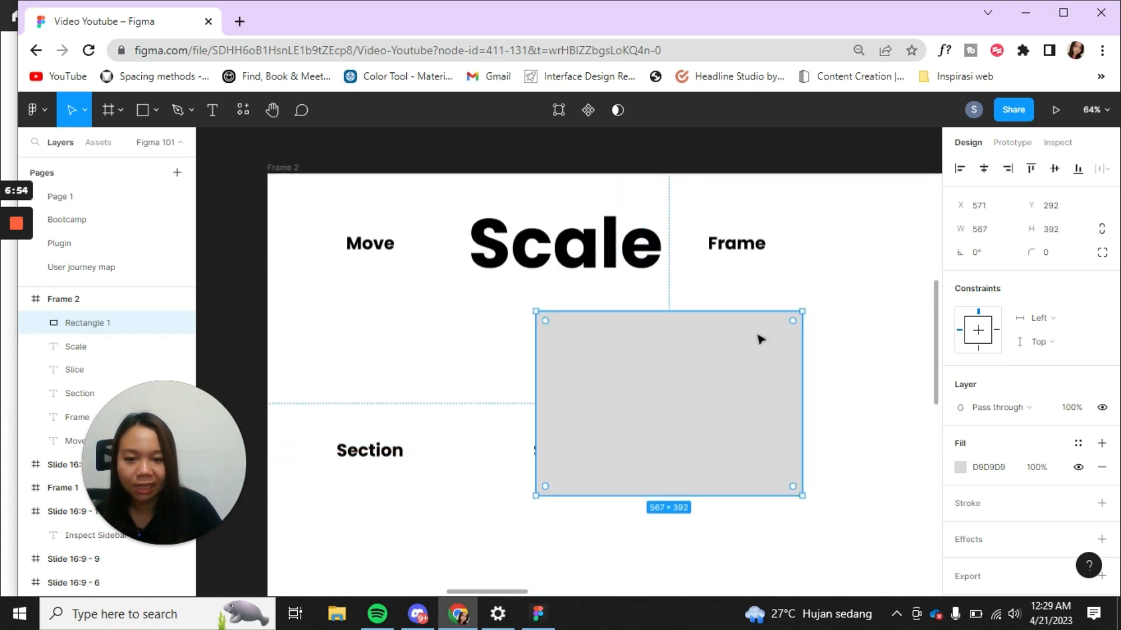
{"action": "left_click_drag", "start_coordinate": [741, 400], "coordinate": [663, 357]}
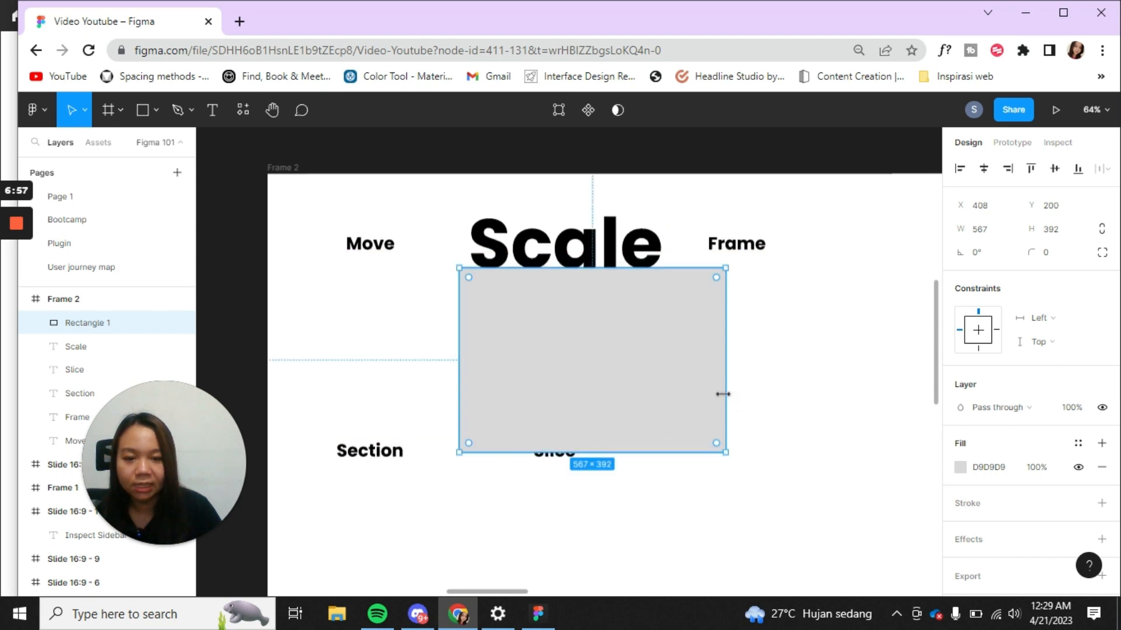
{"action": "left_click_drag", "start_coordinate": [722, 392], "coordinate": [576, 397]}
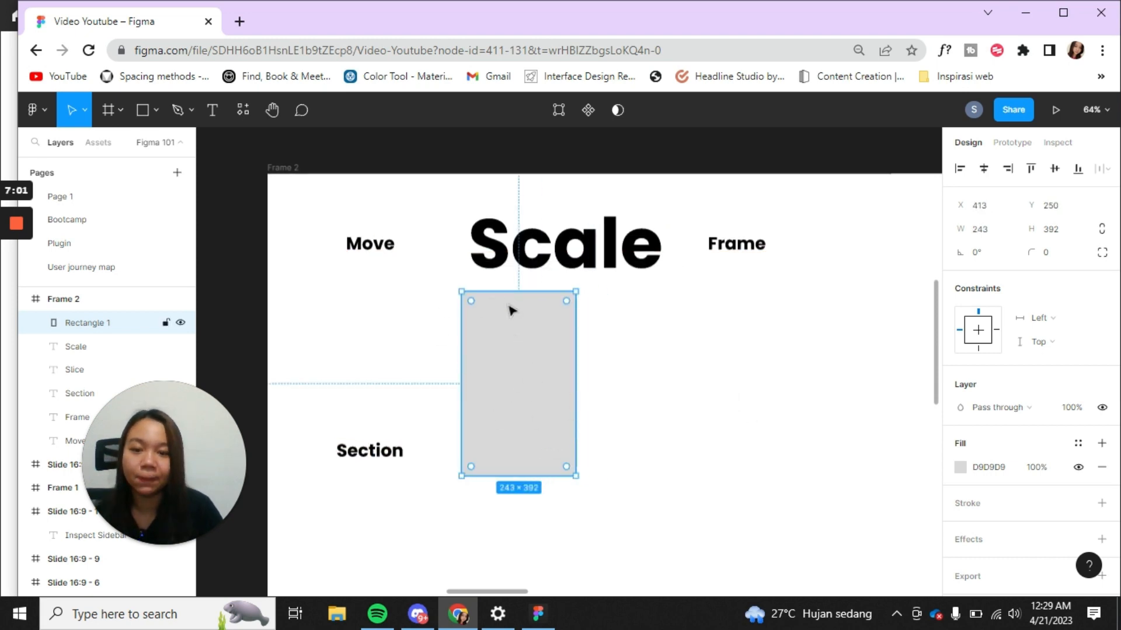
Enlarge the rectangle proportionally to about 524 × 845.3 with the Scale tool, and delete it.
{"action": "left_click", "coordinate": [84, 110]}
{"action": "left_click", "coordinate": [80, 164]}
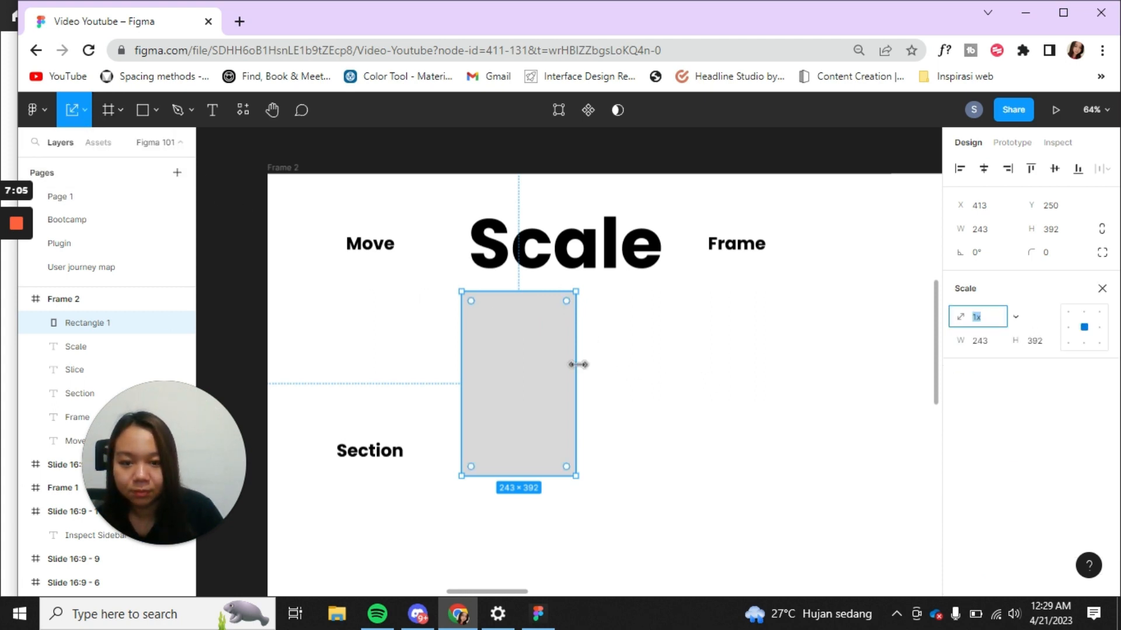
{"action": "left_click_drag", "start_coordinate": [575, 367], "coordinate": [832, 411]}
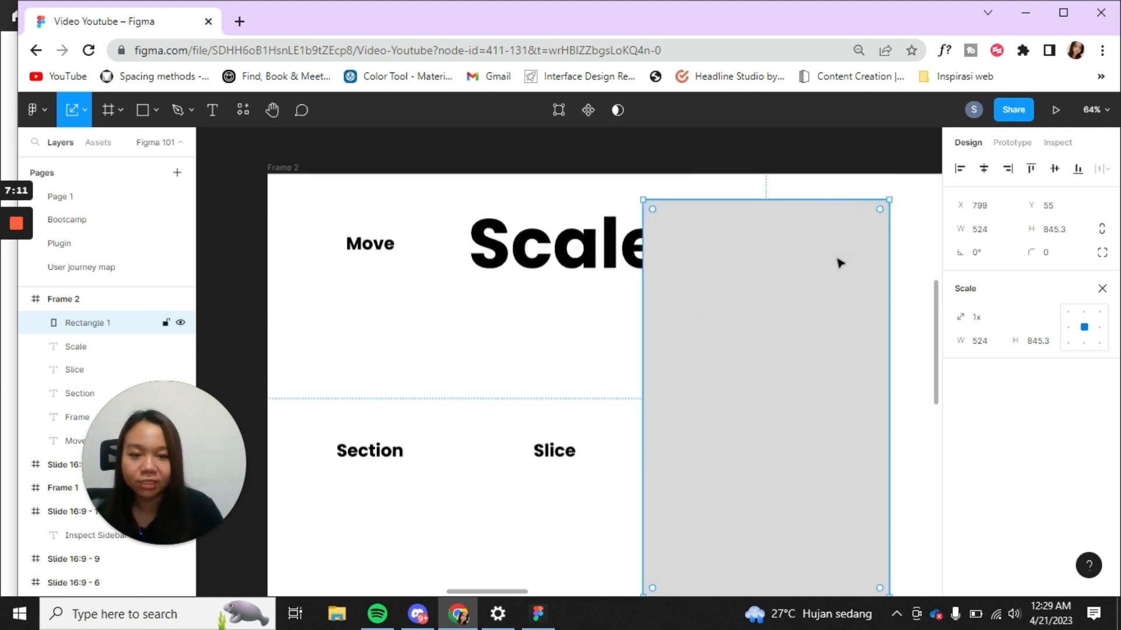
{"action": "key", "text": "Delete"}
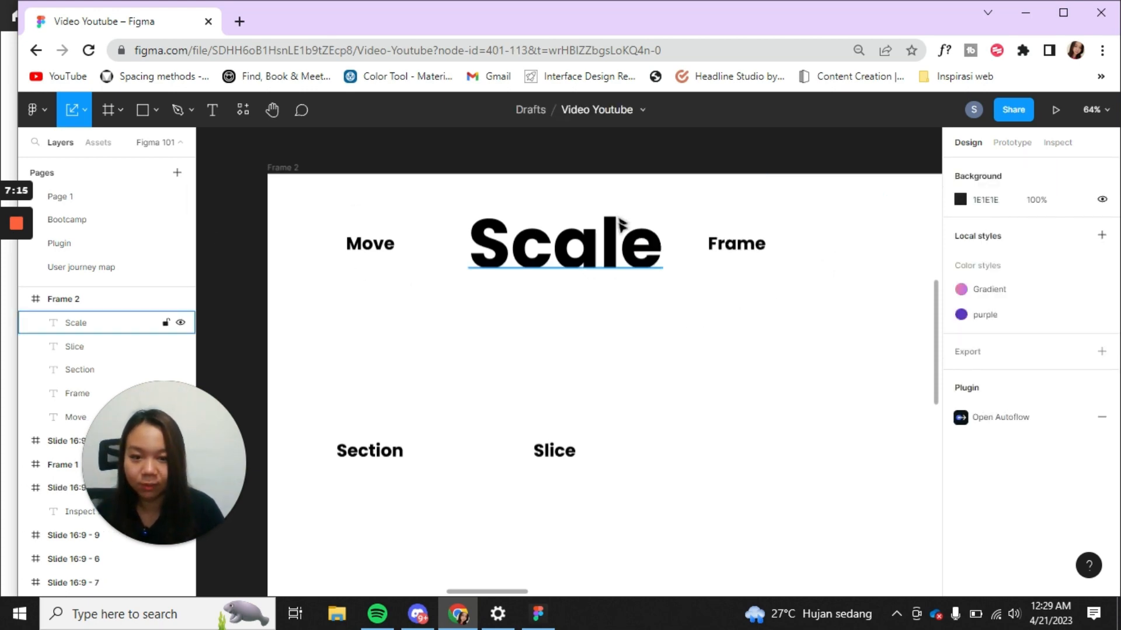
Widen the Scale text's bounding box to about 419 × 157 with the Move tool, keeping the font size.
{"action": "left_click", "coordinate": [653, 245]}
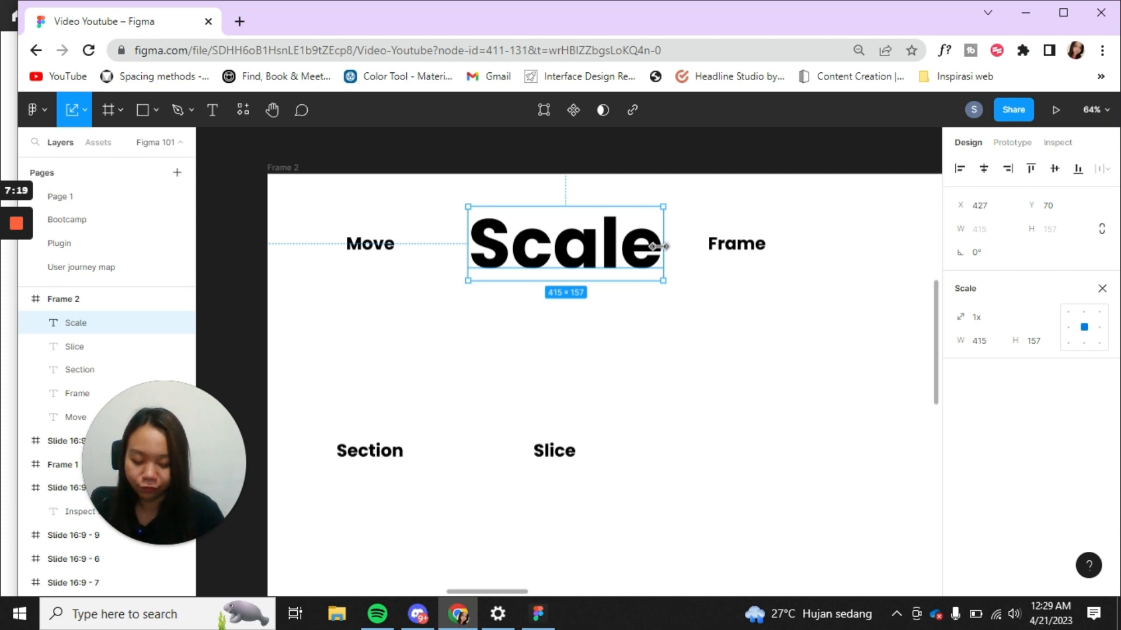
{"action": "key", "text": "v"}
{"action": "mouse_move", "coordinate": [661, 245]}
{"action": "left_mouse_down"}
{"action": "mouse_move", "coordinate": [702, 255]}
{"action": "mouse_move", "coordinate": [669, 256]}
{"action": "left_mouse_up"}
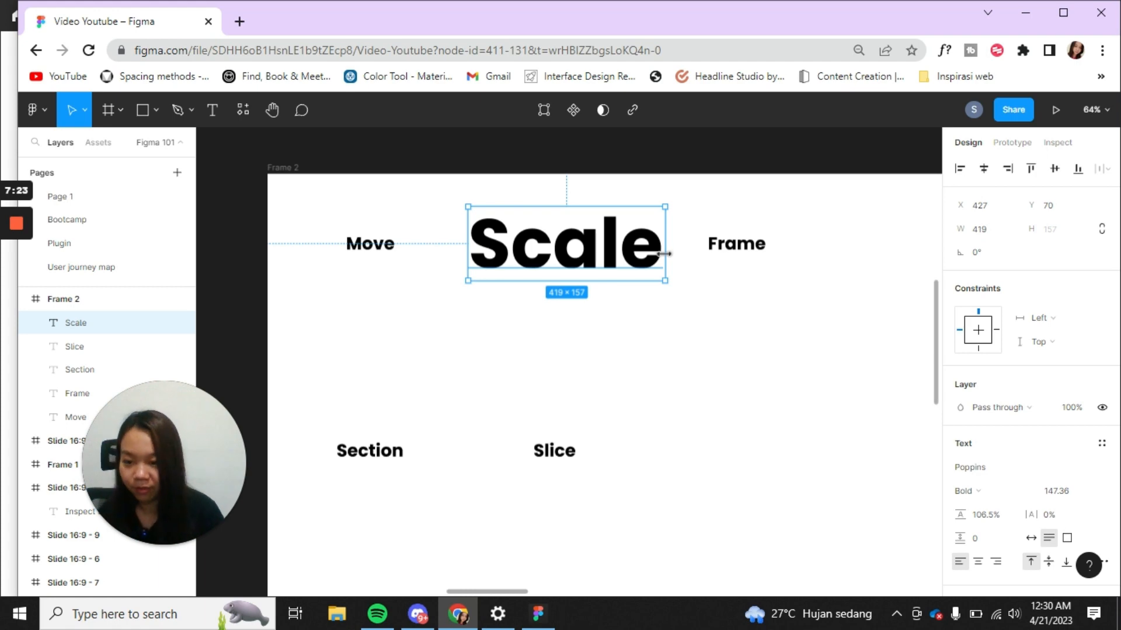
Draw a frame about 528 × 481 inside Frame 2, directly below the Frame text.
{"action": "scroll", "coordinate": [752, 322], "scroll_direction": "up", "scroll_amount": 1}
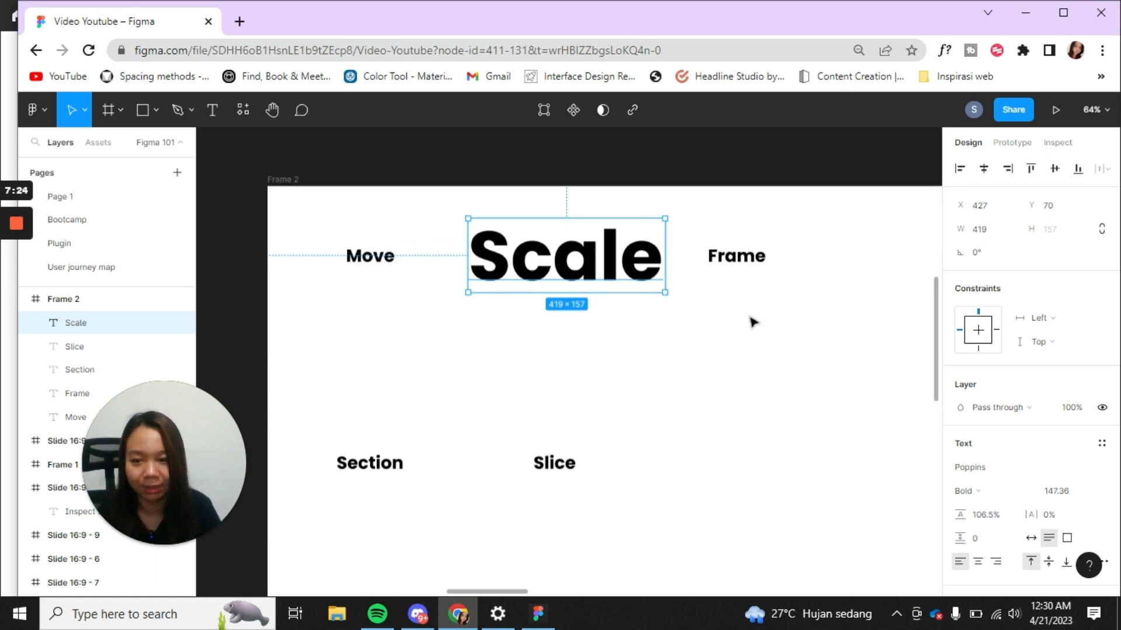
{"action": "left_click", "coordinate": [764, 257]}
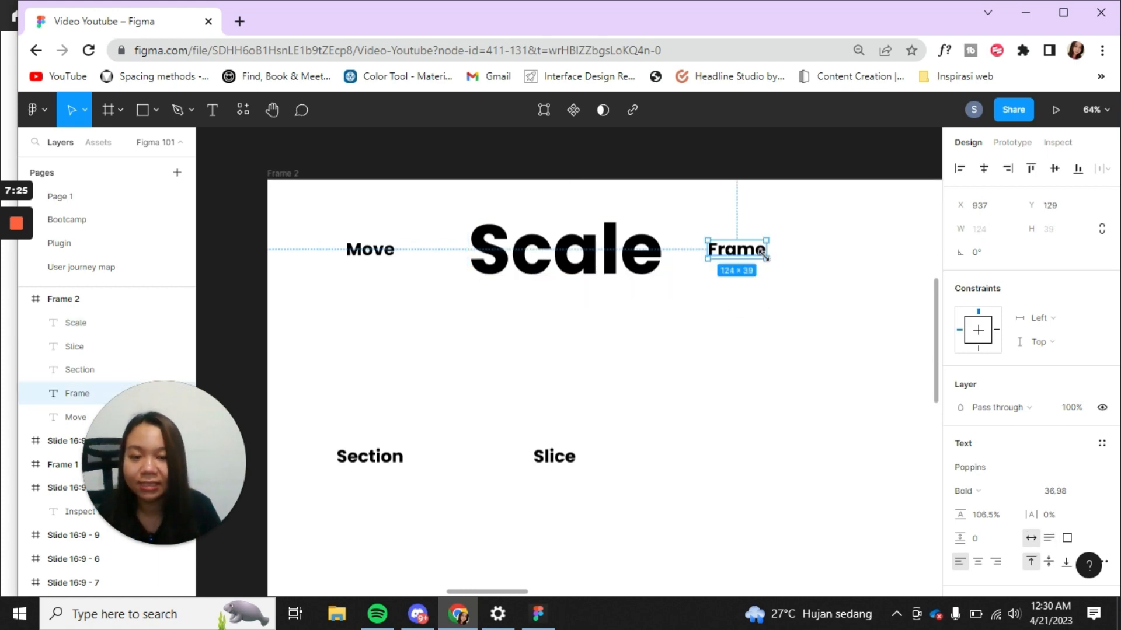
{"action": "left_click", "coordinate": [108, 111]}
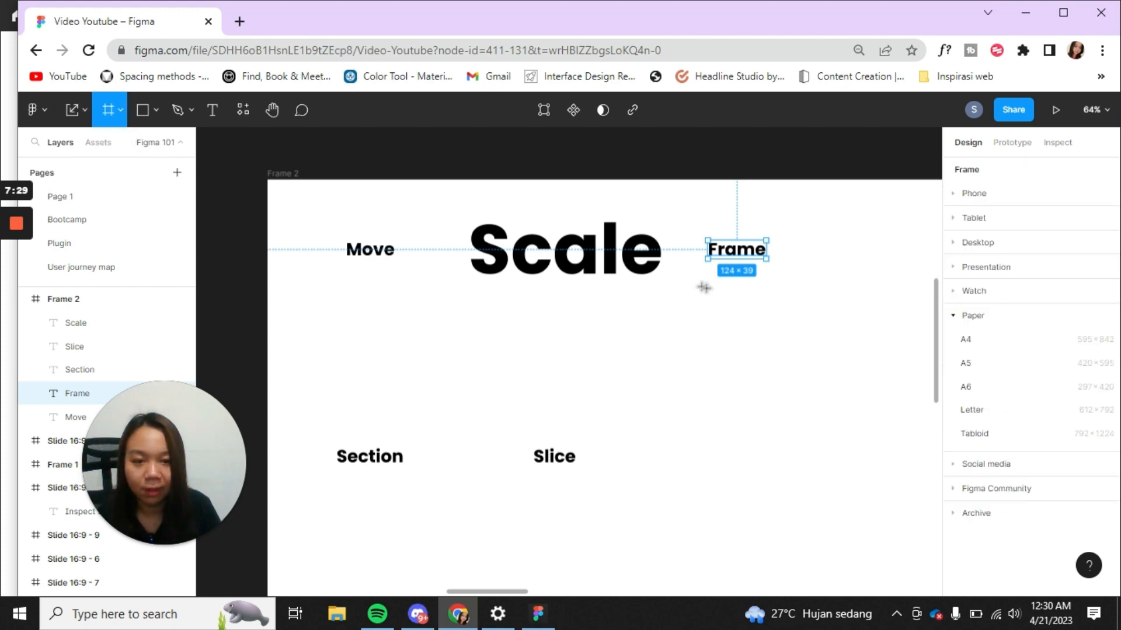
{"action": "left_click", "coordinate": [84, 111]}
{"action": "left_click", "coordinate": [79, 144]}
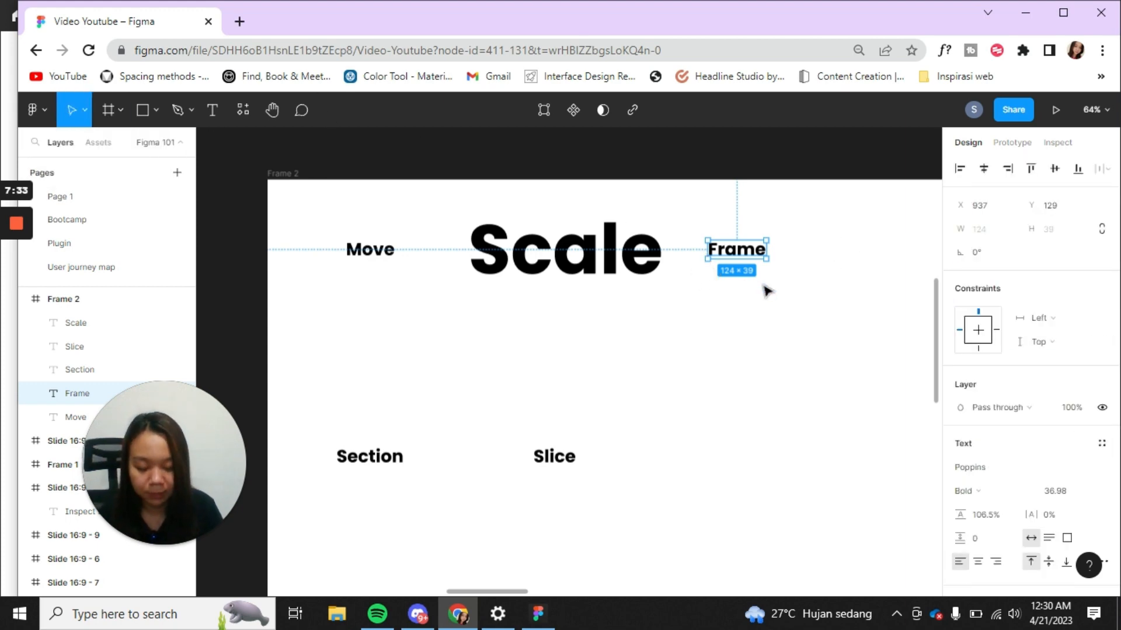
{"action": "key", "text": "f"}
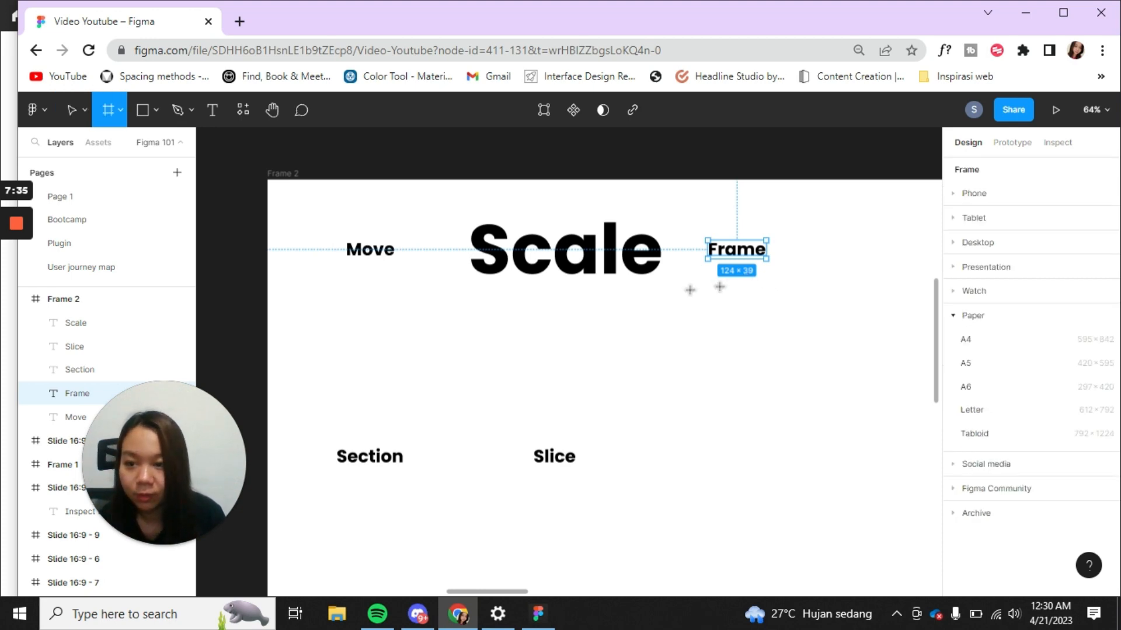
{"action": "mouse_move", "coordinate": [708, 270]}
{"action": "left_mouse_down"}
{"action": "mouse_move", "coordinate": [901, 450]}
{"action": "mouse_move", "coordinate": [863, 447]}
{"action": "mouse_move", "coordinate": [856, 502]}
{"action": "mouse_move", "coordinate": [846, 499]}
{"action": "left_mouse_up"}
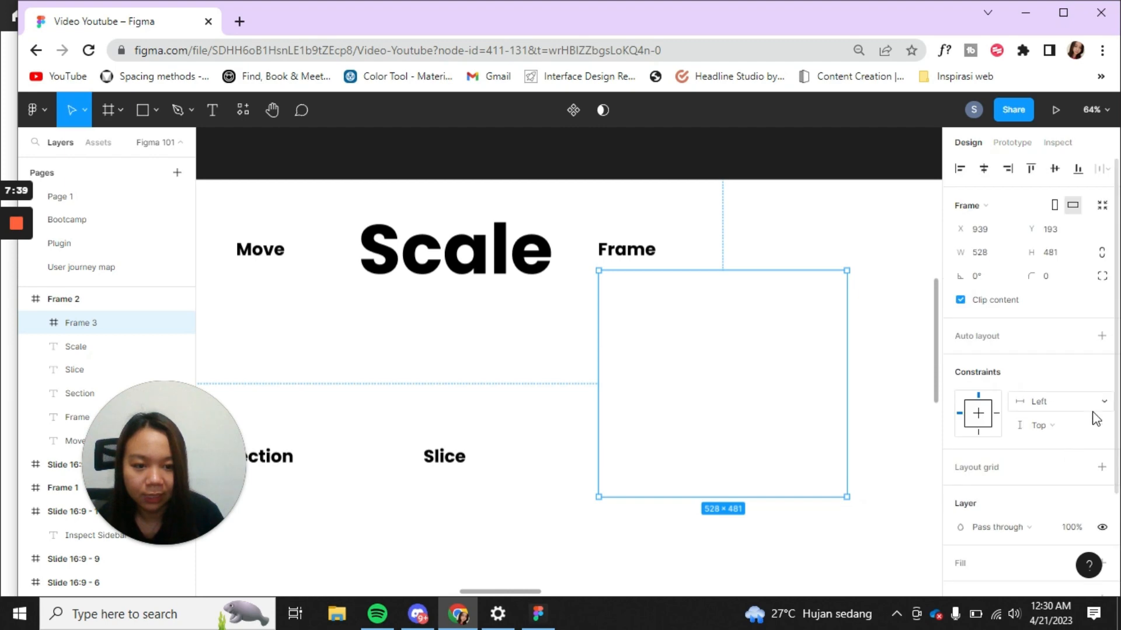
{"action": "scroll", "coordinate": [1006, 405], "scroll_direction": "down", "scroll_amount": 2}
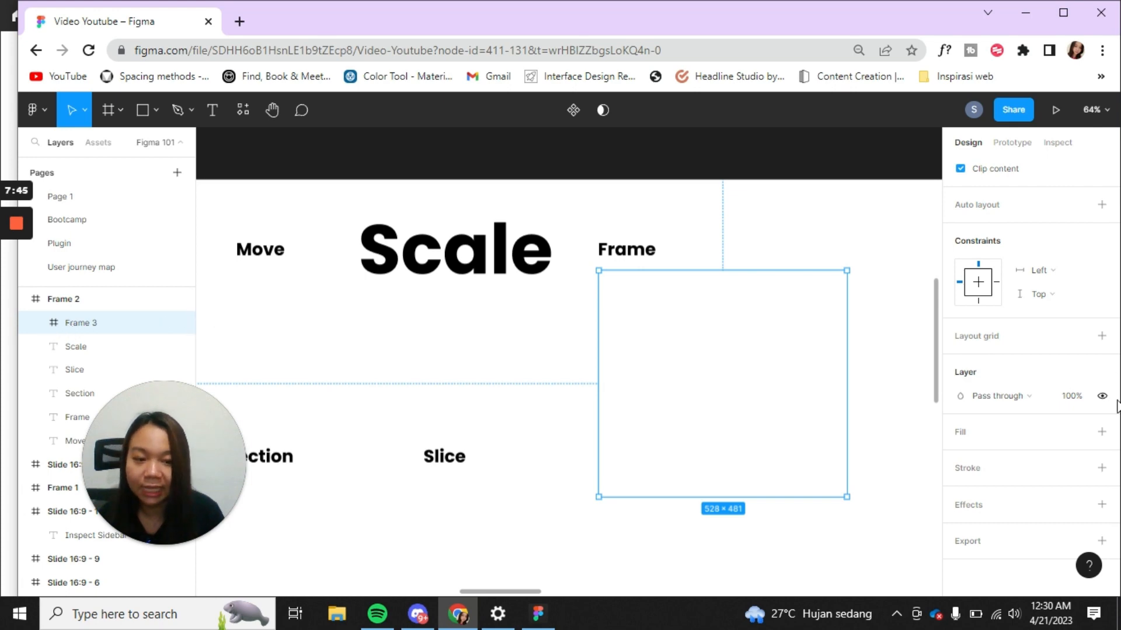
Add a solid fill to the frame below the Frame text and set its colour to A15C5C.
{"action": "left_click", "coordinate": [1101, 432]}
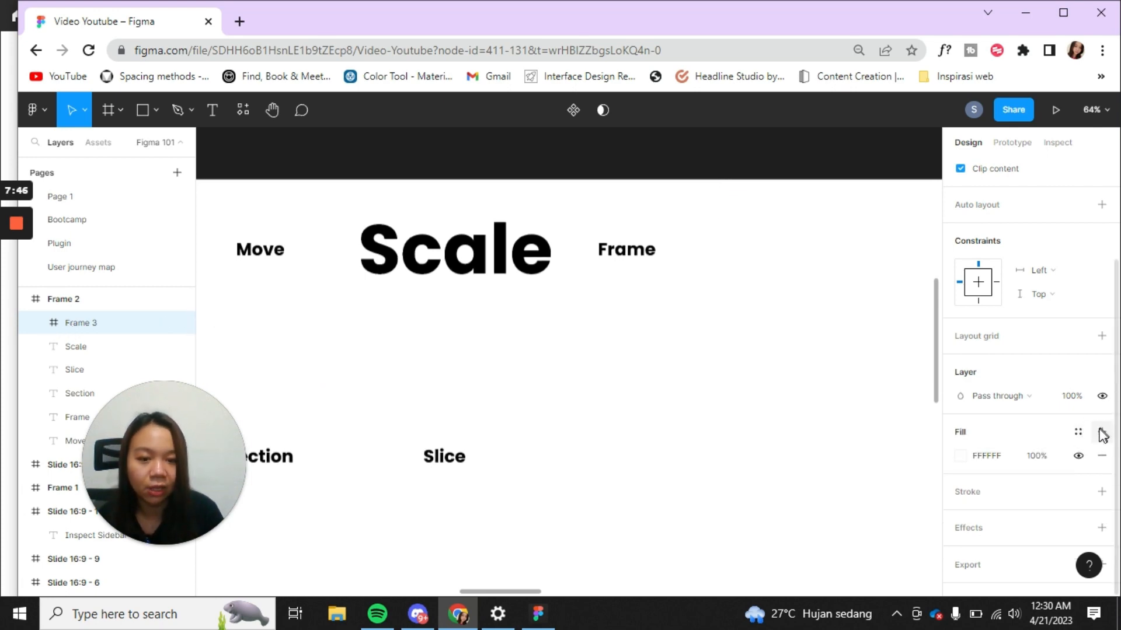
{"action": "left_click", "coordinate": [960, 455]}
{"action": "mouse_move", "coordinate": [828, 294]}
{"action": "left_mouse_down"}
{"action": "mouse_move", "coordinate": [834, 272]}
{"action": "mouse_move", "coordinate": [841, 296]}
{"action": "left_mouse_up"}
{"action": "left_click", "coordinate": [927, 212]}
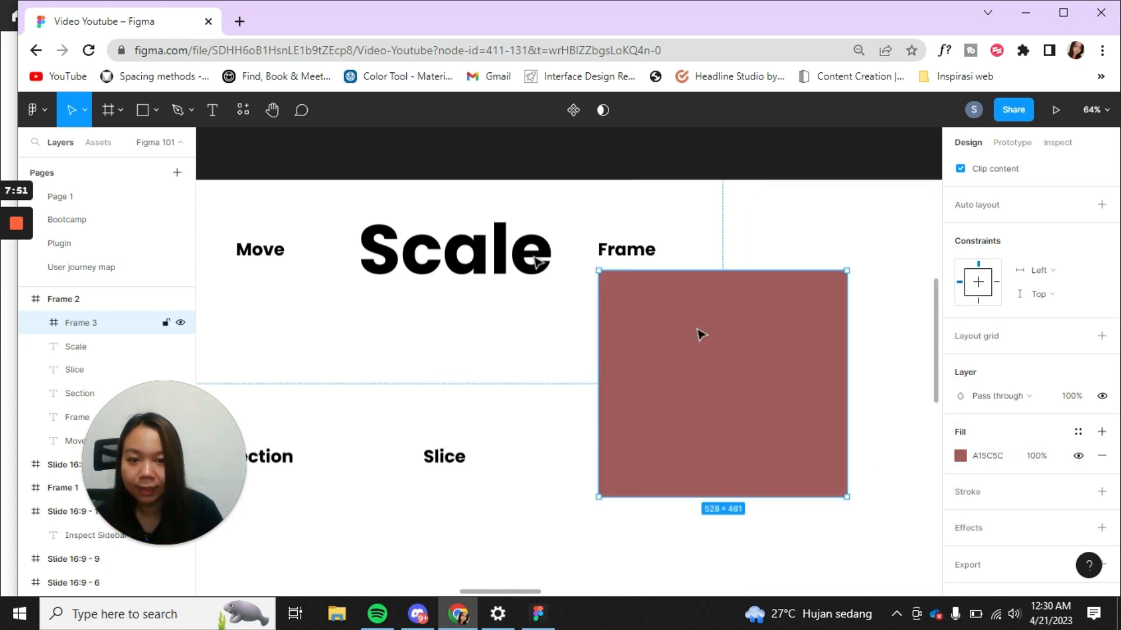
Draw a rectangle about 457 × 447 inside the reddish frame and shift it within the frame's edges.
{"action": "left_click", "coordinate": [145, 108]}
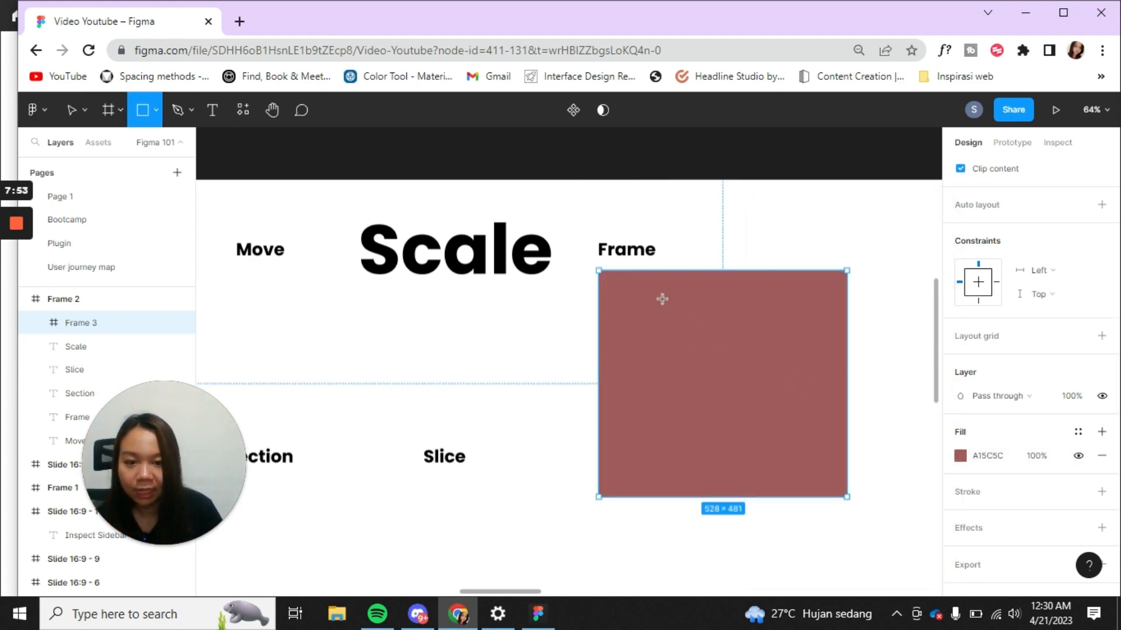
{"action": "mouse_move", "coordinate": [618, 282]}
{"action": "left_mouse_down"}
{"action": "mouse_move", "coordinate": [834, 459]}
{"action": "mouse_move", "coordinate": [825, 492]}
{"action": "mouse_move", "coordinate": [832, 457]}
{"action": "left_mouse_up"}
{"action": "left_click_drag", "start_coordinate": [761, 433], "coordinate": [757, 423]}
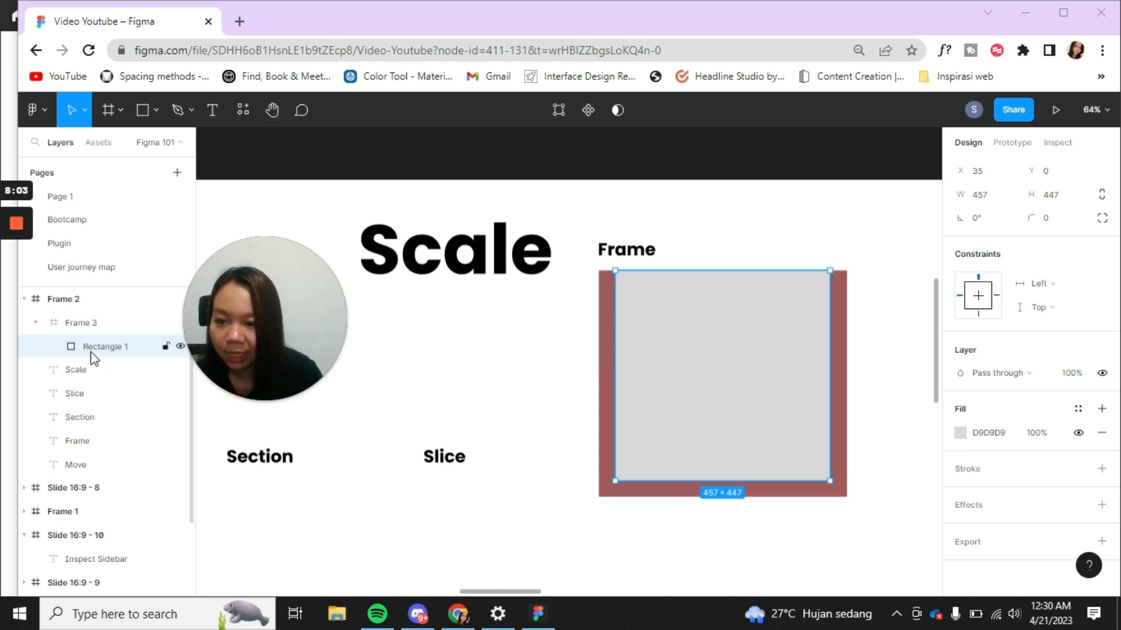
{"action": "mouse_move", "coordinate": [743, 356]}
{"action": "left_mouse_down"}
{"action": "mouse_move", "coordinate": [698, 358]}
{"action": "mouse_move", "coordinate": [751, 355]}
{"action": "mouse_move", "coordinate": [732, 351]}
{"action": "left_mouse_up"}
Duplicate the grey rectangle inside the frame and delete the duplicate.
{"action": "key", "text": "alt+d"}
{"action": "key", "text": "ctrl+d"}
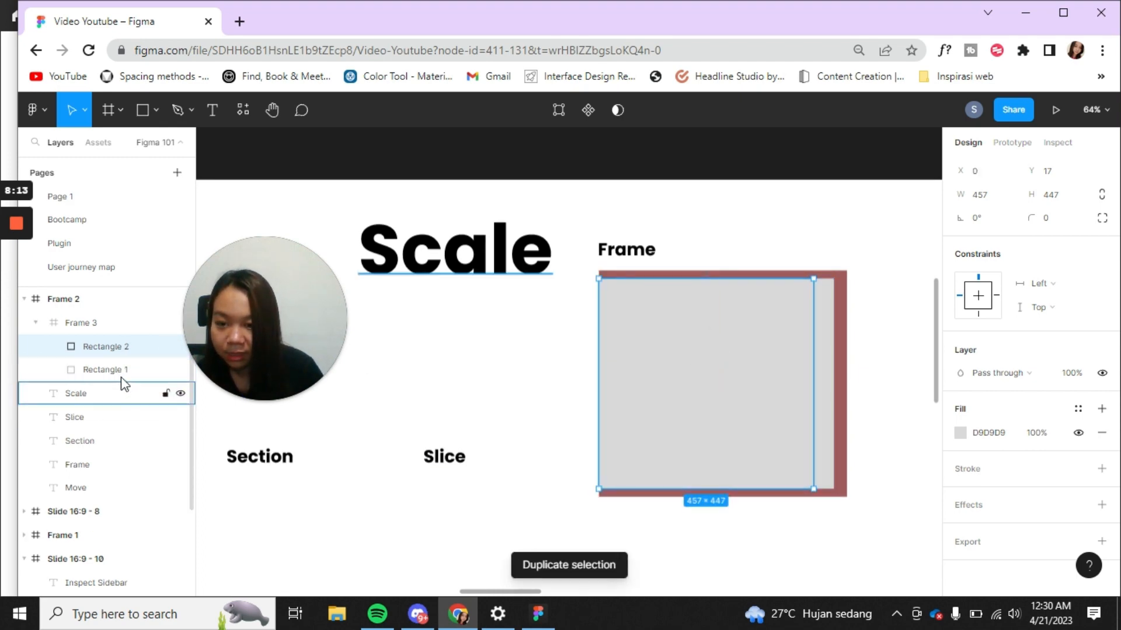
{"action": "key", "text": "Delete"}
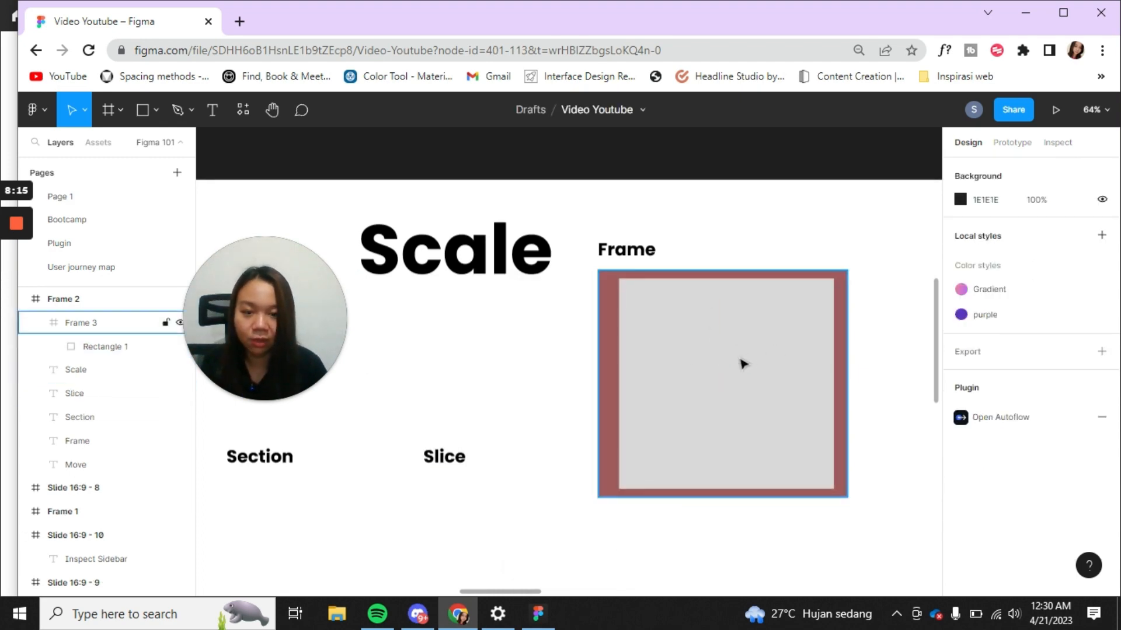
Reposition the grey rectangle at about X 35, Y 17 inside the frame.
{"action": "left_click", "coordinate": [750, 347]}
{"action": "left_click", "coordinate": [751, 346]}
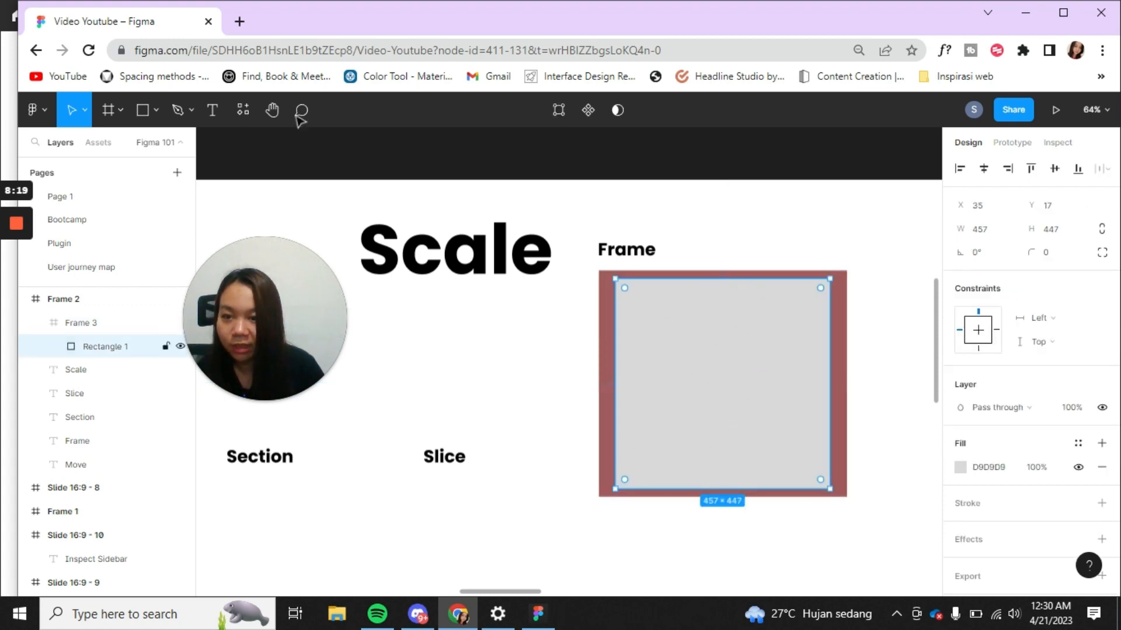
Place a 100 × 100 circle with the Ellipse tool near the middle of the grey rectangle.
{"action": "left_click", "coordinate": [156, 110]}
{"action": "left_click", "coordinate": [130, 198]}
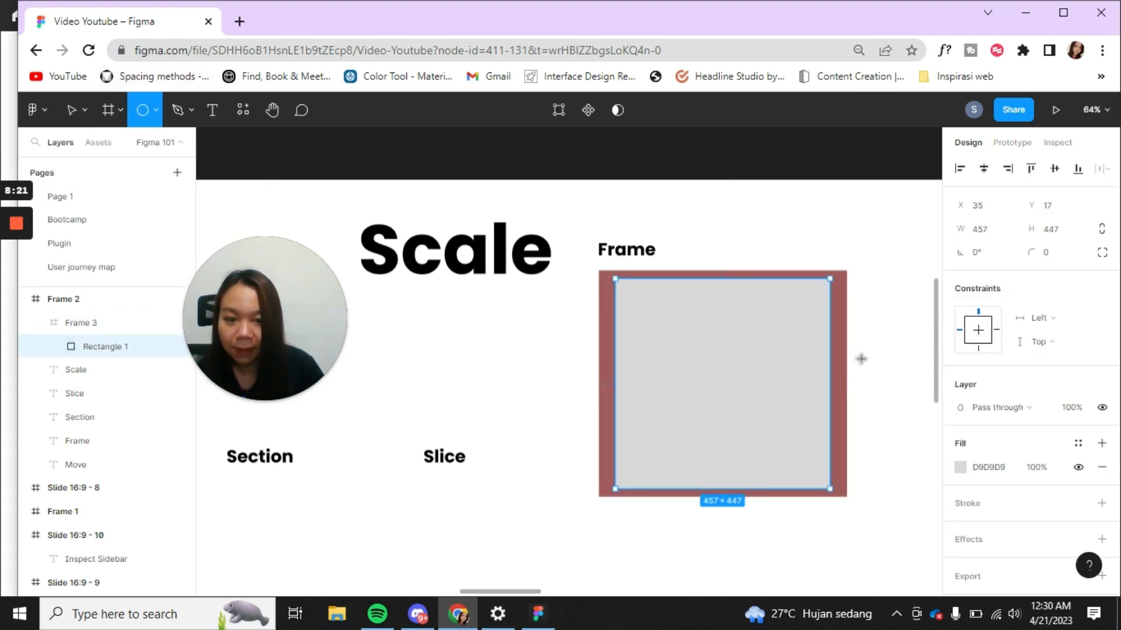
{"action": "left_click", "coordinate": [721, 381]}
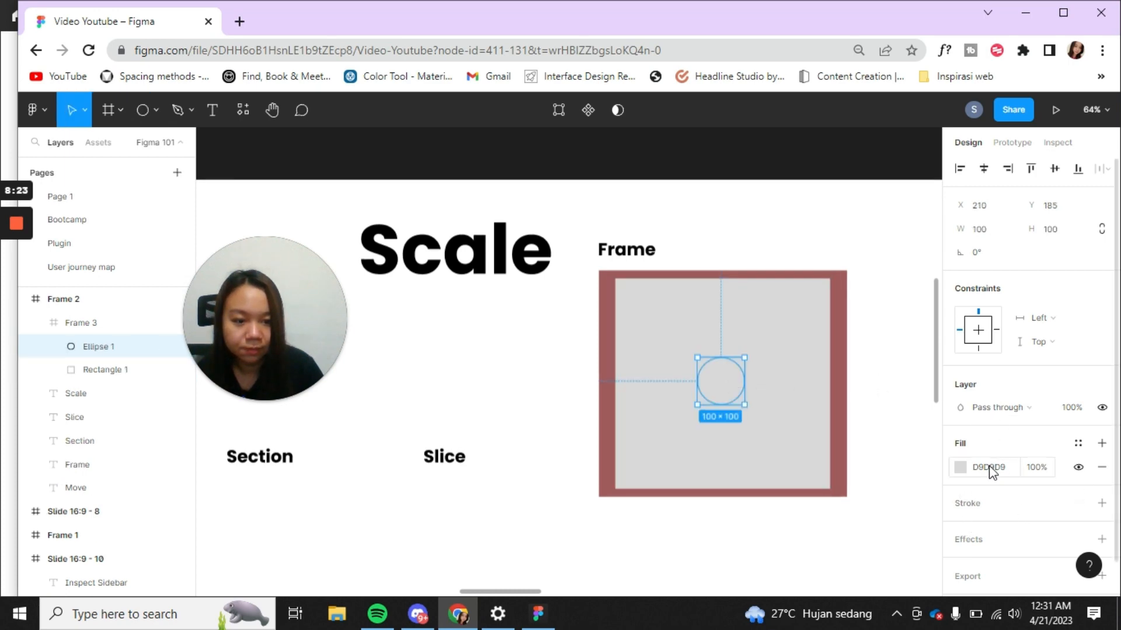
Set the circle's fill colour to red E10000.
{"action": "left_click", "coordinate": [959, 468]}
{"action": "left_click_drag", "start_coordinate": [808, 310], "coordinate": [761, 224]}
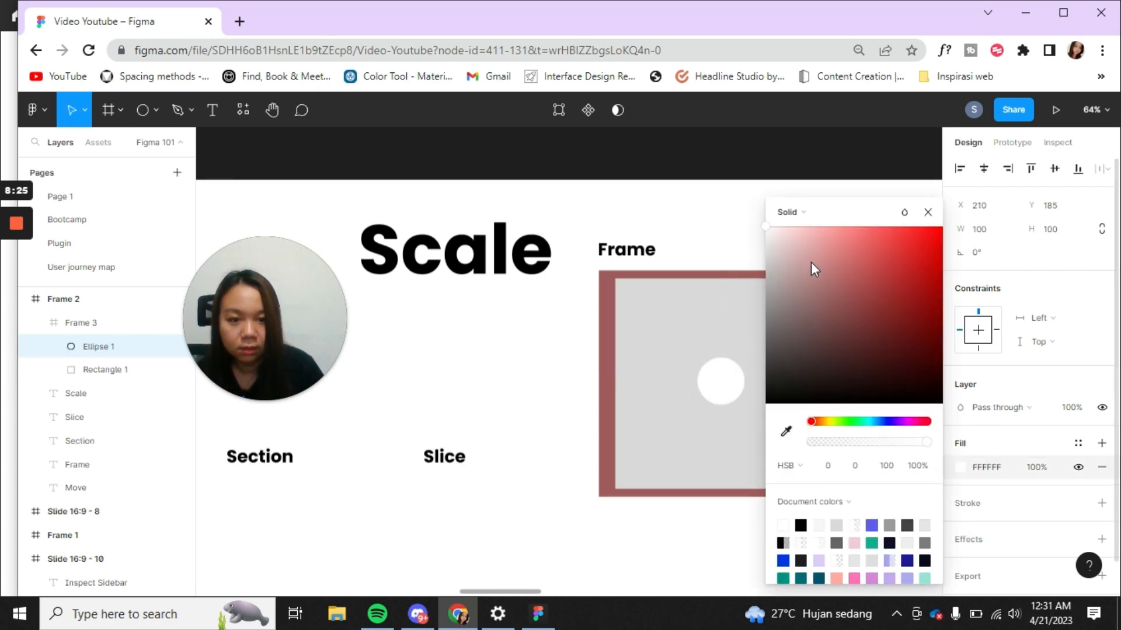
{"action": "left_click_drag", "start_coordinate": [814, 269], "coordinate": [758, 224]}
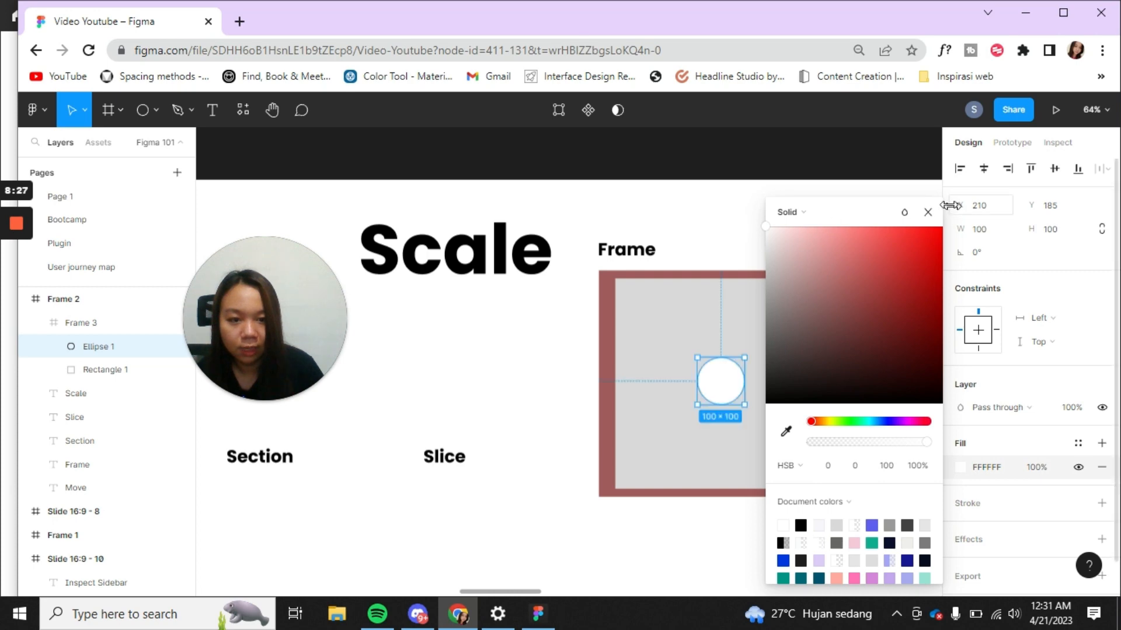
{"action": "left_click", "coordinate": [936, 236]}
{"action": "left_click", "coordinate": [928, 212]}
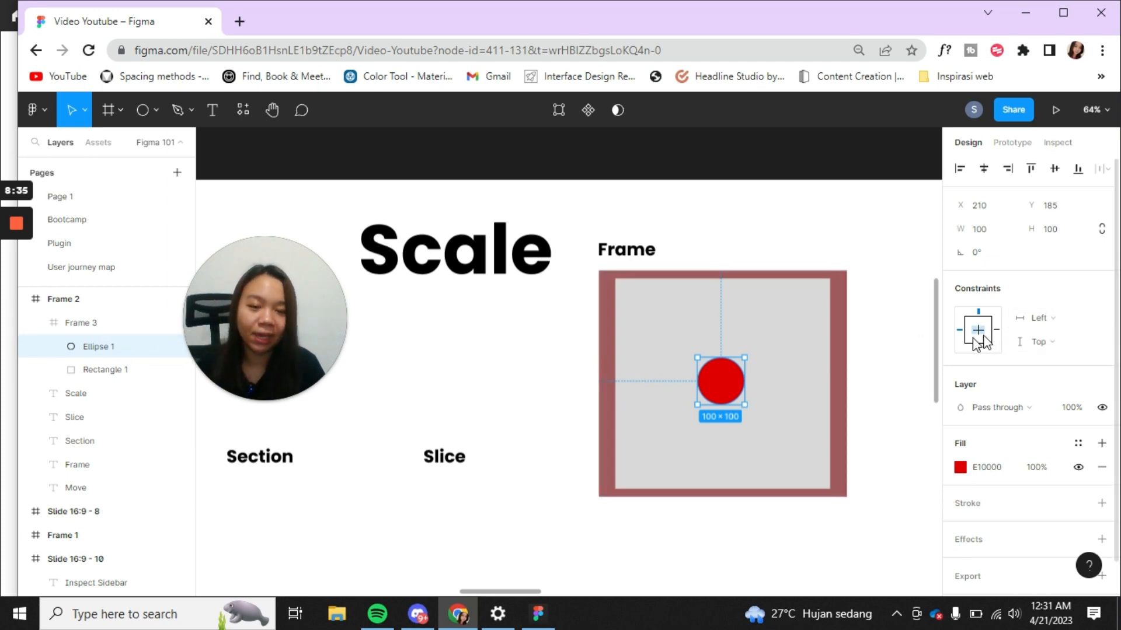
Measure the circle's distances to the edges of the grey rectangle and of the surrounding frame.
{"action": "scroll", "coordinate": [757, 328], "scroll_direction": "up", "scroll_amount": 1}
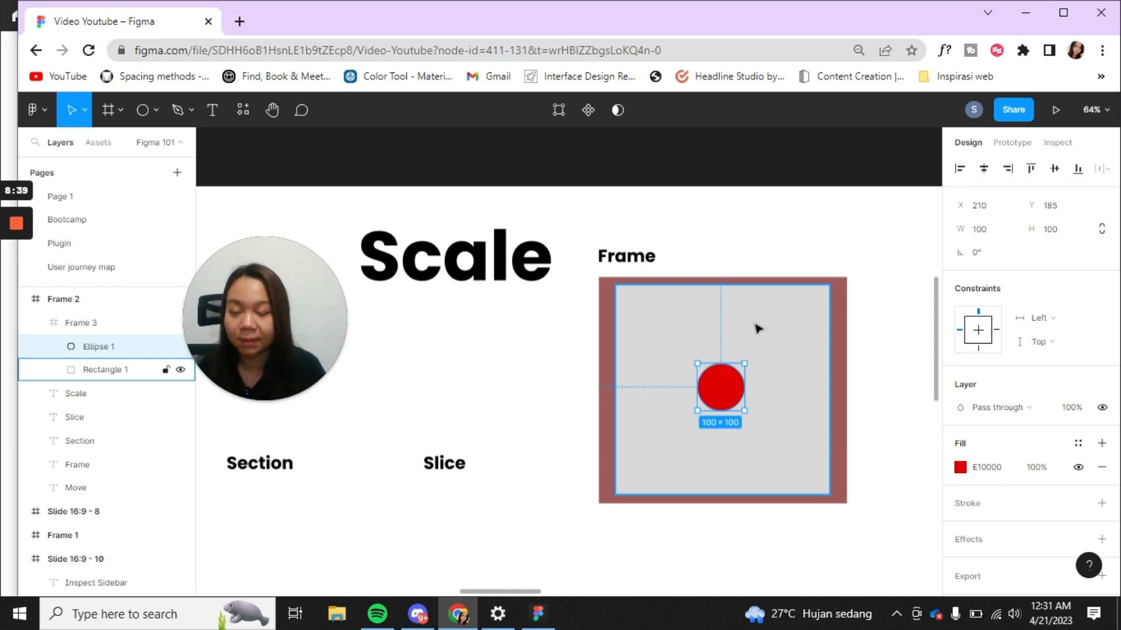
{"action": "left_click", "coordinate": [701, 337]}
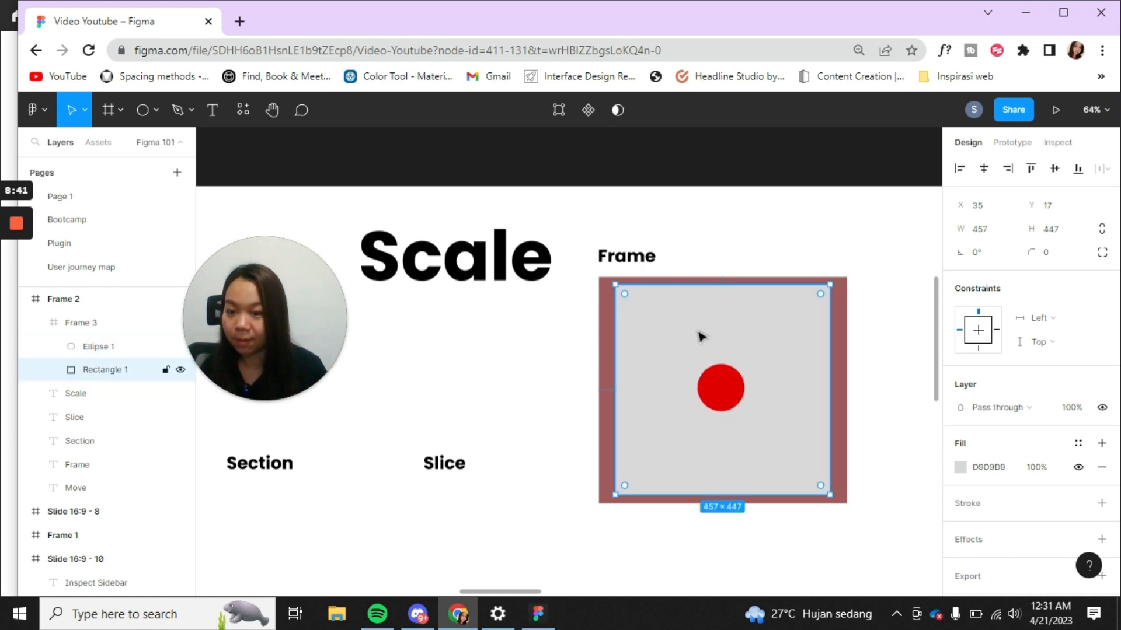
{"action": "left_click", "coordinate": [722, 409]}
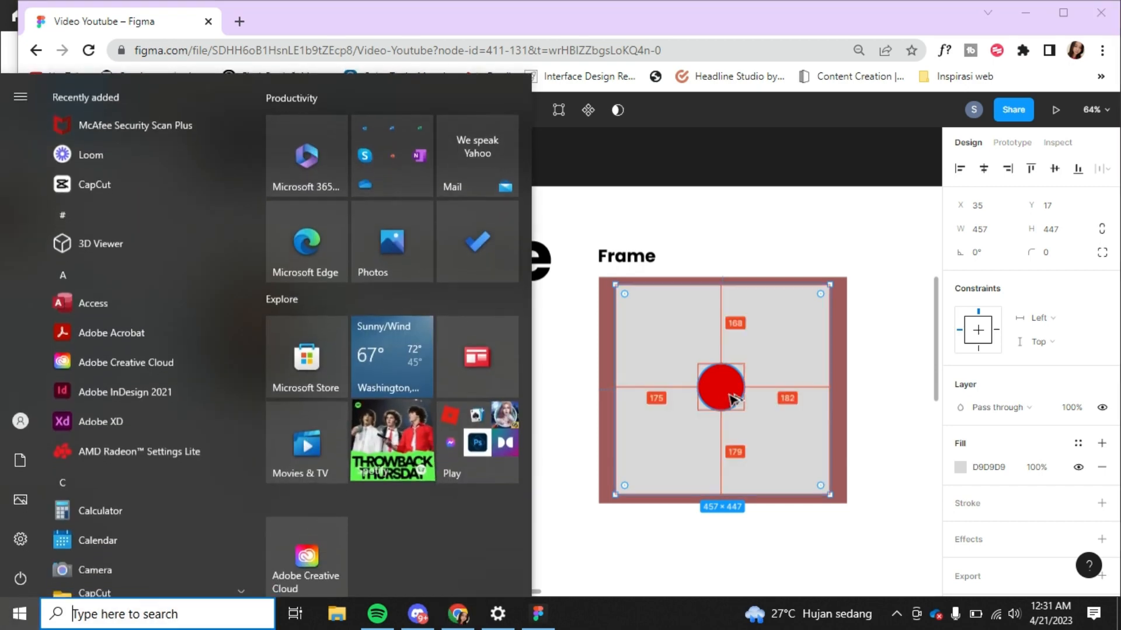
{"action": "left_click", "coordinate": [828, 382]}
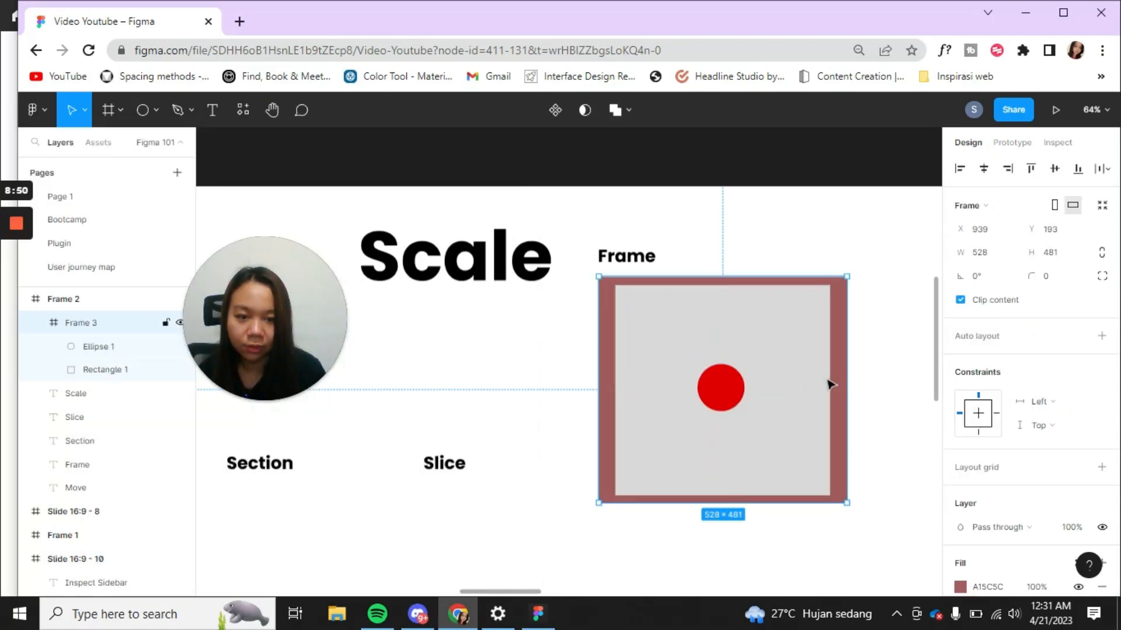
{"action": "left_click", "coordinate": [741, 395]}
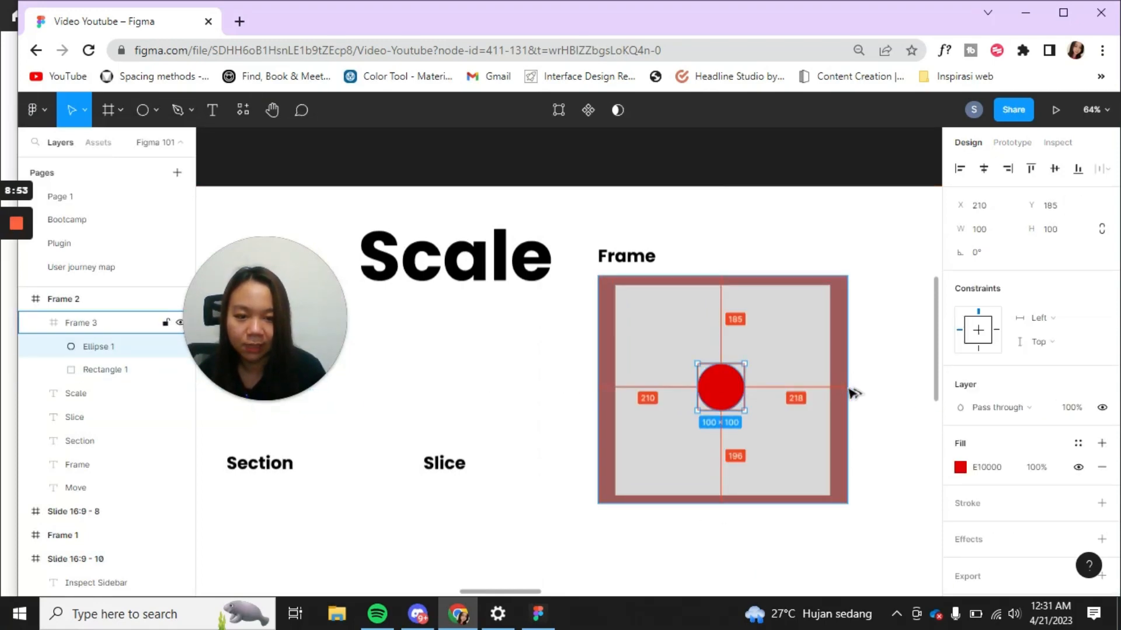
Delete the grey rectangle, followed by the reddish frame together with its circle.
{"action": "left_click", "coordinate": [820, 337]}
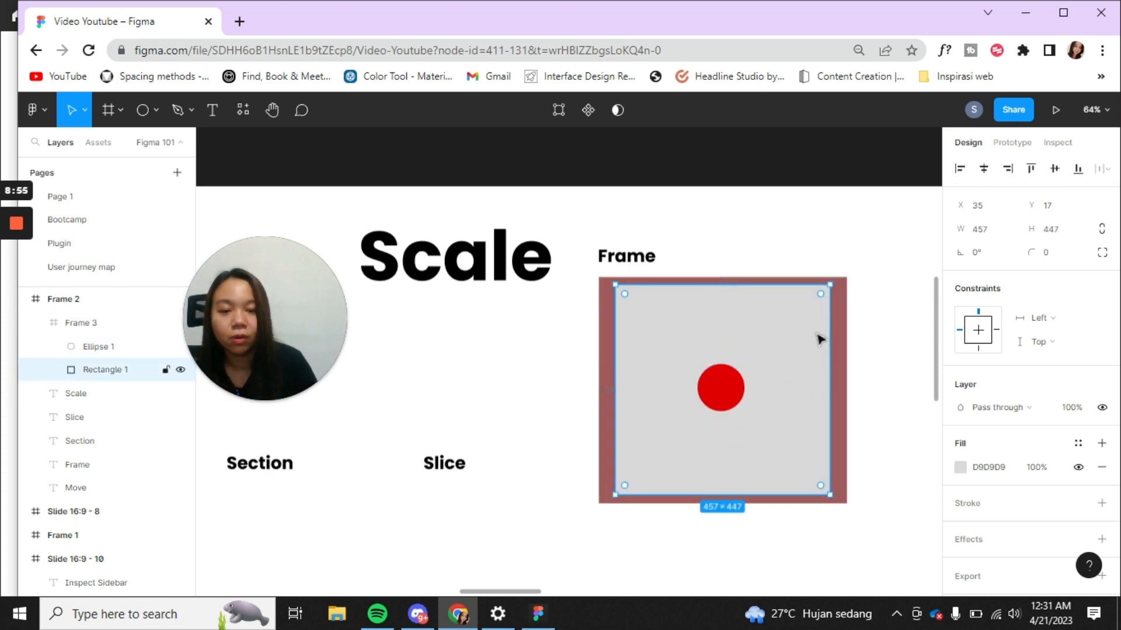
{"action": "scroll", "coordinate": [750, 334], "scroll_direction": "up", "scroll_amount": 3}
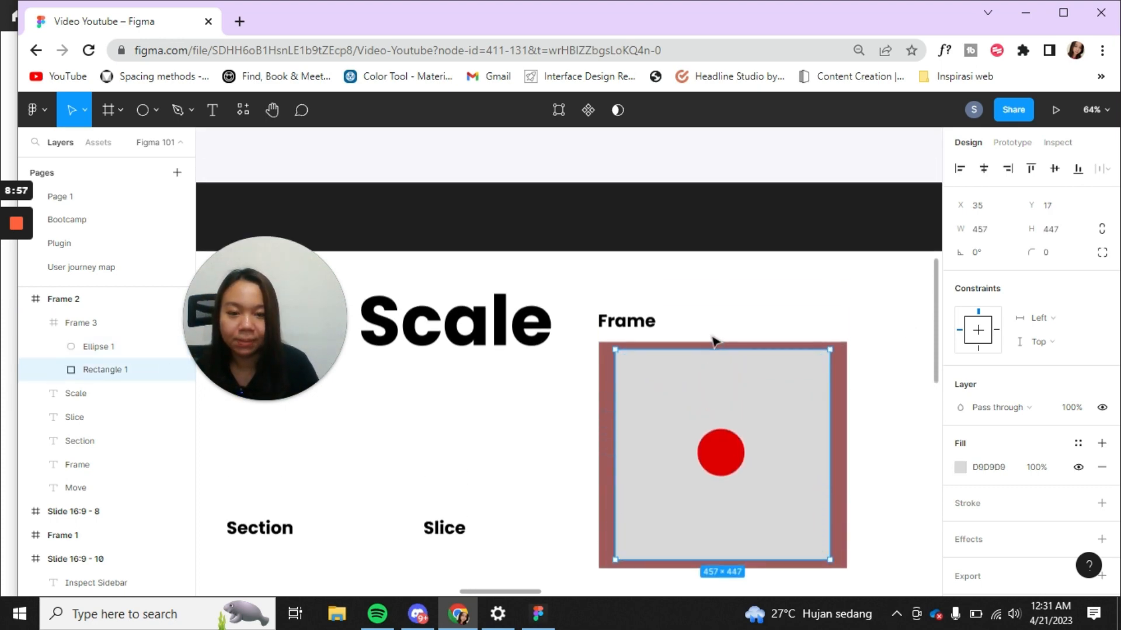
{"action": "key", "text": "Delete"}
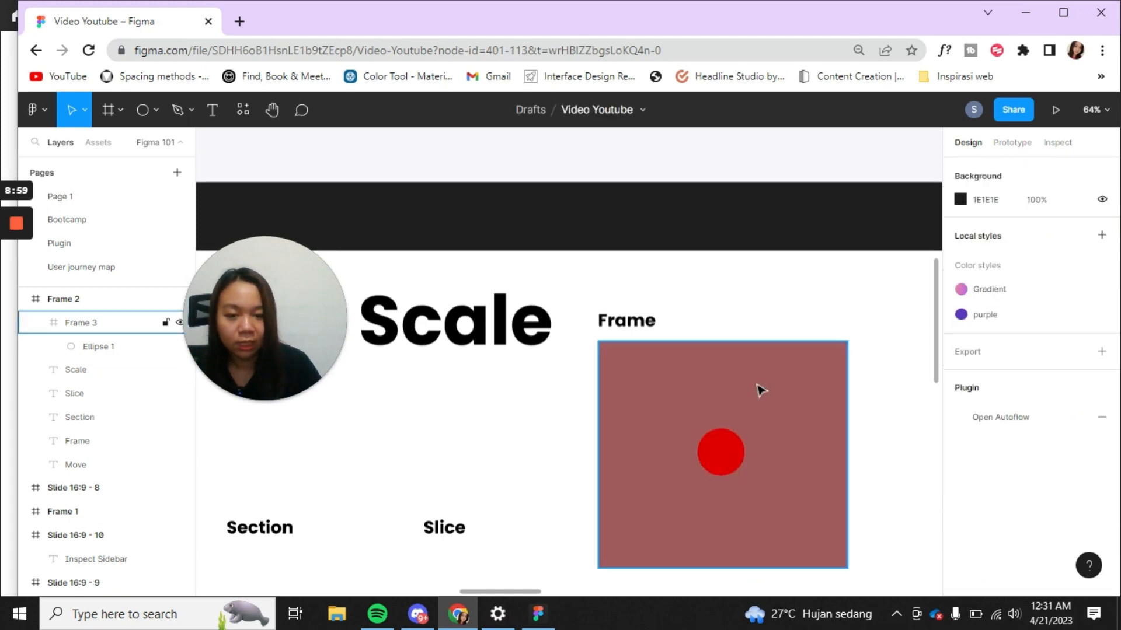
{"action": "left_click", "coordinate": [762, 387]}
{"action": "key", "text": "Delete"}
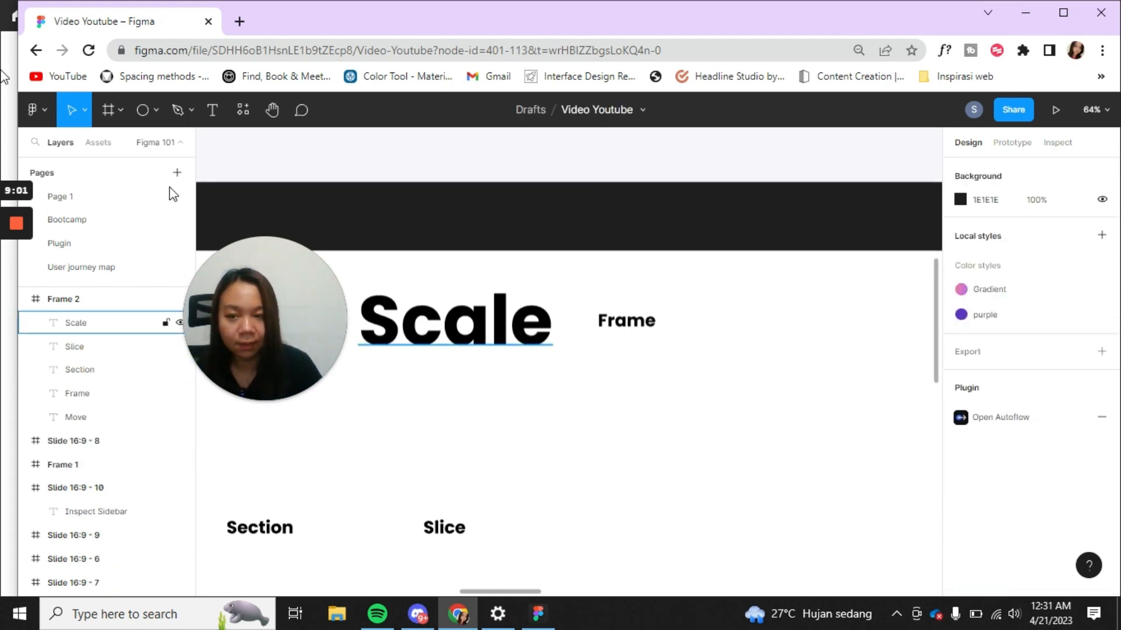
Add an iPhone 14 preset frame (390 × 844) on the empty canvas beside Frame 2.
{"action": "left_click", "coordinate": [101, 115]}
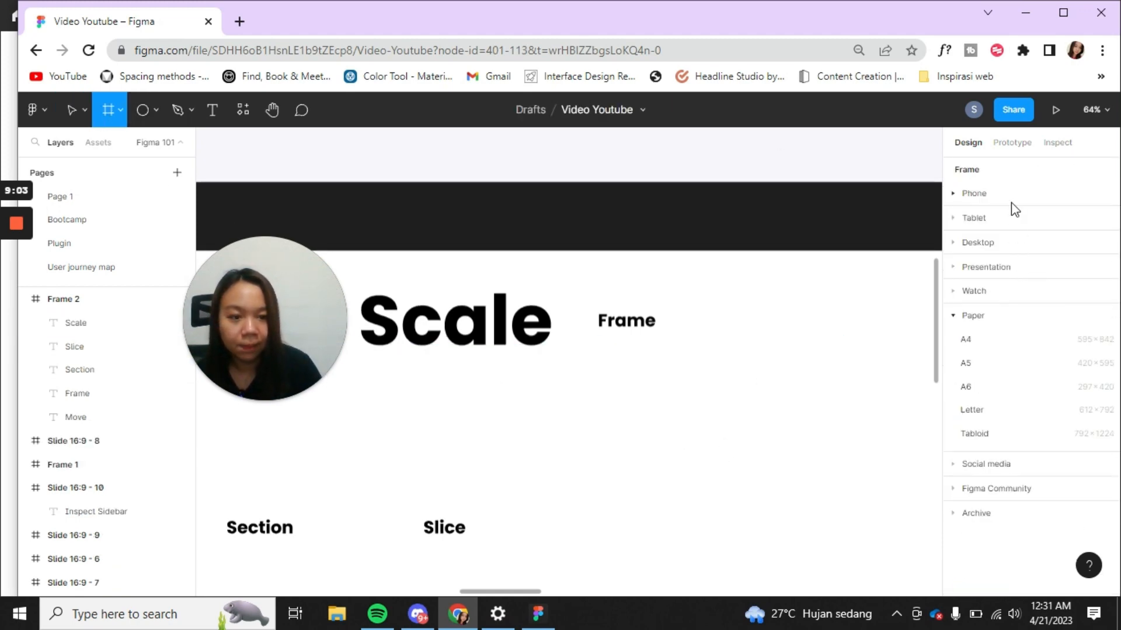
{"action": "left_click", "coordinate": [966, 197]}
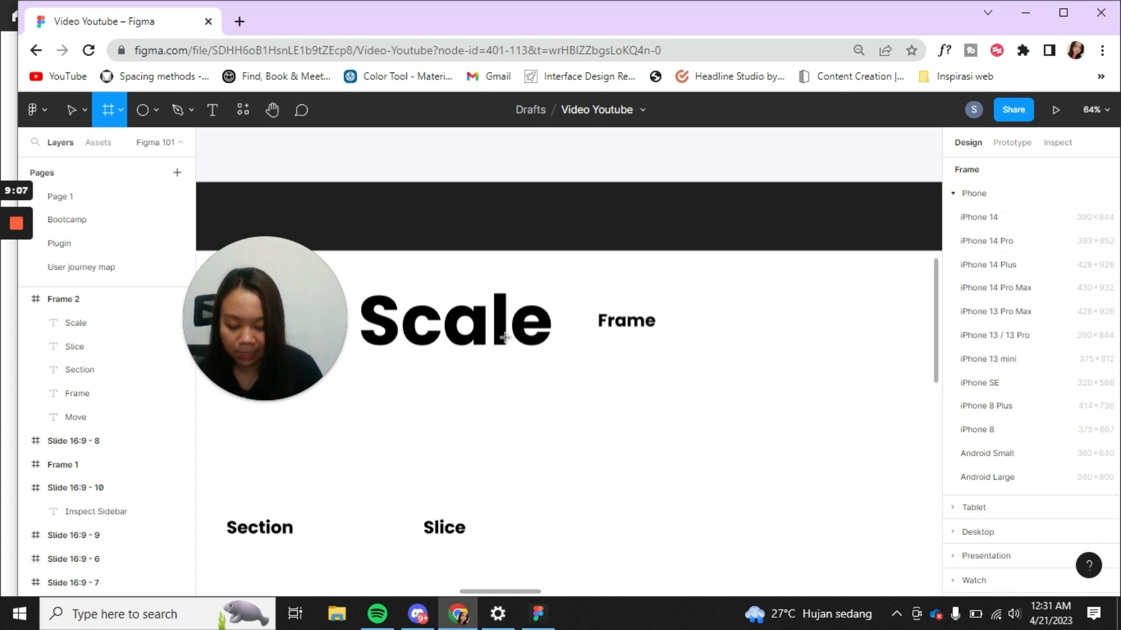
{"action": "scroll", "coordinate": [502, 334], "scroll_direction": "down", "scroll_amount": 2}
{"action": "scroll", "coordinate": [502, 334], "scroll_direction": "up", "scroll_amount": 2}
{"action": "scroll", "coordinate": [496, 309], "scroll_direction": "down", "scroll_amount": 5, "text": "ctrl"}
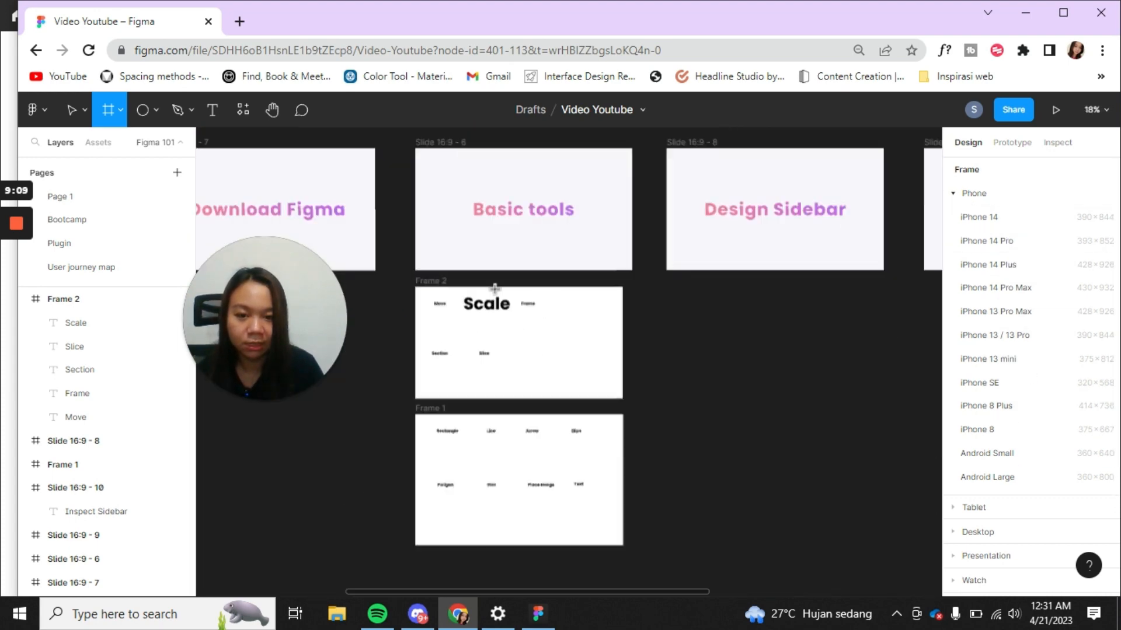
{"action": "scroll", "coordinate": [732, 315], "scroll_direction": "up", "scroll_amount": 5, "text": "ctrl"}
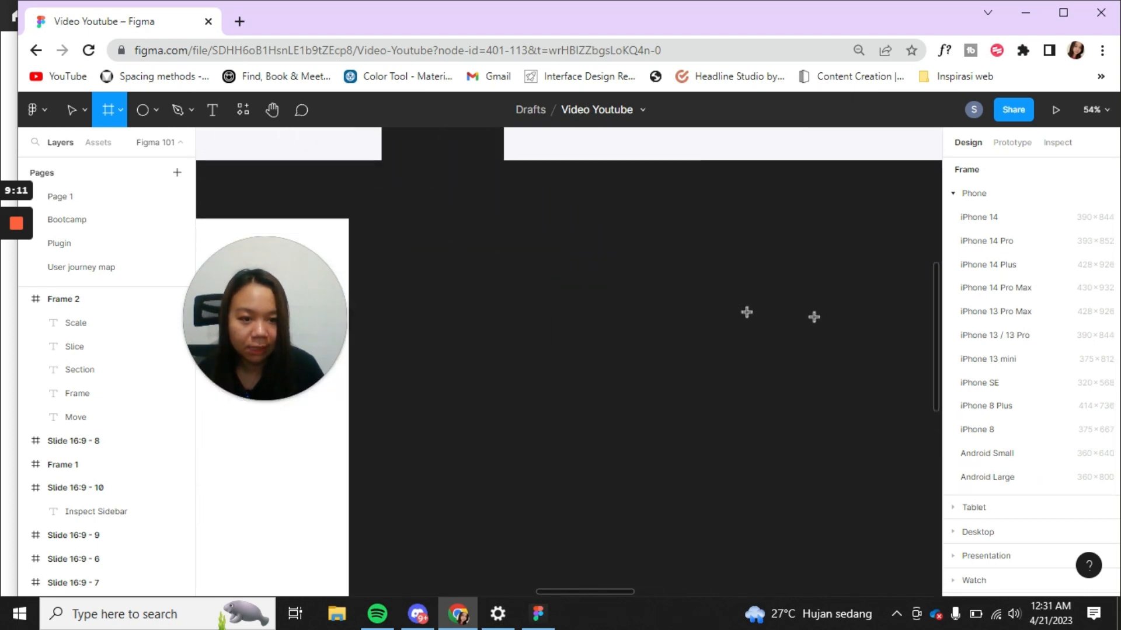
{"action": "scroll", "coordinate": [680, 374], "scroll_direction": "down", "scroll_amount": 2}
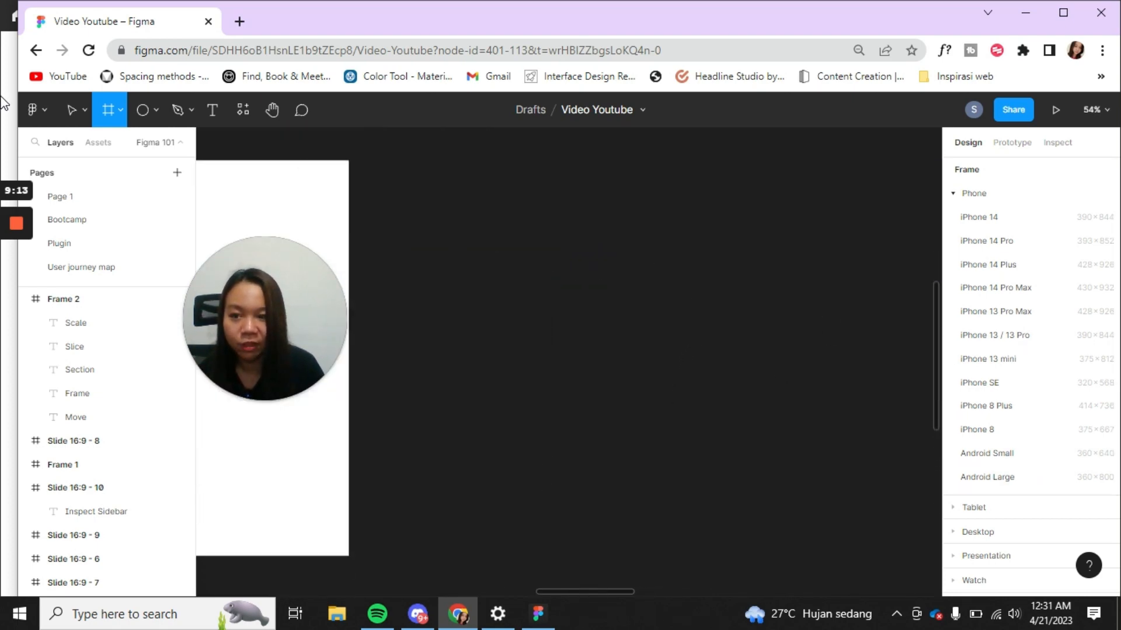
{"action": "left_click", "coordinate": [1013, 219]}
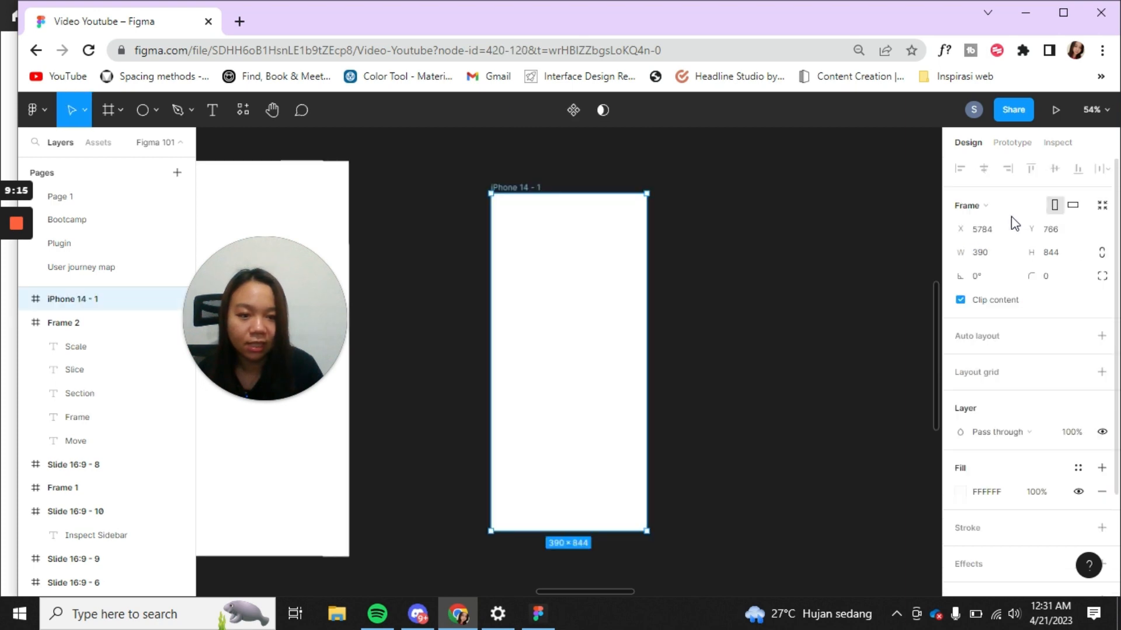
{"action": "left_click", "coordinate": [843, 282]}
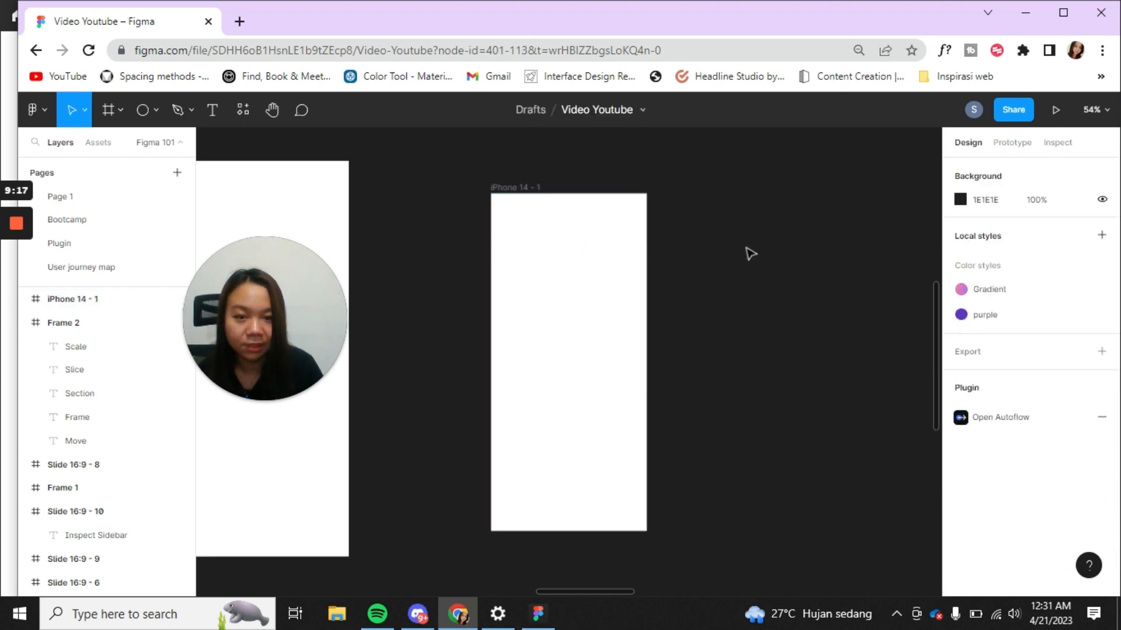
Add an iPhone 8 preset frame (375 × 667) beside the iPhone 14 frame and align it at X 6225, Y 766.
{"action": "left_click", "coordinate": [108, 112]}
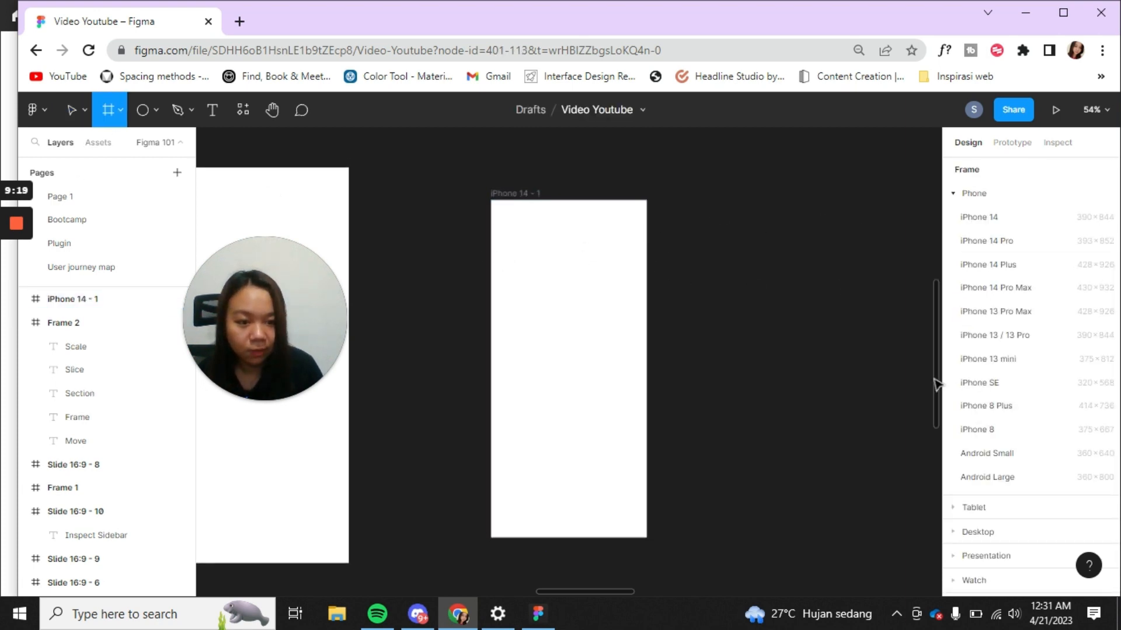
{"action": "scroll", "coordinate": [935, 380], "scroll_direction": "up", "scroll_amount": 1}
{"action": "left_click", "coordinate": [969, 429]}
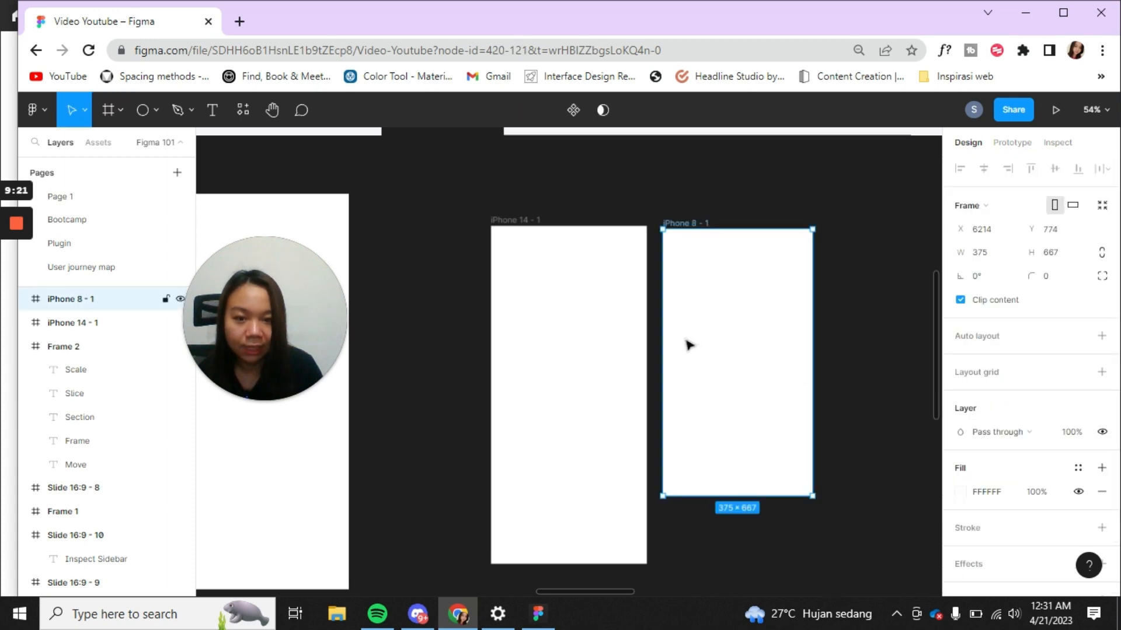
Add an Android Large preset frame (360 × 800) beside the iPhone 8 frame and align its top edge at Y 766.
{"action": "left_click", "coordinate": [111, 109]}
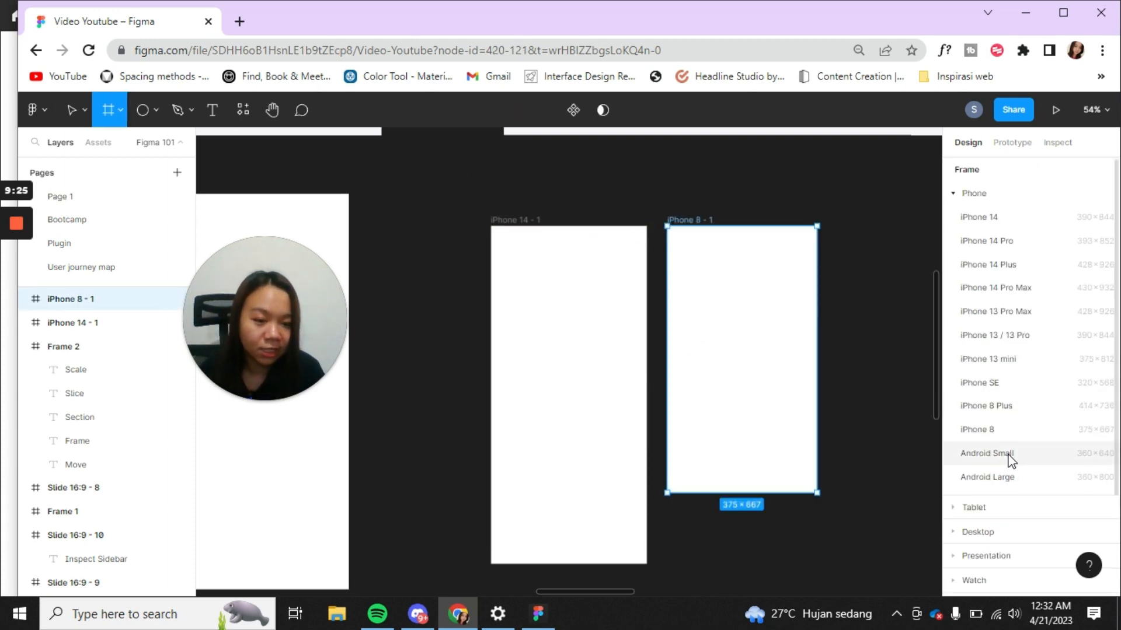
{"action": "left_click", "coordinate": [1010, 479]}
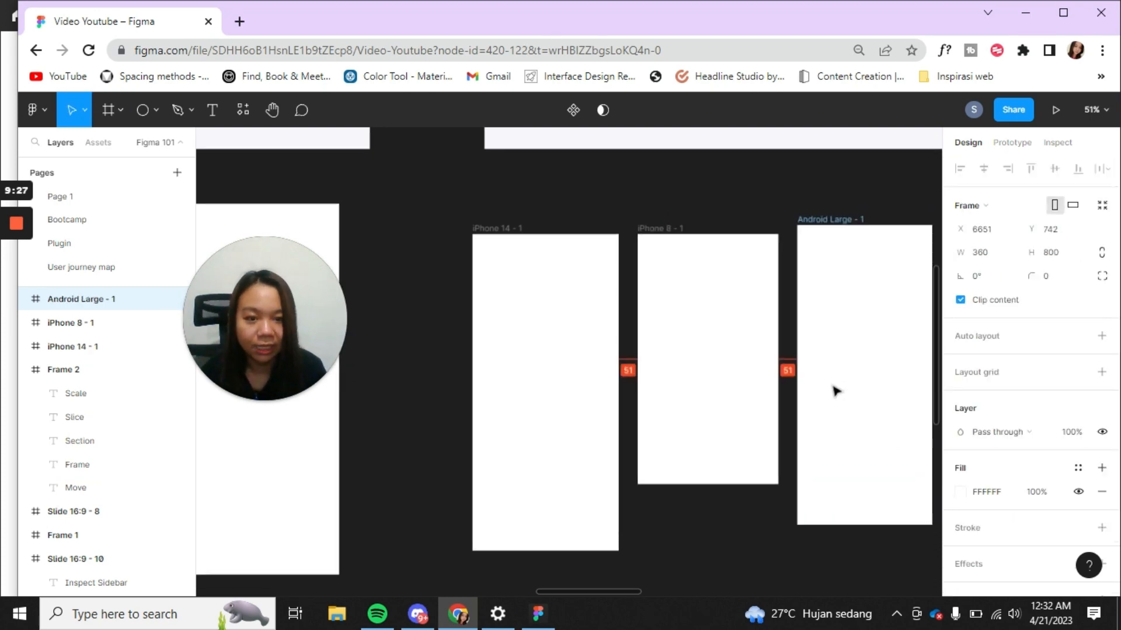
{"action": "left_click_drag", "start_coordinate": [836, 391], "coordinate": [835, 399]}
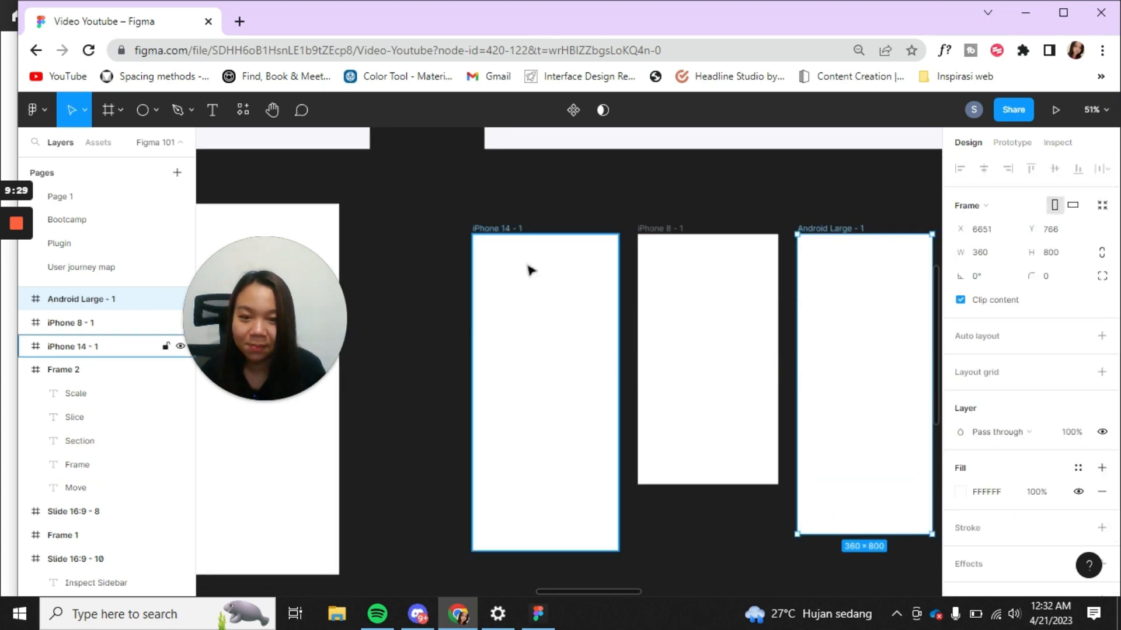
Select the iPhone 8 frame and examine it up close alongside the iPhone 14 frame.
{"action": "scroll", "coordinate": [531, 270], "scroll_direction": "down", "scroll_amount": 1}
{"action": "key", "text": "super"}
{"action": "left_click", "coordinate": [666, 243]}
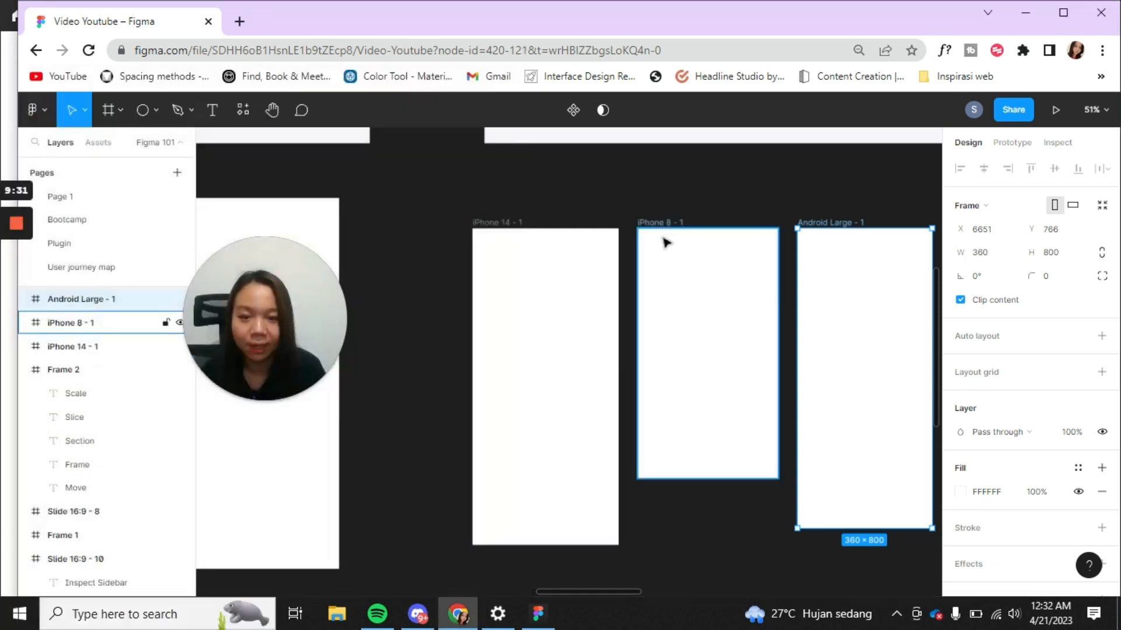
{"action": "scroll", "coordinate": [533, 283], "scroll_direction": "down", "scroll_amount": 1}
{"action": "scroll", "coordinate": [533, 283], "scroll_direction": "up", "scroll_amount": 5}
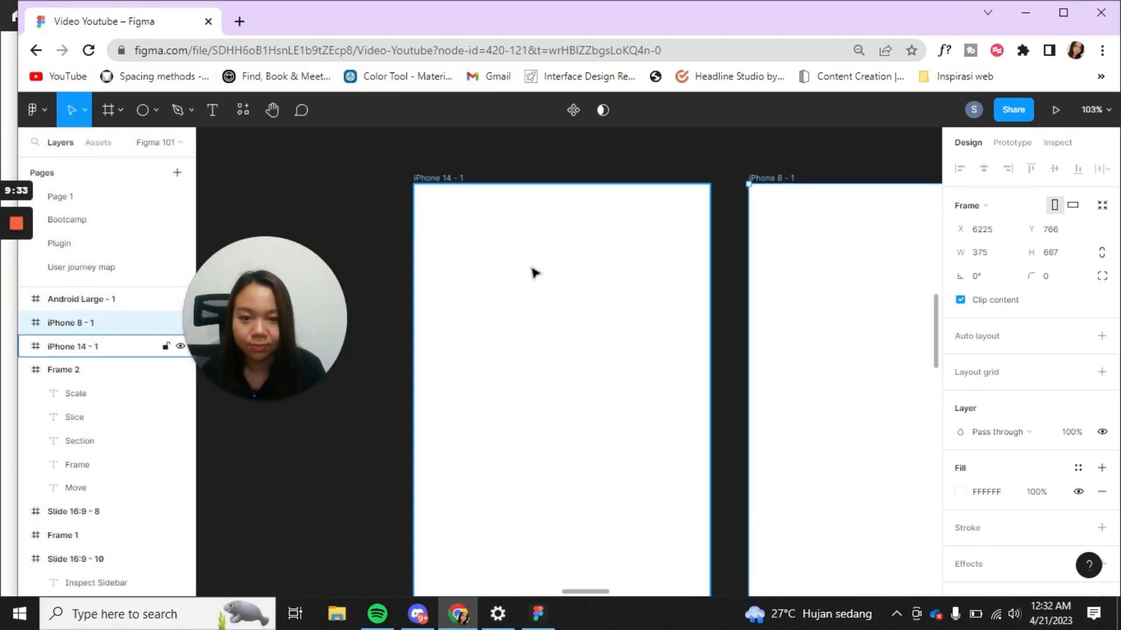
Add a MacBook Pro 14" preset frame (1512 × 982) beside the Android Large frame and align it at X 7104, Y 766.
{"action": "scroll", "coordinate": [533, 273], "scroll_direction": "down", "scroll_amount": 5}
{"action": "scroll", "coordinate": [533, 273], "scroll_direction": "right", "scroll_amount": 3}
{"action": "left_click", "coordinate": [624, 234]}
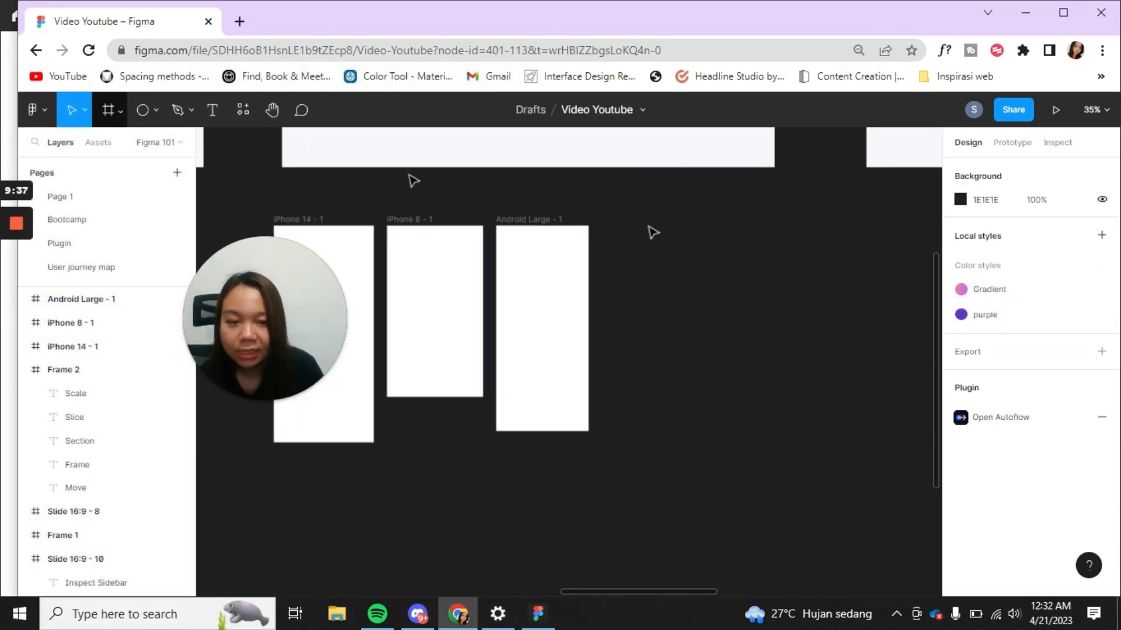
{"action": "left_click", "coordinate": [120, 109]}
{"action": "left_click", "coordinate": [117, 151]}
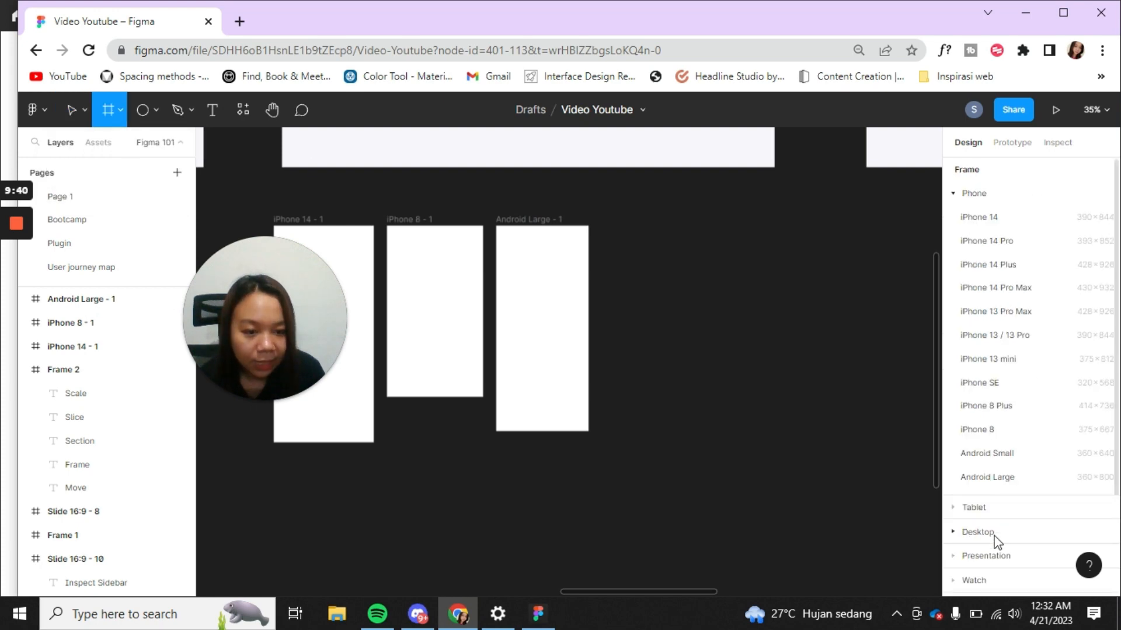
{"action": "left_click", "coordinate": [956, 529]}
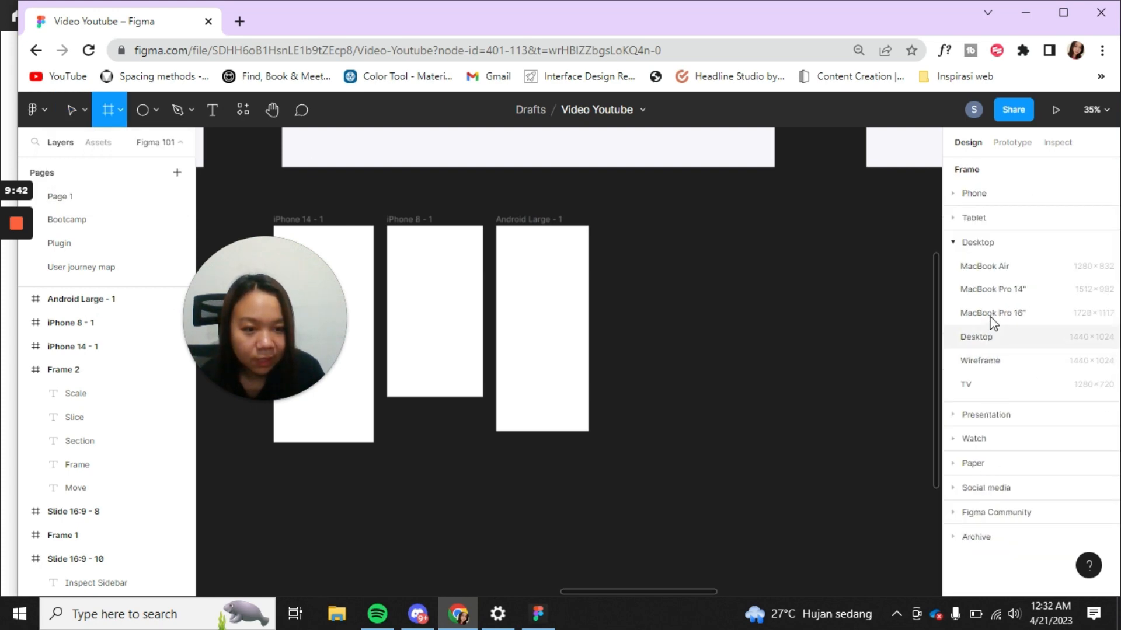
{"action": "left_click", "coordinate": [1000, 288]}
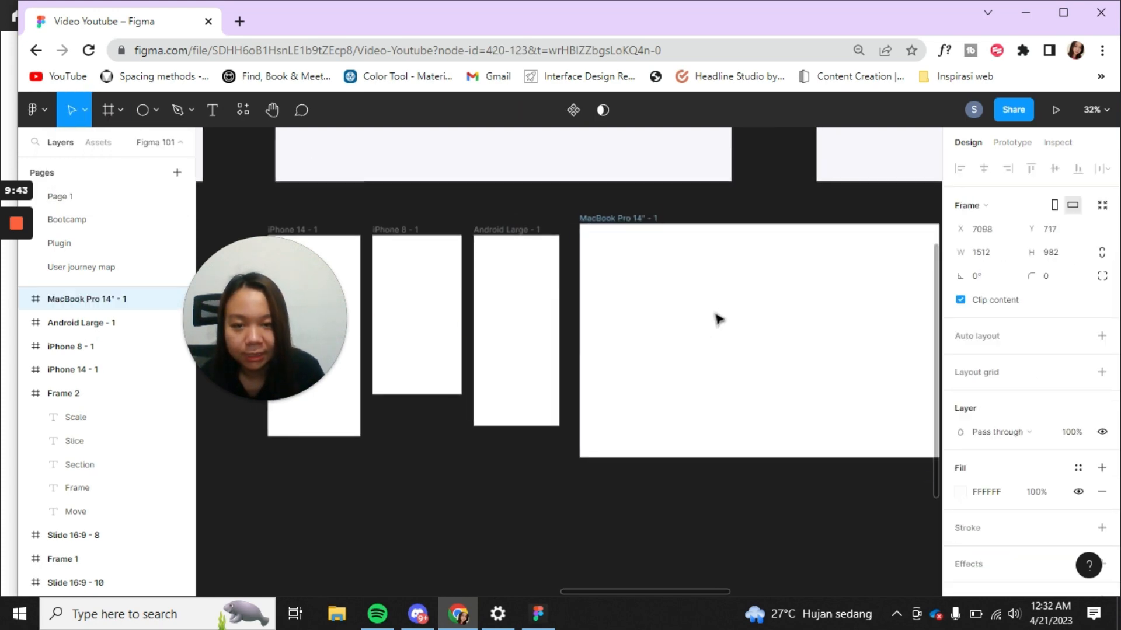
{"action": "left_click_drag", "start_coordinate": [714, 329], "coordinate": [713, 334]}
{"action": "scroll", "coordinate": [641, 351], "scroll_direction": "up", "scroll_amount": 2}
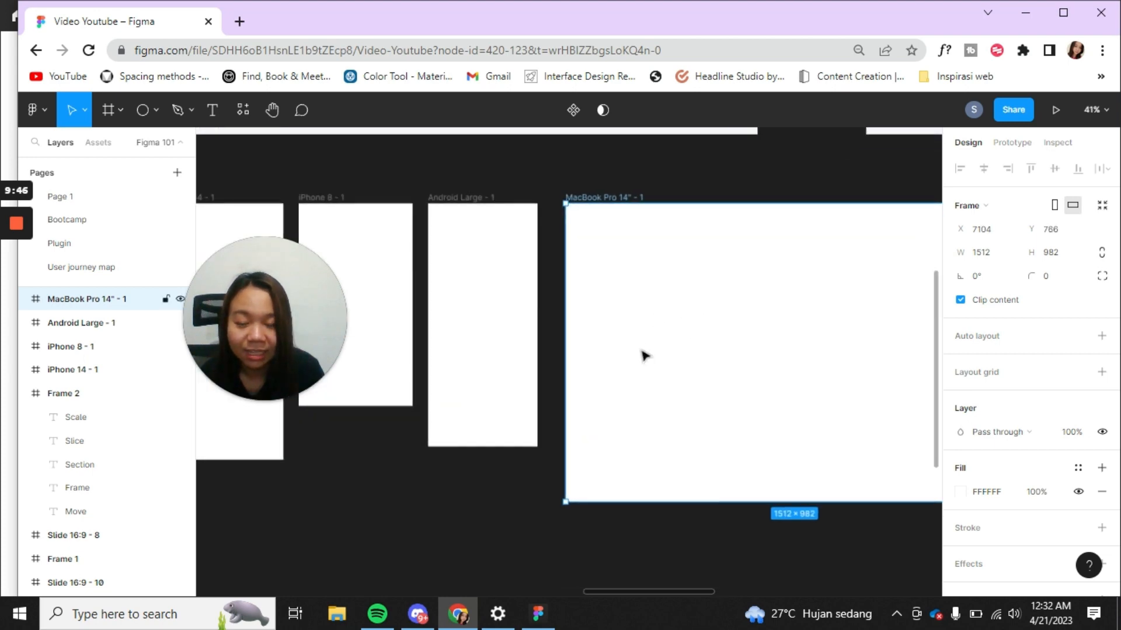
Compare the phone preset frames with the MacBook Pro 14" frame and return to Frame 2.
{"action": "scroll", "coordinate": [641, 348], "scroll_direction": "down", "scroll_amount": 4}
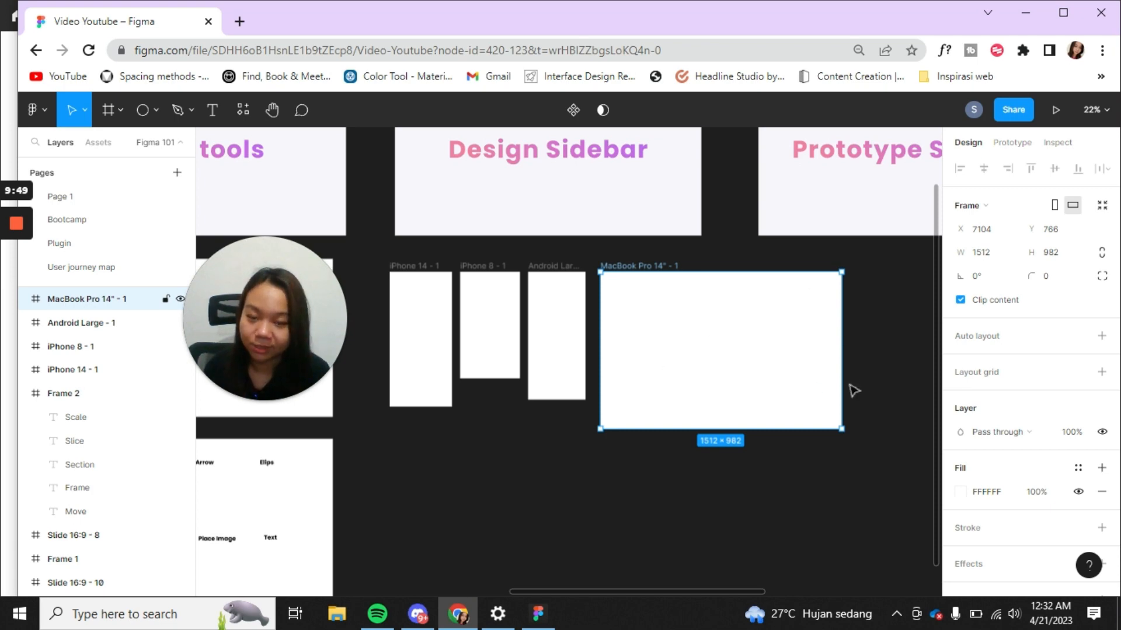
{"action": "scroll", "coordinate": [615, 323], "scroll_direction": "up", "scroll_amount": 2}
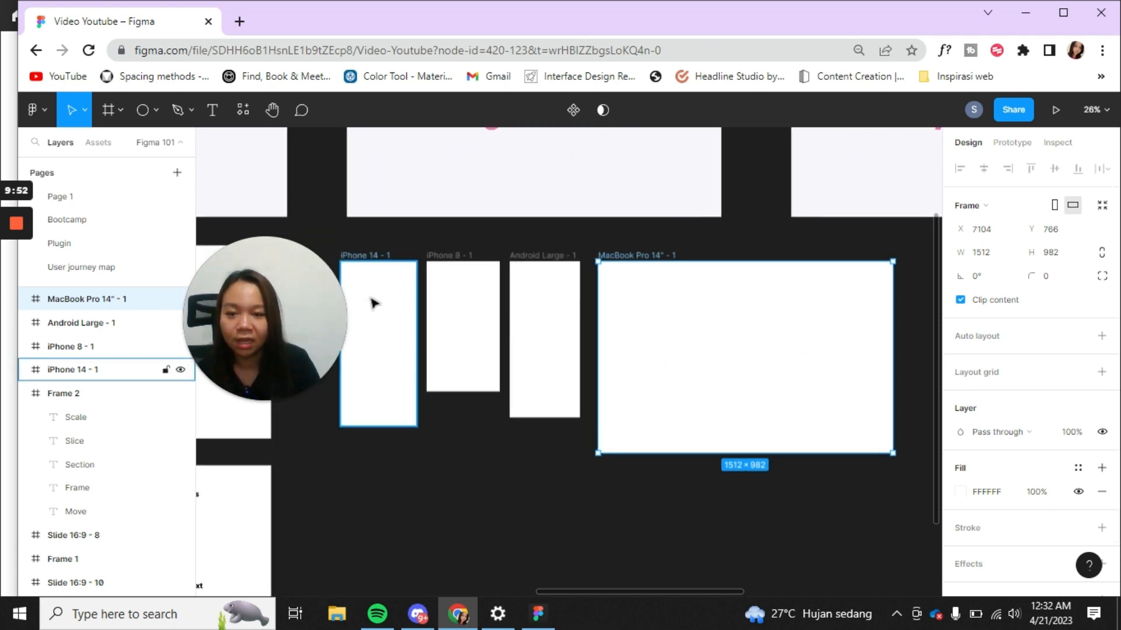
{"action": "scroll", "coordinate": [828, 333], "scroll_direction": "down", "scroll_amount": 3}
{"action": "scroll", "coordinate": [729, 328], "scroll_direction": "down", "scroll_amount": 3}
{"action": "scroll", "coordinate": [369, 315], "scroll_direction": "up", "scroll_amount": 5}
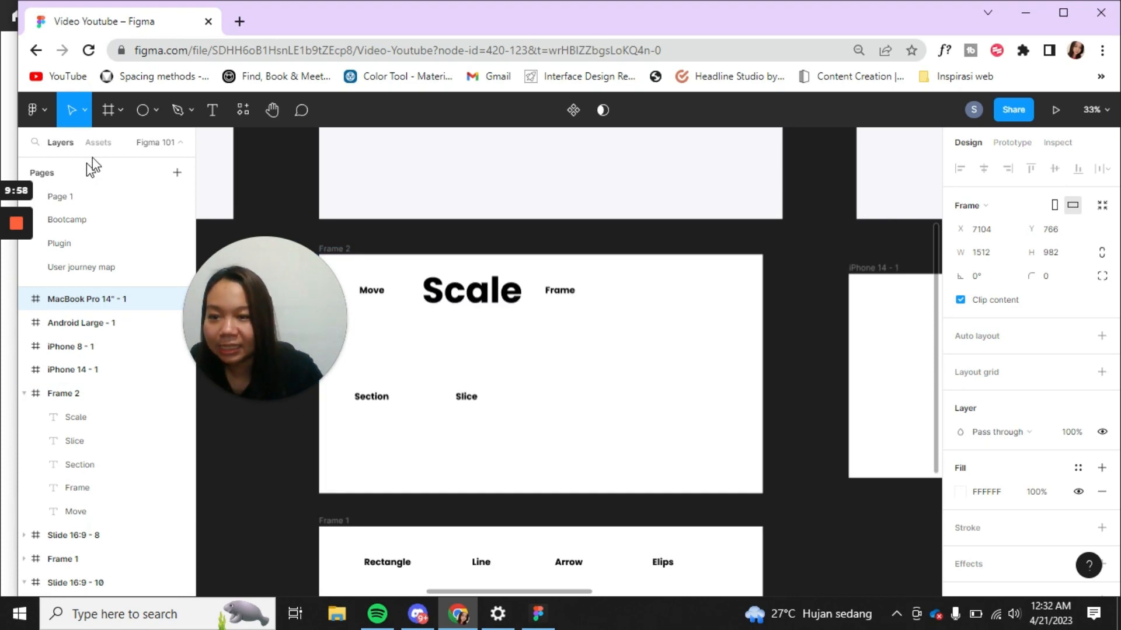
Convert Frame 2 into a section and shift it slightly to X 3608, Y 693.
{"action": "left_click", "coordinate": [123, 107]}
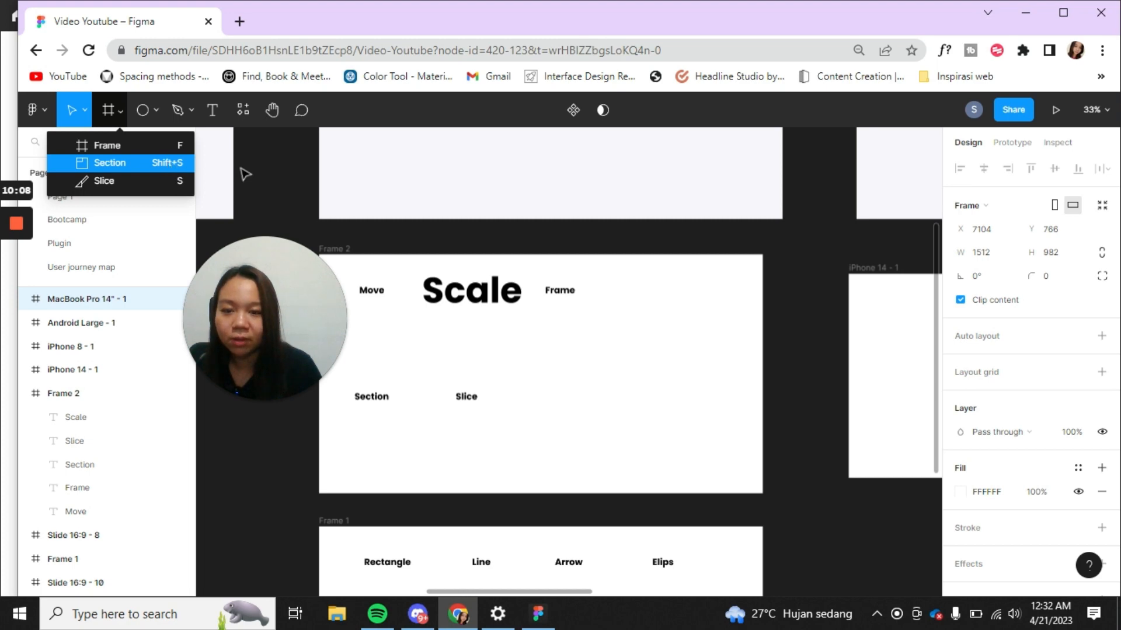
{"action": "left_click", "coordinate": [348, 250]}
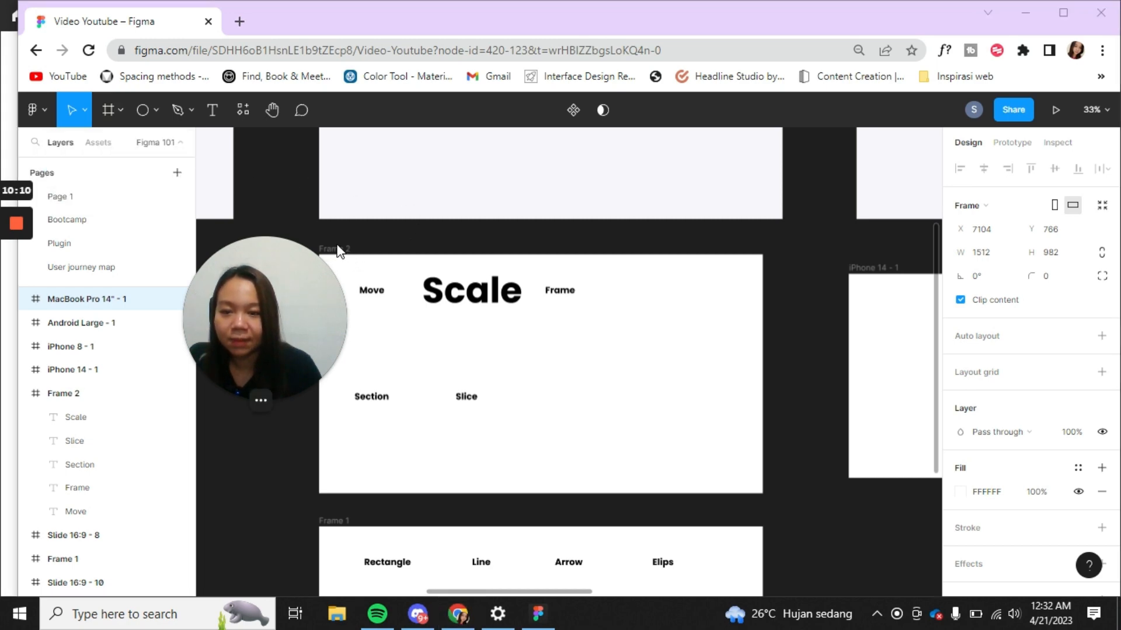
{"action": "left_click", "coordinate": [876, 257]}
{"action": "scroll", "coordinate": [646, 345], "scroll_direction": "left", "scroll_amount": 2}
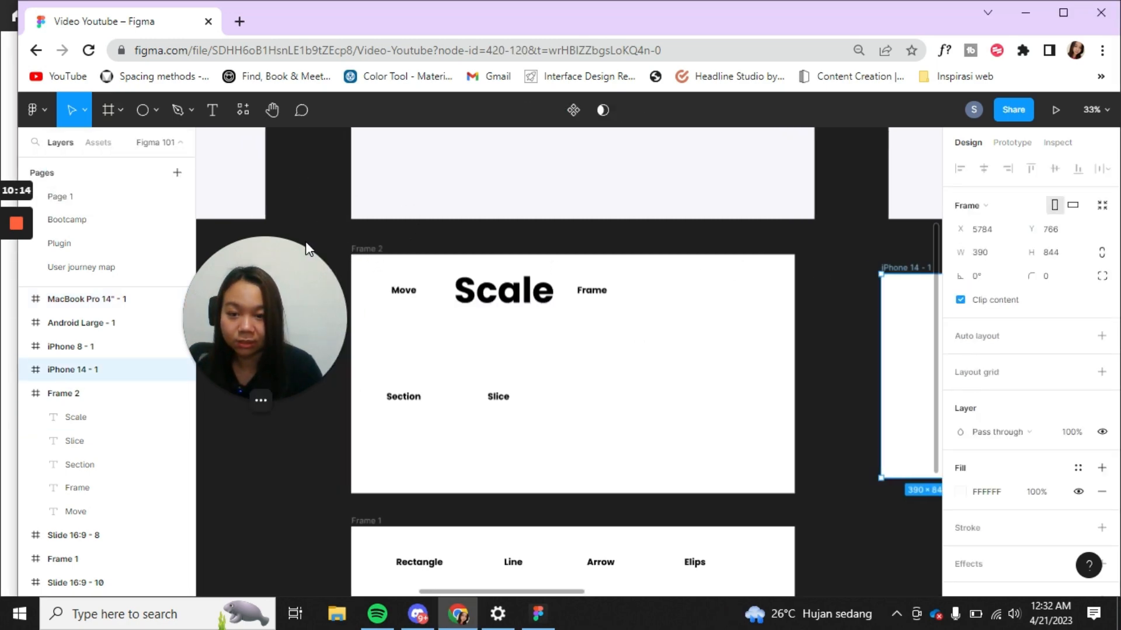
{"action": "left_click", "coordinate": [356, 251]}
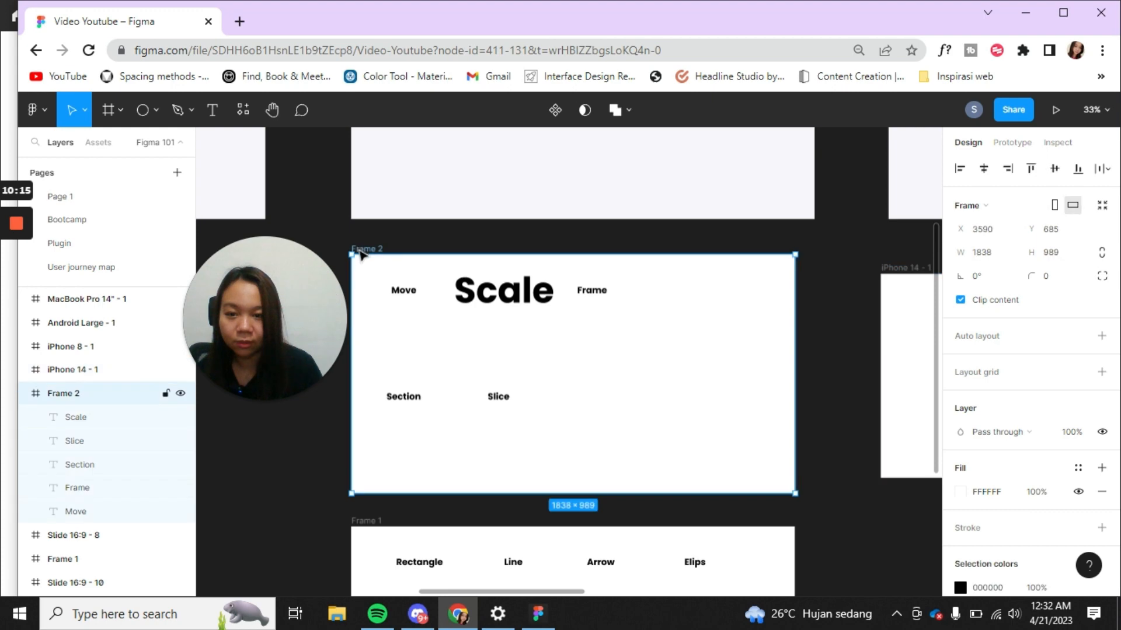
{"action": "right_click", "coordinate": [73, 402]}
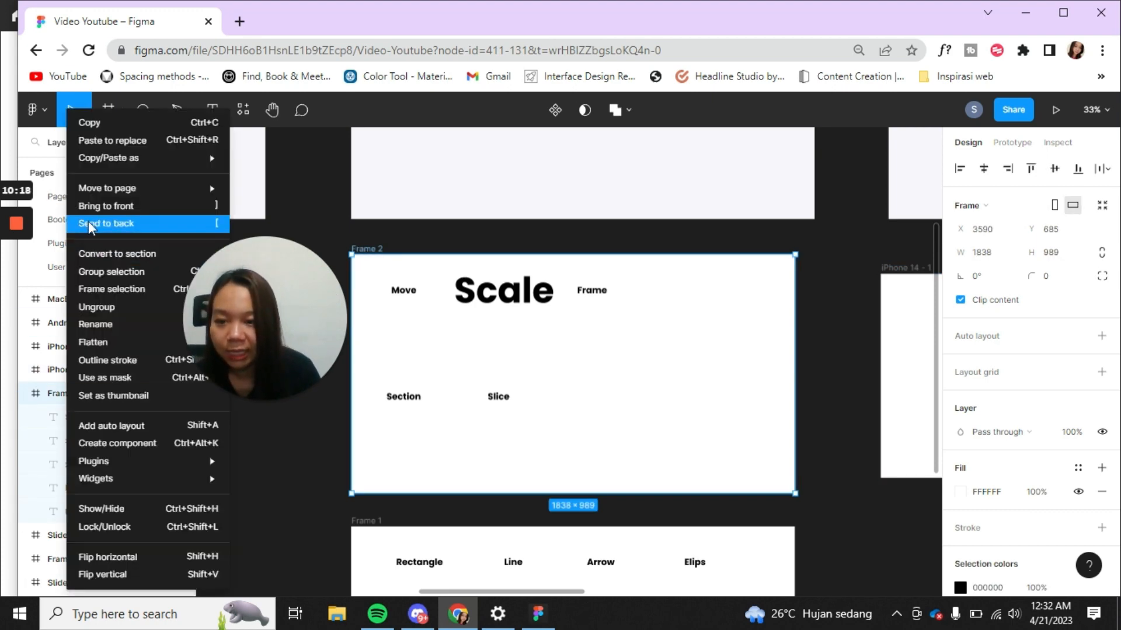
{"action": "left_click", "coordinate": [119, 253]}
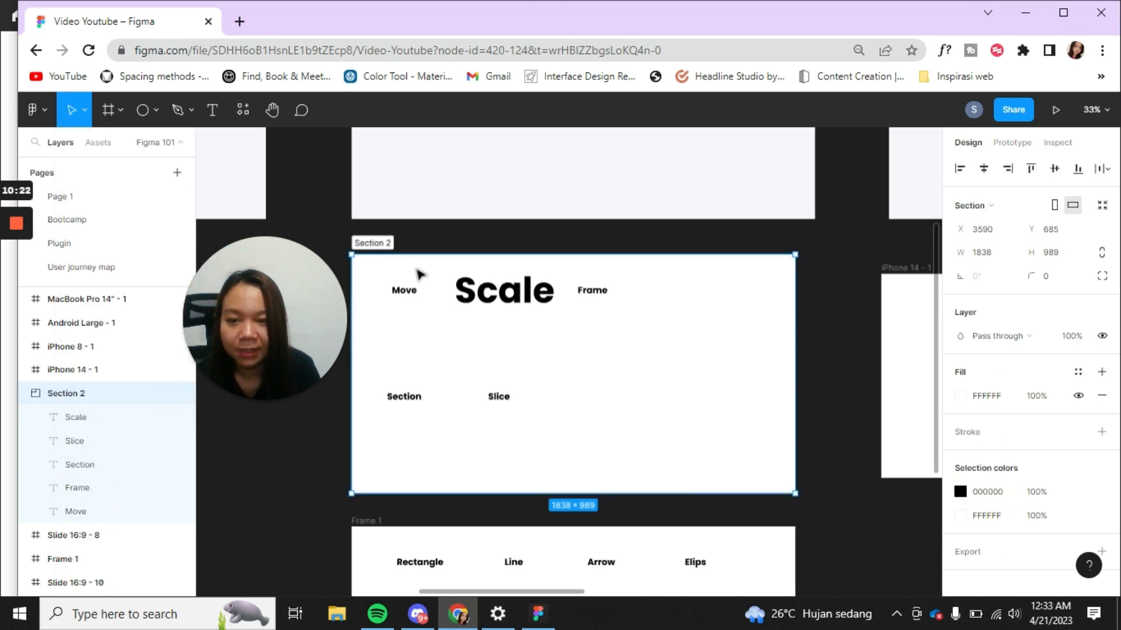
{"action": "mouse_move", "coordinate": [418, 275]}
{"action": "left_mouse_down"}
{"action": "mouse_move", "coordinate": [480, 282]}
{"action": "mouse_move", "coordinate": [427, 280]}
{"action": "left_mouse_up"}
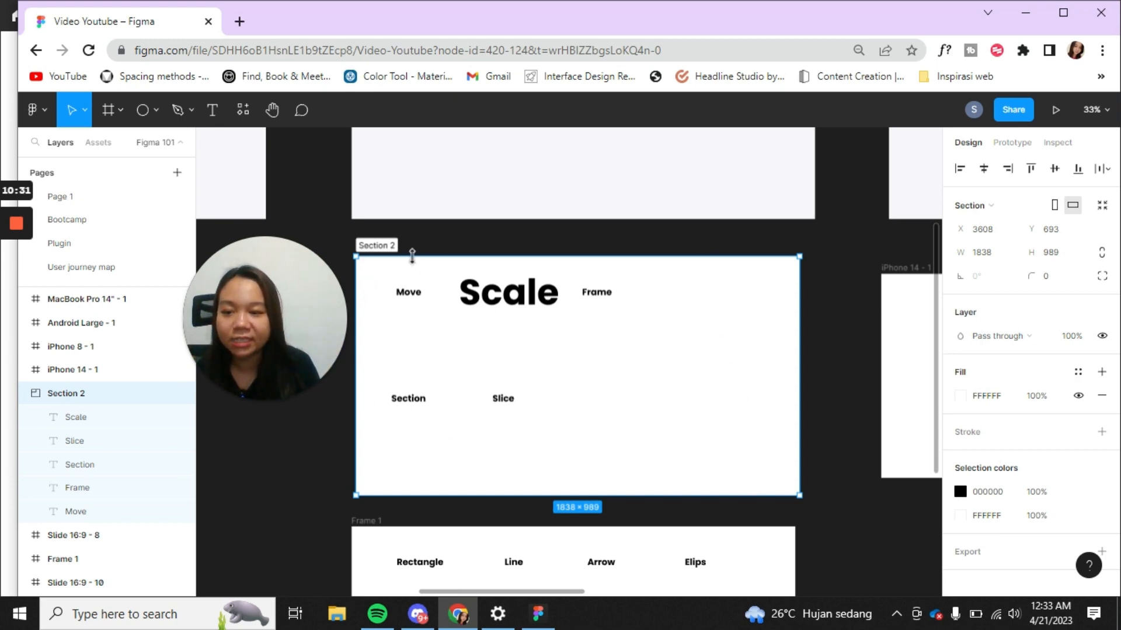
Rename the section holding the Move, Scale and Frame labels as "Flow 1".
{"action": "double_click", "coordinate": [362, 246]}
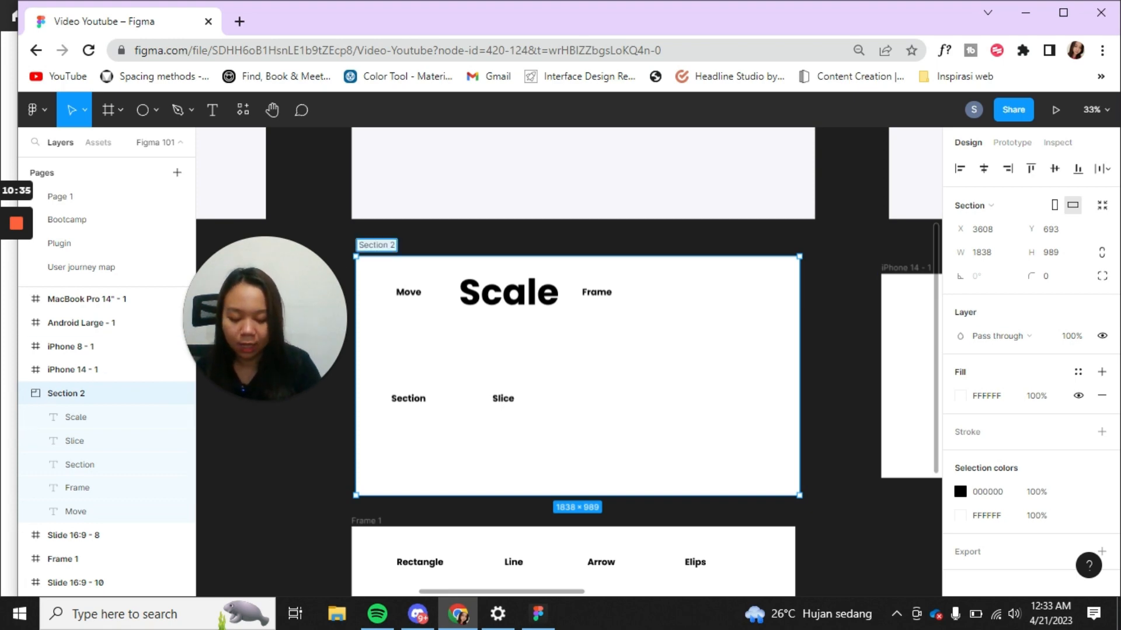
{"action": "key", "text": "BackSpace"}
{"action": "type", "text": "F"}
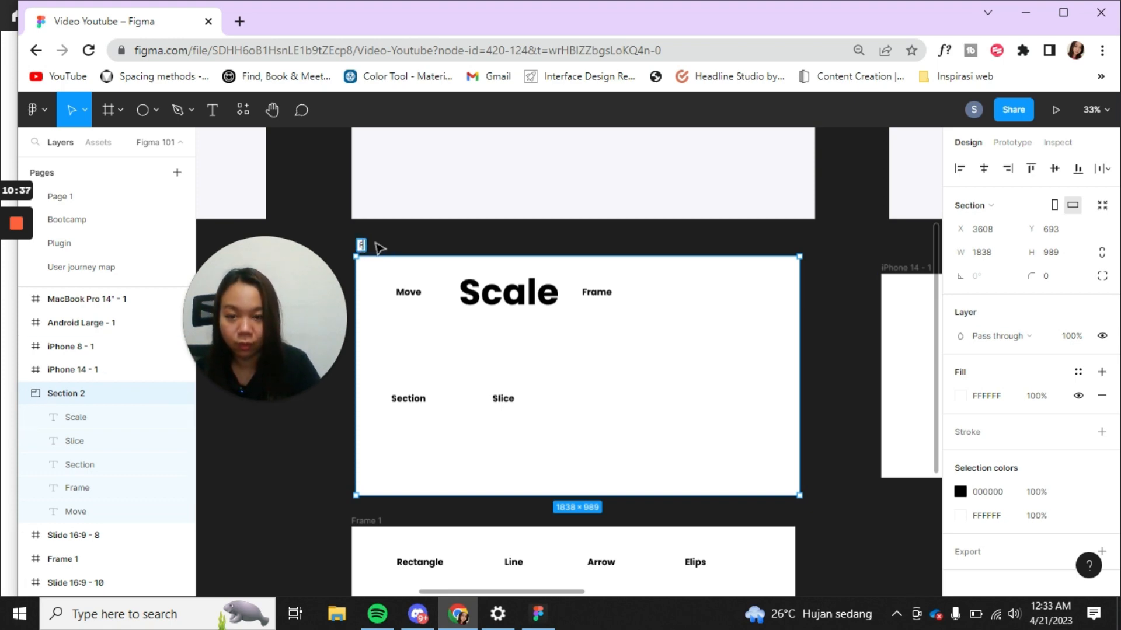
{"action": "type", "text": "ioq 1"}
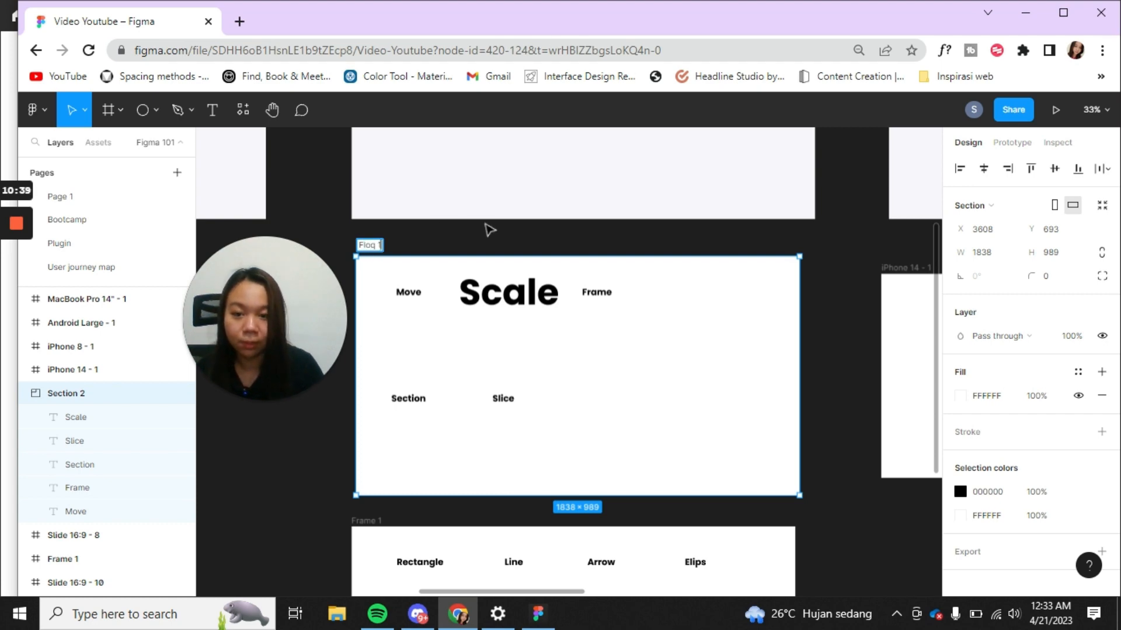
{"action": "key", "text": "Return"}
{"action": "type", "text": "w"}
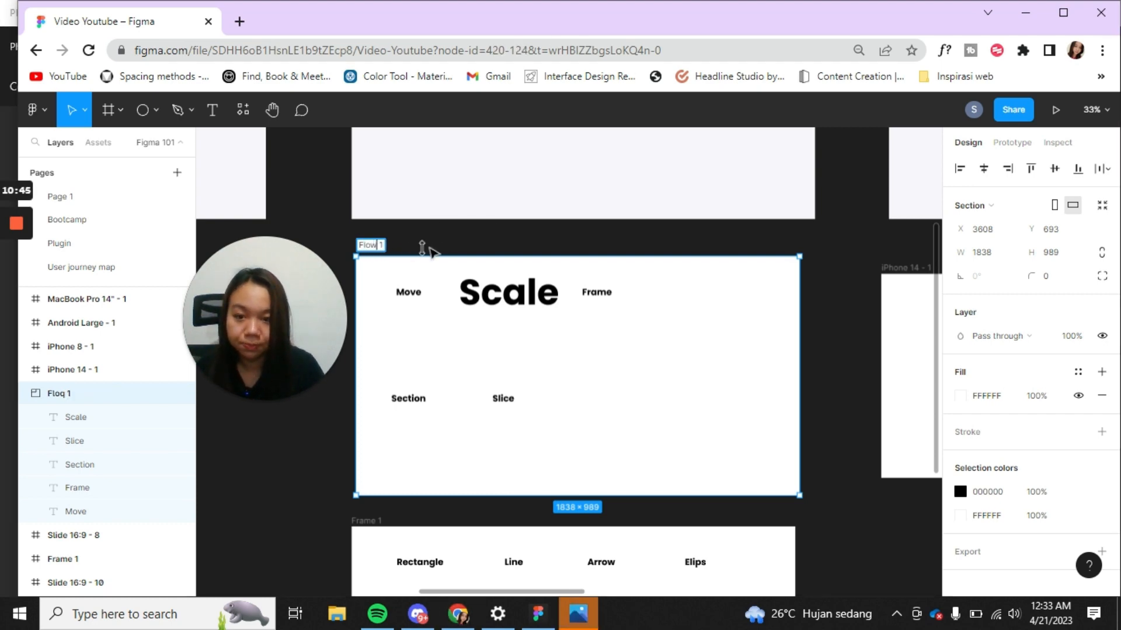
{"action": "left_click", "coordinate": [446, 248]}
Move the Flow 1 section to the empty canvas below the device frames, at X 6887, Y 3448.
{"action": "scroll", "coordinate": [447, 248], "scroll_direction": "down", "scroll_amount": 5}
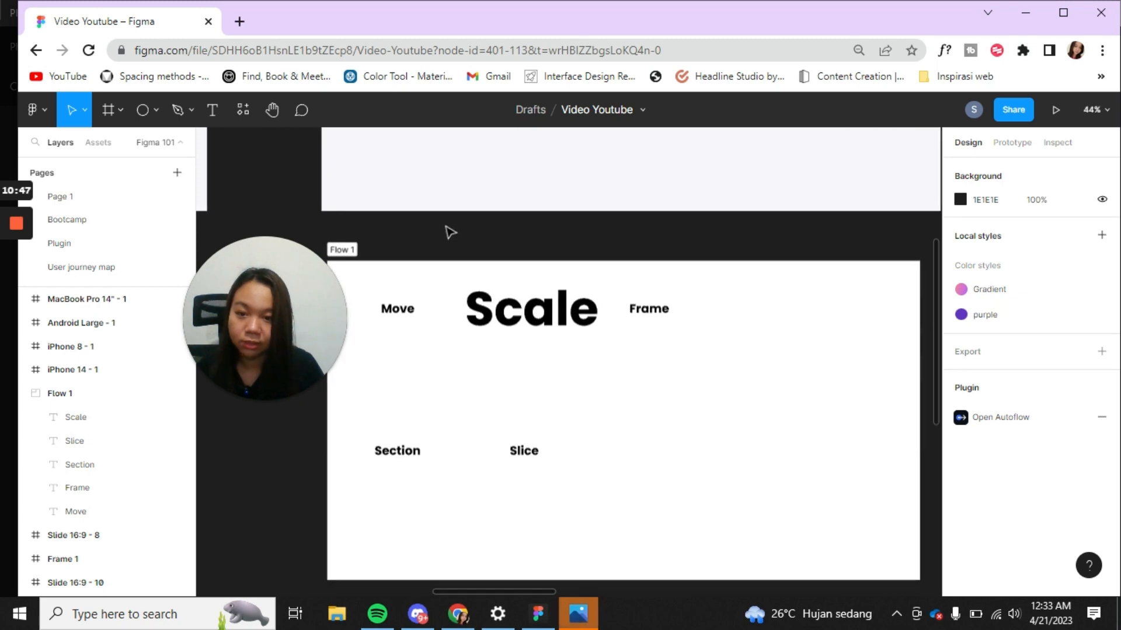
{"action": "scroll", "coordinate": [448, 228], "scroll_direction": "down", "scroll_amount": 3}
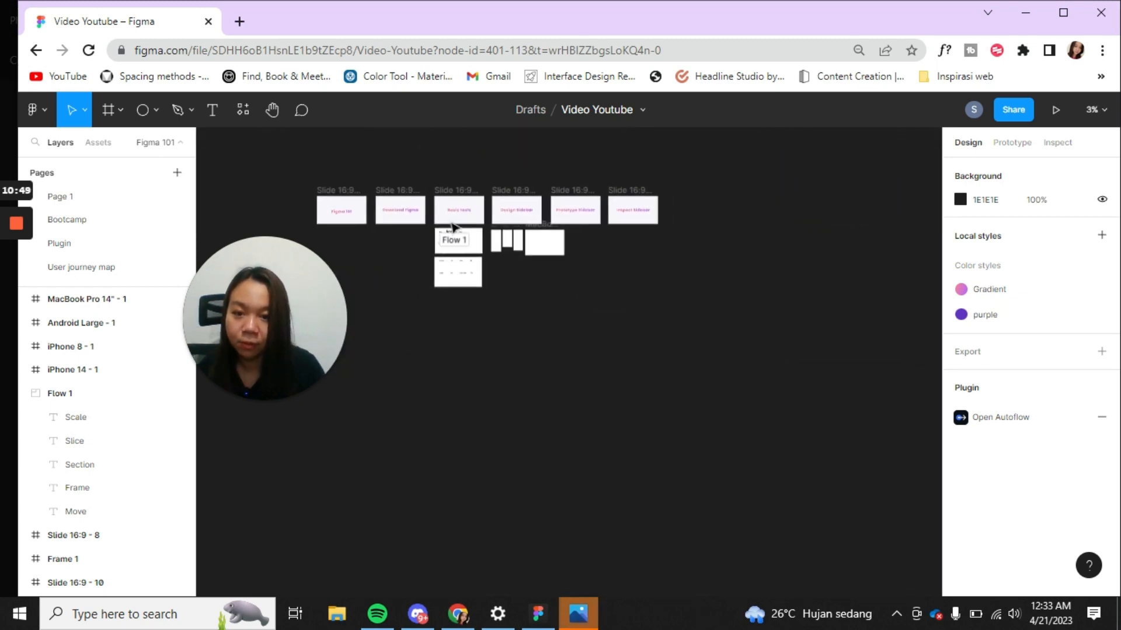
{"action": "scroll", "coordinate": [452, 226], "scroll_direction": "up", "scroll_amount": 4}
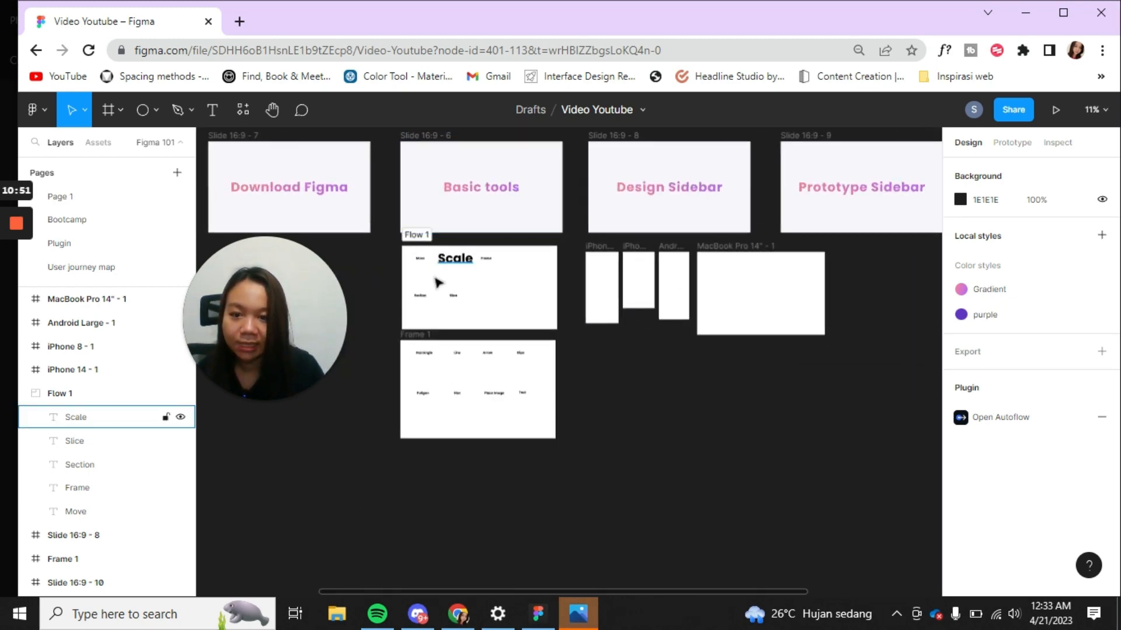
{"action": "left_click", "coordinate": [483, 282]}
{"action": "left_click_drag", "start_coordinate": [483, 283], "coordinate": [762, 499]}
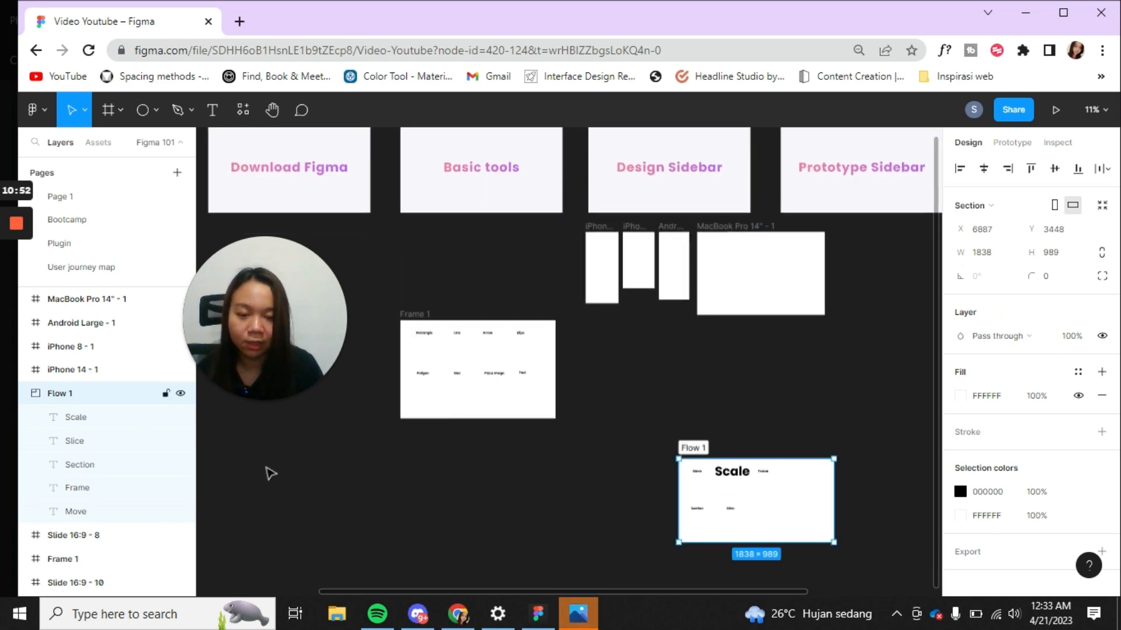
Enlarge the Flow 1 section to 4683 × 2584 and reposition it at X 6274, Y 2578.
{"action": "scroll", "coordinate": [268, 471], "scroll_direction": "up", "scroll_amount": 2}
{"action": "scroll", "coordinate": [578, 499], "scroll_direction": "up", "scroll_amount": 3}
{"action": "scroll", "coordinate": [579, 493], "scroll_direction": "down", "scroll_amount": 5}
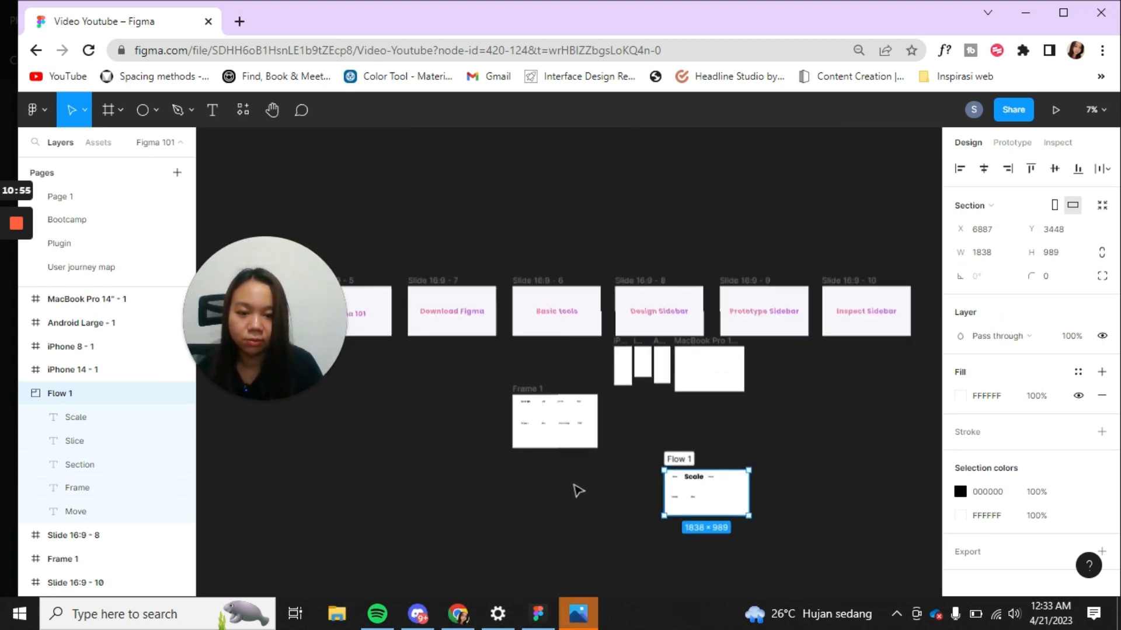
{"action": "scroll", "coordinate": [680, 510], "scroll_direction": "up", "scroll_amount": 3}
{"action": "scroll", "coordinate": [770, 413], "scroll_direction": "up", "scroll_amount": 1}
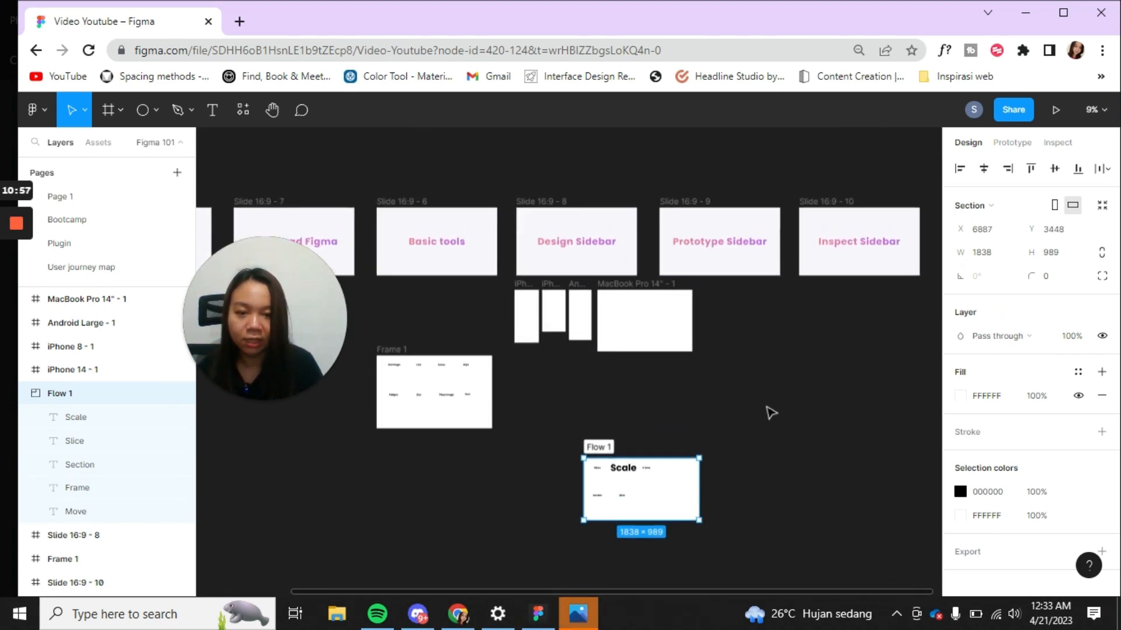
{"action": "scroll", "coordinate": [741, 412], "scroll_direction": "down", "scroll_amount": 3}
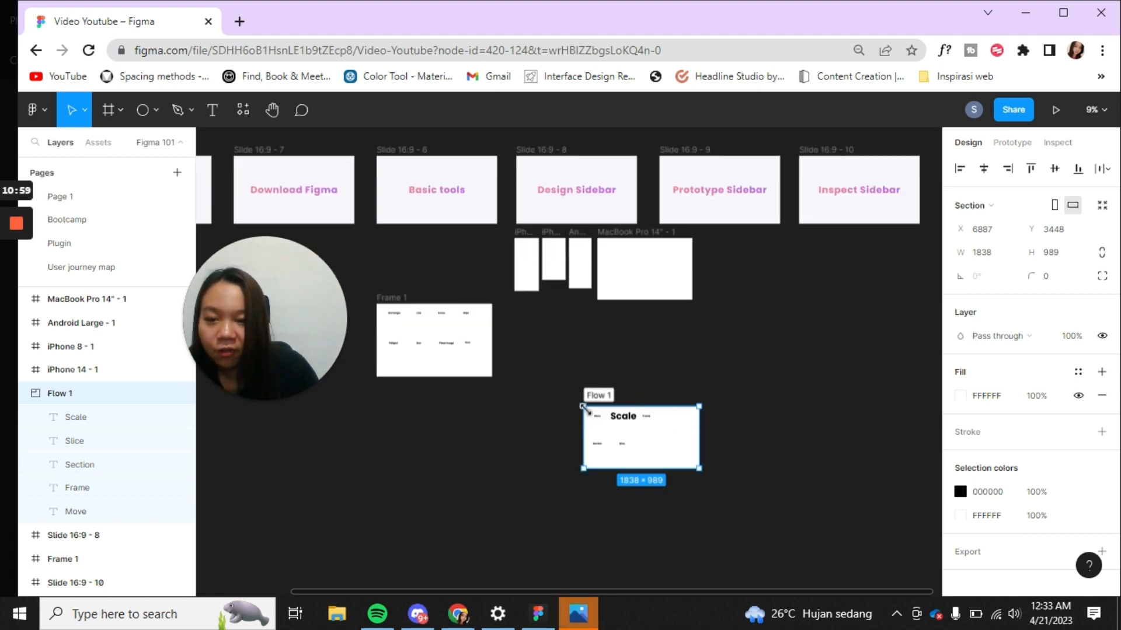
{"action": "left_click_drag", "start_coordinate": [700, 441], "coordinate": [877, 442]}
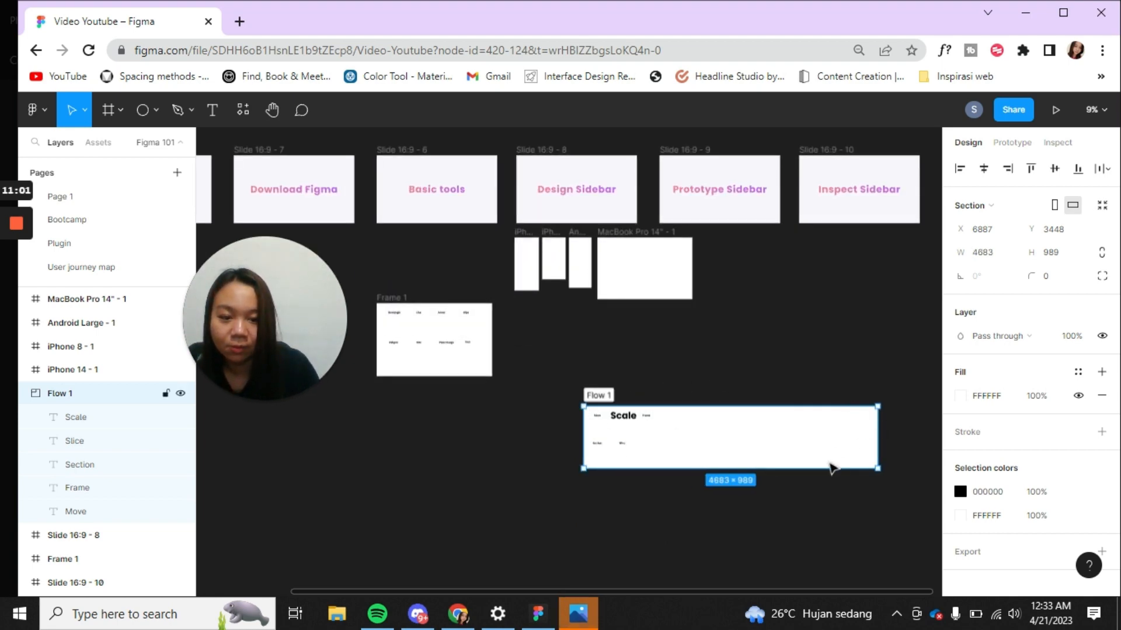
{"action": "left_click_drag", "start_coordinate": [824, 489], "coordinate": [761, 468]}
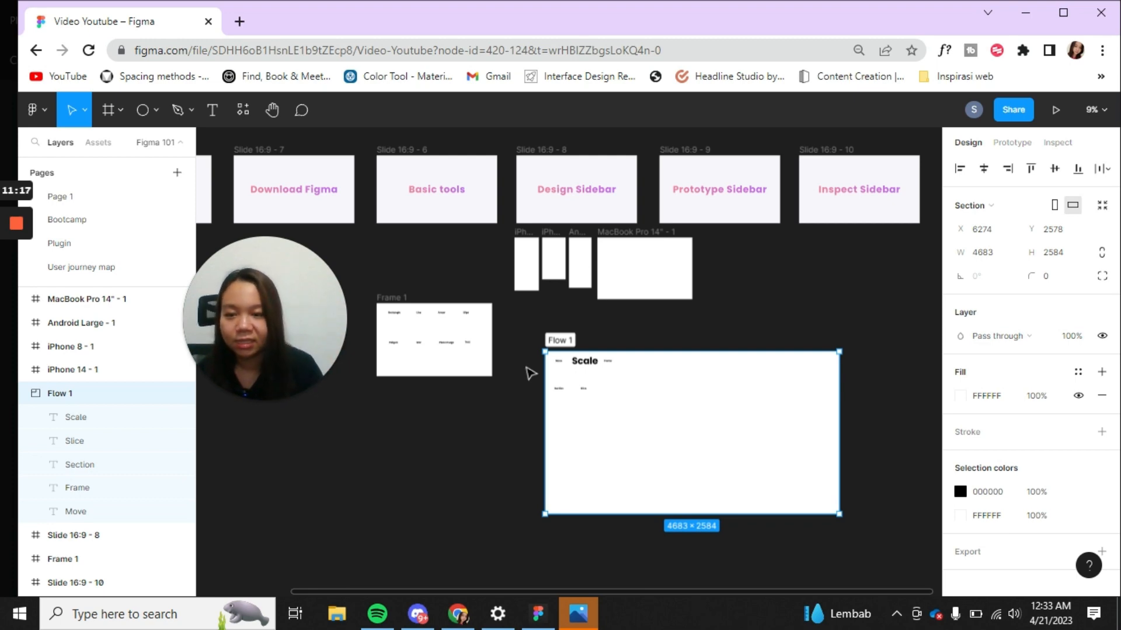
Try the Slice tool, switch back to the Frame tool and show its Phone presets.
{"action": "left_click", "coordinate": [122, 113]}
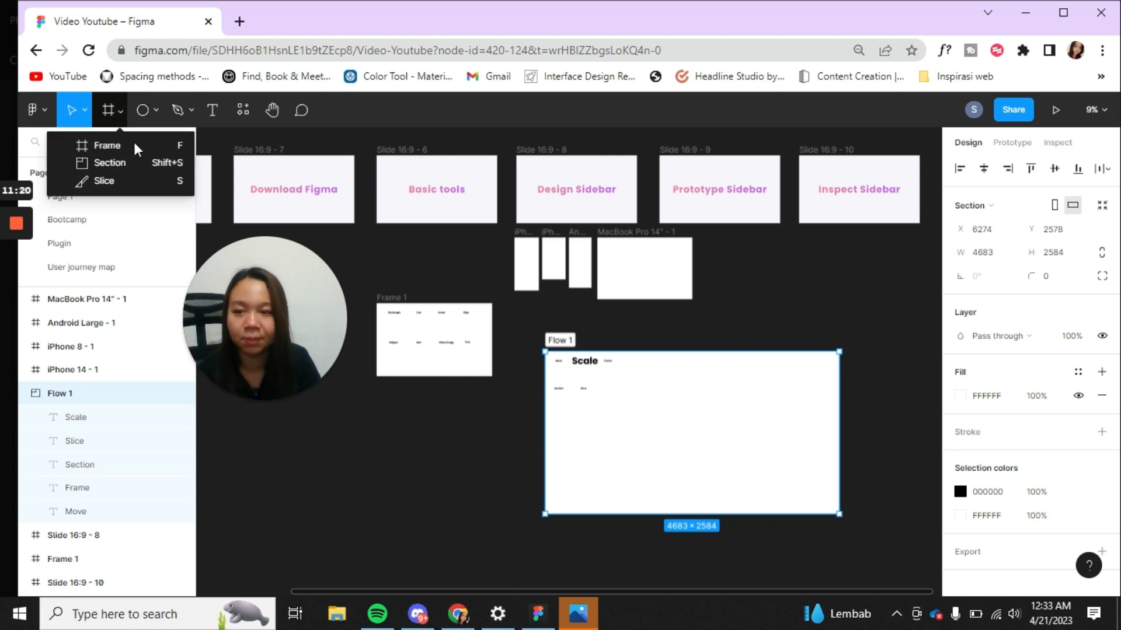
{"action": "left_click", "coordinate": [125, 181]}
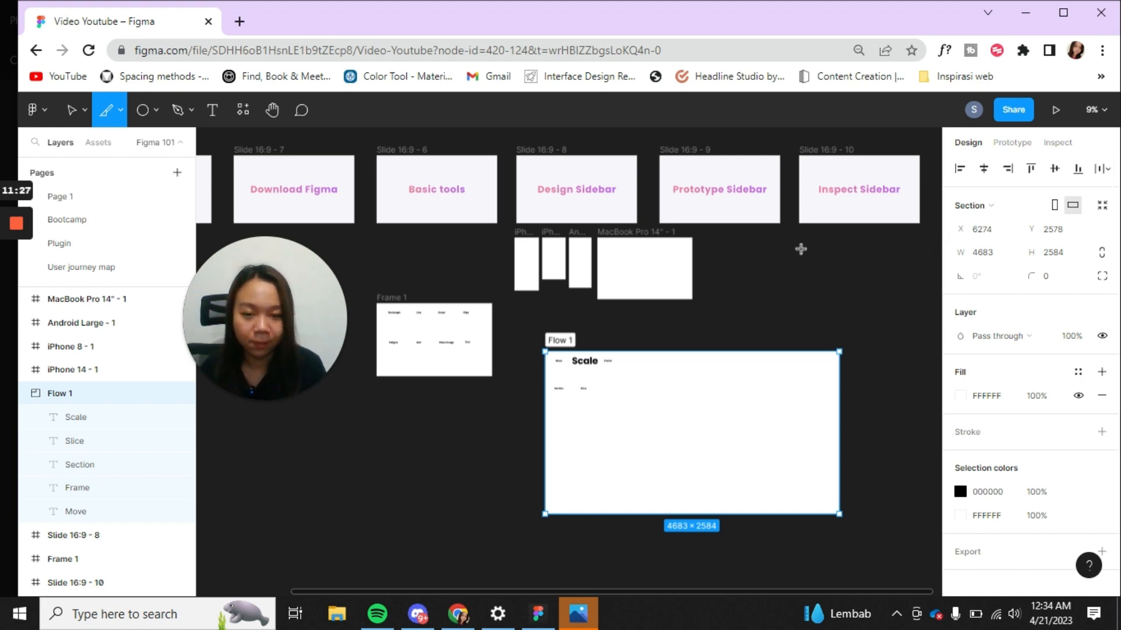
{"action": "left_click", "coordinate": [119, 111]}
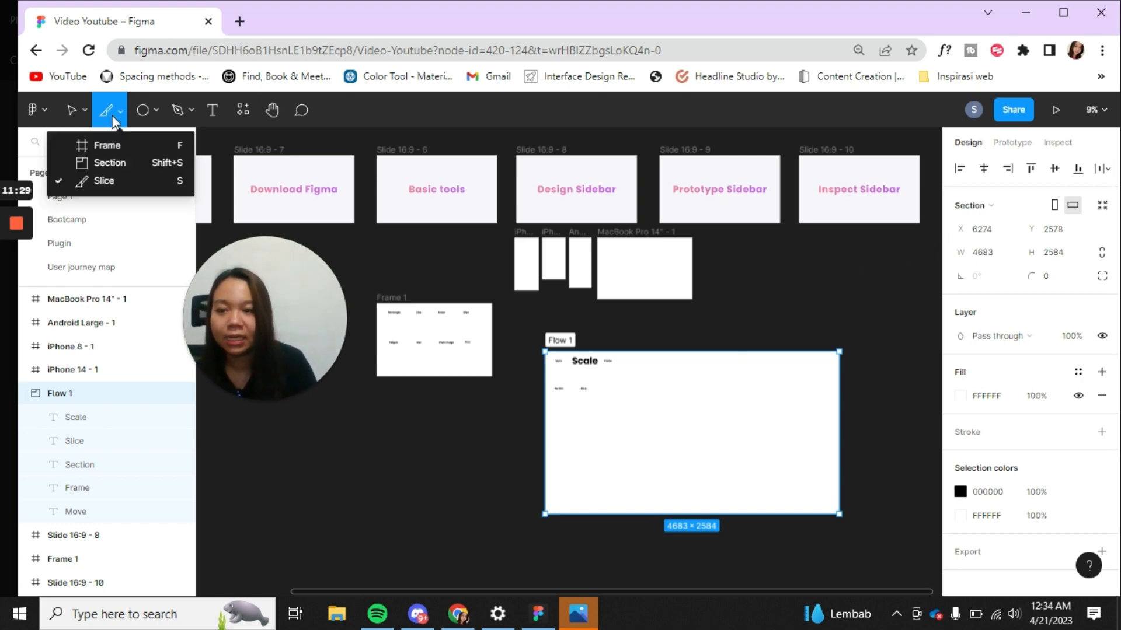
{"action": "left_click", "coordinate": [107, 145]}
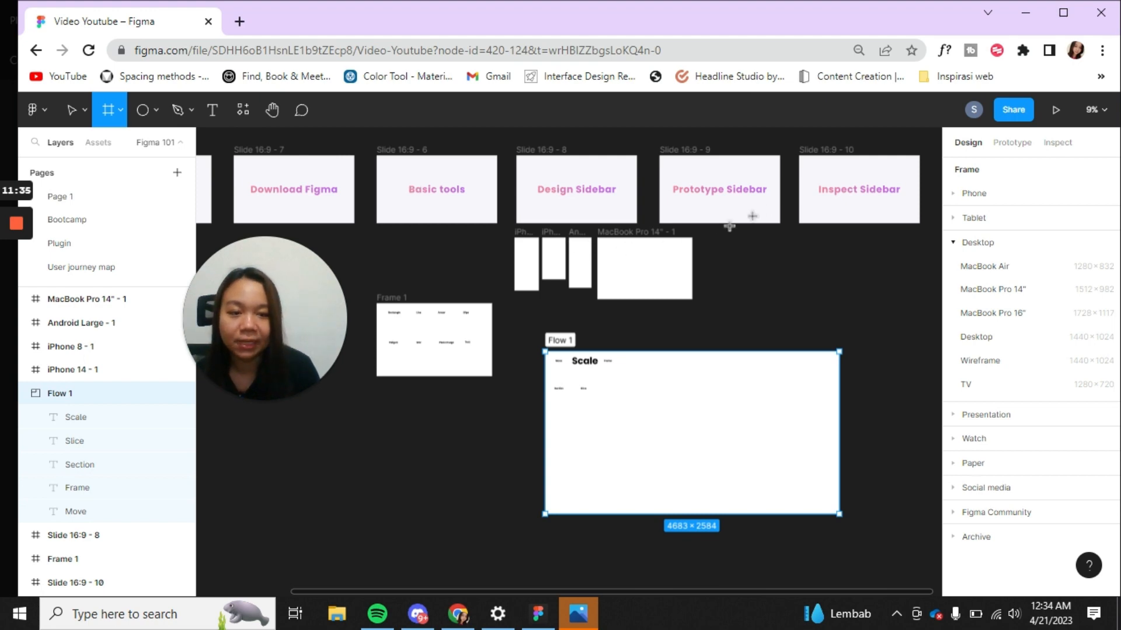
{"action": "left_click", "coordinate": [960, 194]}
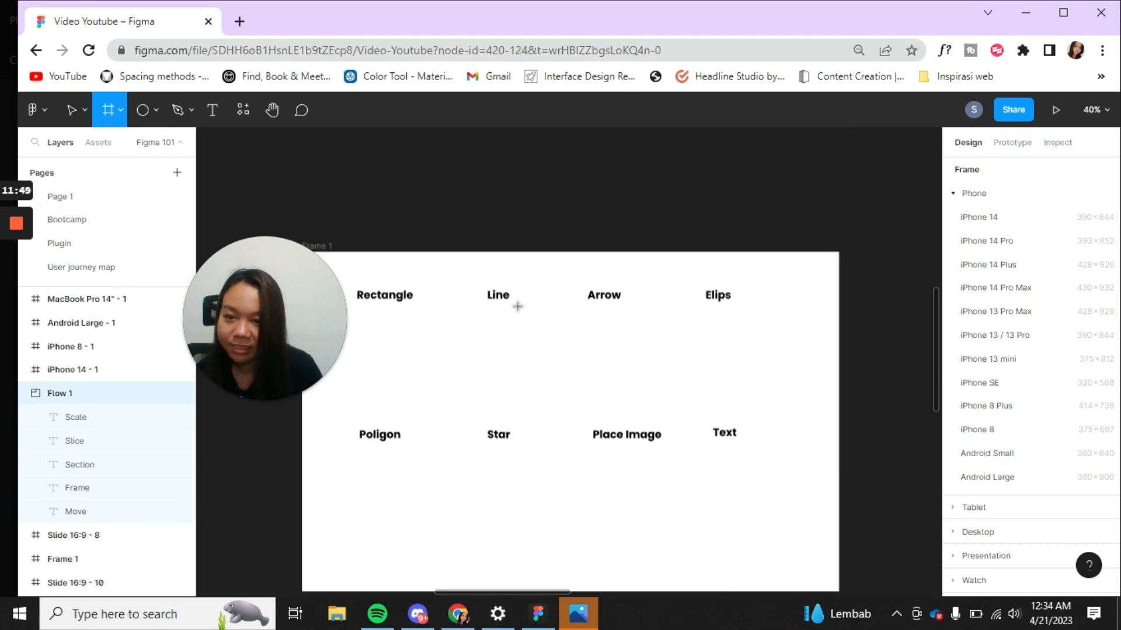
Draw a rectangle about 309 × 256 beneath the "Rectangle" label in Frame 1.
{"action": "scroll", "coordinate": [570, 260], "scroll_direction": "down", "scroll_amount": 5}
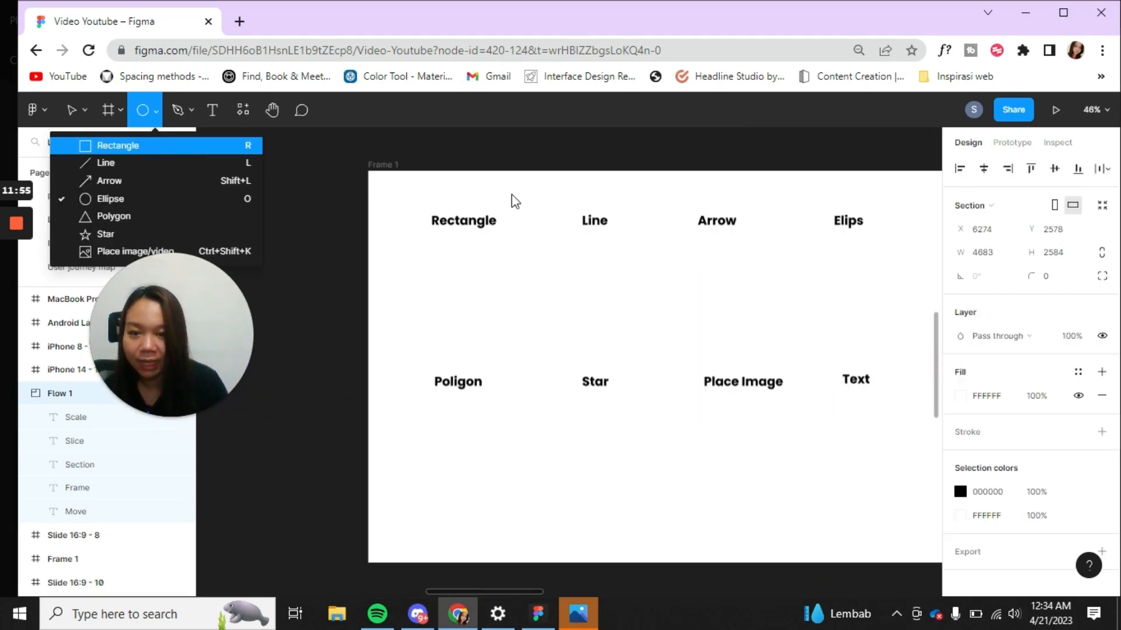
{"action": "key", "text": "Escape"}
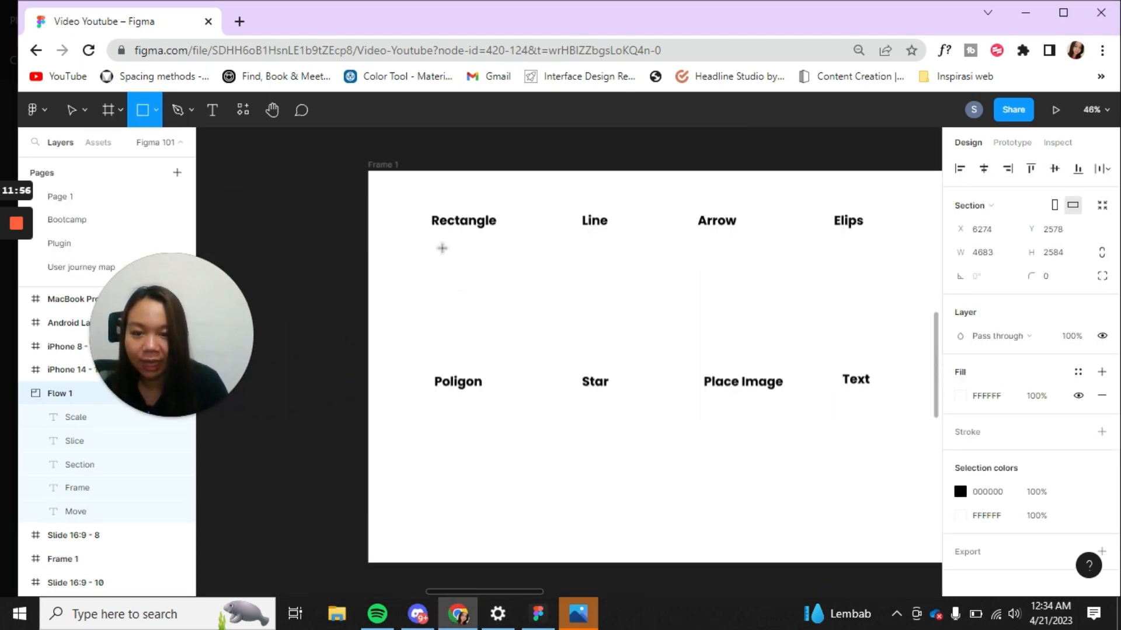
{"action": "mouse_move", "coordinate": [427, 244]}
{"action": "left_mouse_down"}
{"action": "mouse_move", "coordinate": [501, 327]}
{"action": "mouse_move", "coordinate": [531, 331]}
{"action": "left_mouse_up"}
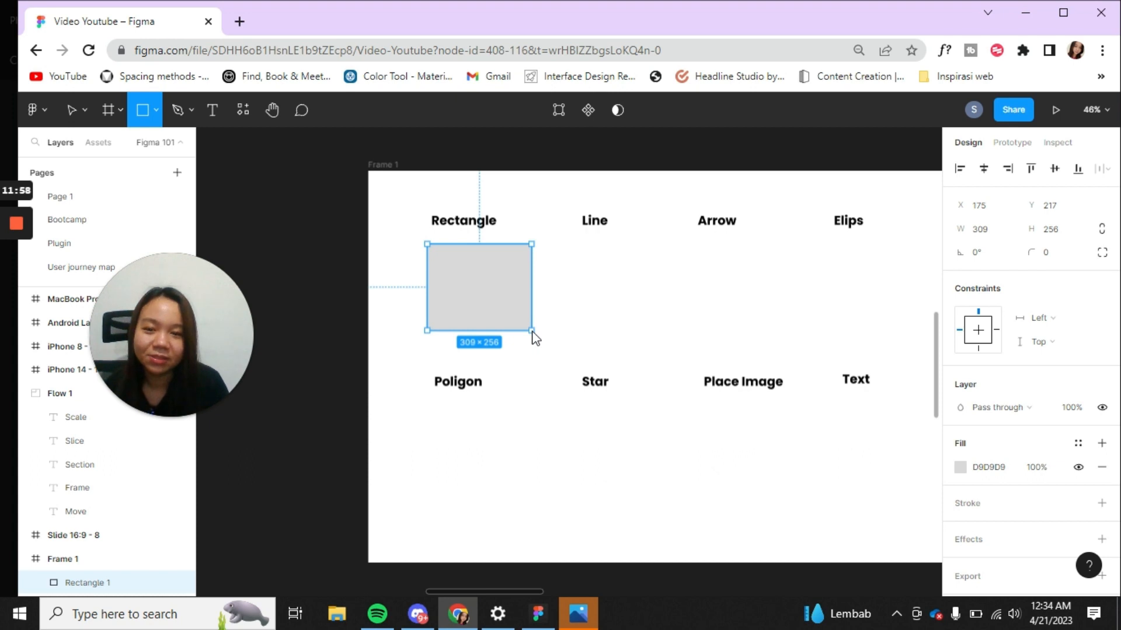
Draw a second rectangle about 402 × 262 overlapping the first and move it up to about X 272, Y 244.
{"action": "left_click", "coordinate": [155, 111]}
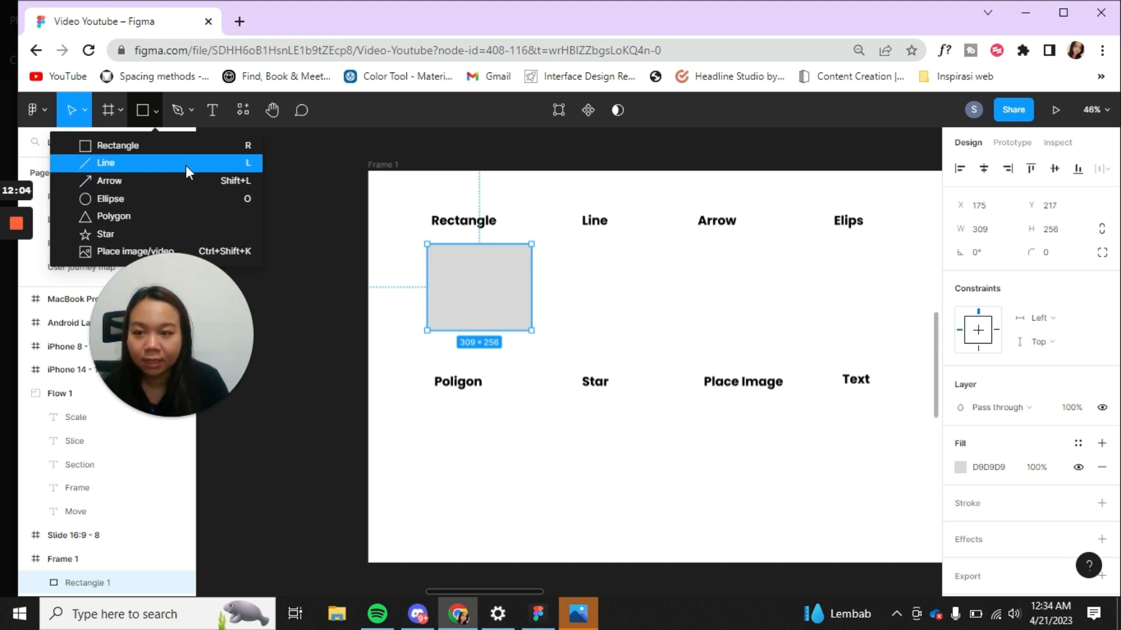
{"action": "key", "text": "r"}
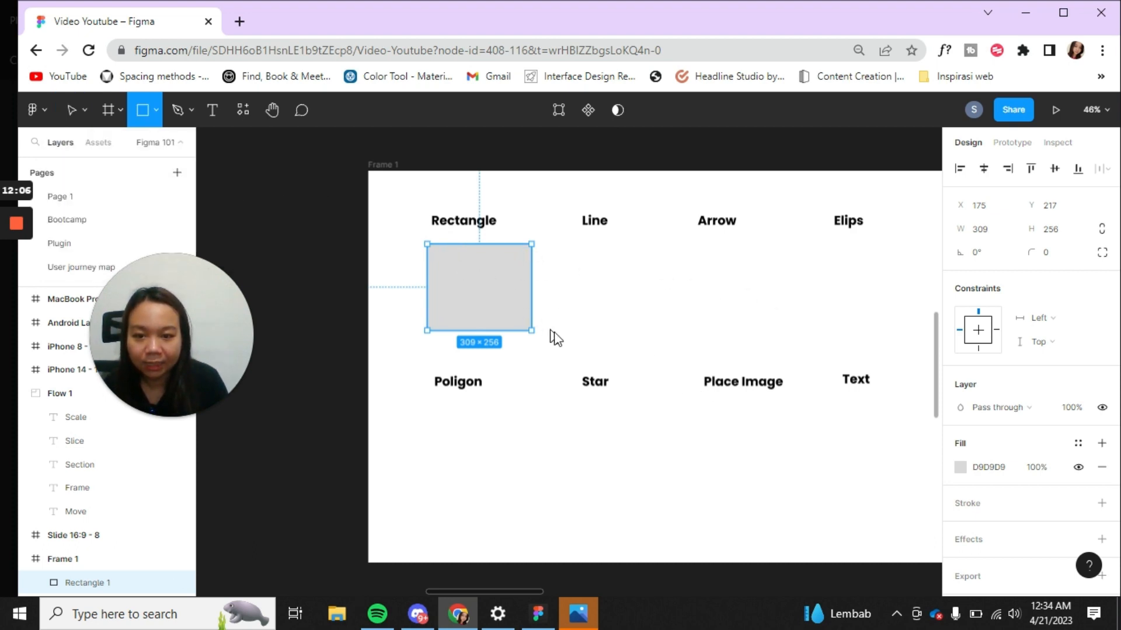
{"action": "left_click_drag", "start_coordinate": [460, 269], "coordinate": [595, 359]}
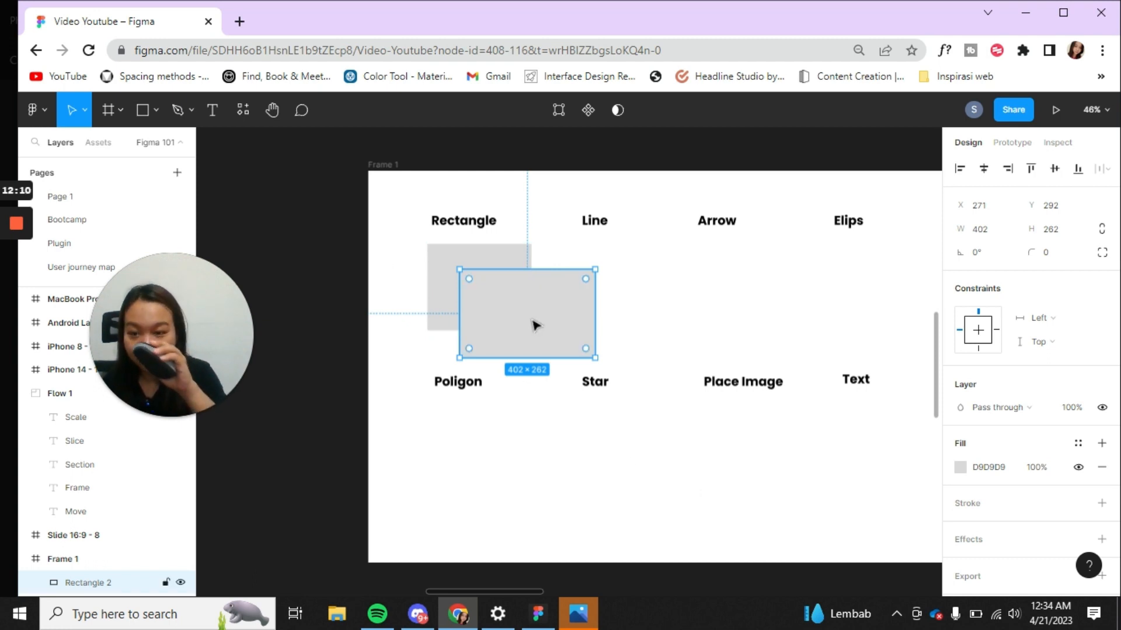
{"action": "left_click_drag", "start_coordinate": [529, 321], "coordinate": [528, 305]}
Place a default 100 × 100 rectangle beneath the "Arrow" label.
{"action": "key", "text": "r"}
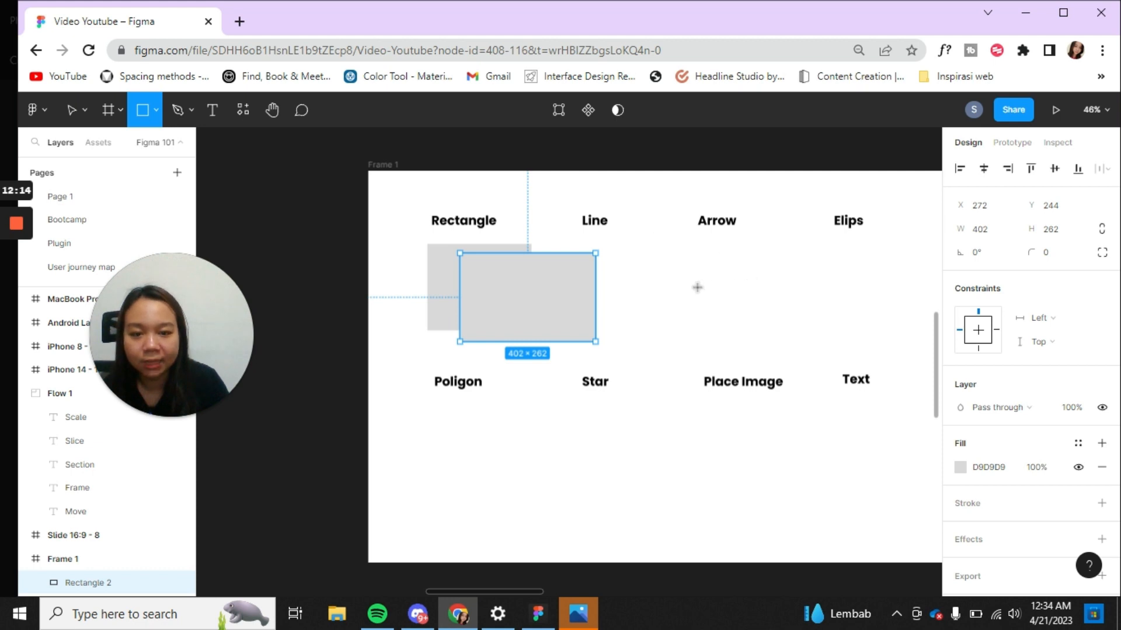
{"action": "left_click", "coordinate": [697, 287]}
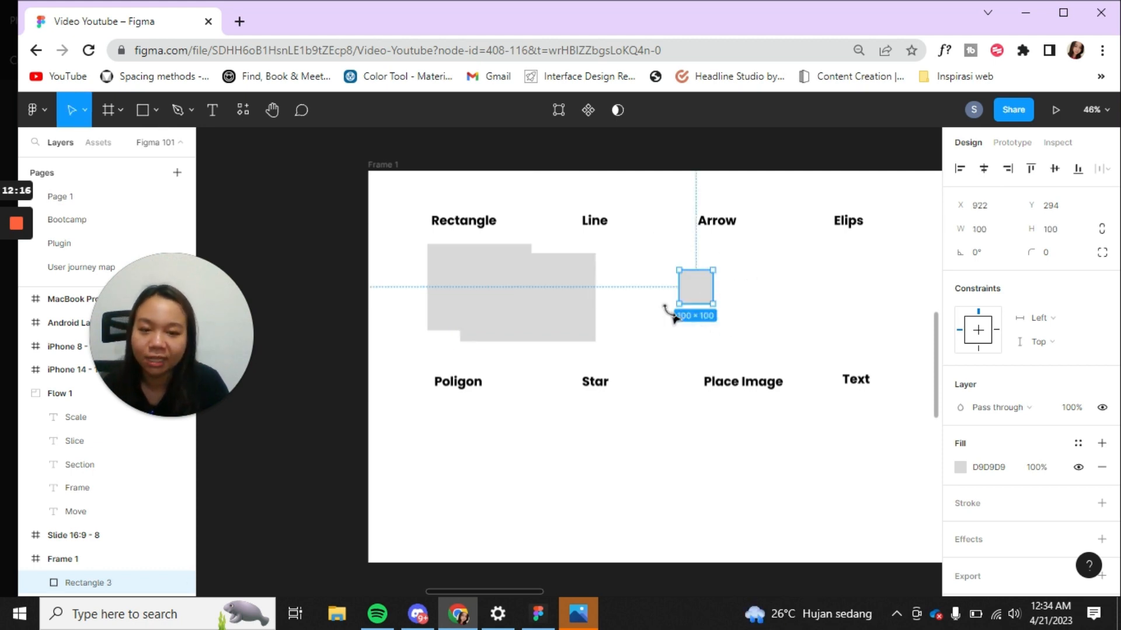
{"action": "mouse_move", "coordinate": [698, 299]}
{"action": "left_mouse_down"}
{"action": "mouse_move", "coordinate": [573, 296]}
{"action": "mouse_move", "coordinate": [803, 303]}
{"action": "mouse_move", "coordinate": [713, 310]}
{"action": "left_mouse_up"}
Resize the small square to about 316 × 169 and move it just beside the second rectangle.
{"action": "key", "text": "k"}
{"action": "key", "text": "v"}
{"action": "left_click_drag", "start_coordinate": [679, 381], "coordinate": [673, 254]}
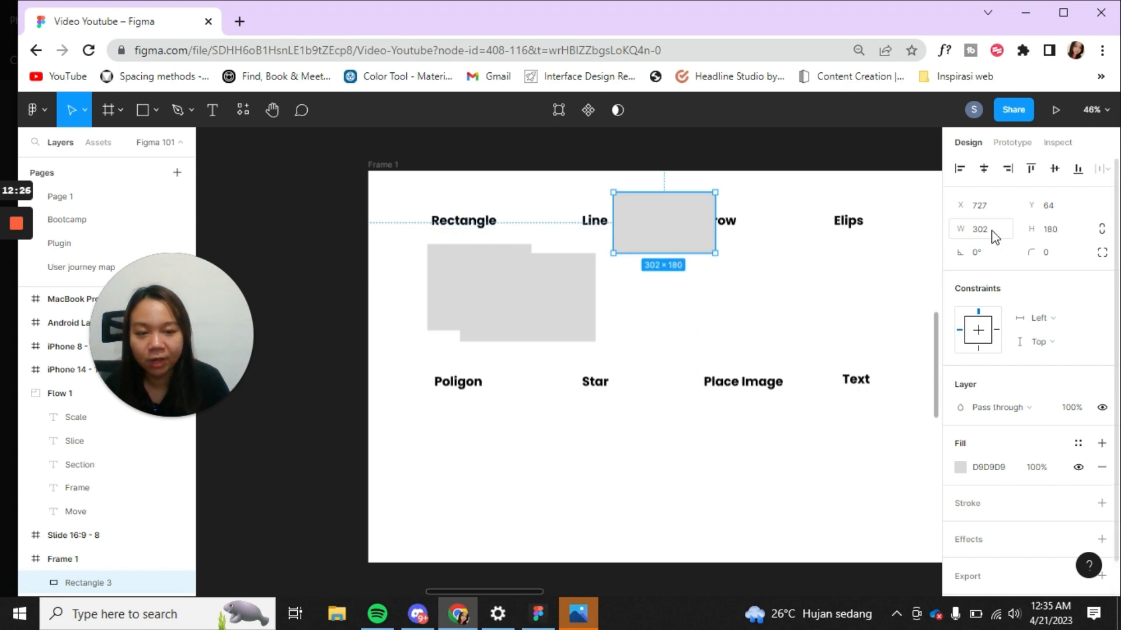
{"action": "left_click_drag", "start_coordinate": [962, 227], "coordinate": [1015, 230]}
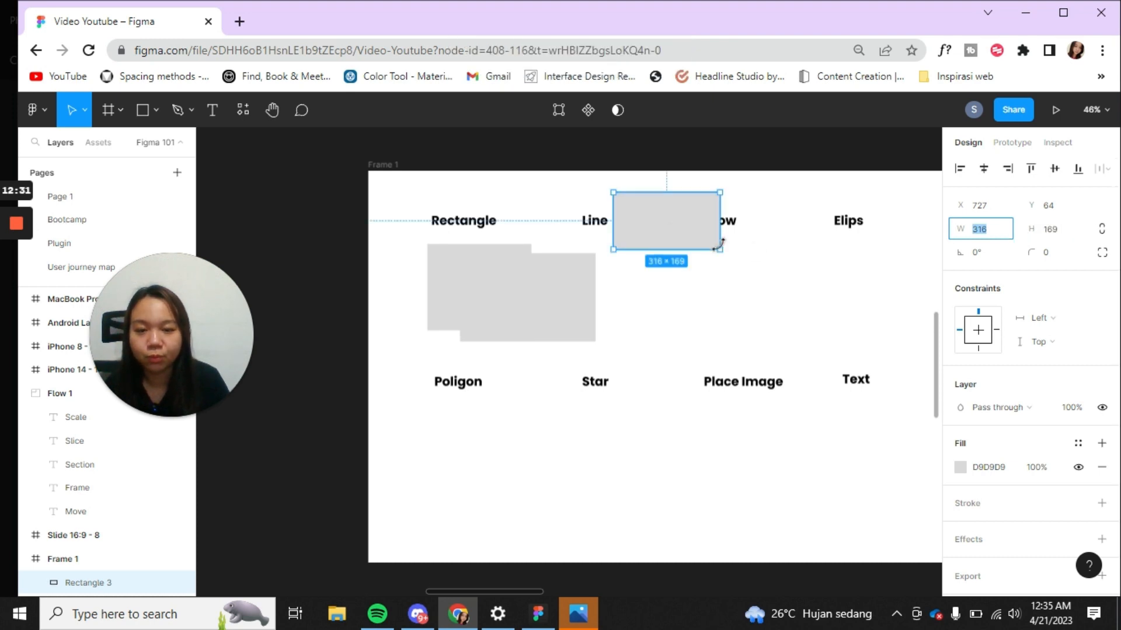
{"action": "left_click_drag", "start_coordinate": [658, 239], "coordinate": [631, 315]}
Reposition the 402 × 262 rectangle so it overlaps the edges of both neighbouring rectangles.
{"action": "left_click", "coordinate": [511, 302]}
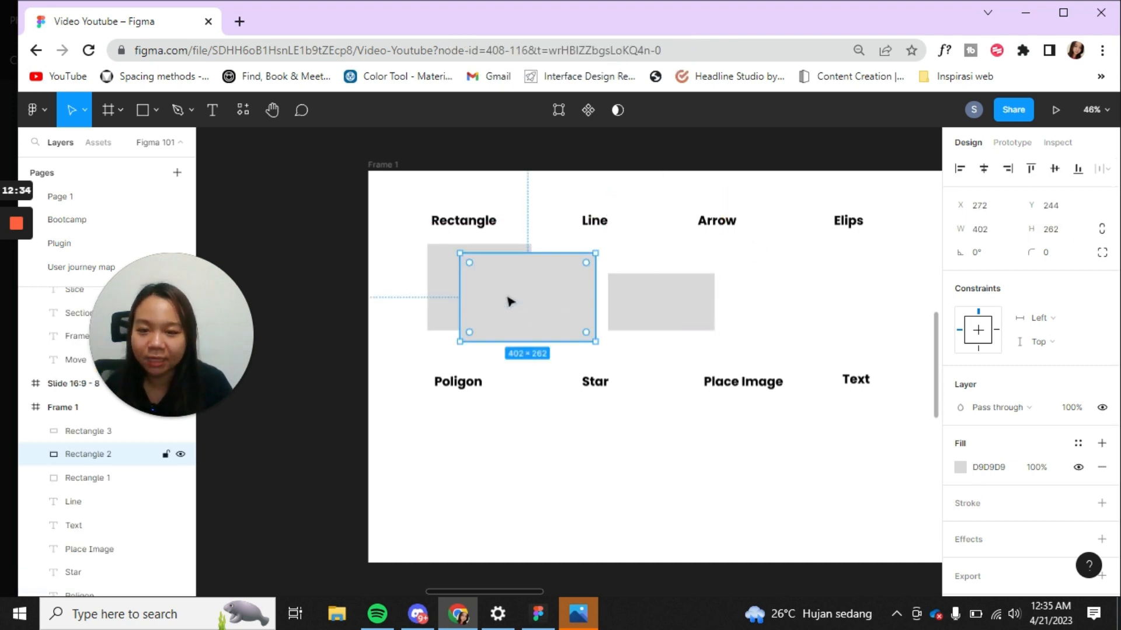
{"action": "left_click_drag", "start_coordinate": [521, 294], "coordinate": [522, 293]}
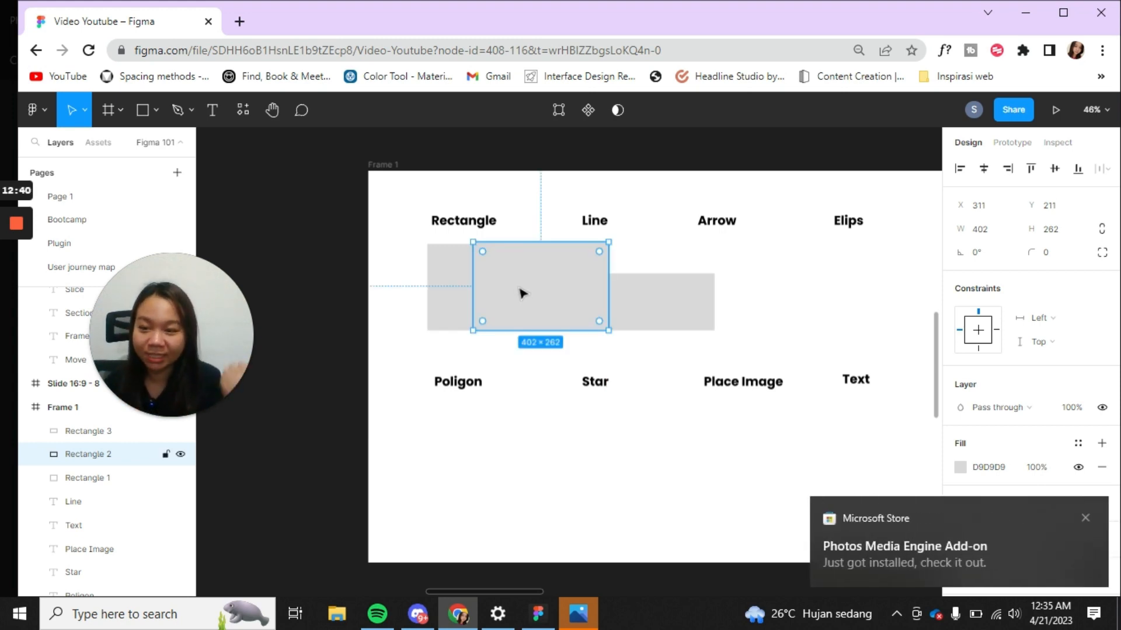
{"action": "left_click", "coordinate": [1084, 518]}
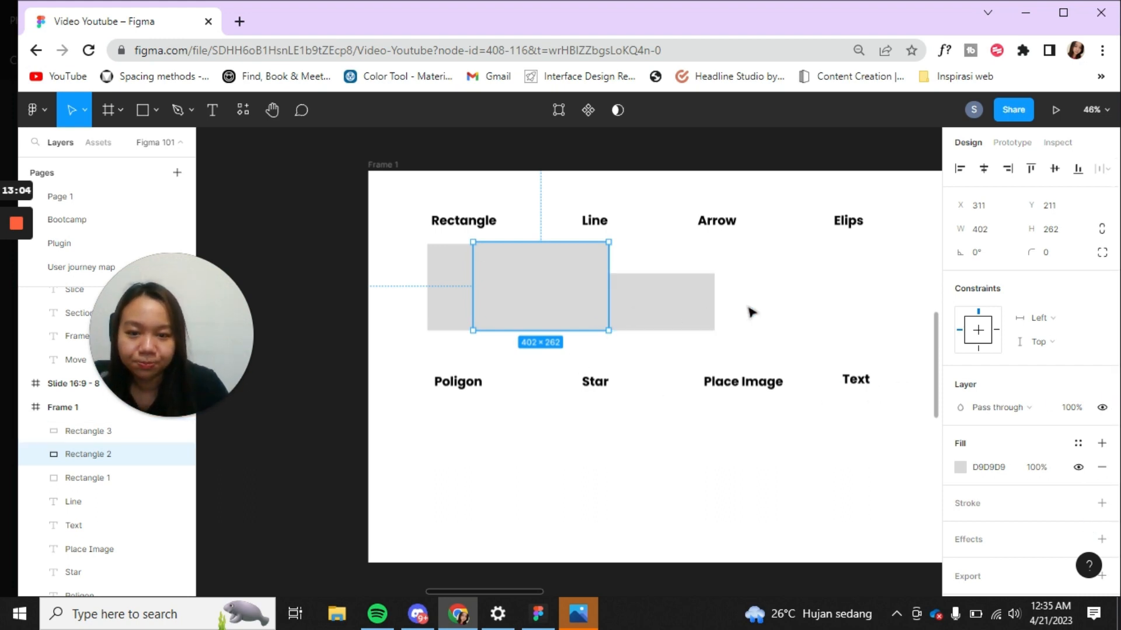
{"action": "left_click_drag", "start_coordinate": [853, 325], "coordinate": [613, 315]}
{"action": "left_click", "coordinate": [504, 296]}
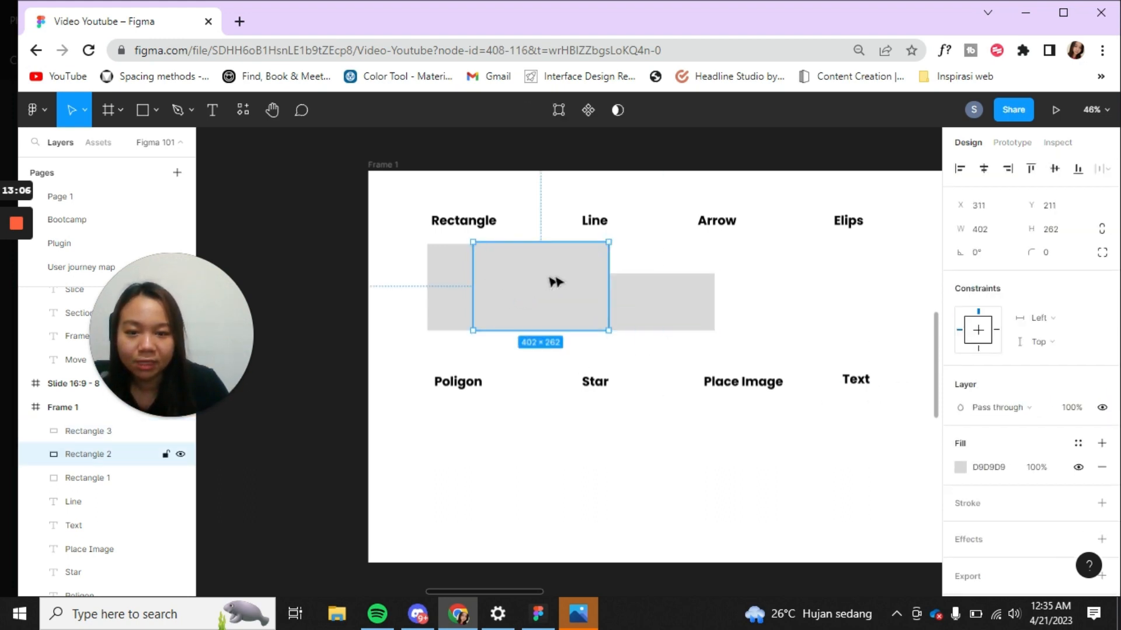
{"action": "mouse_move", "coordinate": [556, 282]}
{"action": "left_mouse_down"}
{"action": "mouse_move", "coordinate": [607, 296]}
{"action": "mouse_move", "coordinate": [566, 295]}
{"action": "left_mouse_up"}
{"action": "left_click", "coordinate": [767, 300]}
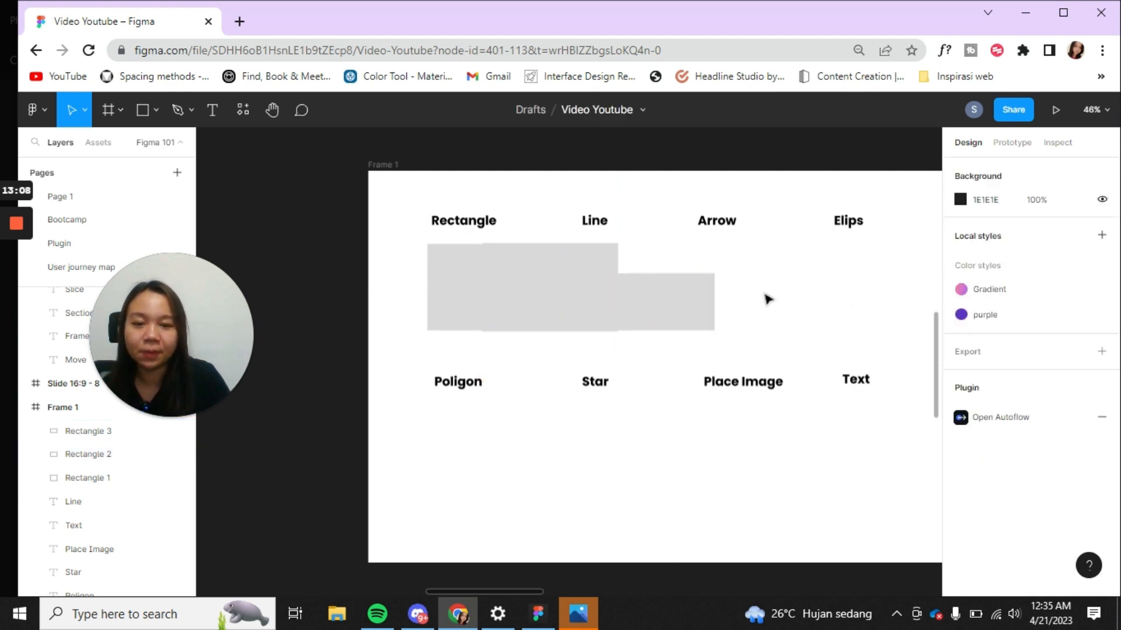
Draw a fourth rectangle about 258 × 281 in the empty area between the "Arrow" and "Elips" labels.
{"action": "left_click_drag", "start_coordinate": [764, 283], "coordinate": [446, 285]}
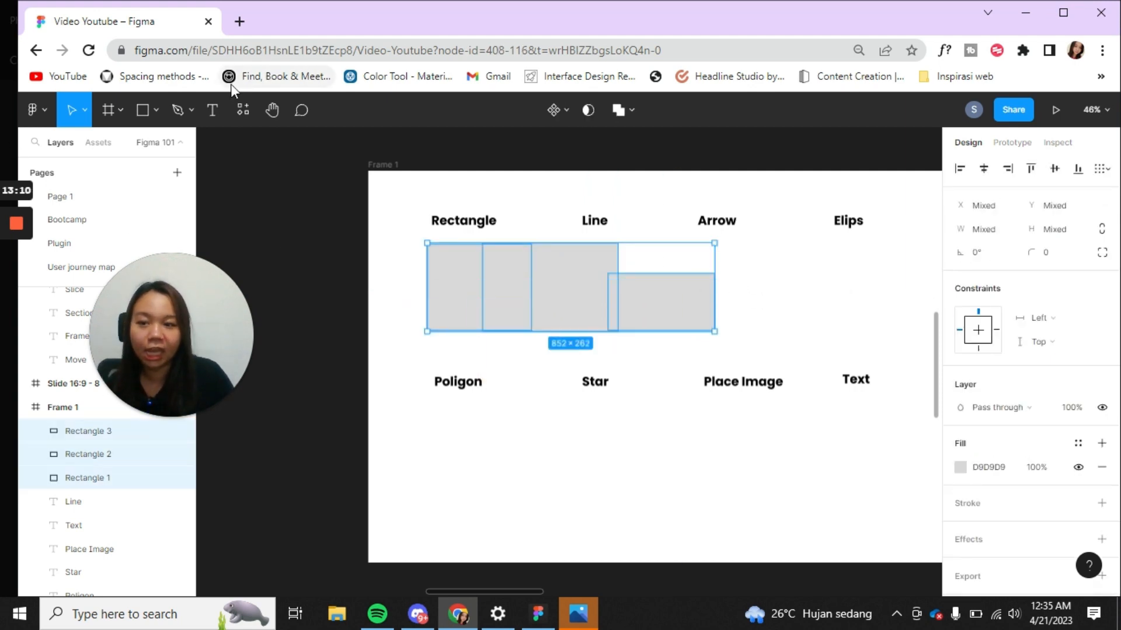
{"action": "left_click", "coordinate": [154, 110]}
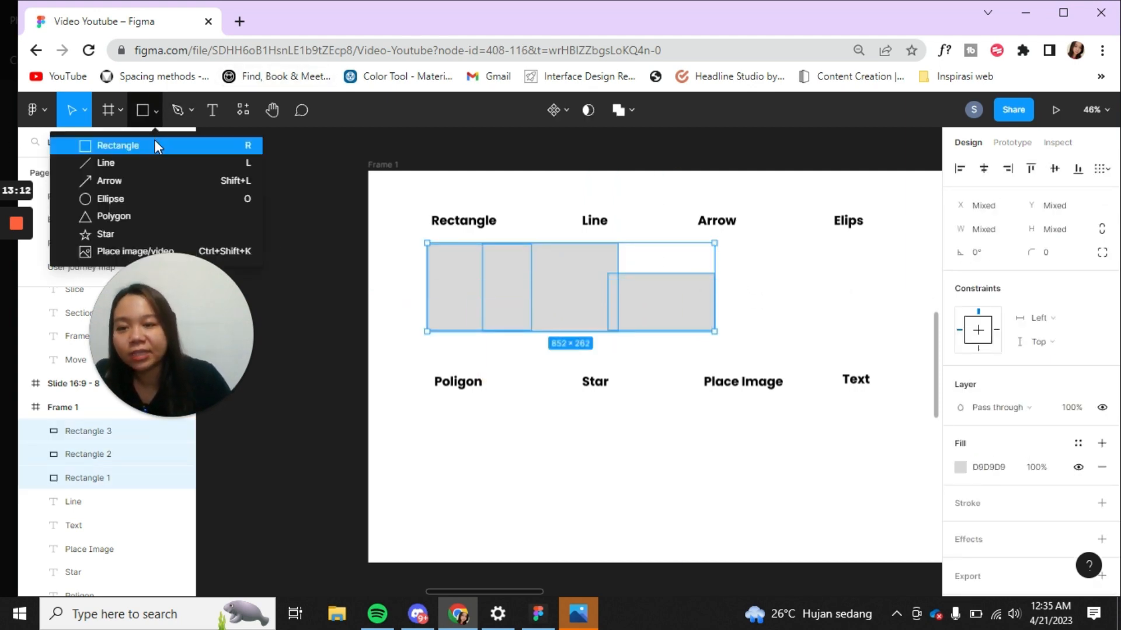
{"action": "left_click", "coordinate": [758, 299]}
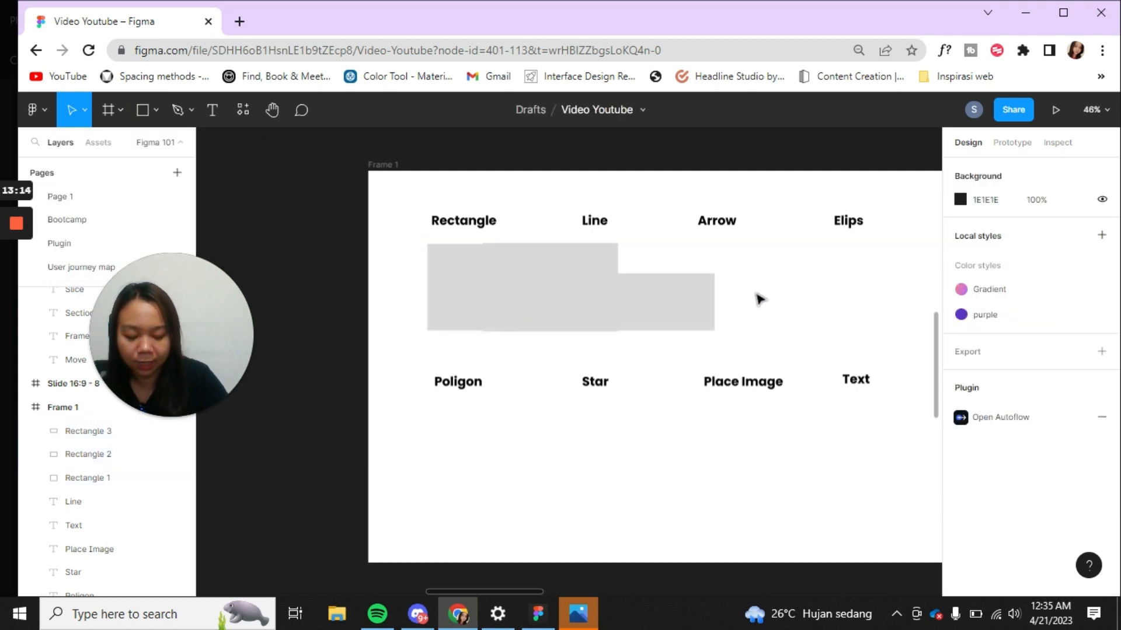
{"action": "key", "text": "r"}
{"action": "left_click_drag", "start_coordinate": [746, 260], "coordinate": [834, 356]}
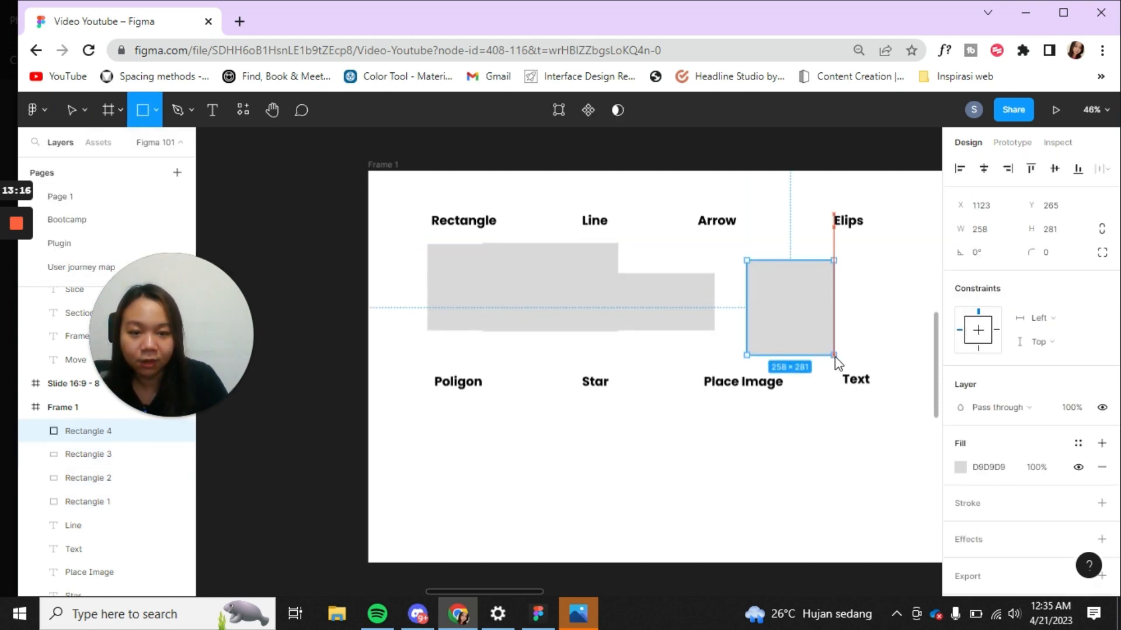
Delete all four practice rectangles and draw a single rectangle about 223 × 210 beneath the "Rectangle" label.
{"action": "left_click_drag", "start_coordinate": [890, 296], "coordinate": [485, 303]}
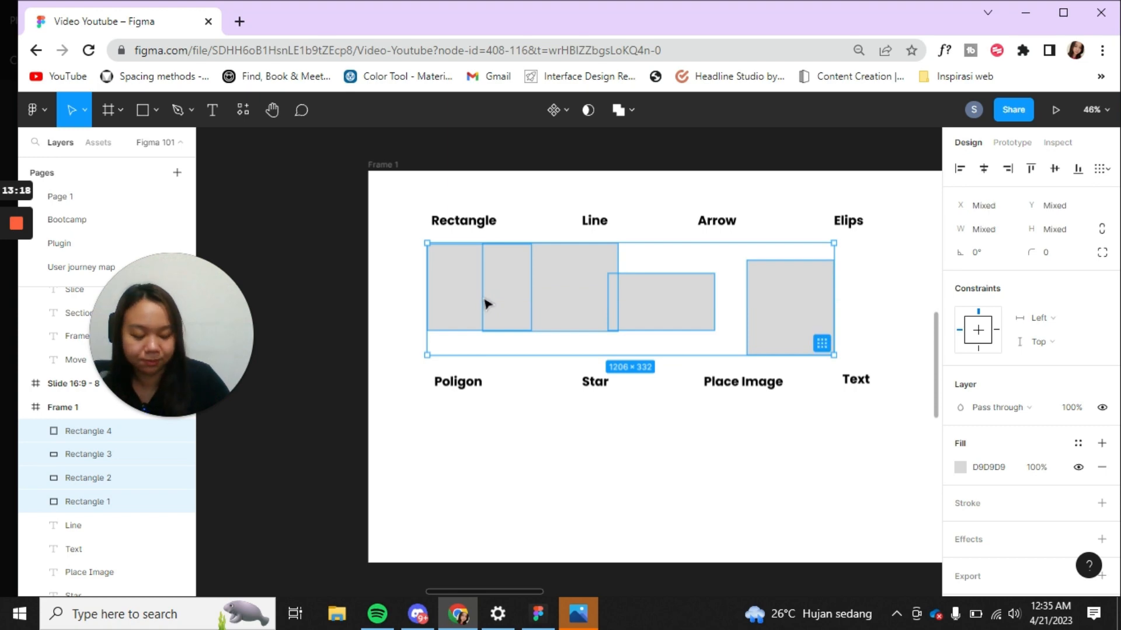
{"action": "key", "text": "Delete"}
{"action": "left_click", "coordinate": [143, 112]}
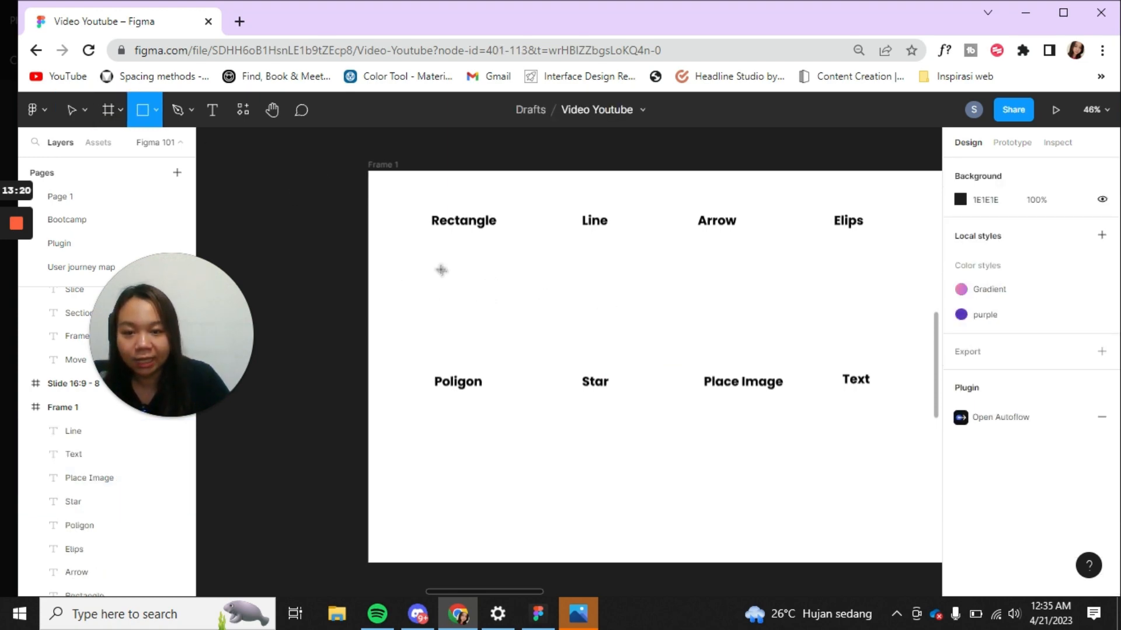
{"action": "left_click_drag", "start_coordinate": [508, 327], "coordinate": [435, 257]}
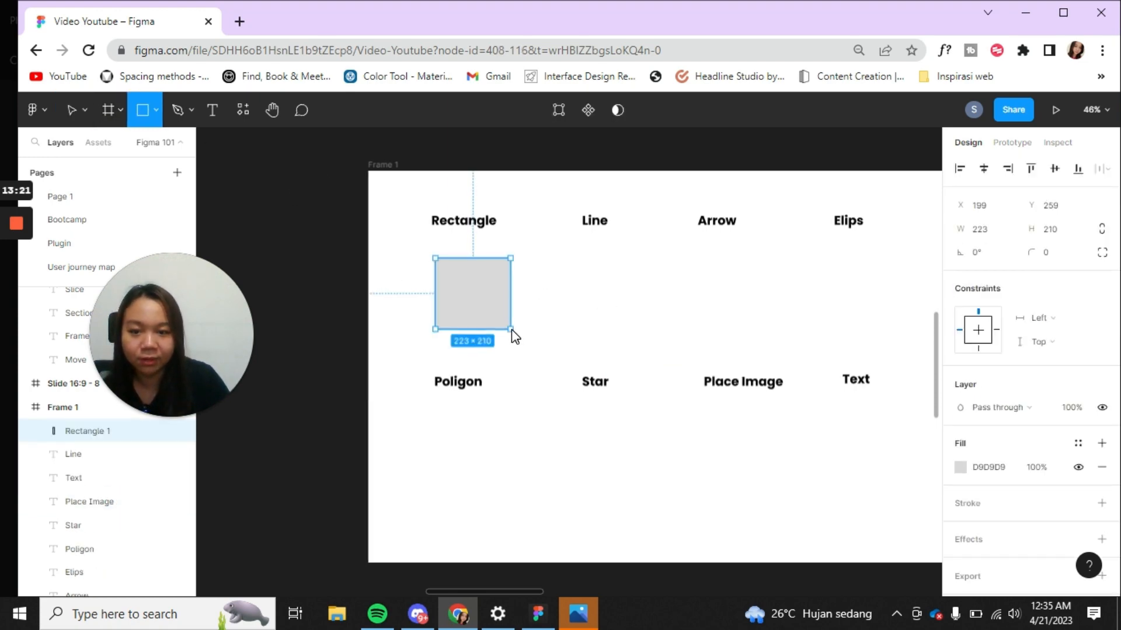
Draw a nearly horizontal line about 285 long beneath the "Line" label with the Line tool.
{"action": "left_click", "coordinate": [156, 110]}
{"action": "left_click", "coordinate": [141, 162]}
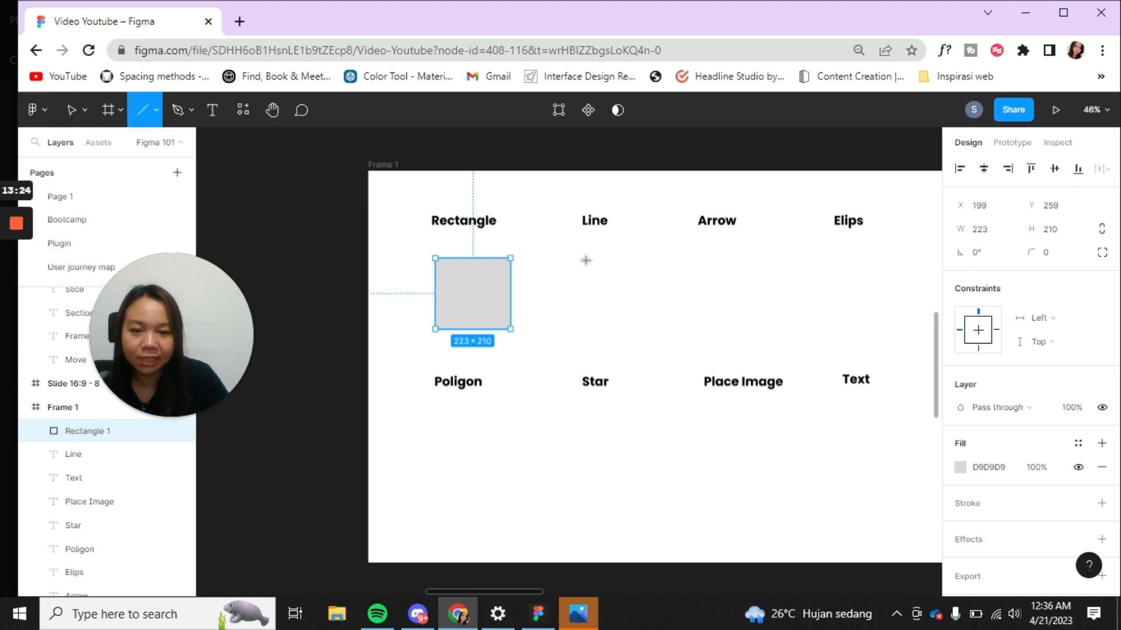
{"action": "left_click_drag", "start_coordinate": [552, 280], "coordinate": [647, 281]}
{"action": "key", "text": "Escape"}
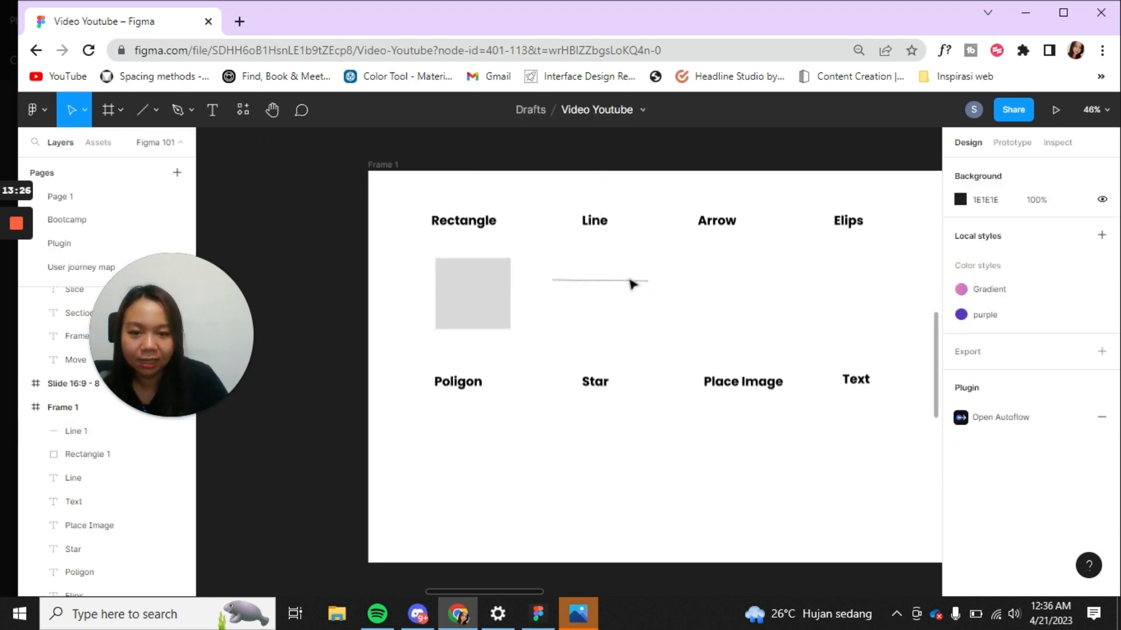
Change the rotation of the line beneath the "Line" label to -1.11°.
{"action": "scroll", "coordinate": [612, 284], "scroll_direction": "down", "scroll_amount": 2}
{"action": "scroll", "coordinate": [612, 284], "scroll_direction": "up", "scroll_amount": 6}
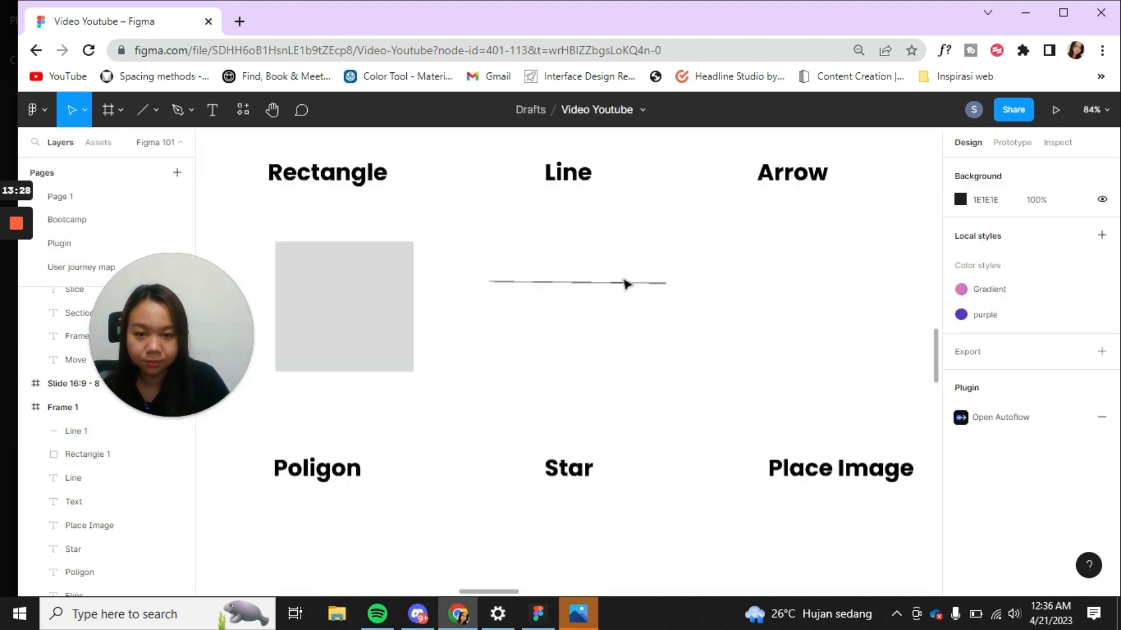
{"action": "scroll", "coordinate": [627, 285], "scroll_direction": "up", "scroll_amount": 3}
{"action": "left_click", "coordinate": [591, 289]}
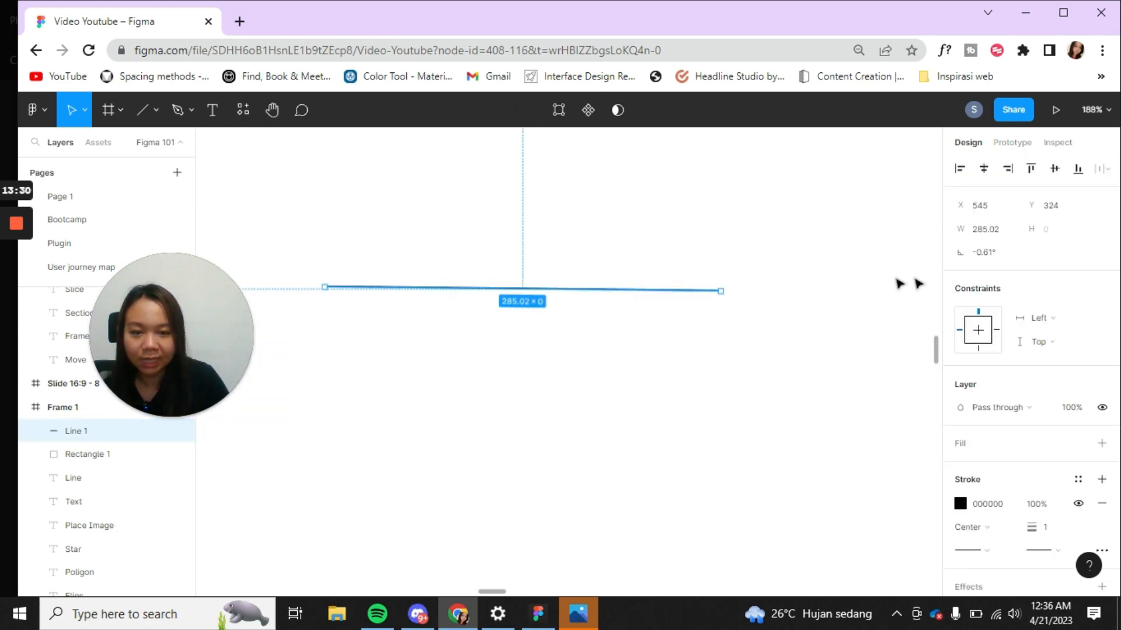
{"action": "mouse_move", "coordinate": [963, 252]}
{"action": "left_mouse_down"}
{"action": "mouse_move", "coordinate": [1046, 251]}
{"action": "mouse_move", "coordinate": [970, 263]}
{"action": "left_mouse_up"}
{"action": "key", "text": "shift+1"}
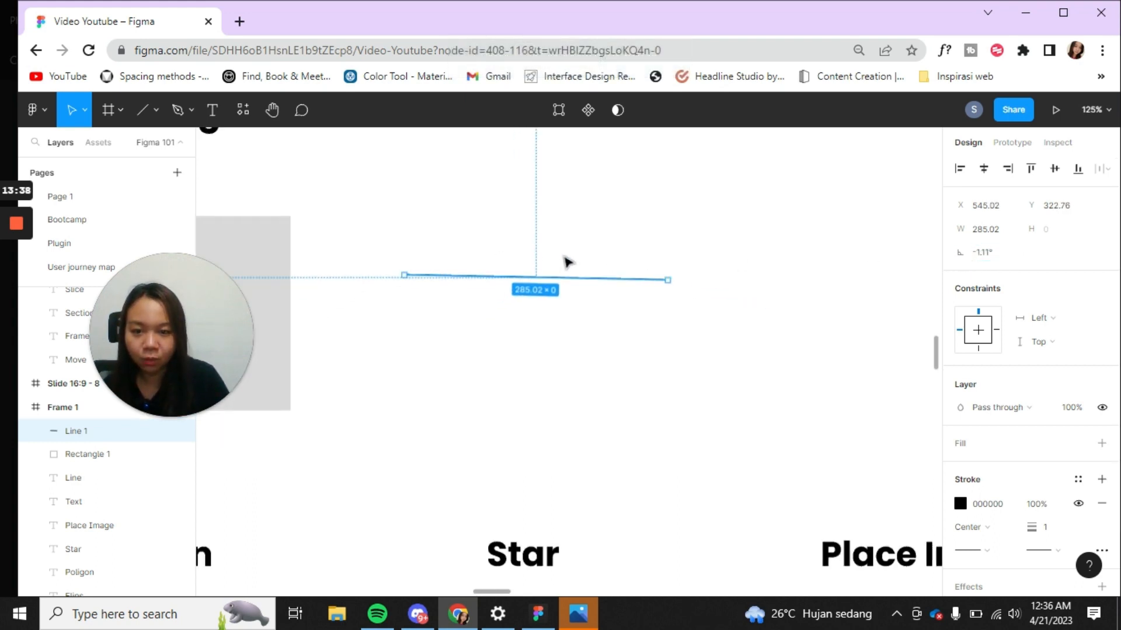
{"action": "scroll", "coordinate": [325, 274], "scroll_direction": "up", "scroll_amount": 2}
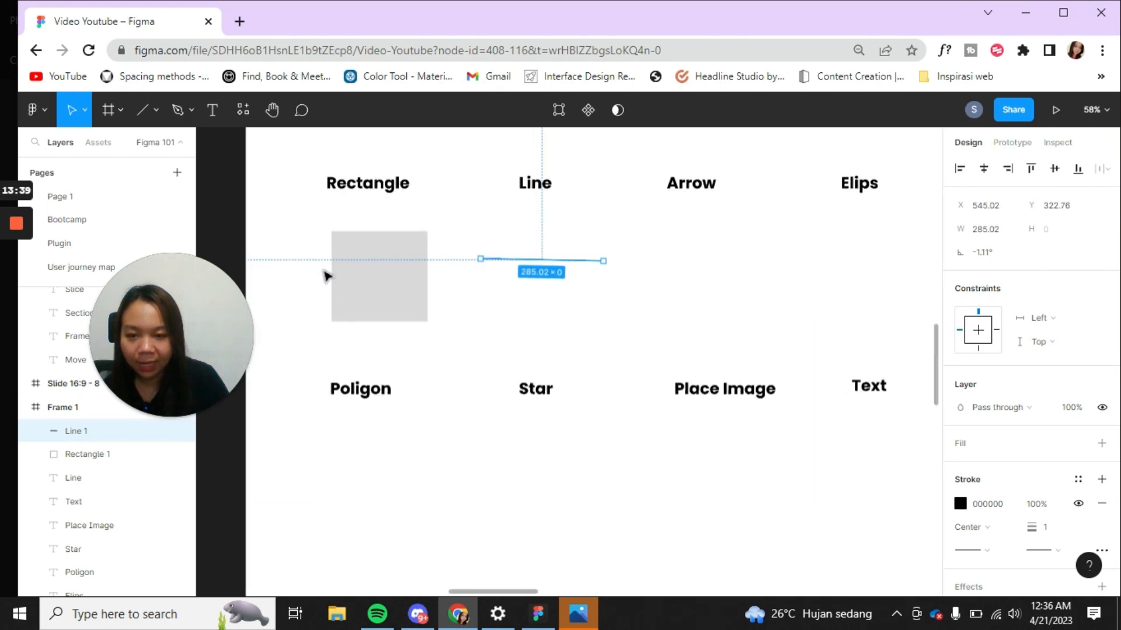
Flatten the rectangle beneath the "Rectangle" label into a line shape by reducing its height to 1.
{"action": "left_click", "coordinate": [405, 272]}
{"action": "scroll", "coordinate": [298, 265], "scroll_direction": "down", "scroll_amount": 1}
{"action": "scroll", "coordinate": [298, 265], "scroll_direction": "up", "scroll_amount": 3}
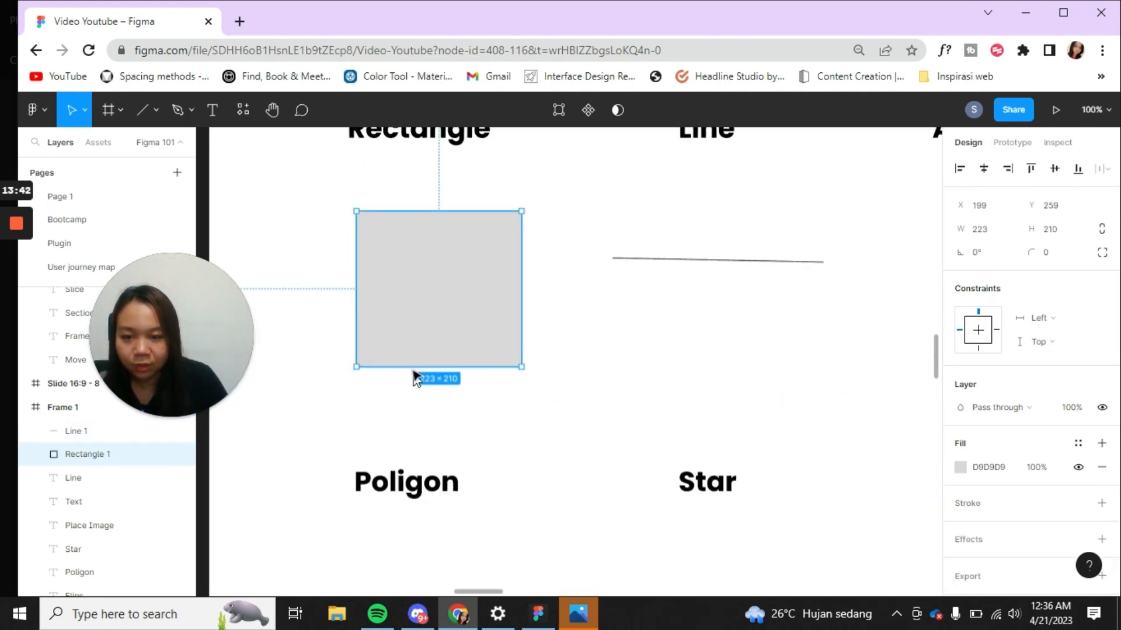
{"action": "left_click_drag", "start_coordinate": [398, 370], "coordinate": [396, 214]}
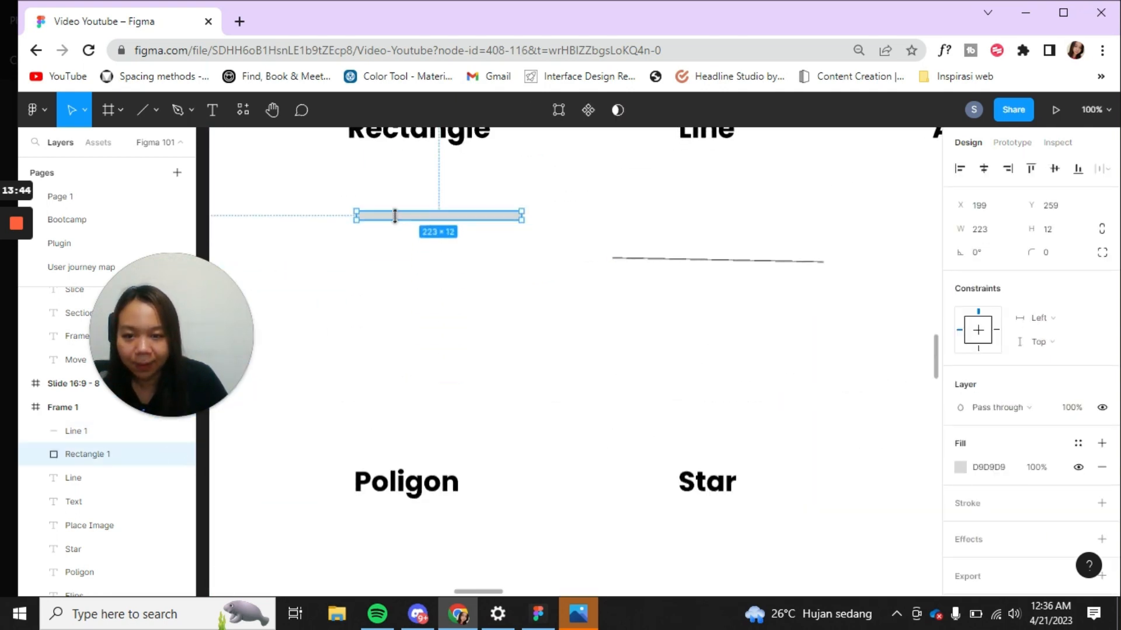
{"action": "scroll", "coordinate": [400, 219], "scroll_direction": "down", "scroll_amount": 1}
{"action": "scroll", "coordinate": [400, 219], "scroll_direction": "down", "scroll_amount": 1}
{"action": "scroll", "coordinate": [400, 220], "scroll_direction": "up", "scroll_amount": 5}
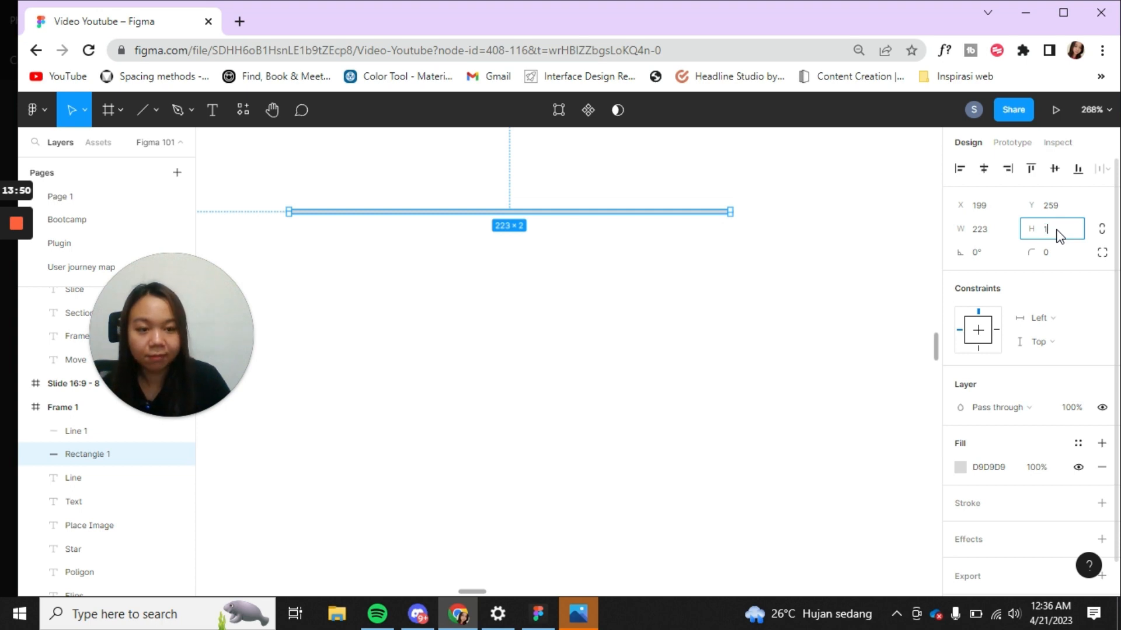
{"action": "key", "text": "Return"}
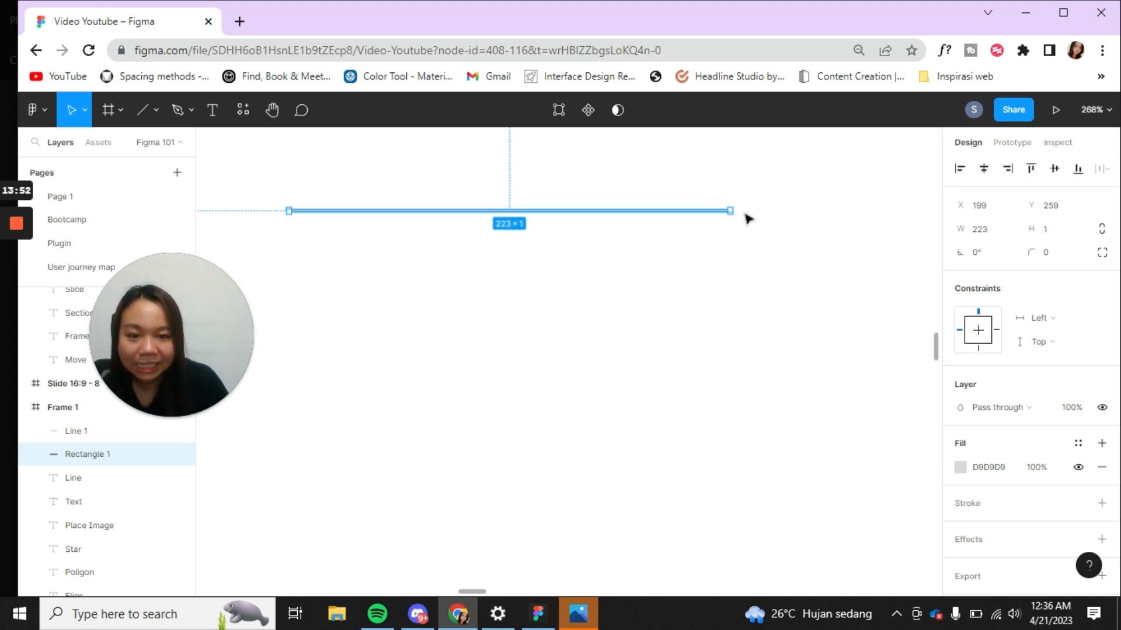
{"action": "scroll", "coordinate": [748, 218], "scroll_direction": "down", "scroll_amount": 2}
{"action": "scroll", "coordinate": [747, 217], "scroll_direction": "up", "scroll_amount": 2}
{"action": "scroll", "coordinate": [741, 205], "scroll_direction": "down", "scroll_amount": 2}
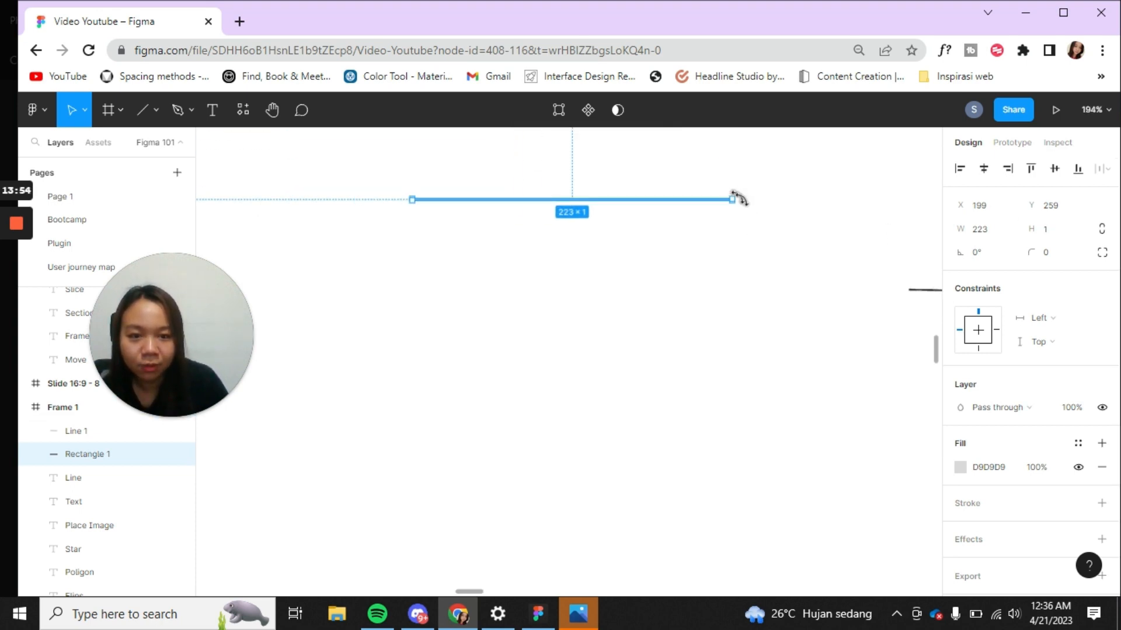
Widen the thin rectangle under the Rectangle heading to a width of about 249.
{"action": "scroll", "coordinate": [736, 199], "scroll_direction": "up", "scroll_amount": 5}
{"action": "left_click_drag", "start_coordinate": [792, 202], "coordinate": [651, 218]}
{"action": "scroll", "coordinate": [566, 223], "scroll_direction": "up", "scroll_amount": 3}
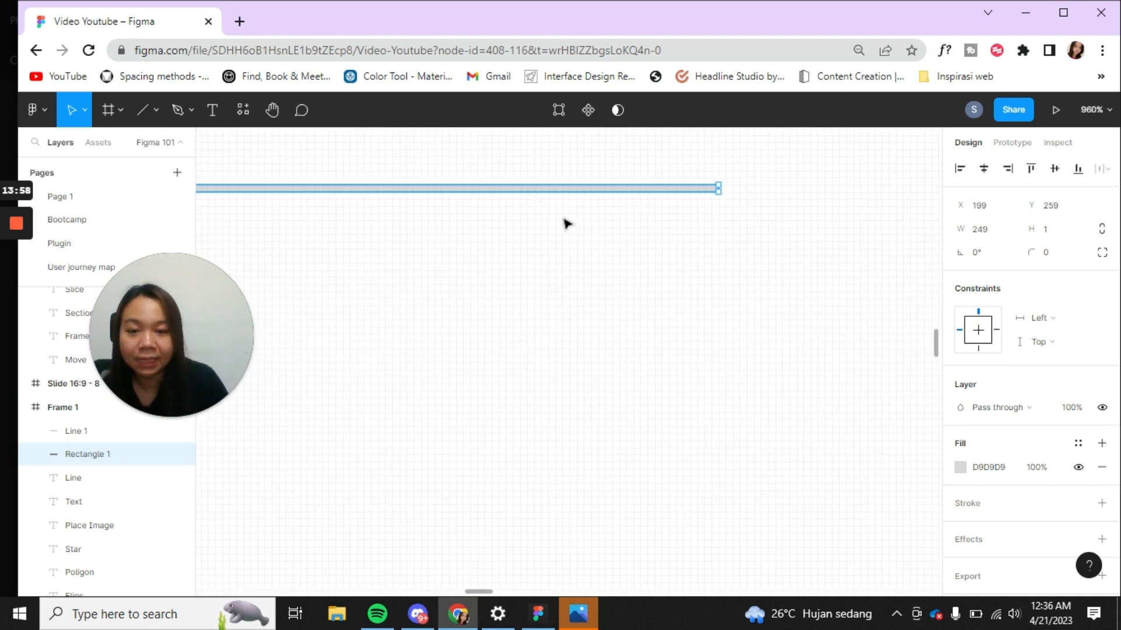
{"action": "scroll", "coordinate": [565, 222], "scroll_direction": "down", "scroll_amount": 10}
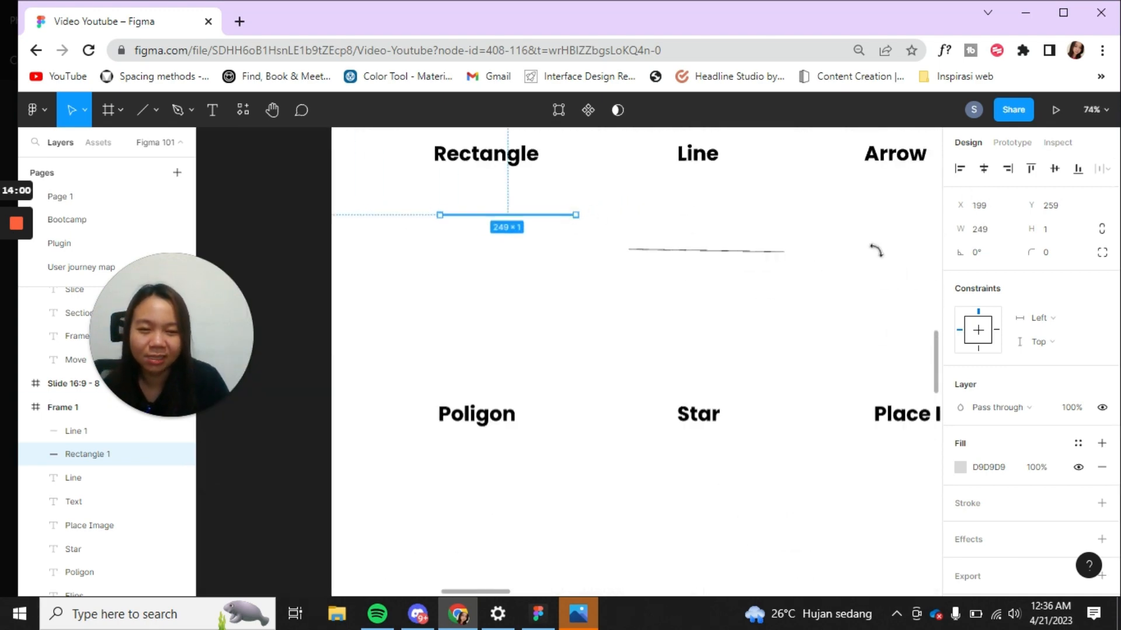
Raise the right end of the line under the Line heading so it slopes about 19° with a length of about 291.
{"action": "scroll", "coordinate": [829, 268], "scroll_direction": "up", "scroll_amount": 1}
{"action": "left_click", "coordinate": [775, 258]}
{"action": "left_click", "coordinate": [780, 249]}
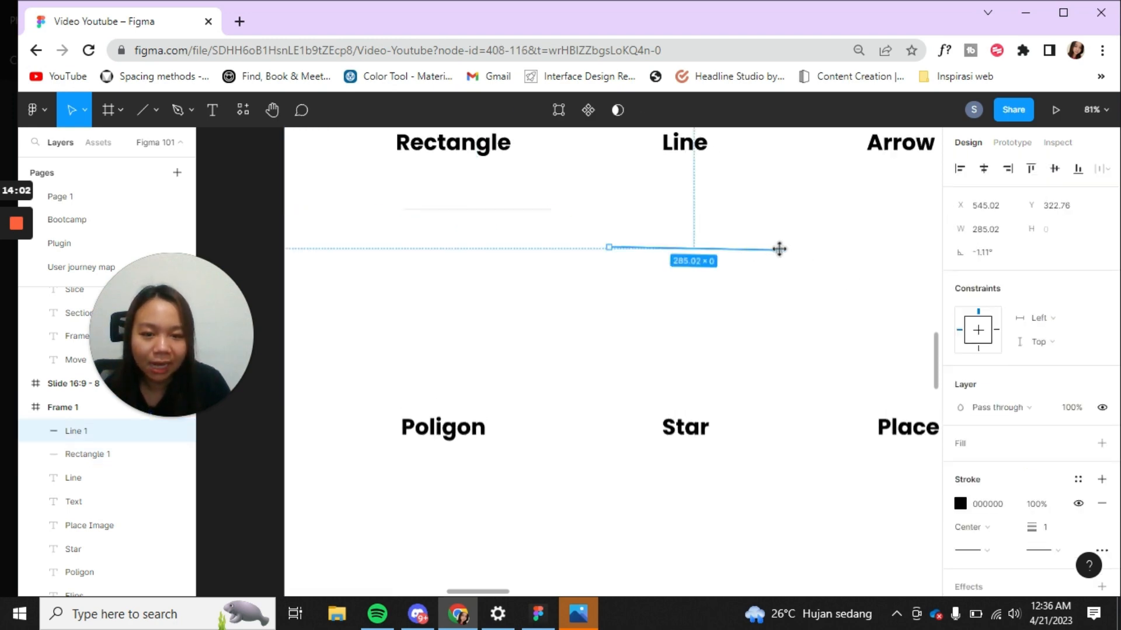
{"action": "left_click_drag", "start_coordinate": [779, 249], "coordinate": [773, 191]}
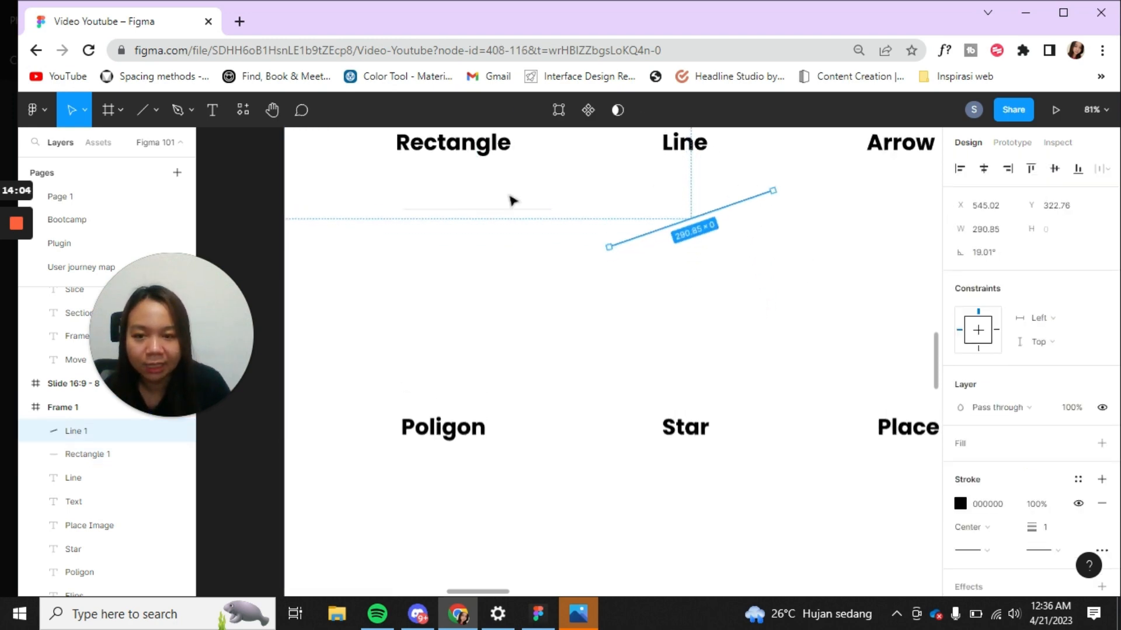
Stretch the thin rectangle under the Rectangle heading downward to a height of about 211.
{"action": "left_click", "coordinate": [421, 225]}
{"action": "left_click", "coordinate": [426, 210]}
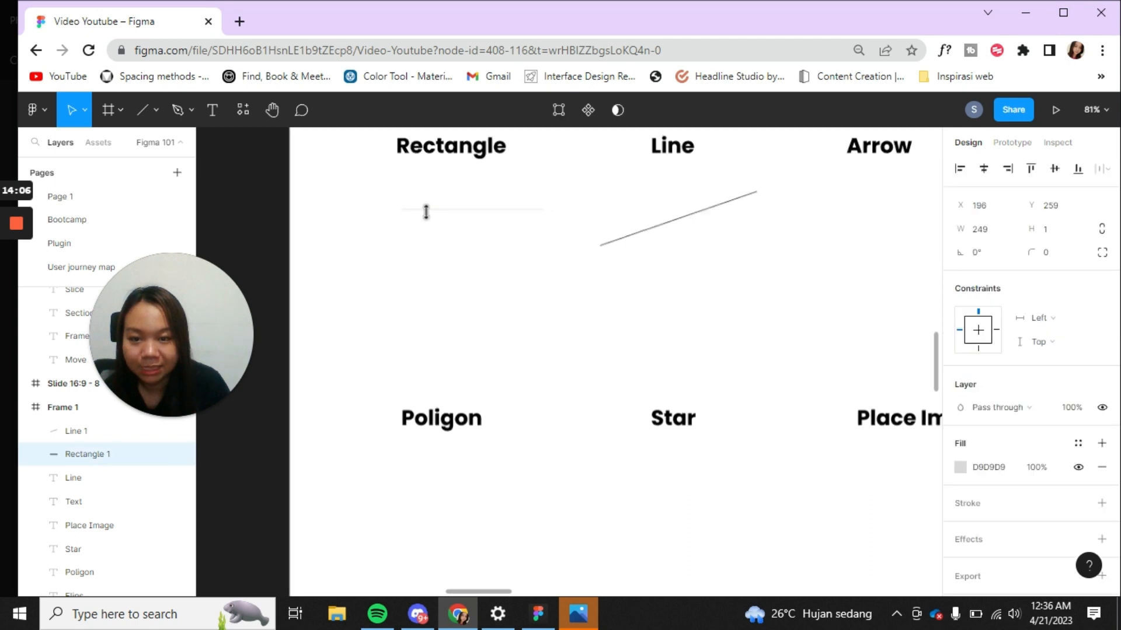
{"action": "scroll", "coordinate": [426, 210], "scroll_direction": "down", "scroll_amount": 1}
{"action": "scroll", "coordinate": [425, 211], "scroll_direction": "up", "scroll_amount": 4}
{"action": "left_click_drag", "start_coordinate": [426, 211], "coordinate": [411, 447]}
{"action": "scroll", "coordinate": [401, 395], "scroll_direction": "up", "scroll_amount": 2}
{"action": "scroll", "coordinate": [401, 398], "scroll_direction": "down", "scroll_amount": 2}
{"action": "scroll", "coordinate": [400, 396], "scroll_direction": "down", "scroll_amount": 5}
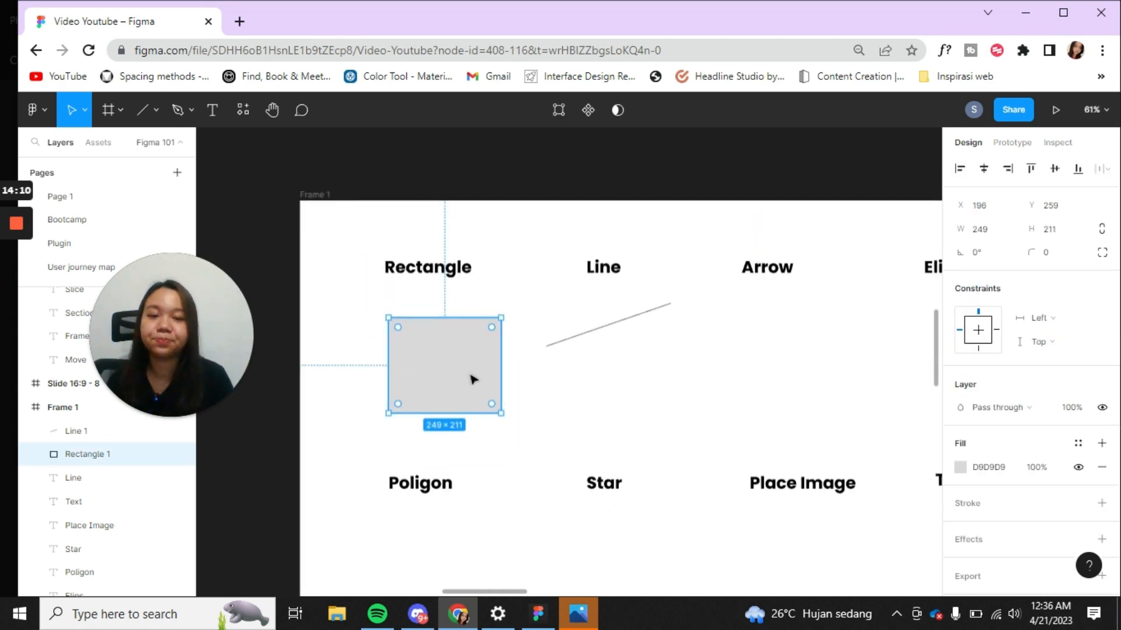
Draw a downward-sloping arrow about 340 long at about −27° under the Arrow heading, and inspect it up close.
{"action": "left_click", "coordinate": [157, 114]}
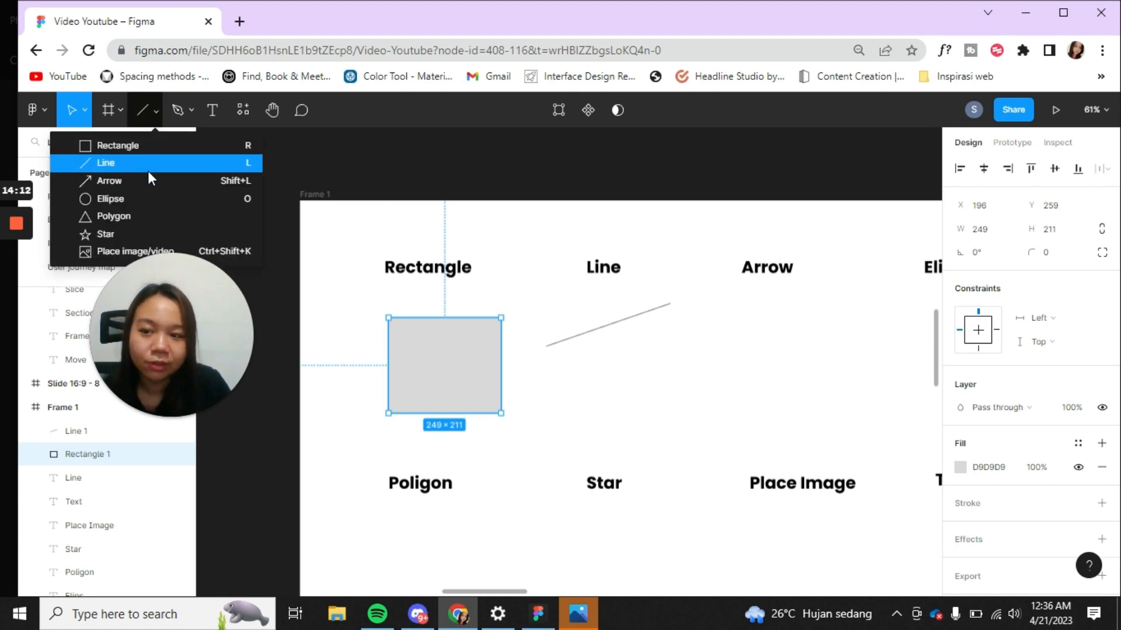
{"action": "left_click", "coordinate": [228, 180]}
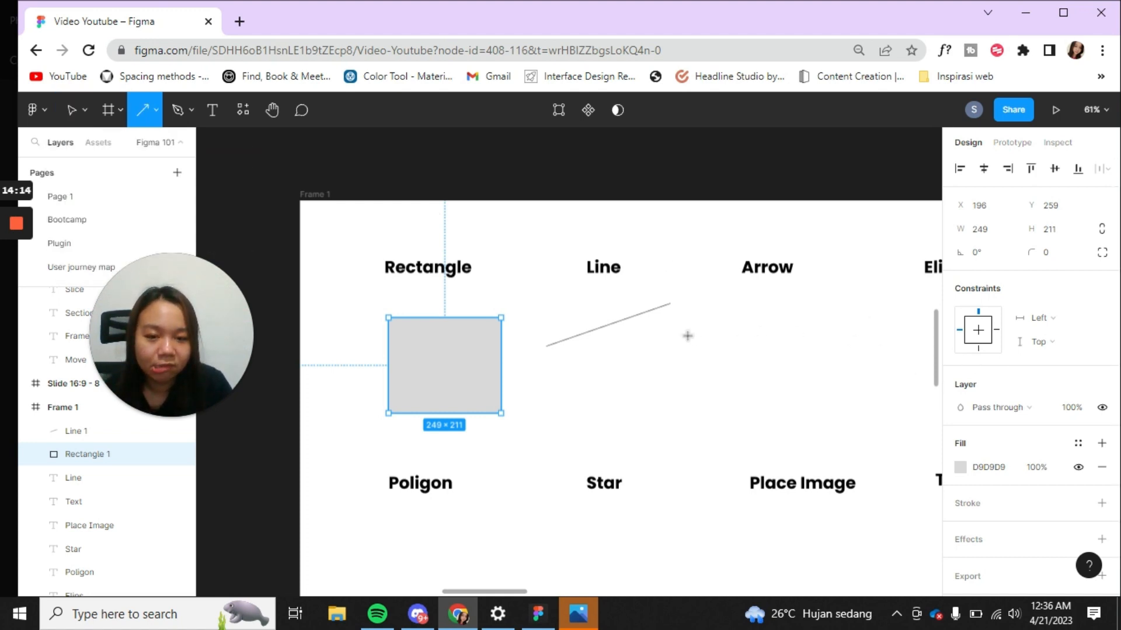
{"action": "left_click_drag", "start_coordinate": [695, 325], "coordinate": [832, 394]}
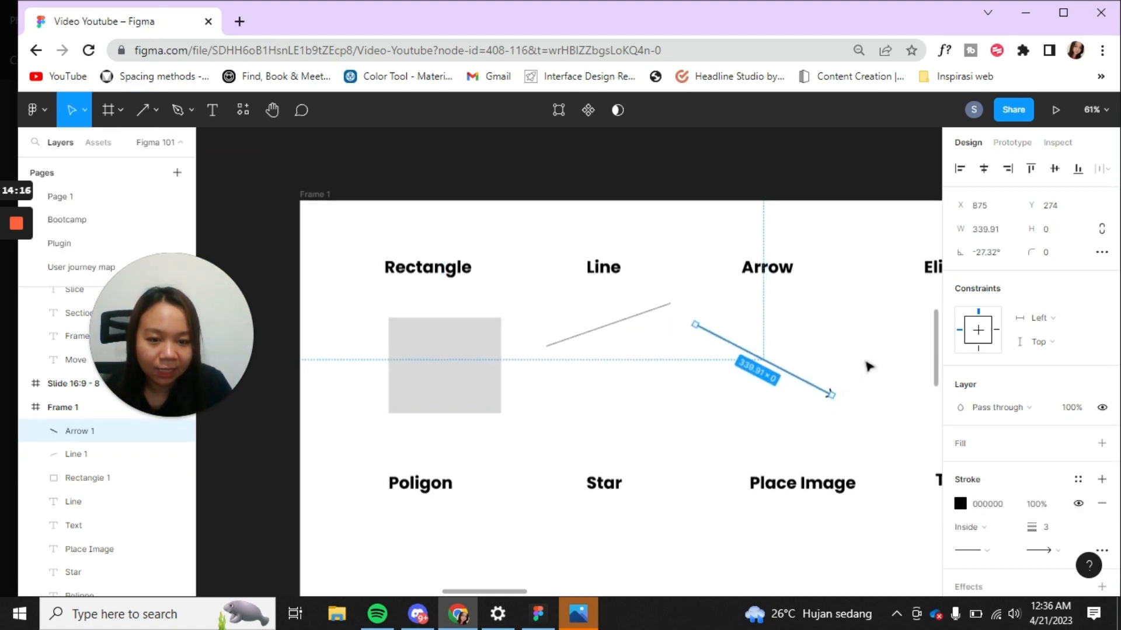
{"action": "left_click", "coordinate": [869, 366]}
{"action": "scroll", "coordinate": [866, 395], "scroll_direction": "down", "scroll_amount": 3, "text": "ctrl"}
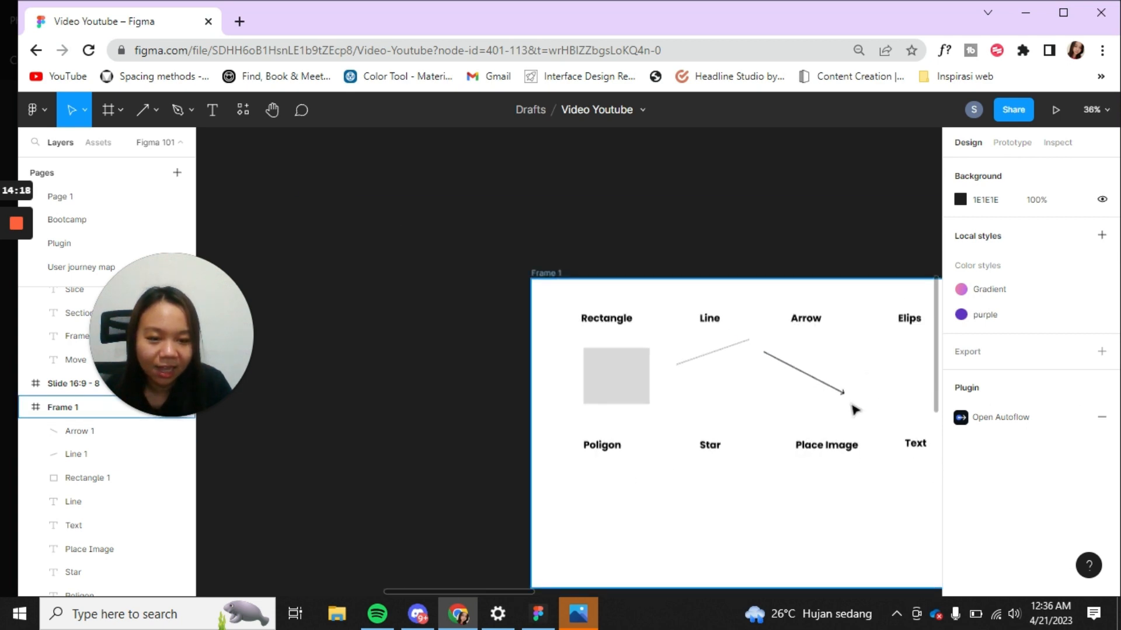
{"action": "scroll", "coordinate": [857, 405], "scroll_direction": "up", "scroll_amount": 4, "text": "ctrl"}
{"action": "scroll", "coordinate": [851, 393], "scroll_direction": "up", "scroll_amount": 5, "text": "ctrl"}
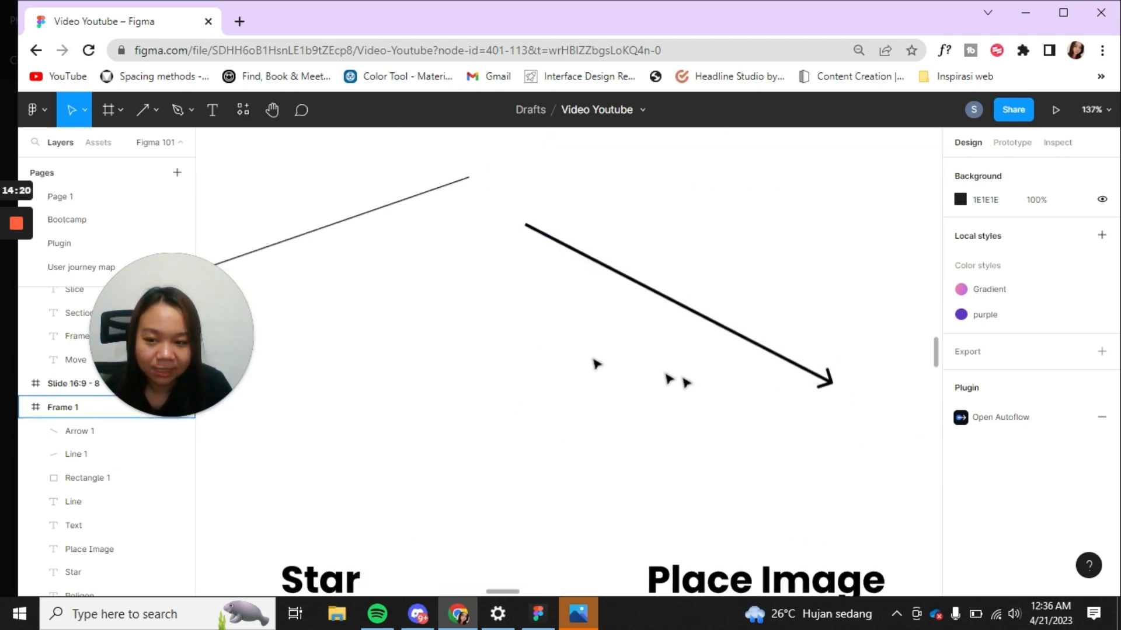
{"action": "scroll", "coordinate": [468, 344], "scroll_direction": "up", "scroll_amount": 1, "text": "ctrl"}
{"action": "scroll", "coordinate": [467, 339], "scroll_direction": "down", "scroll_amount": 2}
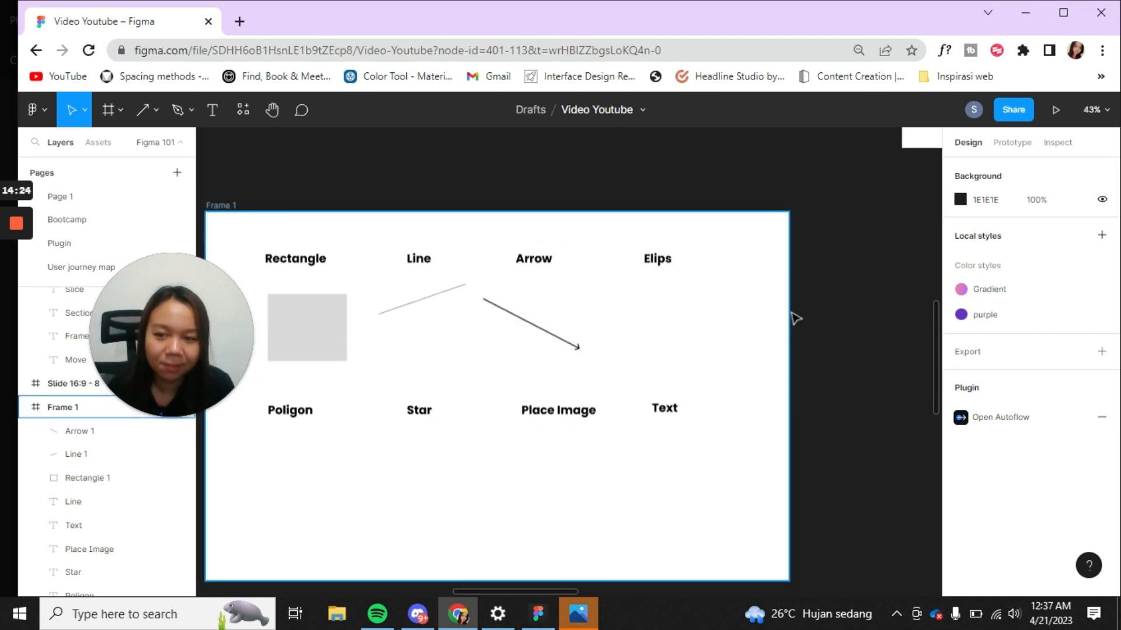
Draw an ellipse about 298 × 328 under the Elips heading and shift it slightly left to X 1365, Y 201.
{"action": "scroll", "coordinate": [841, 314], "scroll_direction": "up", "scroll_amount": 1}
{"action": "scroll", "coordinate": [853, 333], "scroll_direction": "up", "scroll_amount": 1}
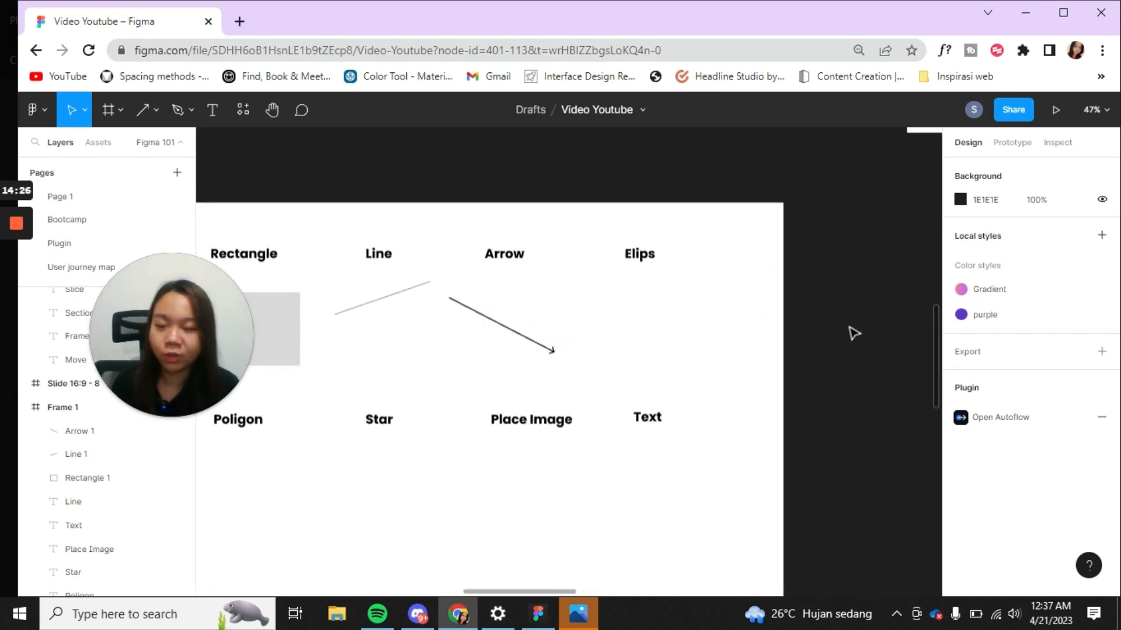
{"action": "scroll", "coordinate": [848, 322], "scroll_direction": "down", "scroll_amount": 1}
{"action": "scroll", "coordinate": [848, 323], "scroll_direction": "up", "scroll_amount": 5}
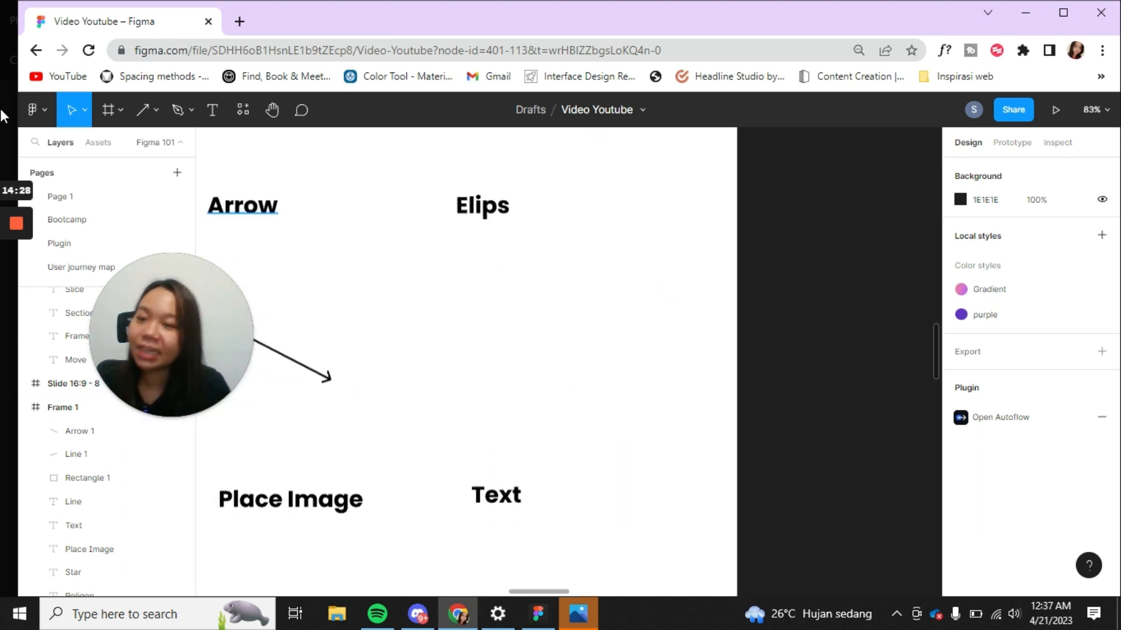
{"action": "left_click", "coordinate": [143, 111]}
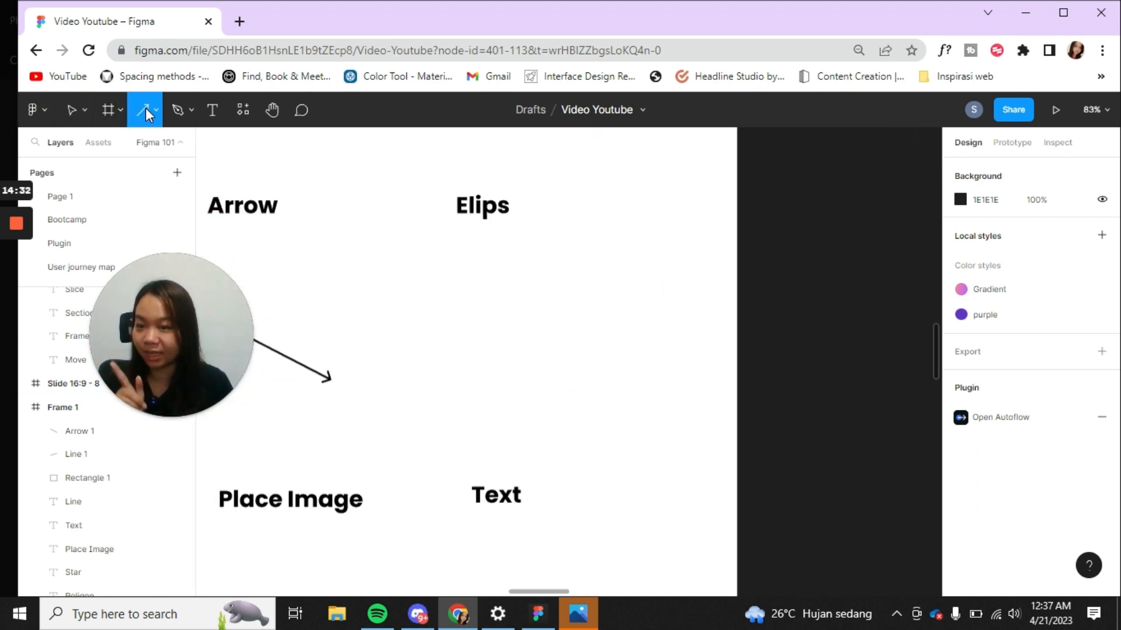
{"action": "left_click", "coordinate": [153, 108]}
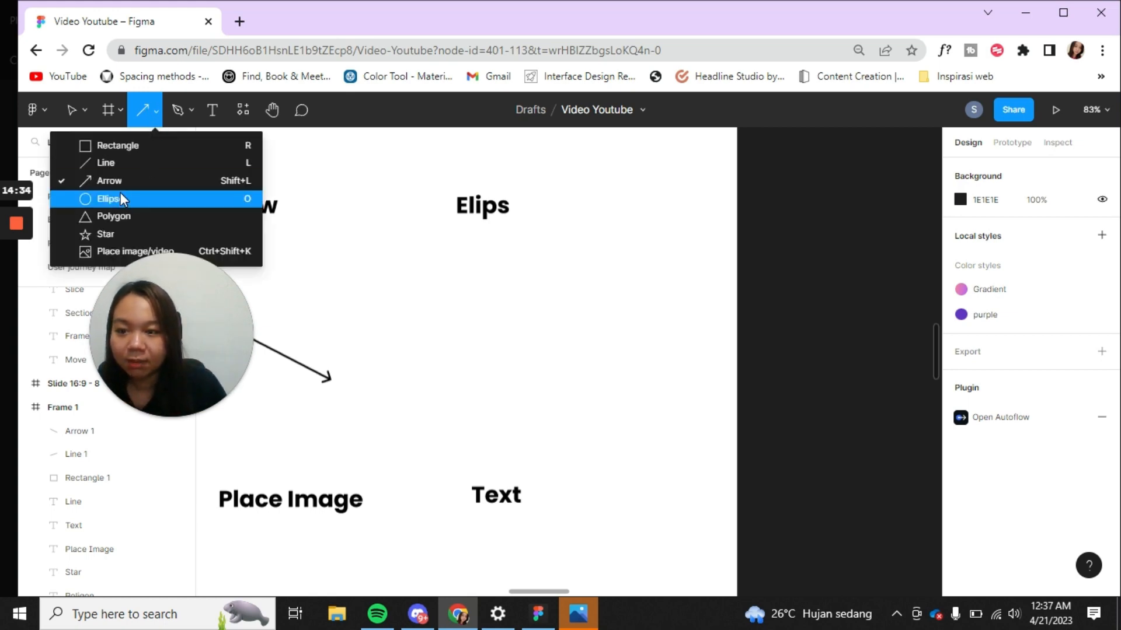
{"action": "left_click", "coordinate": [120, 196]}
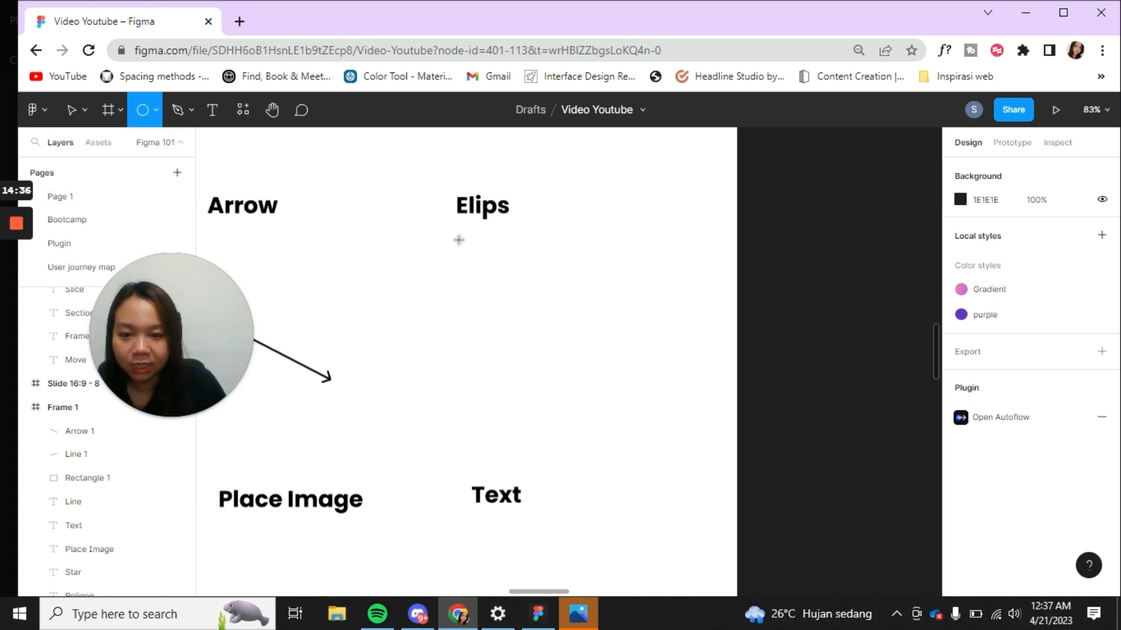
{"action": "mouse_move", "coordinate": [459, 240]}
{"action": "left_mouse_down"}
{"action": "mouse_move", "coordinate": [621, 393]}
{"action": "mouse_move", "coordinate": [633, 450]}
{"action": "mouse_move", "coordinate": [639, 443]}
{"action": "left_mouse_up"}
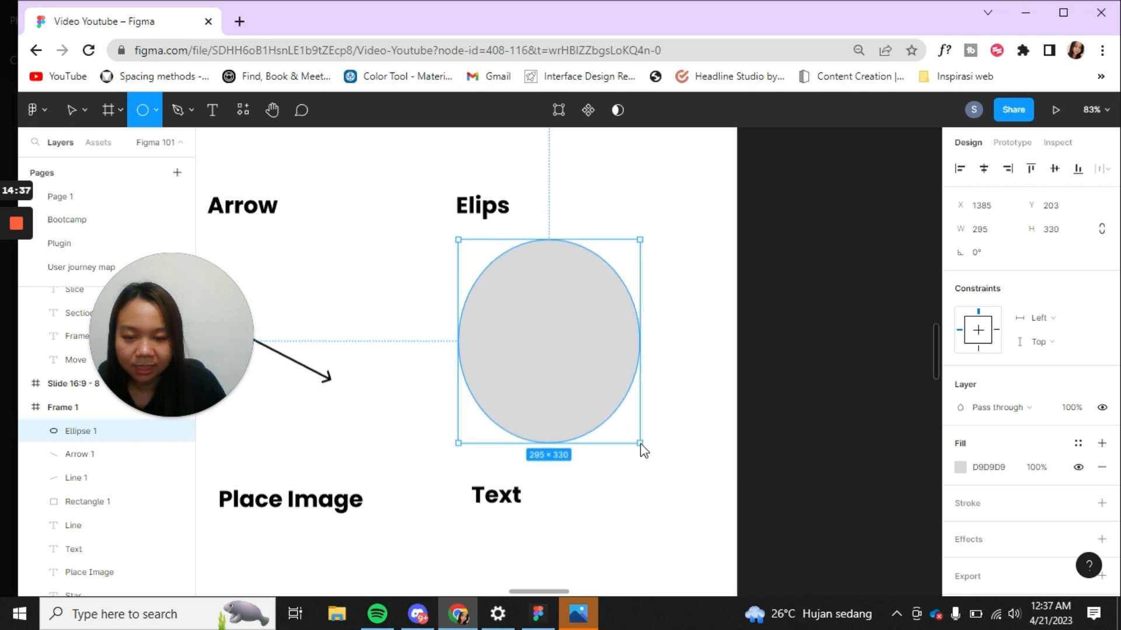
{"action": "key", "text": "Escape"}
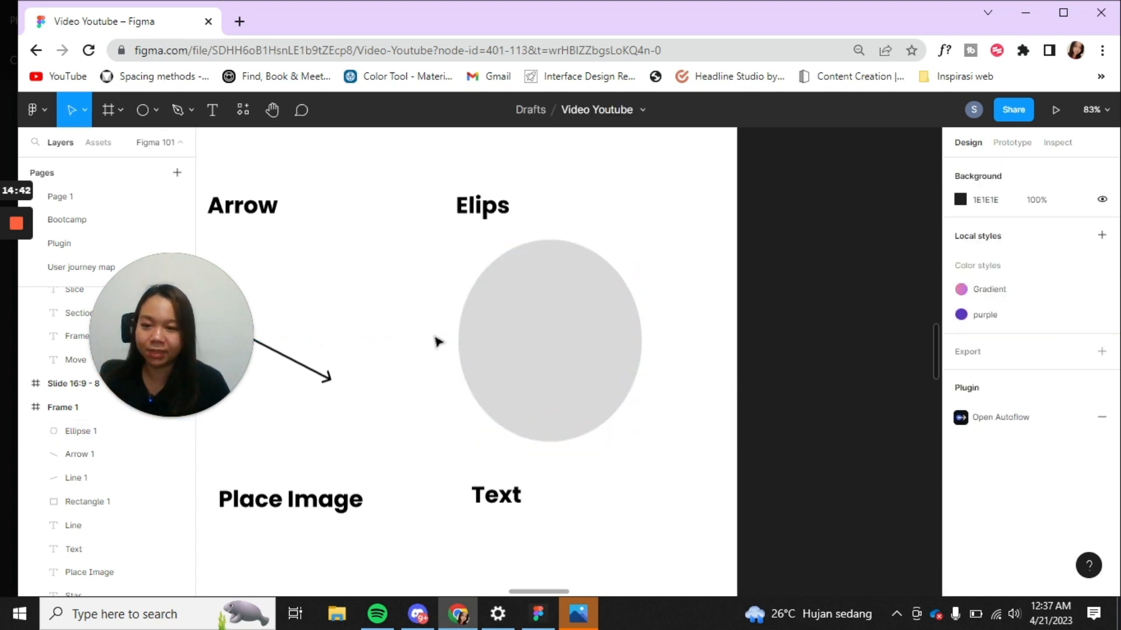
{"action": "left_click", "coordinate": [530, 313]}
{"action": "left_click_drag", "start_coordinate": [530, 312], "coordinate": [520, 310]}
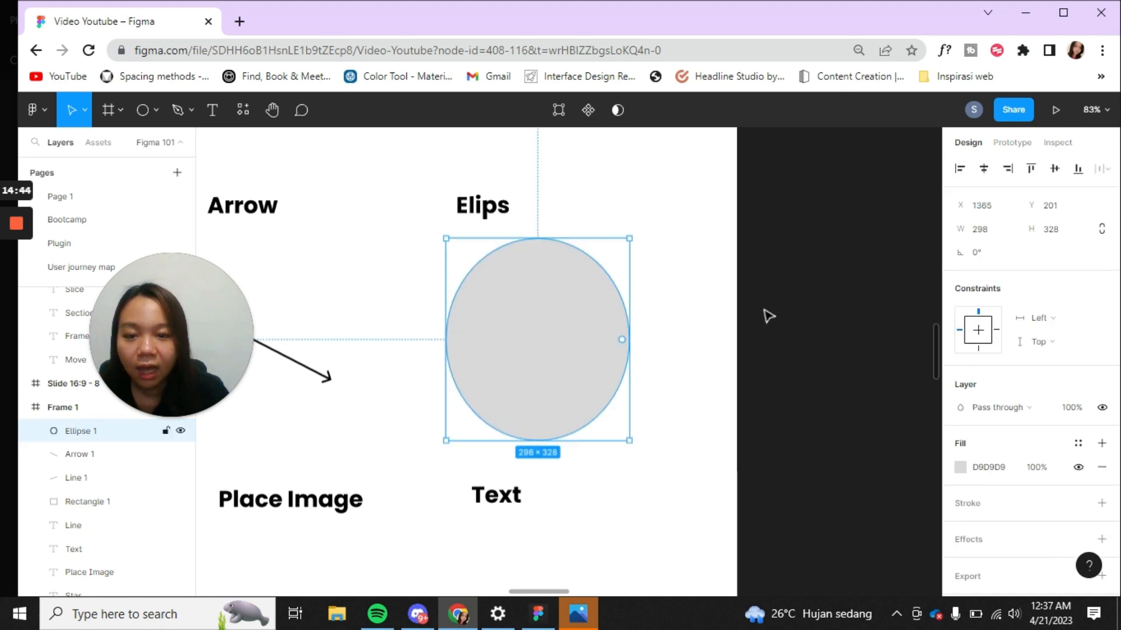
Draw a three-sided polygon about 415 × 368 under the Poligon heading, rotate it to about −0.44°, and deselect it.
{"action": "scroll", "coordinate": [768, 316], "scroll_direction": "down", "scroll_amount": 5}
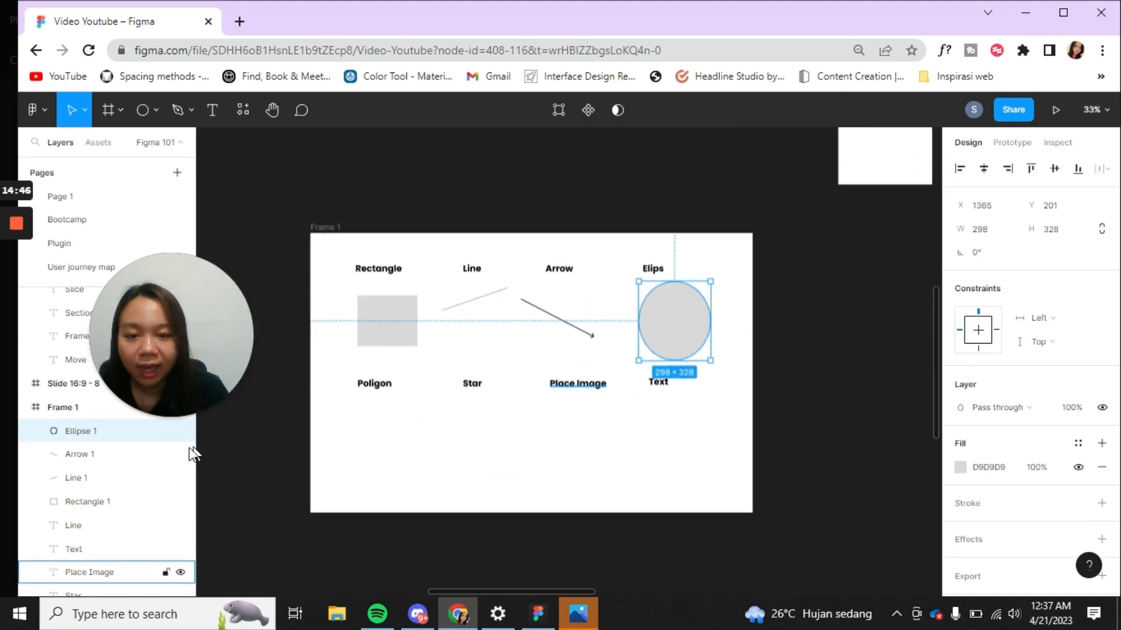
{"action": "scroll", "coordinate": [341, 447], "scroll_direction": "up", "scroll_amount": 4}
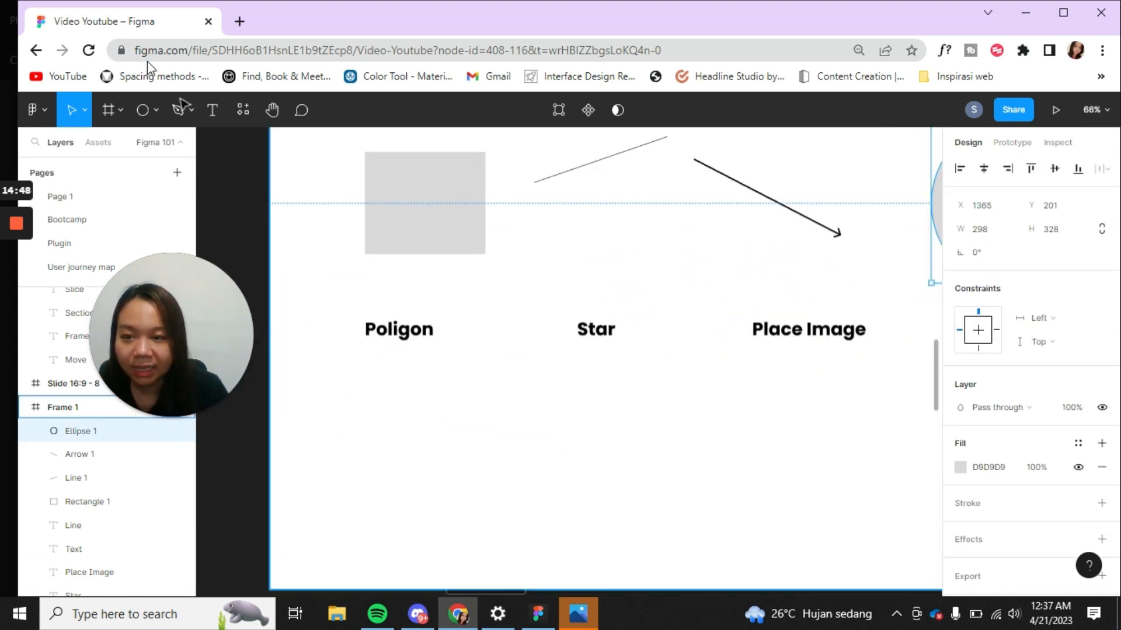
{"action": "left_click", "coordinate": [154, 109]}
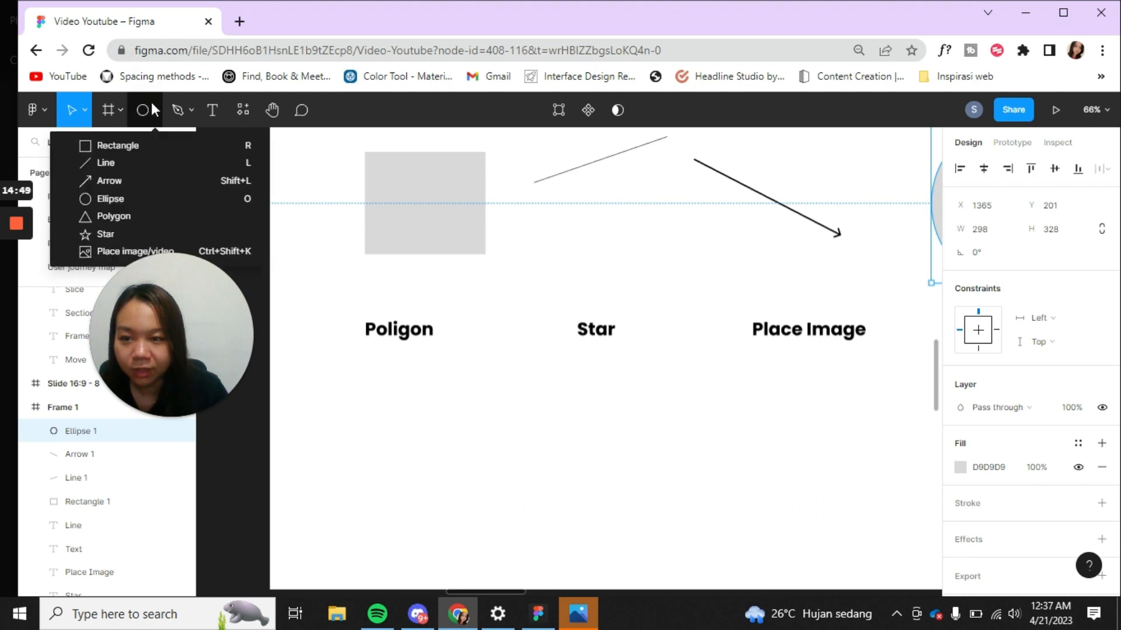
{"action": "left_click", "coordinate": [135, 215]}
{"action": "left_click_drag", "start_coordinate": [333, 369], "coordinate": [534, 548]}
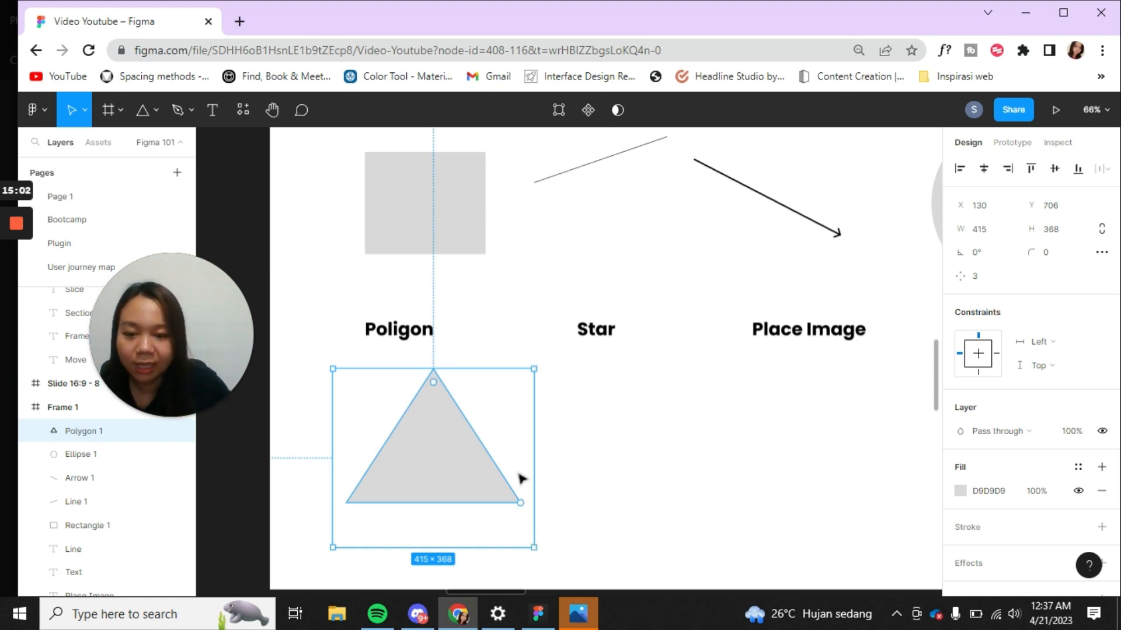
{"action": "left_click_drag", "start_coordinate": [532, 556], "coordinate": [534, 555]}
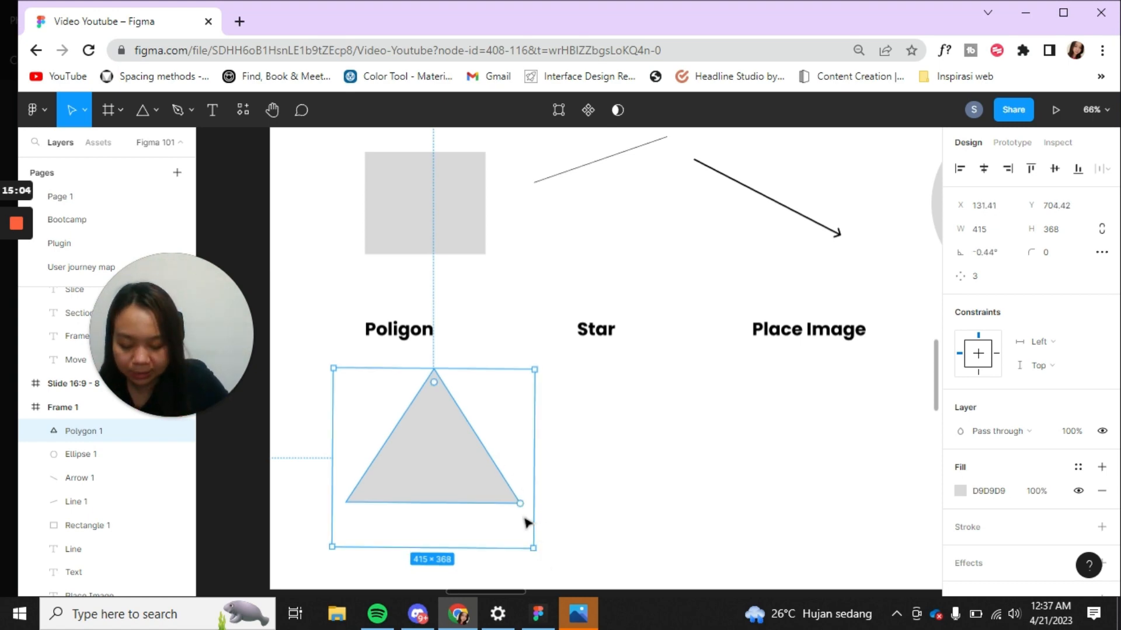
{"action": "scroll", "coordinate": [506, 501], "scroll_direction": "up", "scroll_amount": 2}
{"action": "key", "text": "super"}
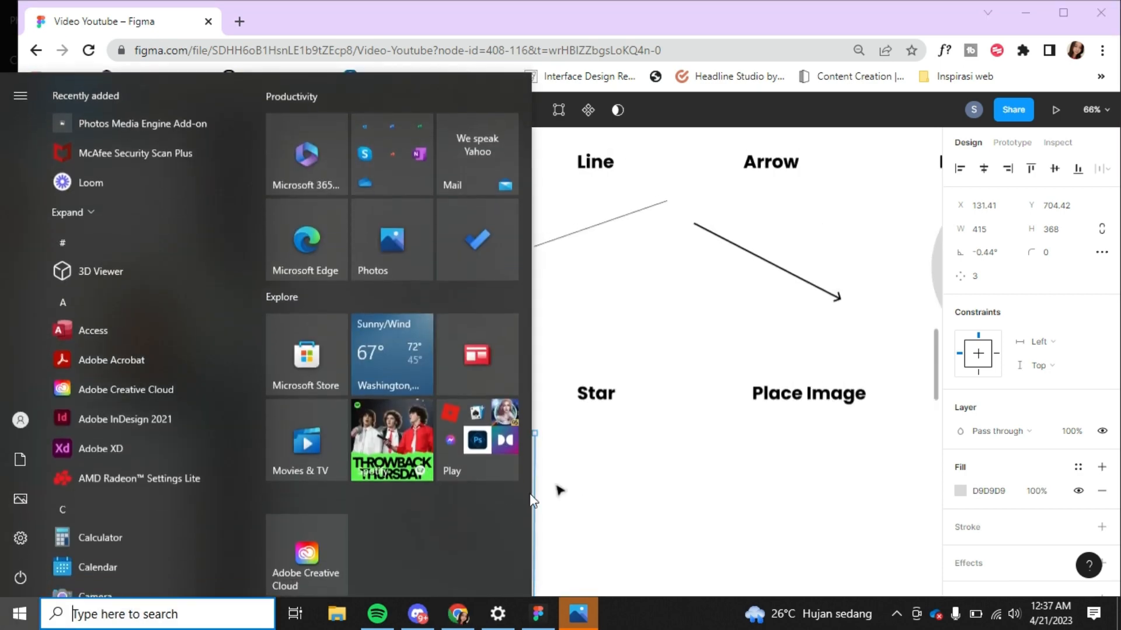
{"action": "left_click", "coordinate": [548, 524]}
Enter vector editing on the triangle and move its lower-right corner point to about X 521, Y 991.
{"action": "scroll", "coordinate": [541, 525], "scroll_direction": "up", "scroll_amount": 1}
{"action": "scroll", "coordinate": [541, 511], "scroll_direction": "down", "scroll_amount": 3}
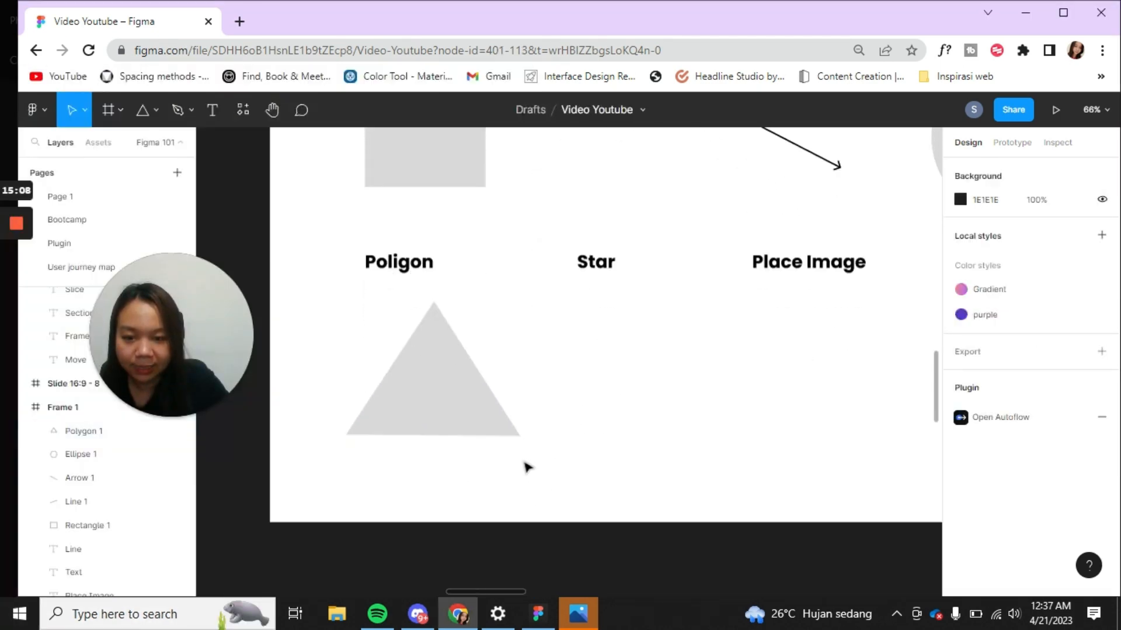
{"action": "scroll", "coordinate": [513, 438], "scroll_direction": "down", "scroll_amount": 2}
{"action": "scroll", "coordinate": [505, 414], "scroll_direction": "up", "scroll_amount": 8}
{"action": "double_click", "coordinate": [513, 418]}
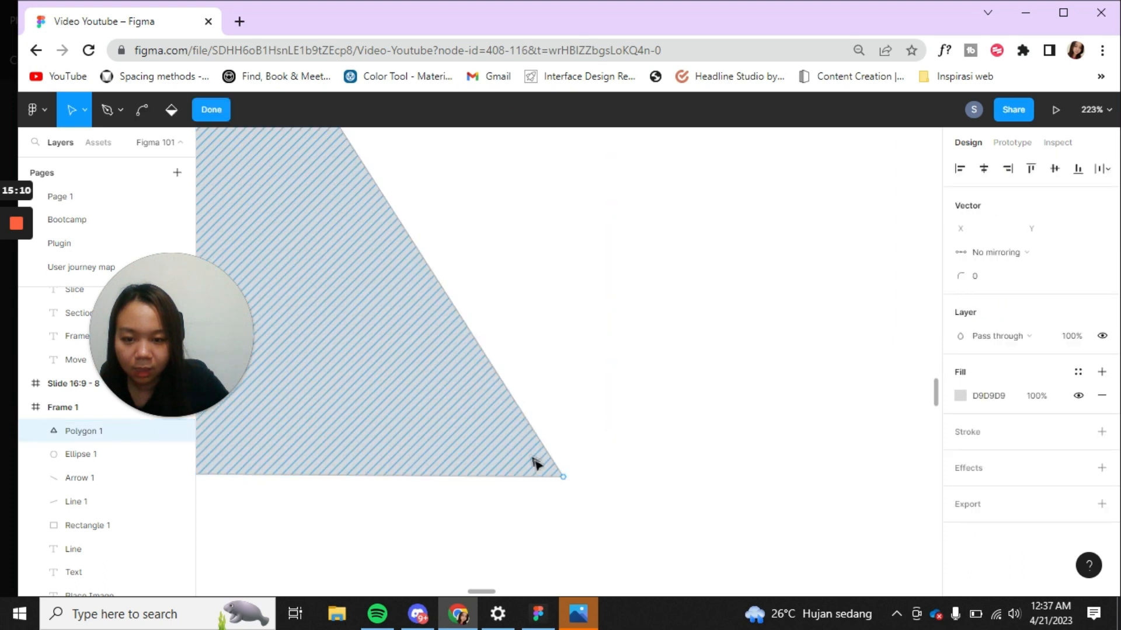
{"action": "left_click", "coordinate": [564, 481]}
{"action": "scroll", "coordinate": [565, 482], "scroll_direction": "down", "scroll_amount": 4}
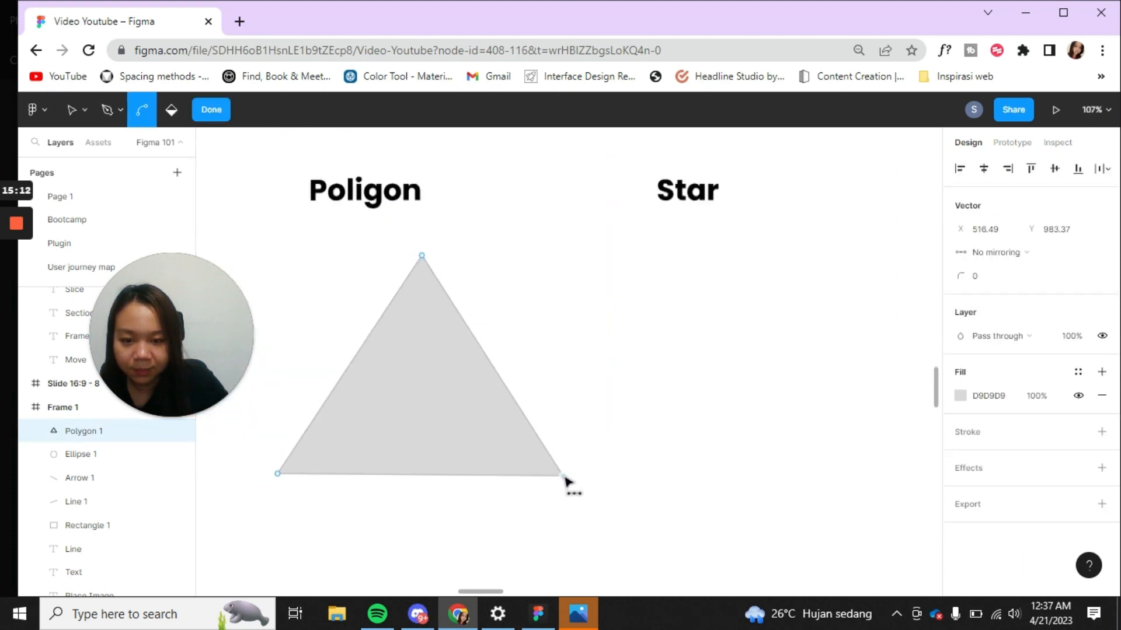
{"action": "scroll", "coordinate": [564, 482], "scroll_direction": "up", "scroll_amount": 6}
{"action": "mouse_move", "coordinate": [565, 482]}
{"action": "left_mouse_down"}
{"action": "mouse_move", "coordinate": [578, 419]}
{"action": "mouse_move", "coordinate": [581, 500]}
{"action": "left_mouse_up"}
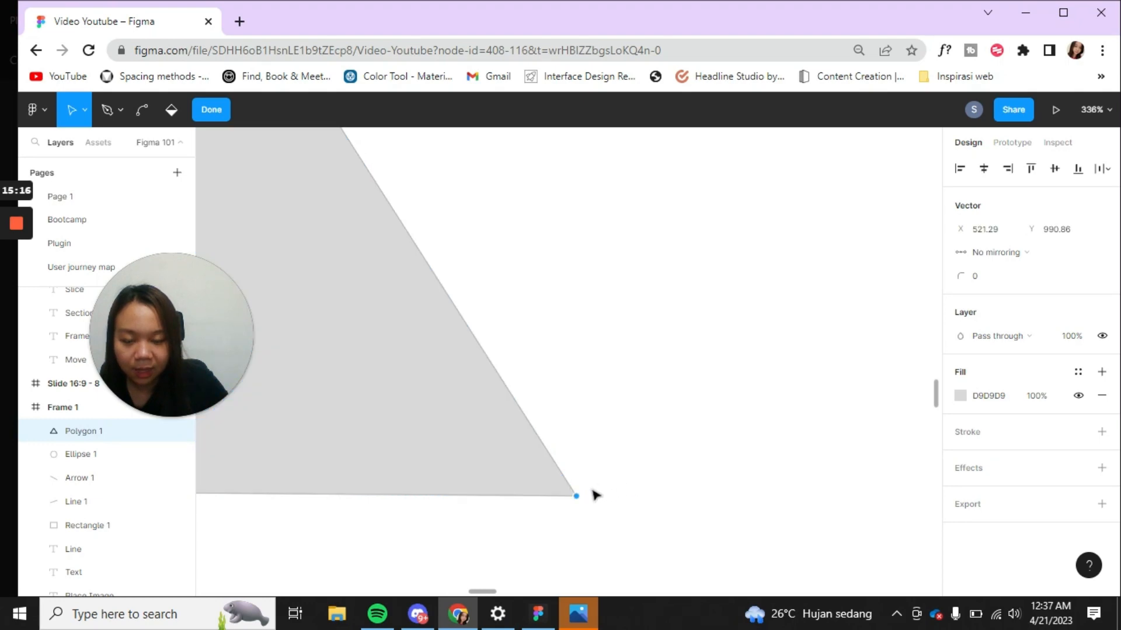
Try deleting the triangle's lower-right corner point, and undo the deletion.
{"action": "key", "text": "Delete"}
{"action": "scroll", "coordinate": [586, 496], "scroll_direction": "up", "scroll_amount": 2}
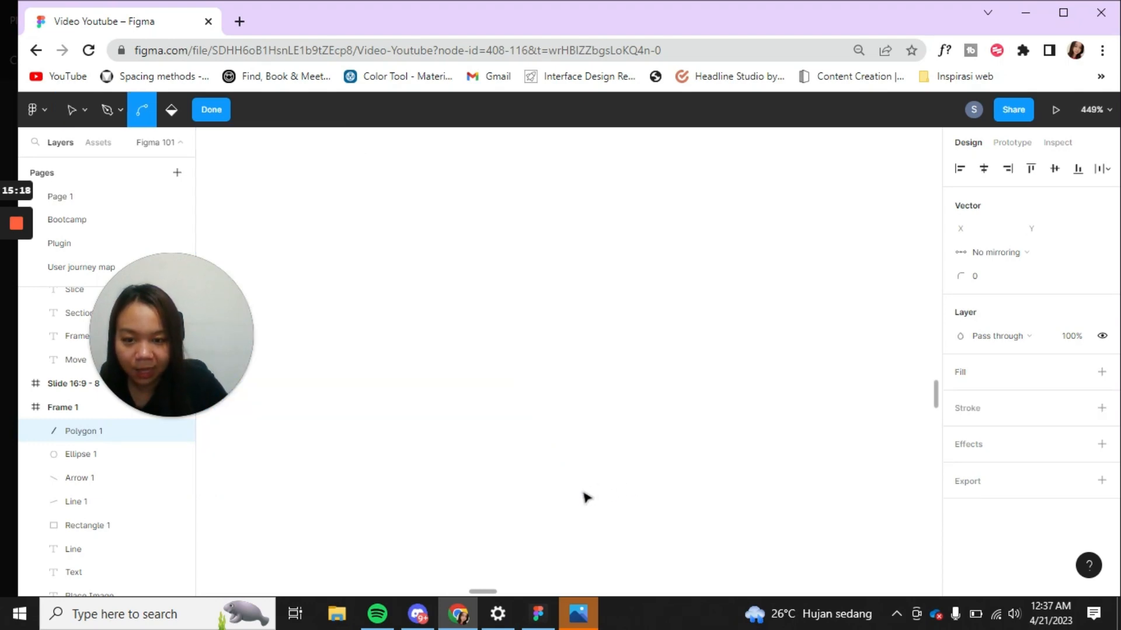
{"action": "key", "text": "ctrl"}
{"action": "key", "text": "ctrl+z"}
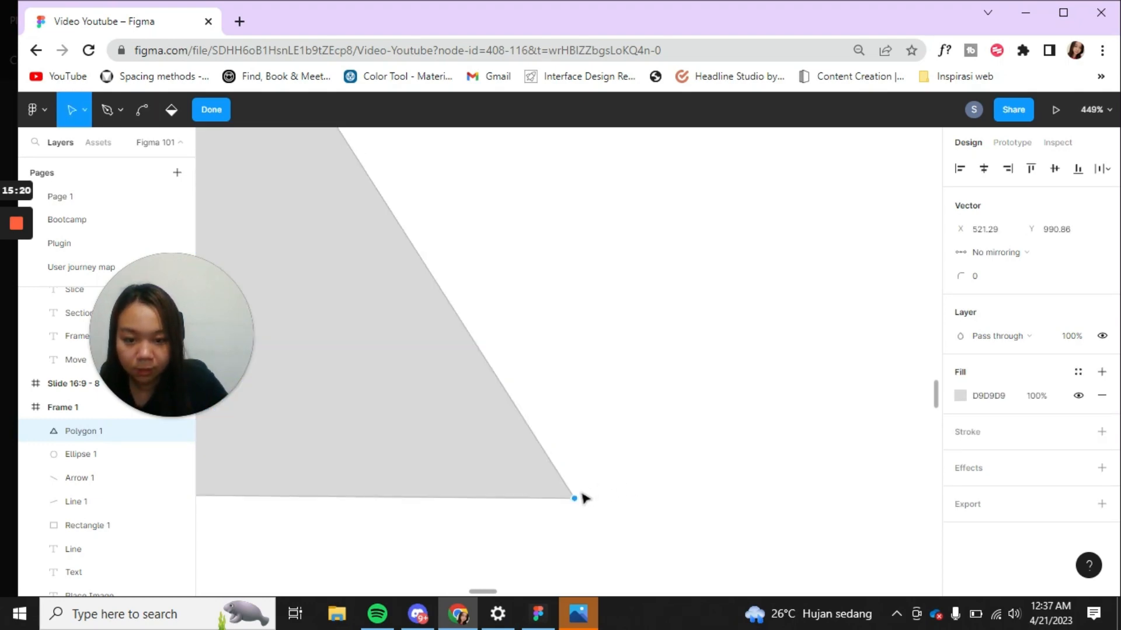
Round only the triangle's lower-right corner point with a corner radius of 21.
{"action": "left_click_drag", "start_coordinate": [576, 498], "coordinate": [579, 500]}
{"action": "scroll", "coordinate": [778, 360], "scroll_direction": "down", "scroll_amount": 3}
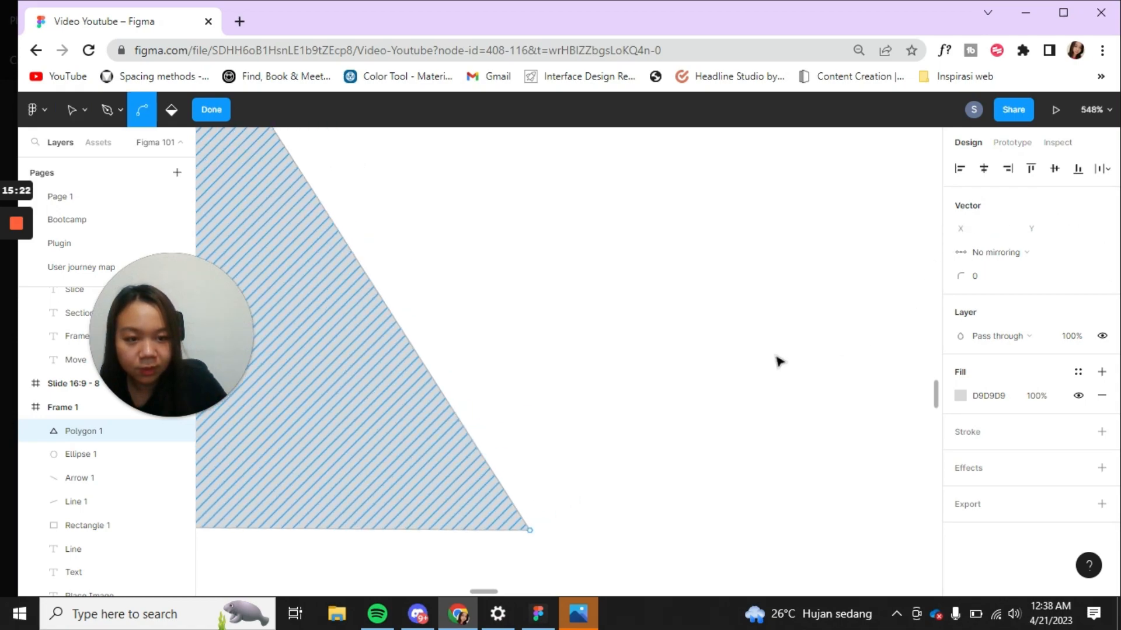
{"action": "left_click_drag", "start_coordinate": [963, 273], "coordinate": [1051, 280]}
{"action": "left_click_drag", "start_coordinate": [1108, 301], "coordinate": [985, 281]}
{"action": "scroll", "coordinate": [638, 304], "scroll_direction": "up", "scroll_amount": 3, "text": "ctrl"}
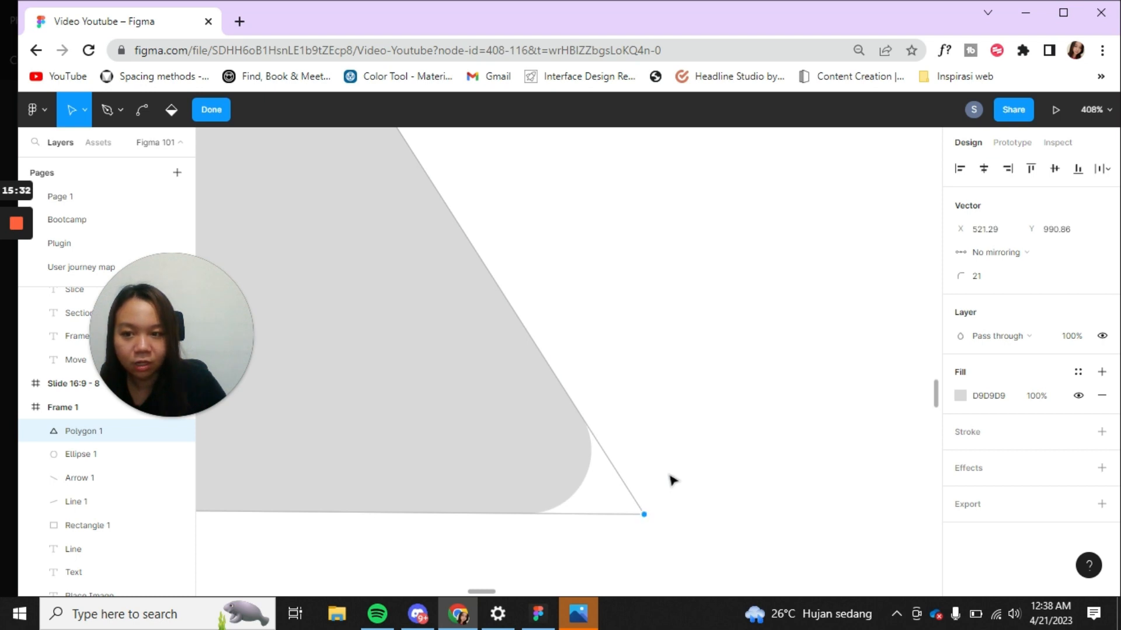
{"action": "scroll", "coordinate": [671, 479], "scroll_direction": "up", "scroll_amount": 1}
{"action": "scroll", "coordinate": [671, 479], "scroll_direction": "down", "scroll_amount": 3}
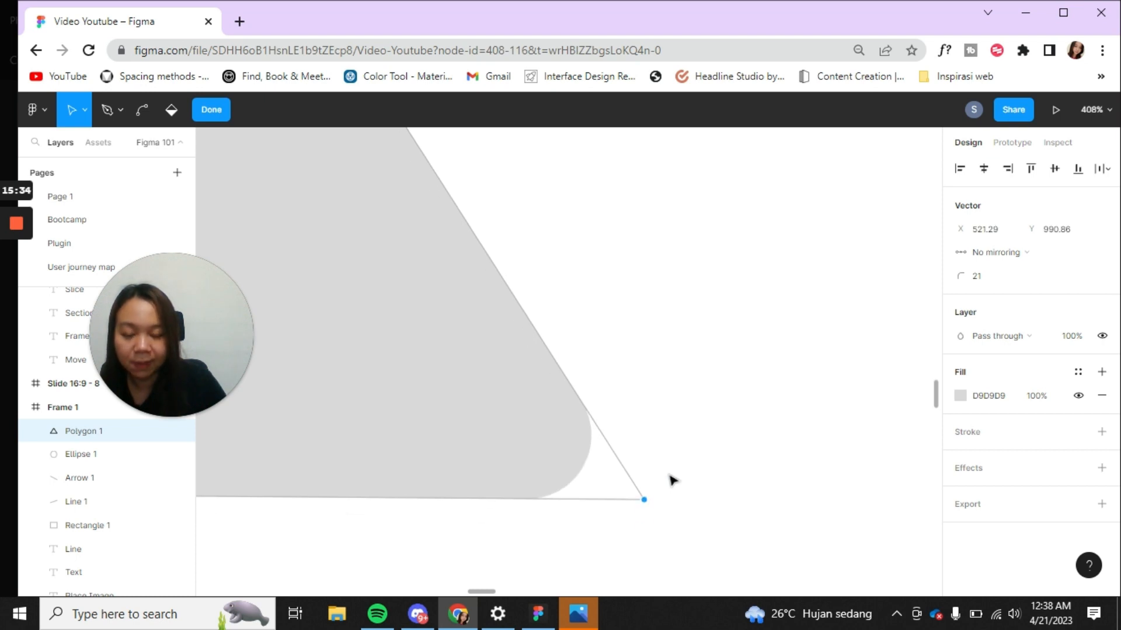
Finish vector editing on the triangle under the Poligon heading.
{"action": "scroll", "coordinate": [671, 480], "scroll_direction": "down", "scroll_amount": 10}
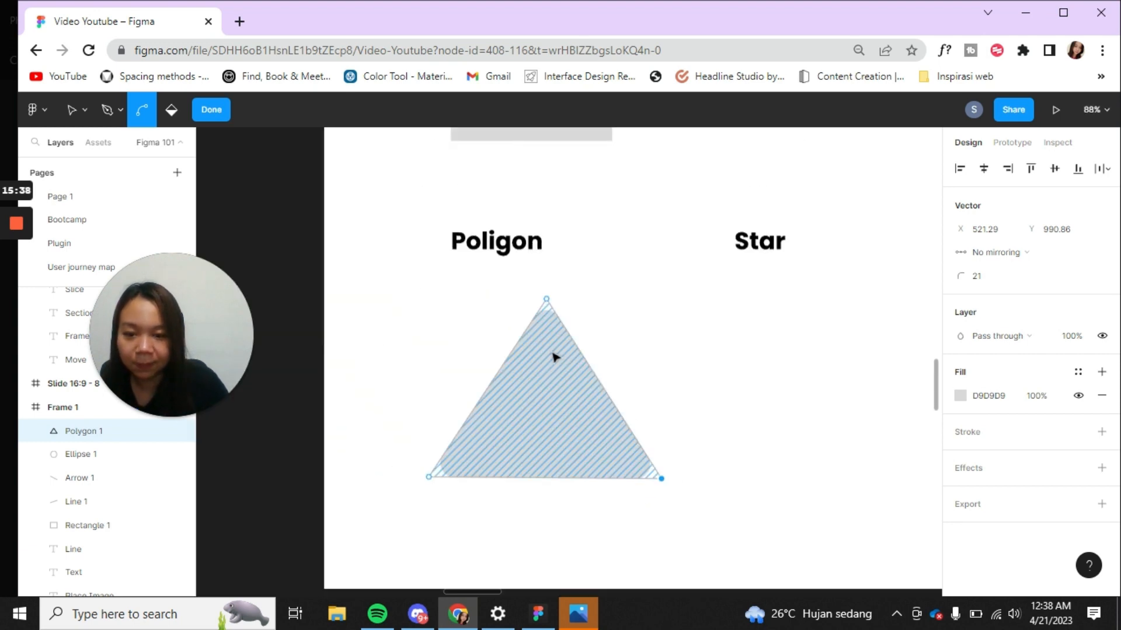
{"action": "scroll", "coordinate": [610, 380], "scroll_direction": "down", "scroll_amount": 5}
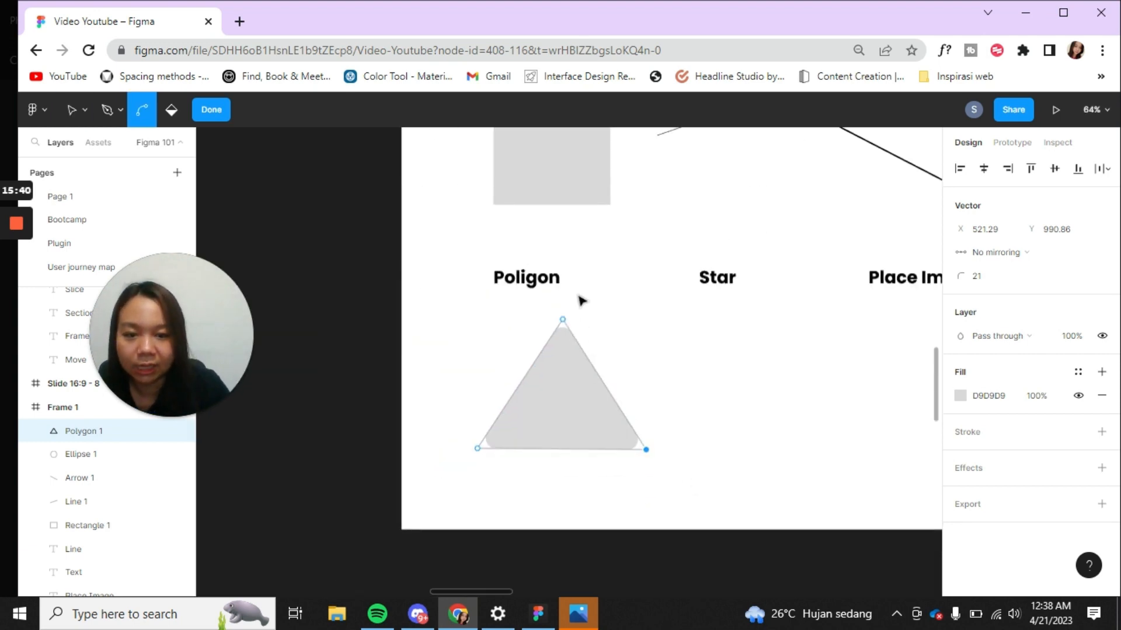
{"action": "scroll", "coordinate": [581, 302], "scroll_direction": "down", "scroll_amount": 4}
{"action": "scroll", "coordinate": [881, 228], "scroll_direction": "down", "scroll_amount": 2}
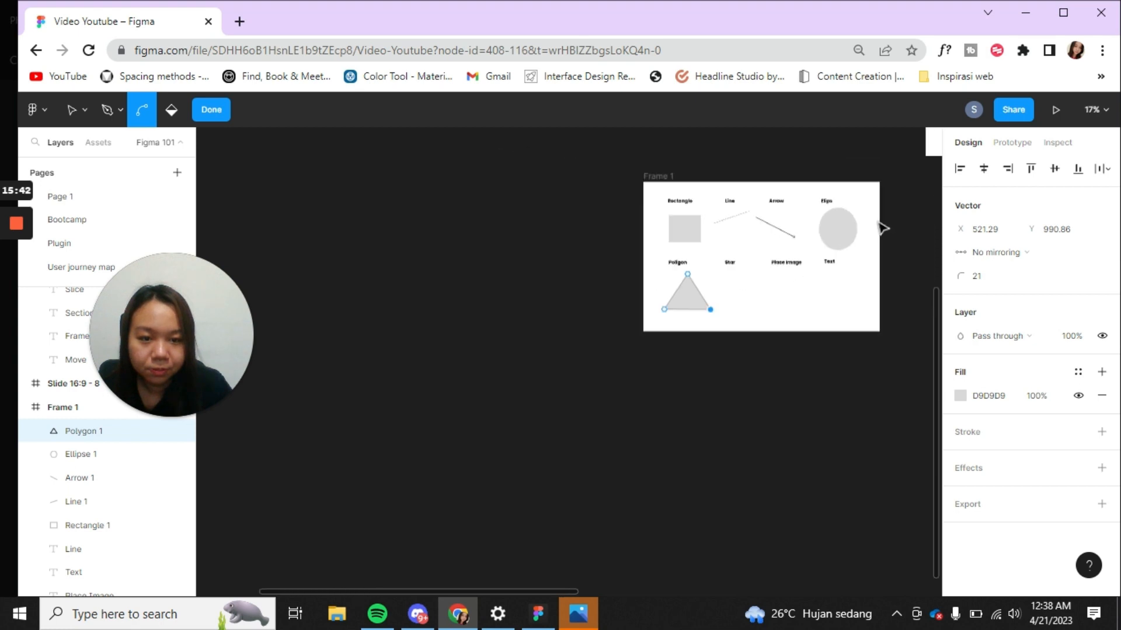
{"action": "scroll", "coordinate": [877, 230], "scroll_direction": "up", "scroll_amount": 2}
{"action": "scroll", "coordinate": [876, 230], "scroll_direction": "up", "scroll_amount": 2}
{"action": "key", "text": "Escape"}
Try reshaping the ellipse into a partial ring with a 53.23% sweep and 50.5% ratio, and undo the changes.
{"action": "left_click", "coordinate": [783, 217]}
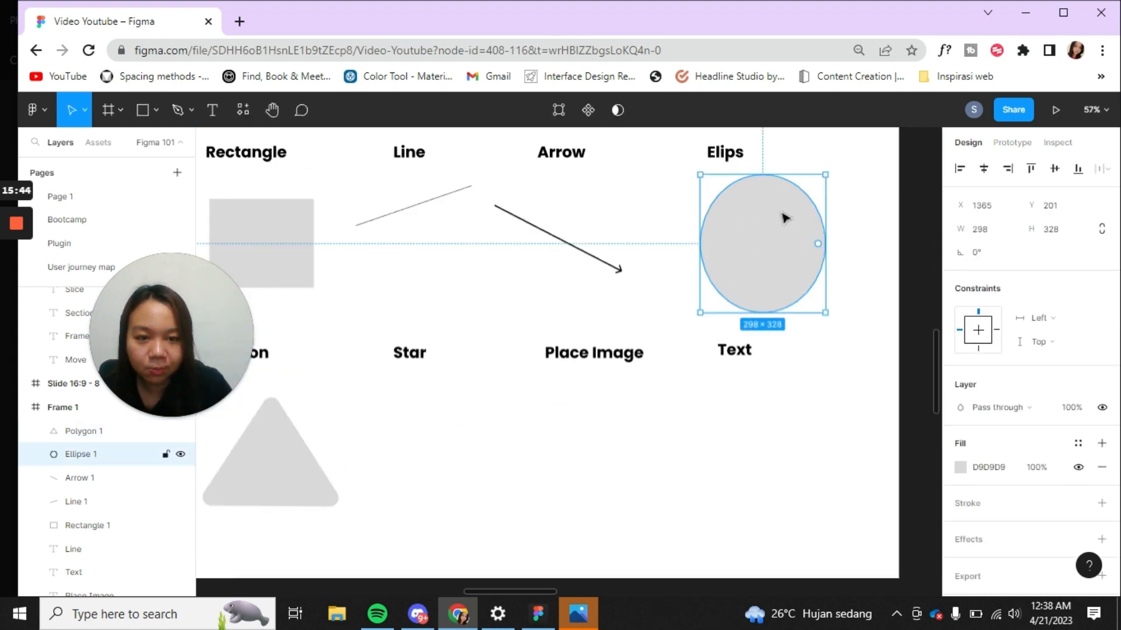
{"action": "scroll", "coordinate": [797, 225], "scroll_direction": "down", "scroll_amount": 1}
{"action": "scroll", "coordinate": [797, 225], "scroll_direction": "up", "scroll_amount": 4}
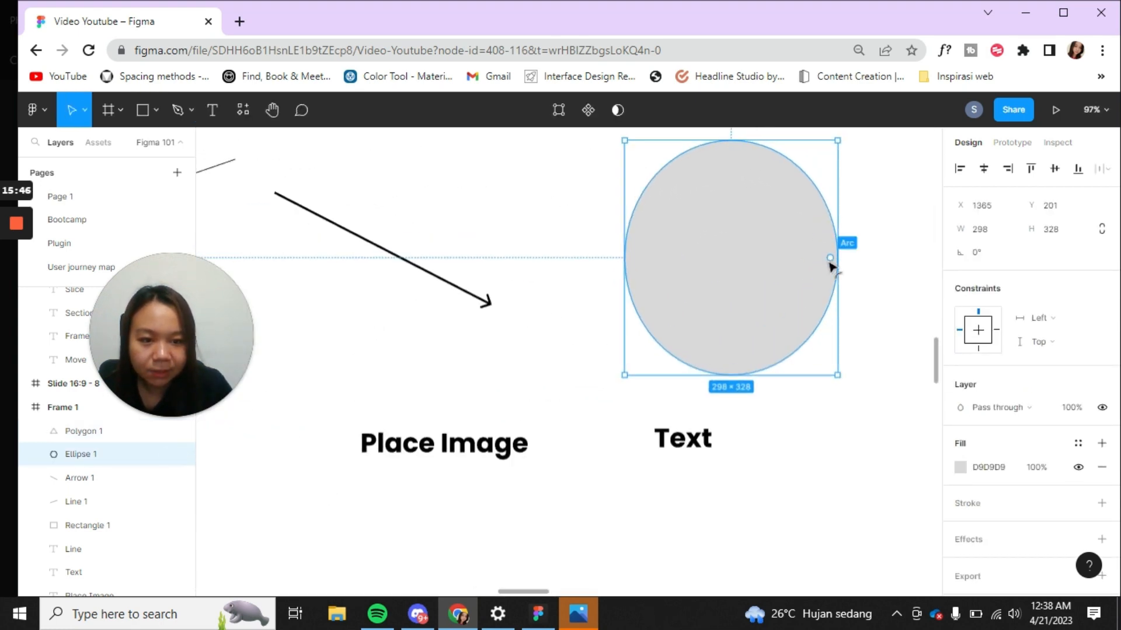
{"action": "left_click_drag", "start_coordinate": [830, 264], "coordinate": [731, 325]}
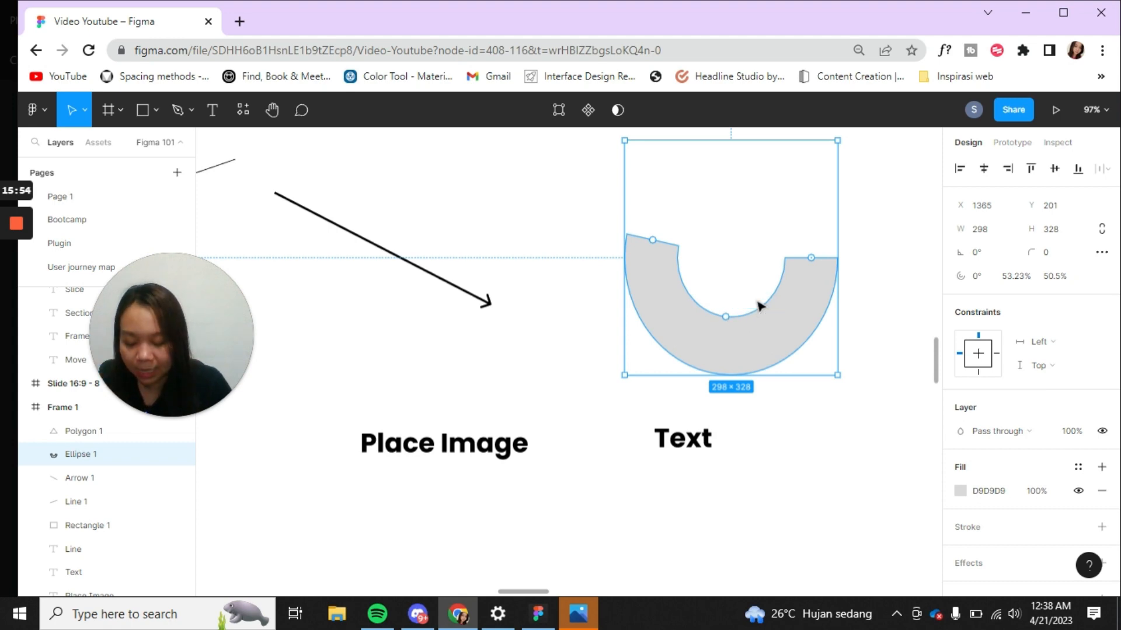
{"action": "key", "text": "ctrl+z"}
{"action": "key", "text": "ctrl+z"}
{"action": "key", "text": "ctrl+z"}
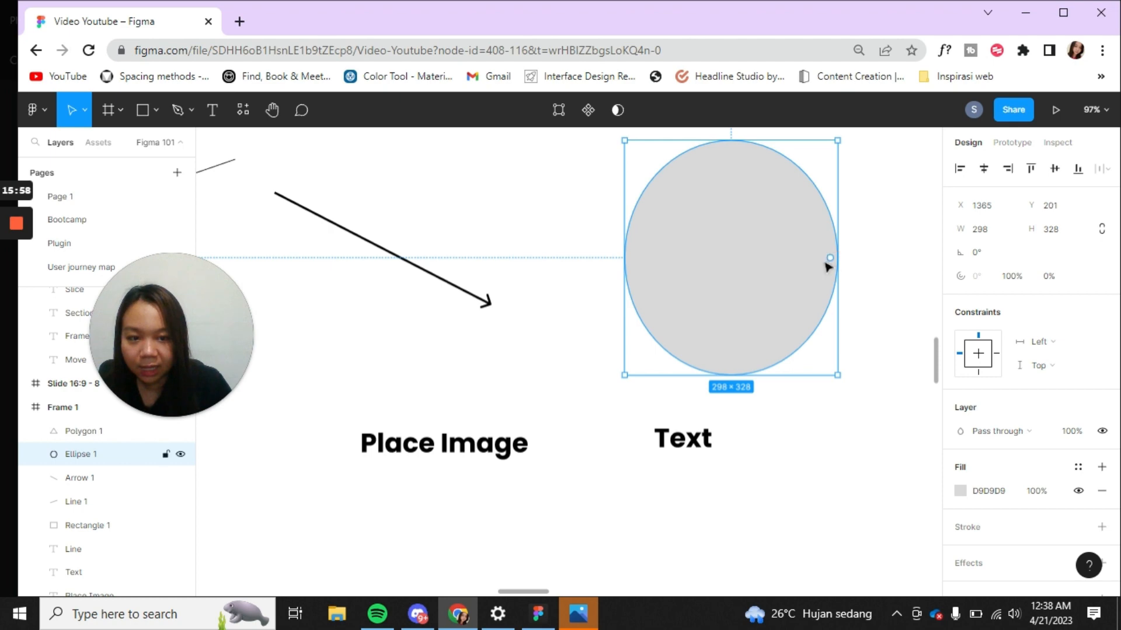
Hollow the ellipse into a thin ring by opening its arc and closing it back to a 100% sweep, and deselect it.
{"action": "left_click_drag", "start_coordinate": [829, 257], "coordinate": [816, 316]}
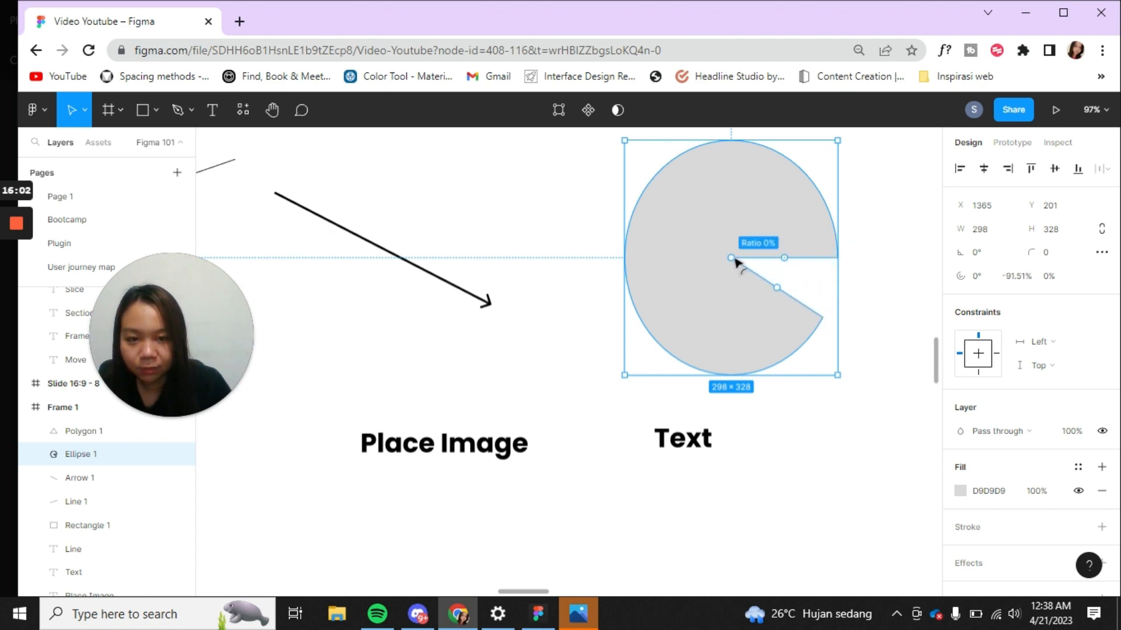
{"action": "left_click_drag", "start_coordinate": [731, 257], "coordinate": [699, 256]}
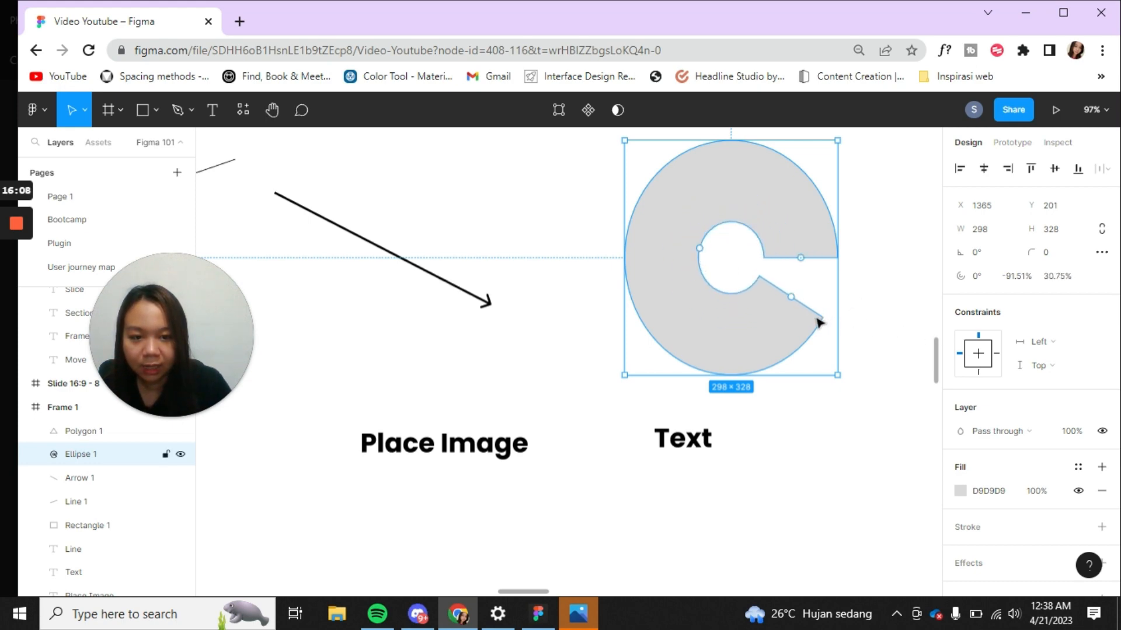
{"action": "left_click_drag", "start_coordinate": [820, 320], "coordinate": [819, 265]}
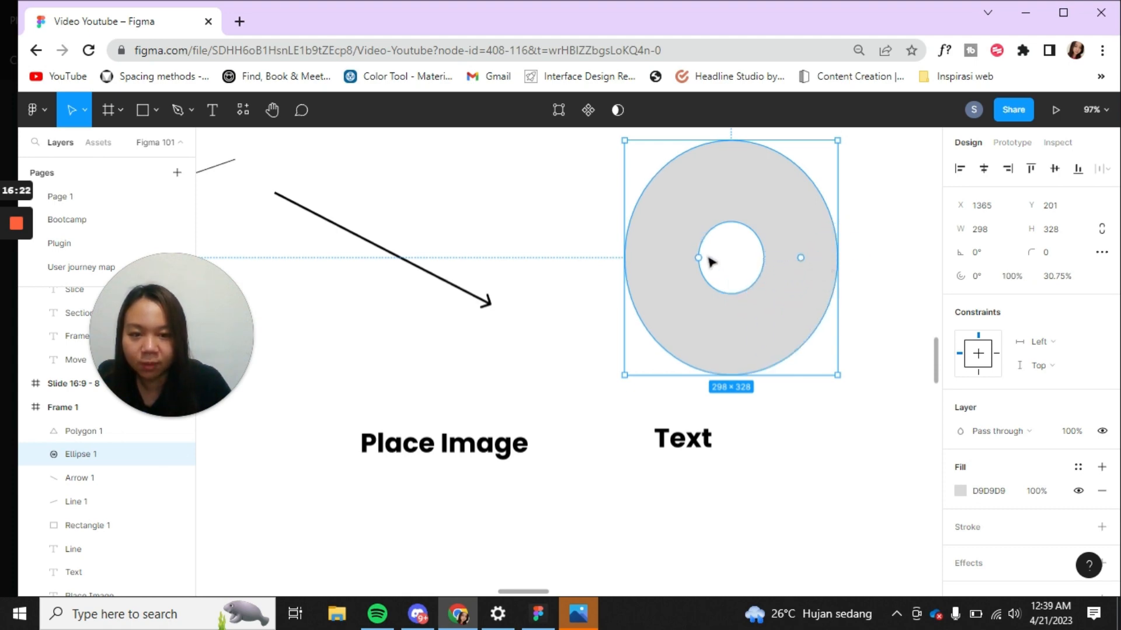
{"action": "left_click_drag", "start_coordinate": [697, 260], "coordinate": [647, 271]}
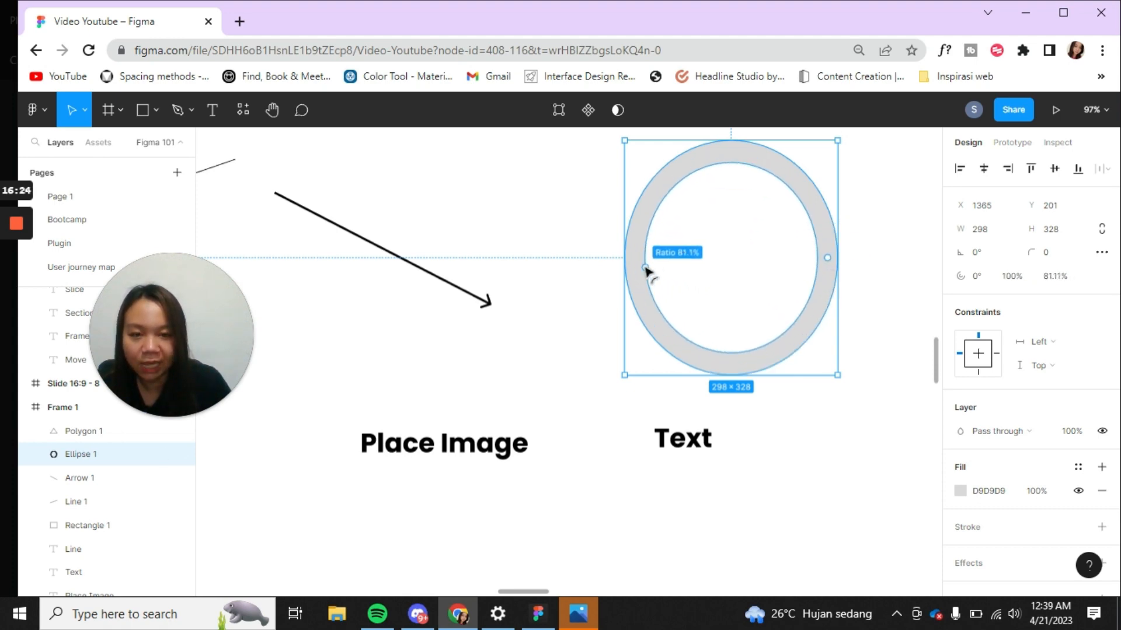
{"action": "left_click", "coordinate": [884, 236]}
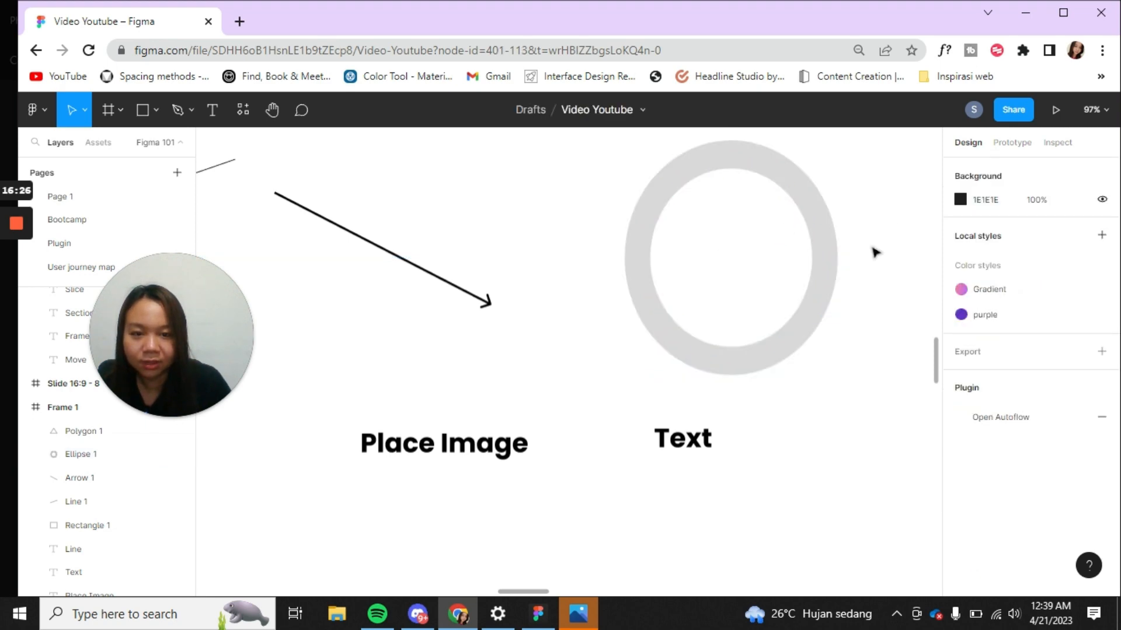
Draw a five-pointed star about 376 × 348 under the Star heading and shift it to about X 585, Y 672.
{"action": "scroll", "coordinate": [870, 267], "scroll_direction": "up", "scroll_amount": 5}
{"action": "scroll", "coordinate": [870, 267], "scroll_direction": "down", "scroll_amount": 8}
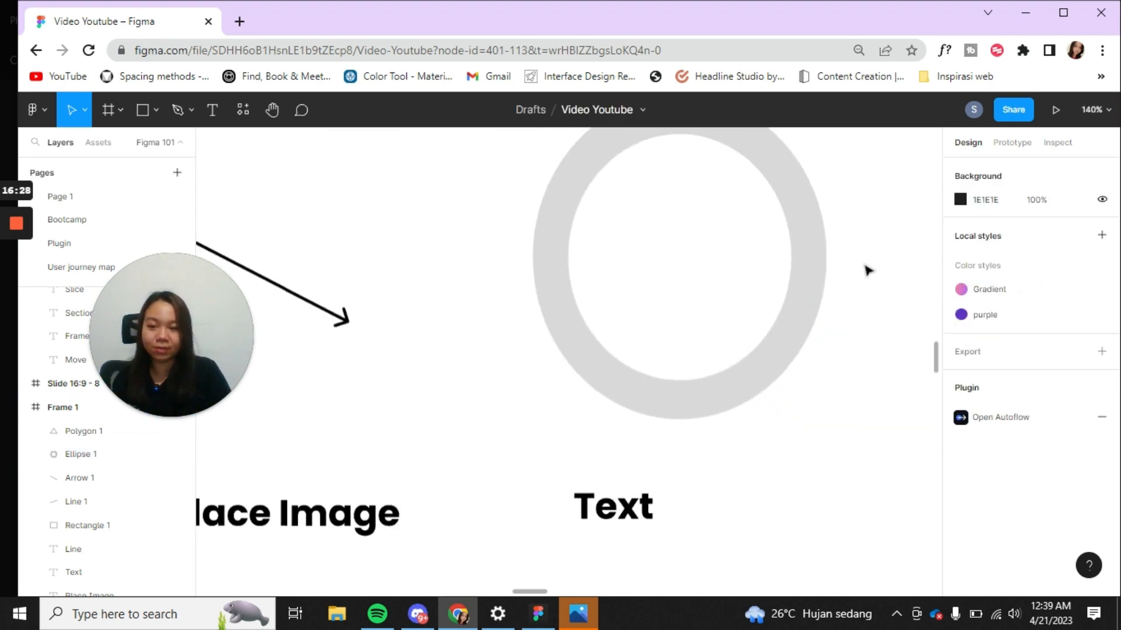
{"action": "scroll", "coordinate": [863, 271], "scroll_direction": "down", "scroll_amount": 5}
{"action": "scroll", "coordinate": [620, 357], "scroll_direction": "up", "scroll_amount": 2}
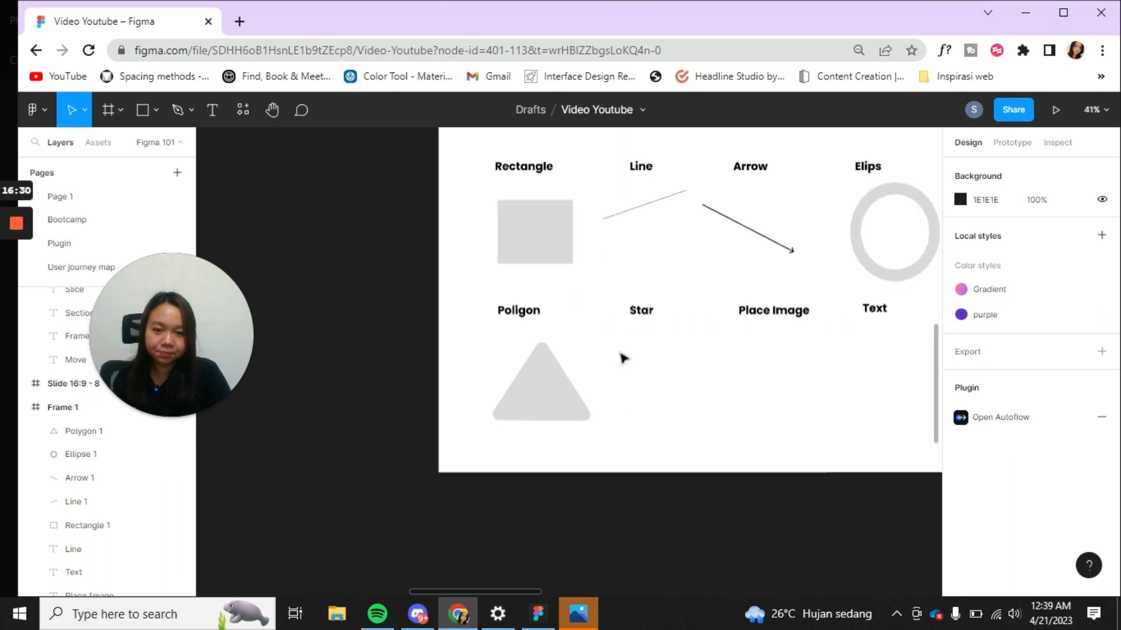
{"action": "scroll", "coordinate": [753, 384], "scroll_direction": "up", "scroll_amount": 2}
{"action": "scroll", "coordinate": [278, 348], "scroll_direction": "up", "scroll_amount": 3}
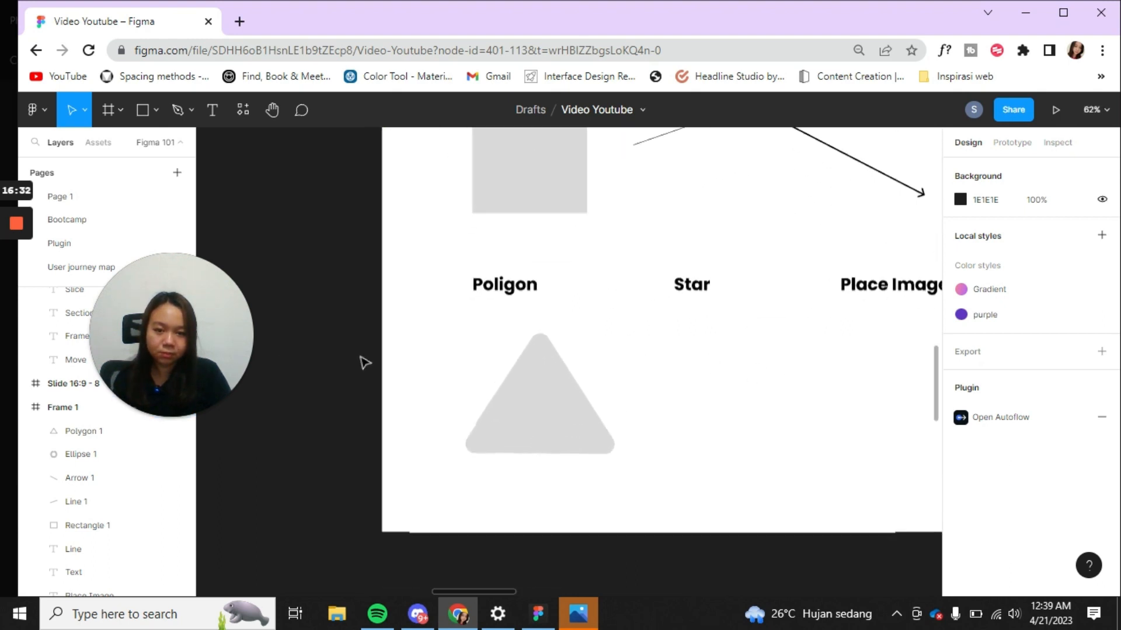
{"action": "scroll", "coordinate": [360, 358], "scroll_direction": "down", "scroll_amount": 4}
{"action": "scroll", "coordinate": [776, 355], "scroll_direction": "down", "scroll_amount": 4}
{"action": "scroll", "coordinate": [497, 365], "scroll_direction": "up", "scroll_amount": 5}
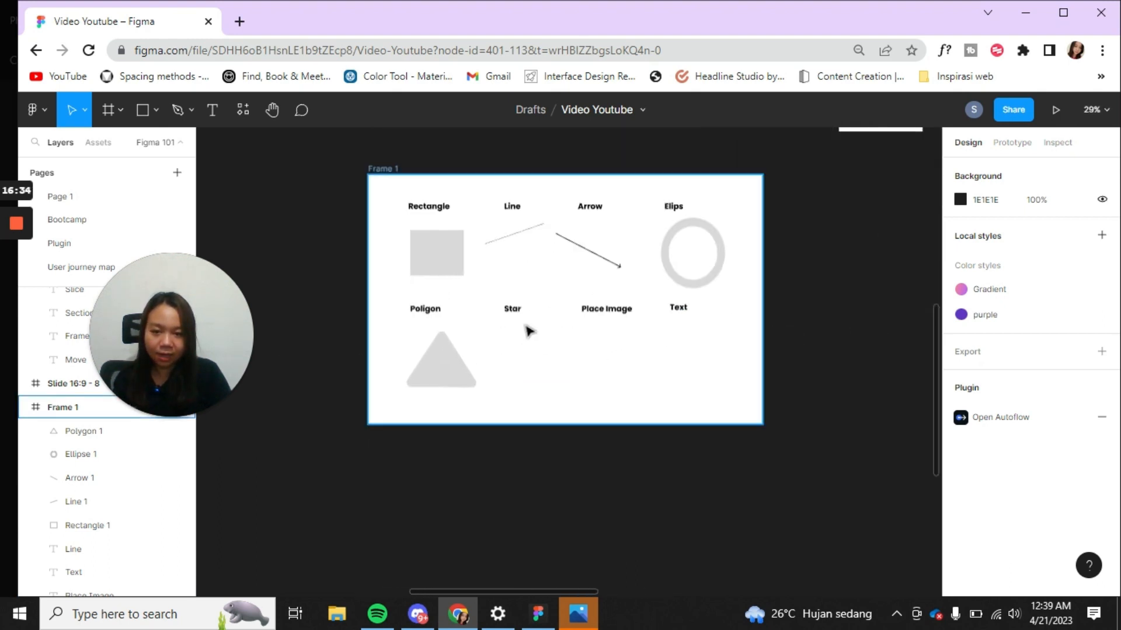
{"action": "scroll", "coordinate": [532, 326], "scroll_direction": "up", "scroll_amount": 2}
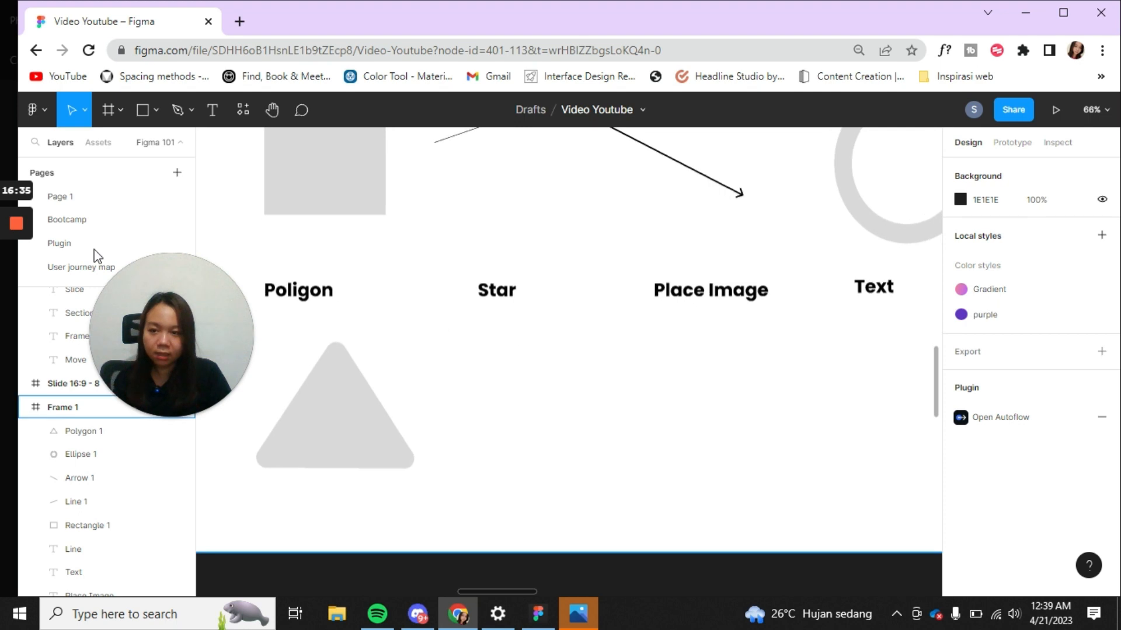
{"action": "left_click", "coordinate": [155, 109]}
{"action": "left_click", "coordinate": [138, 234]}
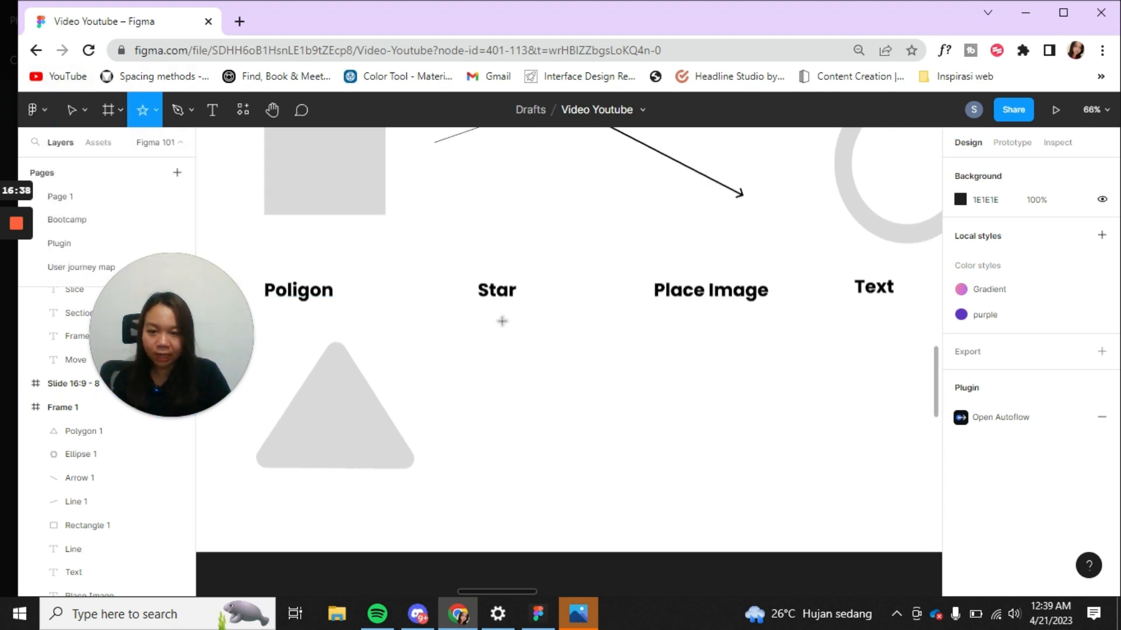
{"action": "left_click_drag", "start_coordinate": [485, 343], "coordinate": [668, 513]}
{"action": "mouse_move", "coordinate": [585, 412]}
{"action": "left_mouse_down"}
{"action": "mouse_move", "coordinate": [525, 376]}
{"action": "mouse_move", "coordinate": [570, 412]}
{"action": "mouse_move", "coordinate": [591, 397]}
{"action": "left_mouse_up"}
Set the star's point count to 7.
{"action": "scroll", "coordinate": [532, 371], "scroll_direction": "up", "scroll_amount": 1}
{"action": "scroll", "coordinate": [532, 371], "scroll_direction": "up", "scroll_amount": 3}
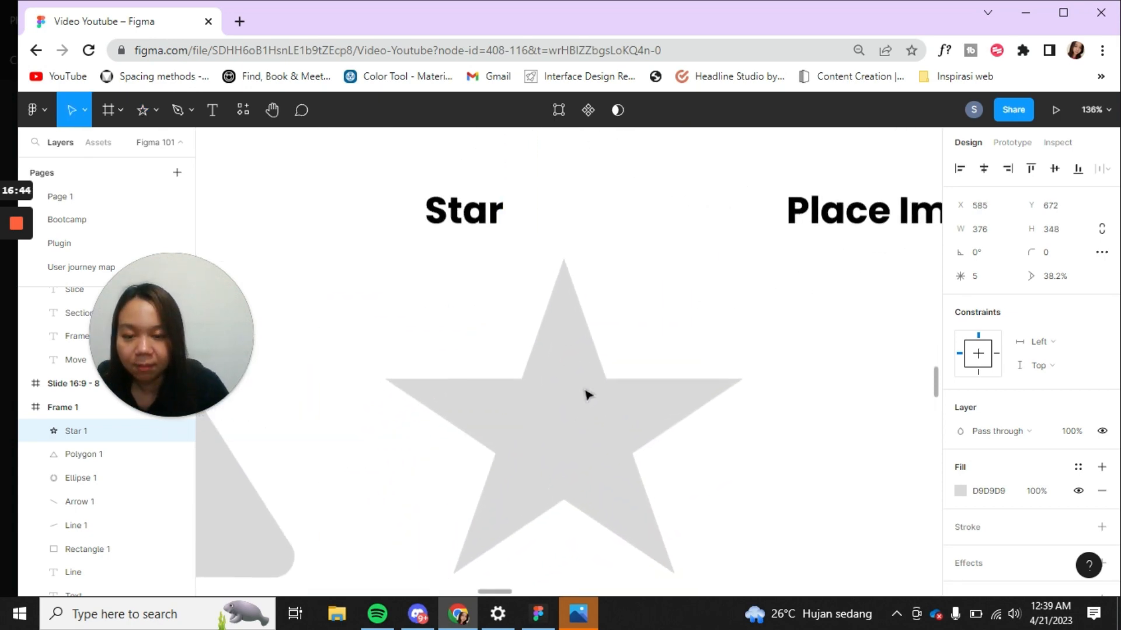
{"action": "left_click", "coordinate": [152, 111]}
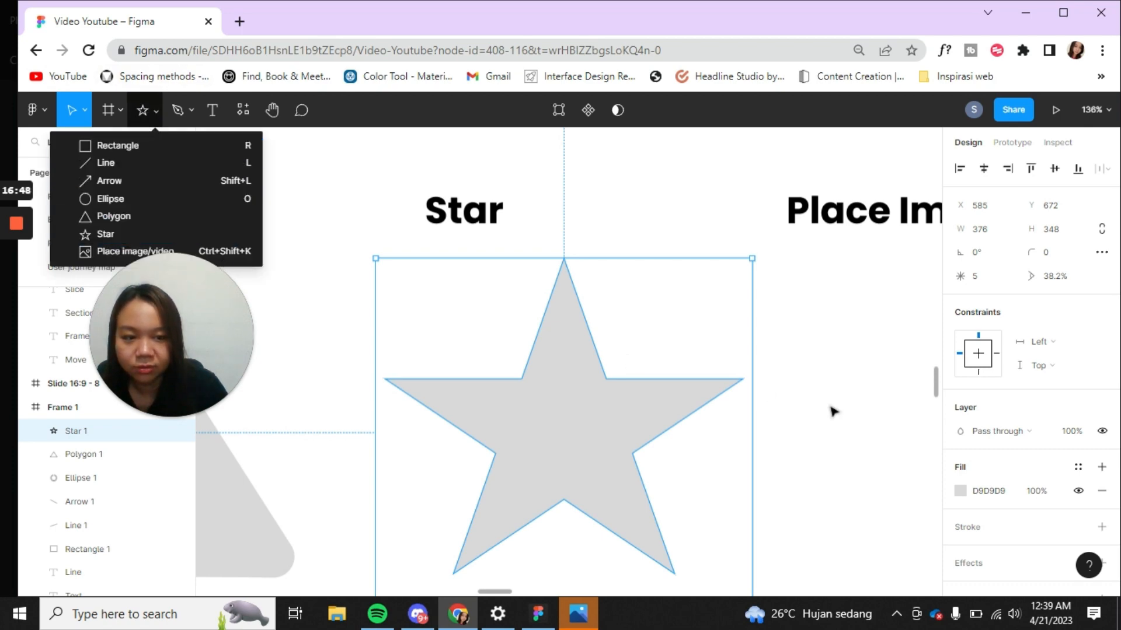
{"action": "left_click", "coordinate": [676, 387]}
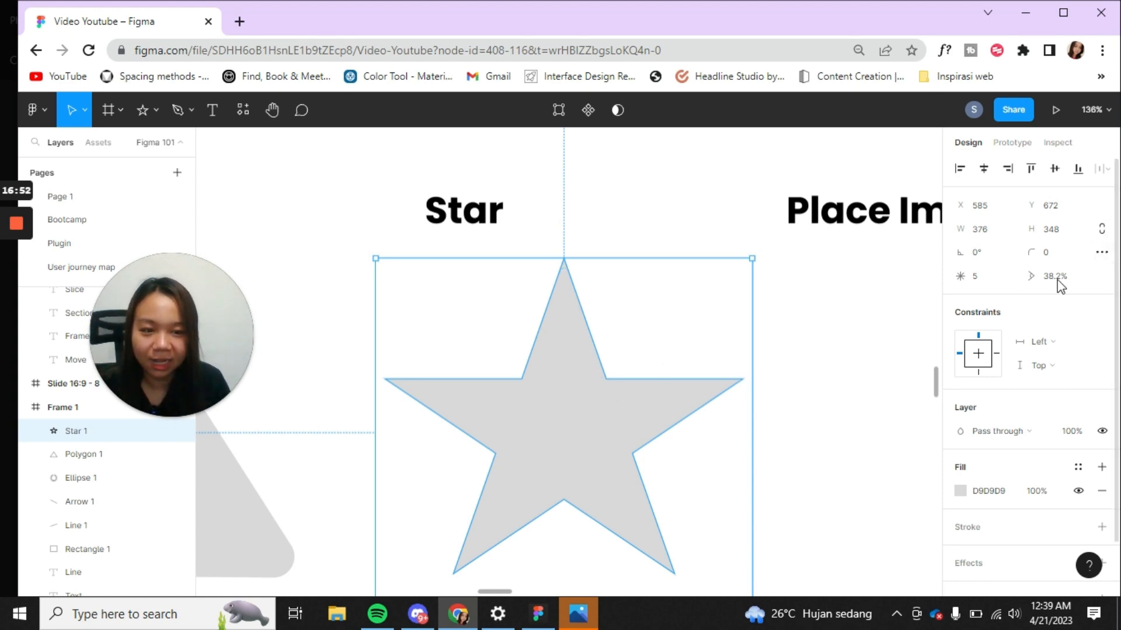
{"action": "left_click", "coordinate": [982, 278]}
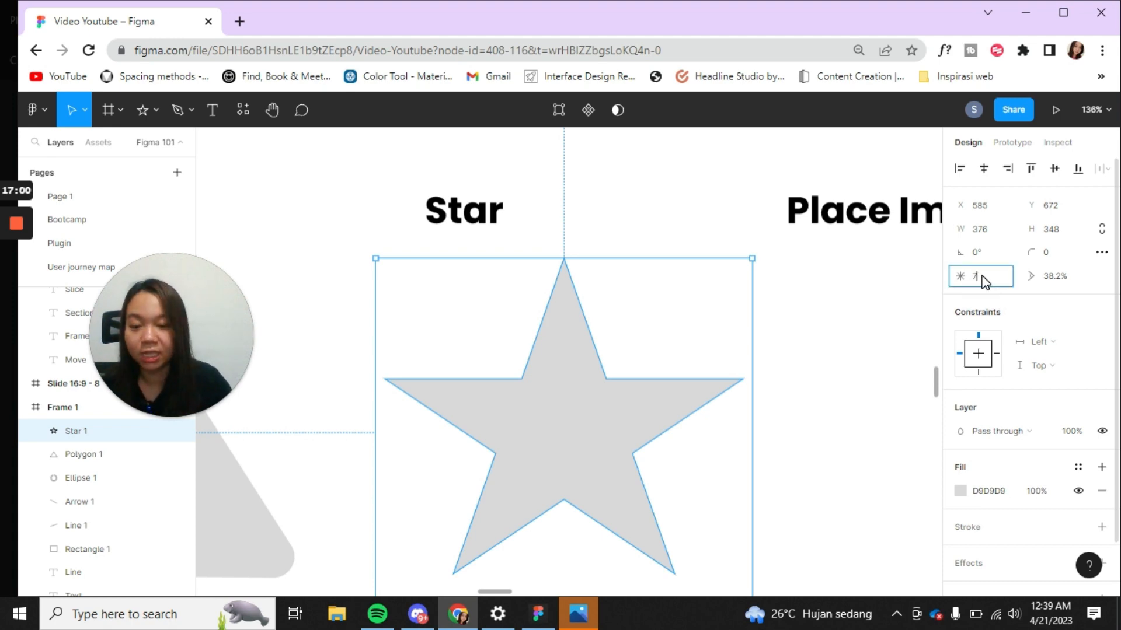
{"action": "key", "text": "Return"}
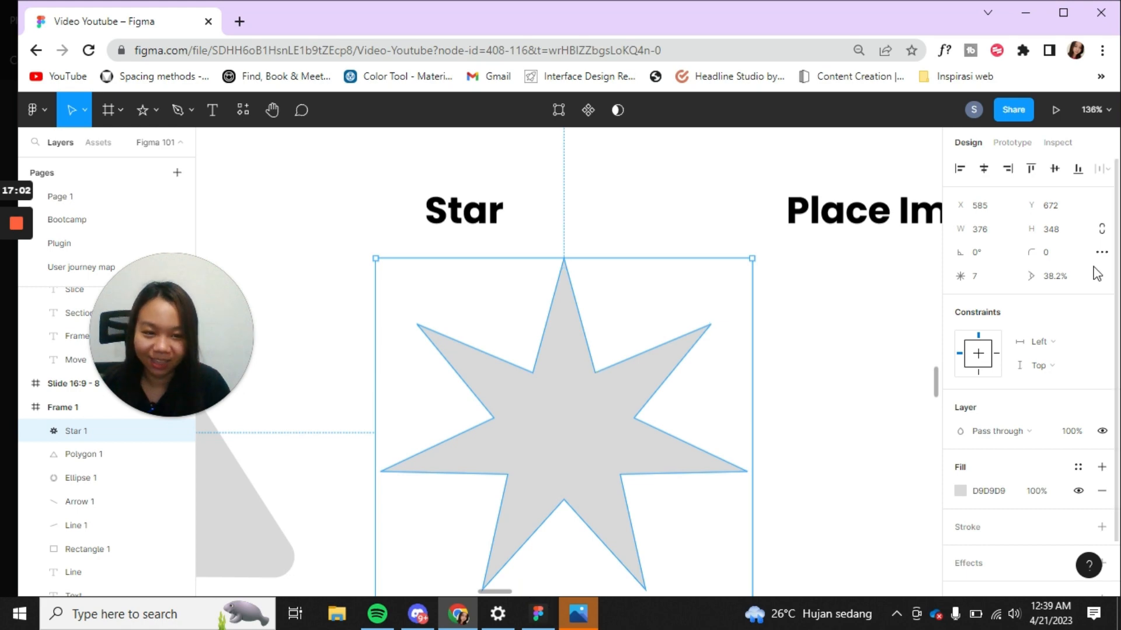
Set the star's point count to 10 and its ratio to 37.4%.
{"action": "left_click", "coordinate": [985, 276]}
{"action": "type", "text": "10"}
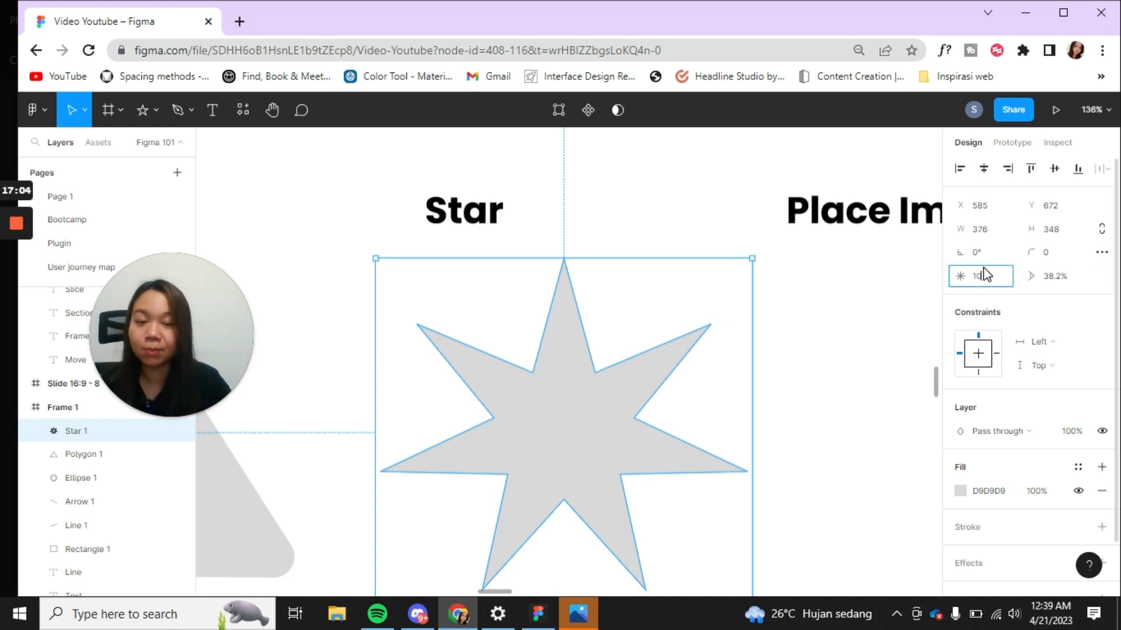
{"action": "key", "text": "Return"}
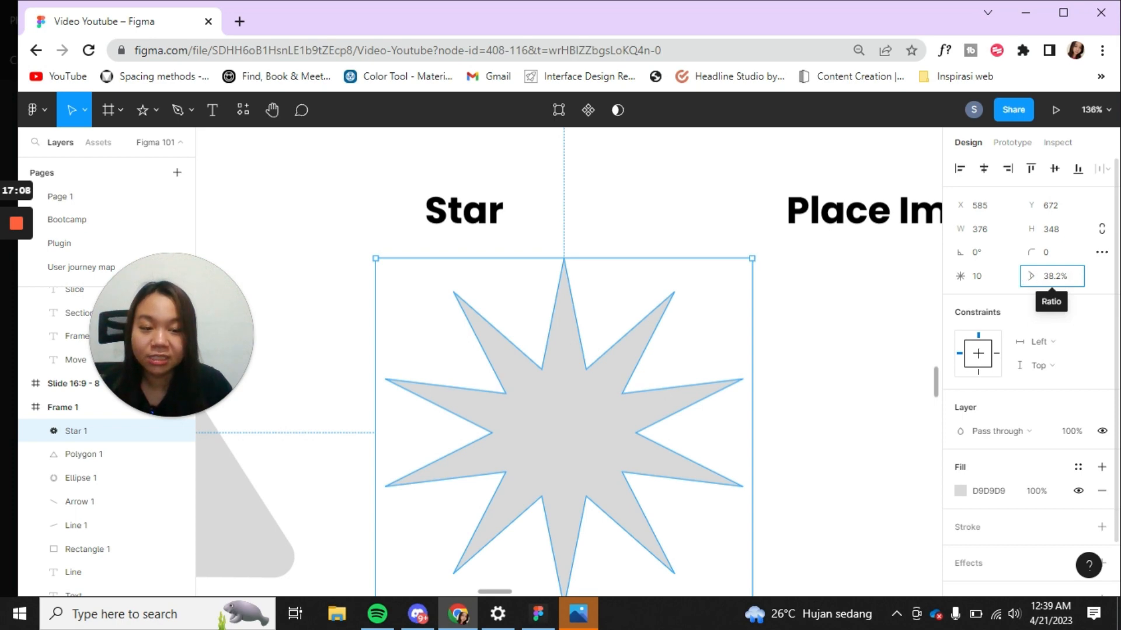
{"action": "left_click_drag", "start_coordinate": [1032, 279], "coordinate": [1016, 320]}
{"action": "scroll", "coordinate": [621, 275], "scroll_direction": "up", "scroll_amount": 1}
{"action": "key", "text": "alt"}
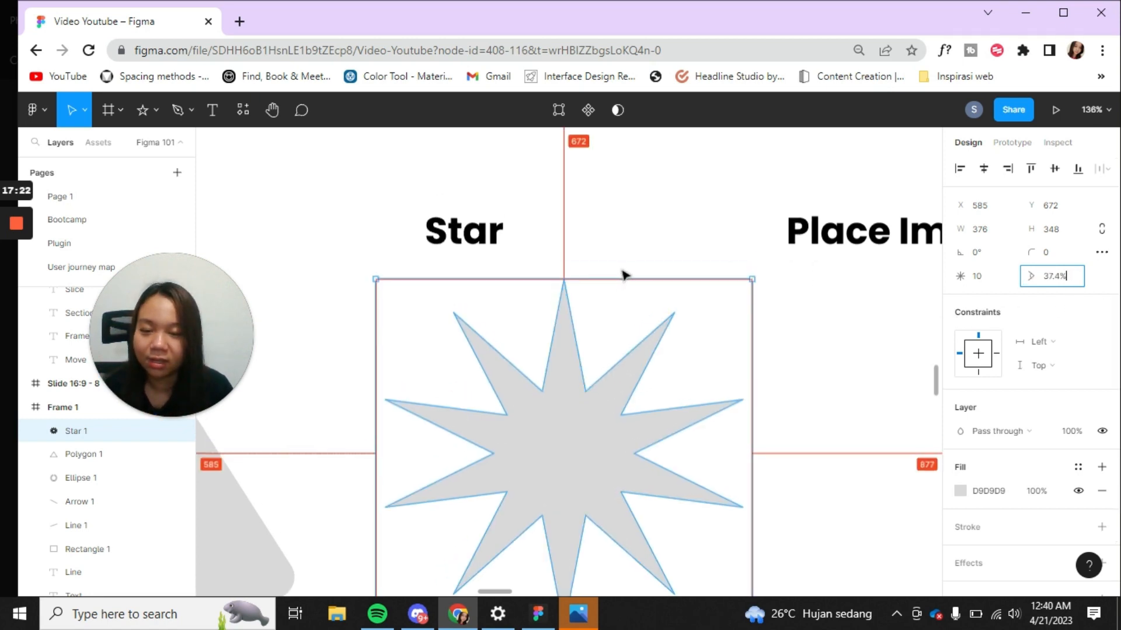
{"action": "scroll", "coordinate": [623, 270], "scroll_direction": "down", "scroll_amount": 1}
{"action": "scroll", "coordinate": [623, 269], "scroll_direction": "up", "scroll_amount": 1}
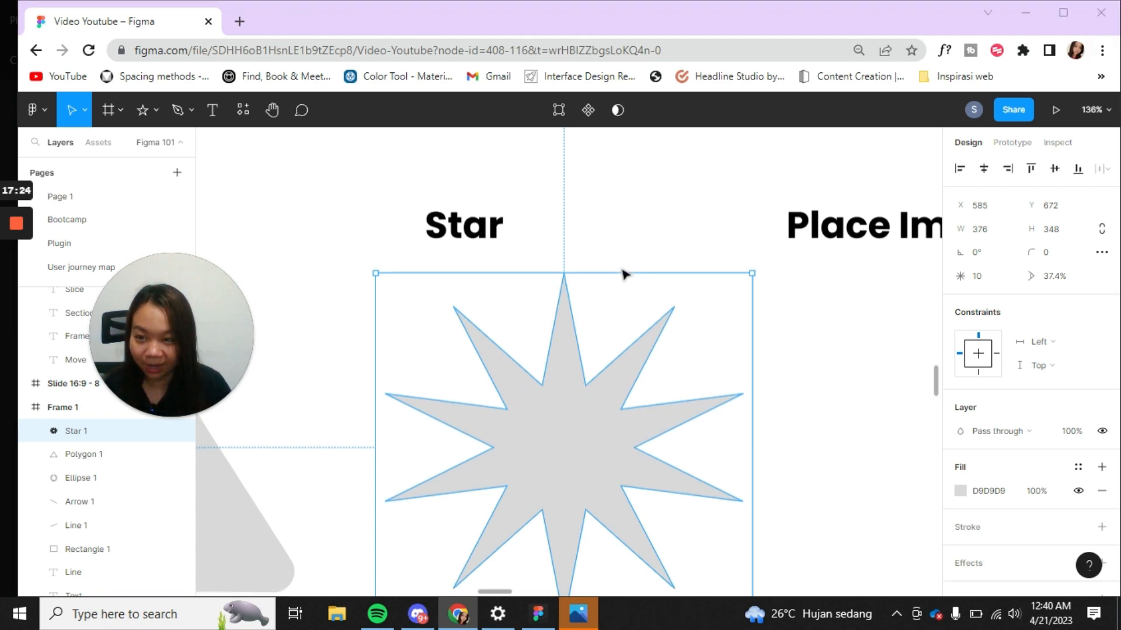
{"action": "key", "text": "super"}
{"action": "key", "text": "super"}
Place the "desugn tumbnail" image from the Downloads folder below the Place Image heading at its full 1280 × 720 size.
{"action": "scroll", "coordinate": [800, 335], "scroll_direction": "down", "scroll_amount": 2}
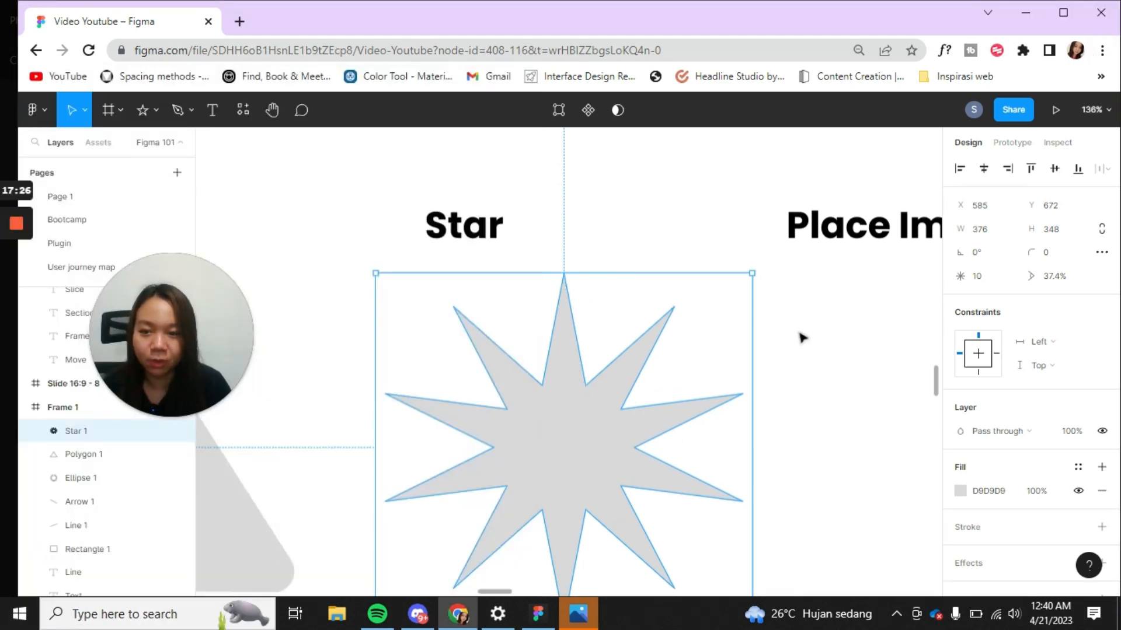
{"action": "scroll", "coordinate": [800, 335], "scroll_direction": "up", "scroll_amount": 2}
{"action": "scroll", "coordinate": [796, 328], "scroll_direction": "down", "scroll_amount": 3}
{"action": "scroll", "coordinate": [783, 309], "scroll_direction": "down", "scroll_amount": 4}
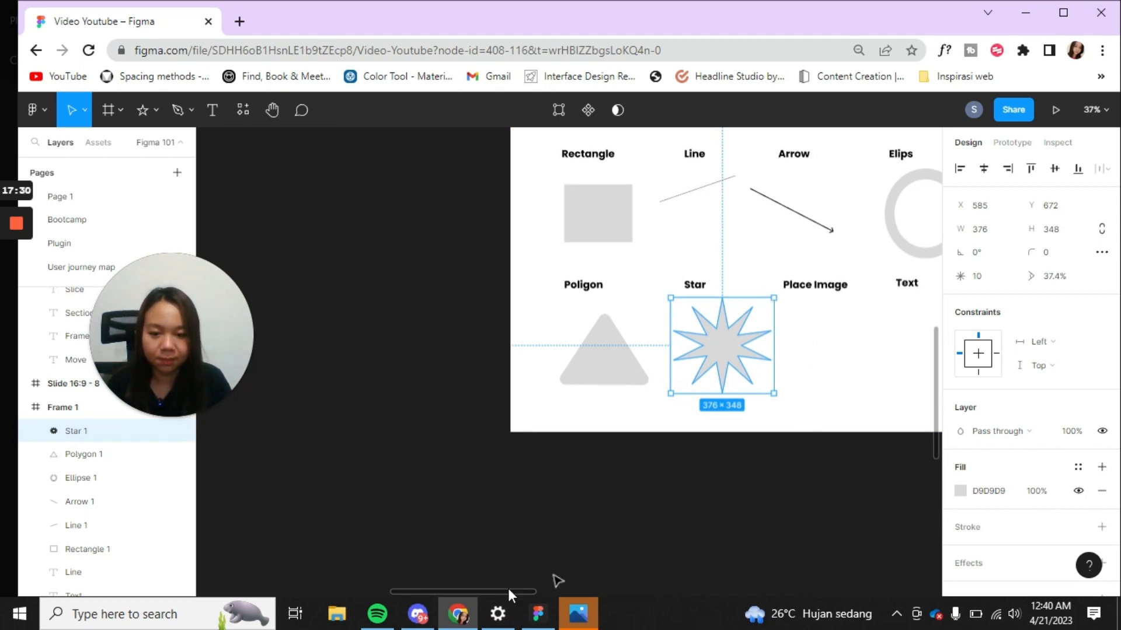
{"action": "left_click_drag", "start_coordinate": [493, 585], "coordinate": [569, 588]}
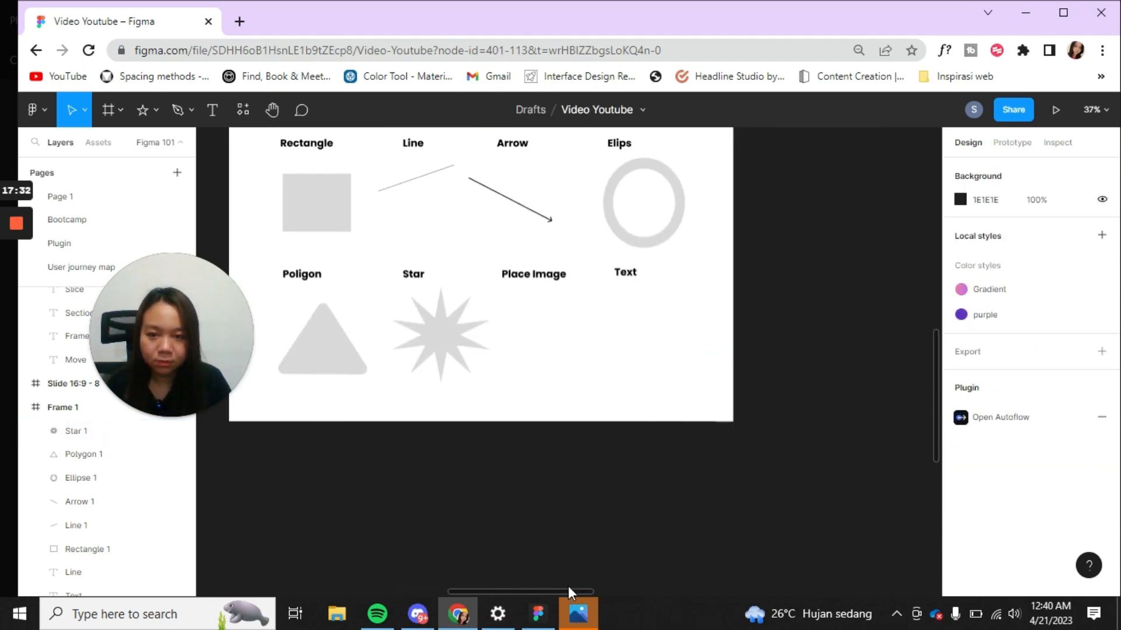
{"action": "scroll", "coordinate": [552, 337], "scroll_direction": "down", "scroll_amount": 1}
{"action": "scroll", "coordinate": [552, 337], "scroll_direction": "up", "scroll_amount": 5}
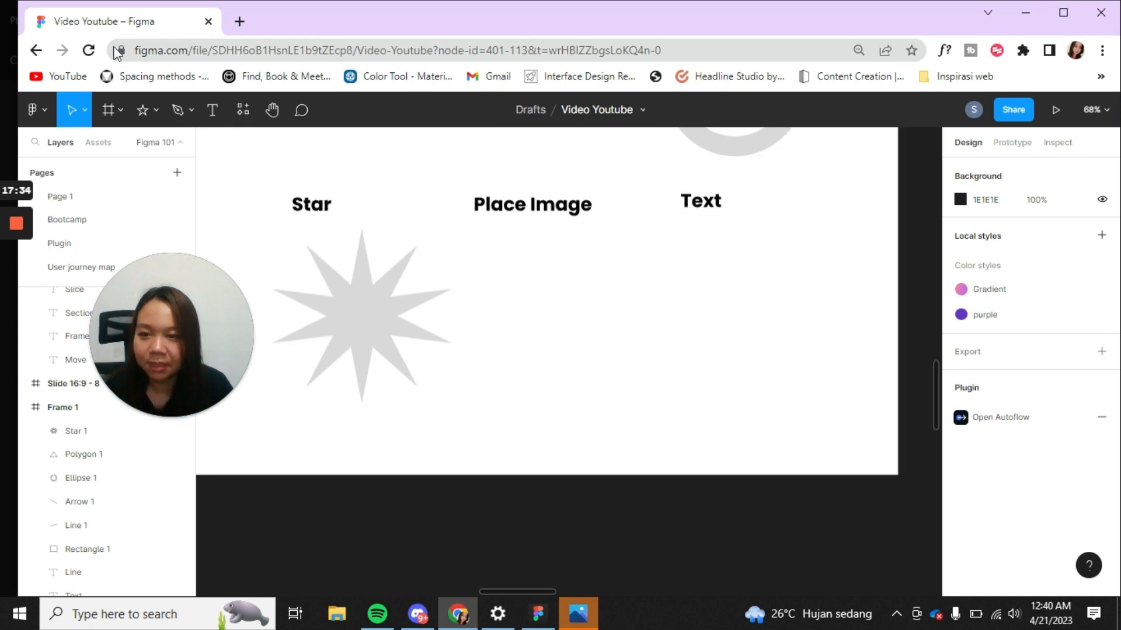
{"action": "left_click", "coordinate": [152, 110]}
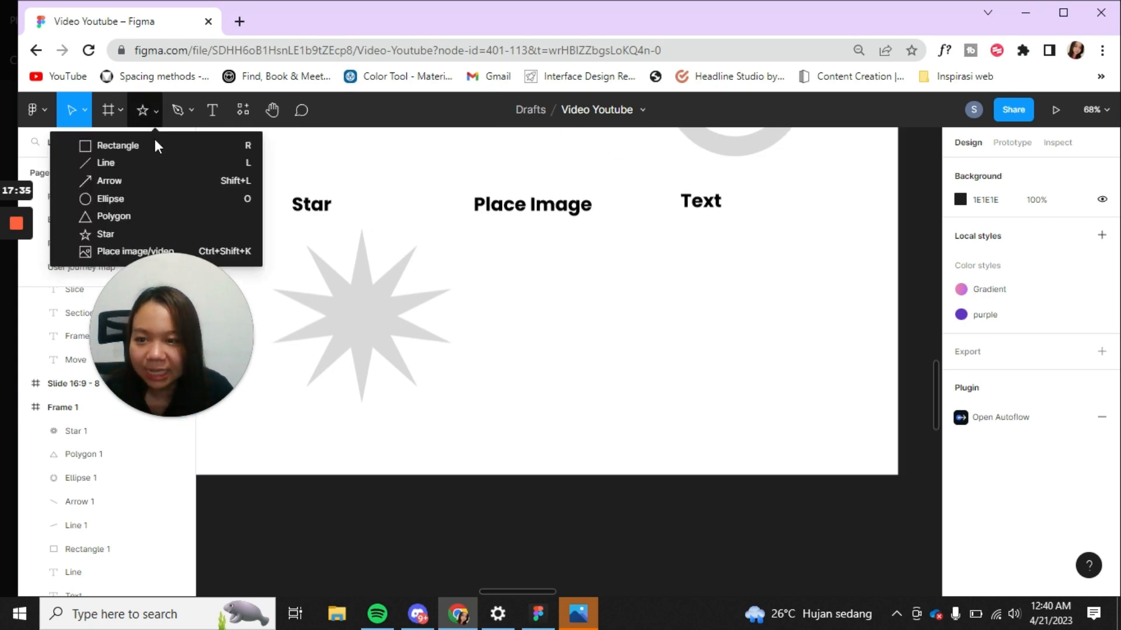
{"action": "left_click", "coordinate": [146, 250]}
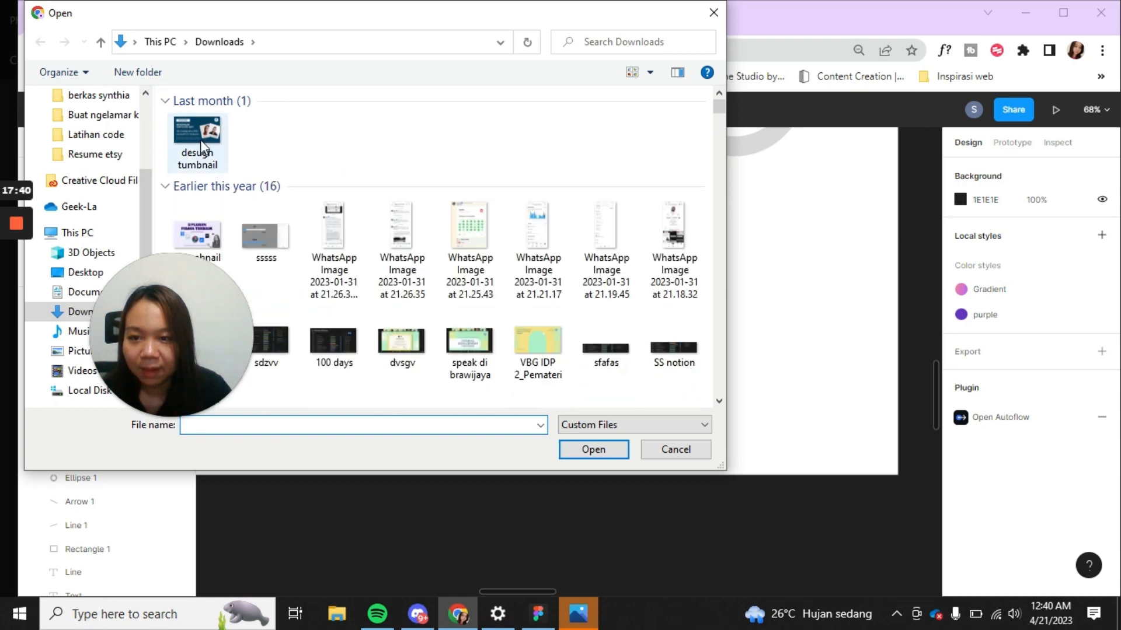
{"action": "left_click", "coordinate": [201, 139]}
{"action": "left_click", "coordinate": [605, 454]}
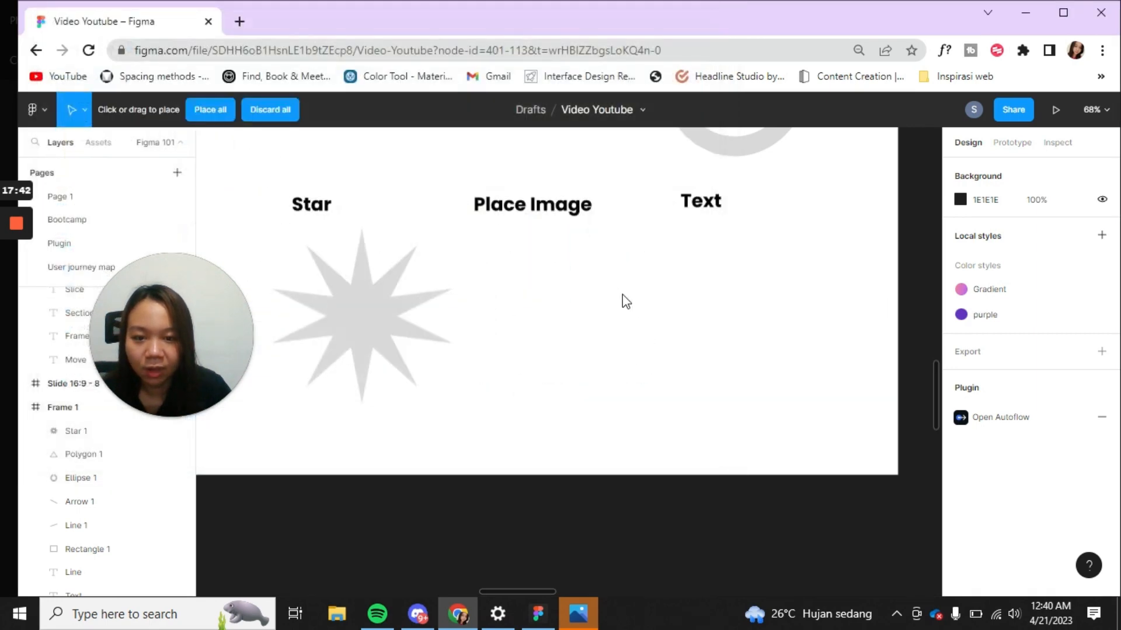
{"action": "left_click", "coordinate": [581, 286]}
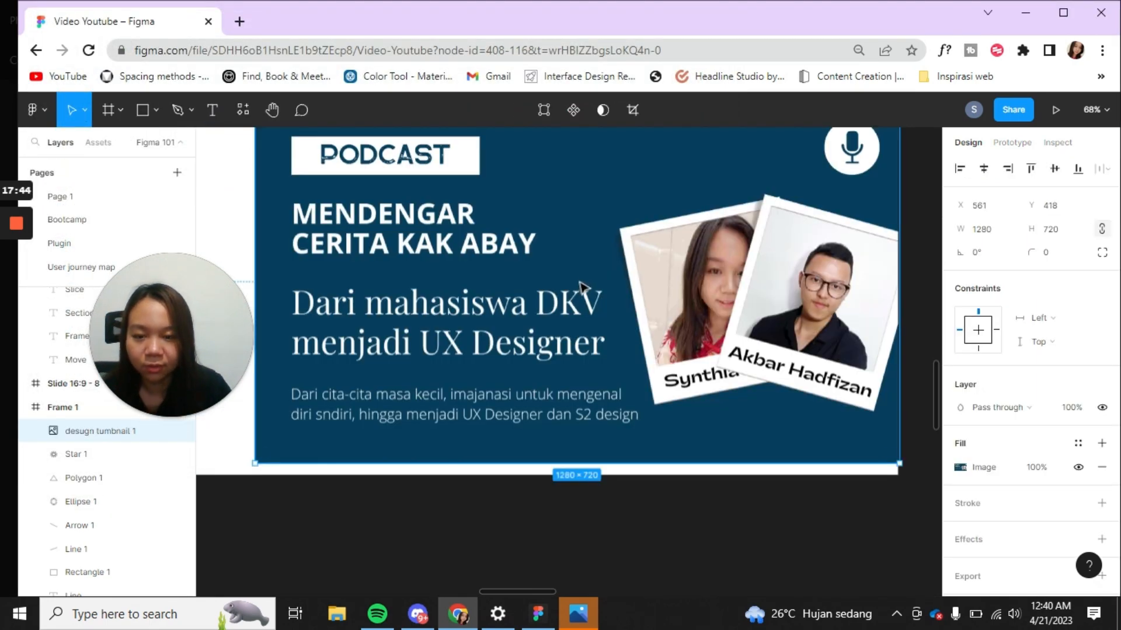
Delete the full-size placed image and draw a rectangle about 211 × 224 below the Place Image heading.
{"action": "key", "text": "Delete"}
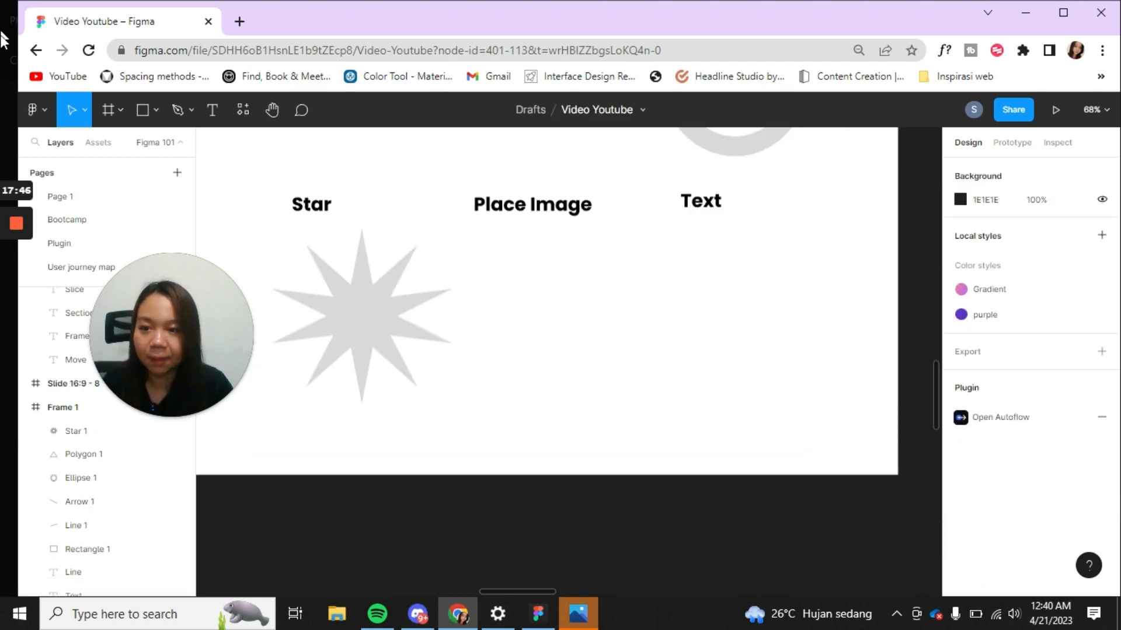
{"action": "left_click", "coordinate": [141, 108]}
{"action": "left_click_drag", "start_coordinate": [524, 254], "coordinate": [632, 369]}
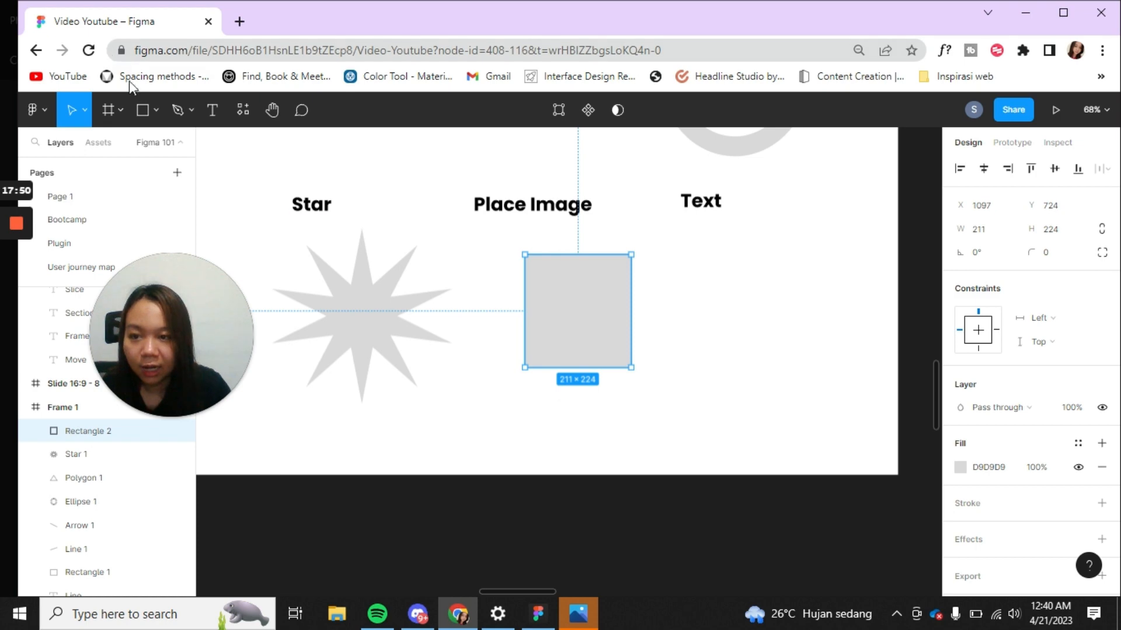
Place the "vCzh1jOyre8-unsplash" portrait photo from the Downloads folder into the rectangle as its image fill.
{"action": "left_click", "coordinate": [120, 110]}
{"action": "left_click", "coordinate": [145, 113]}
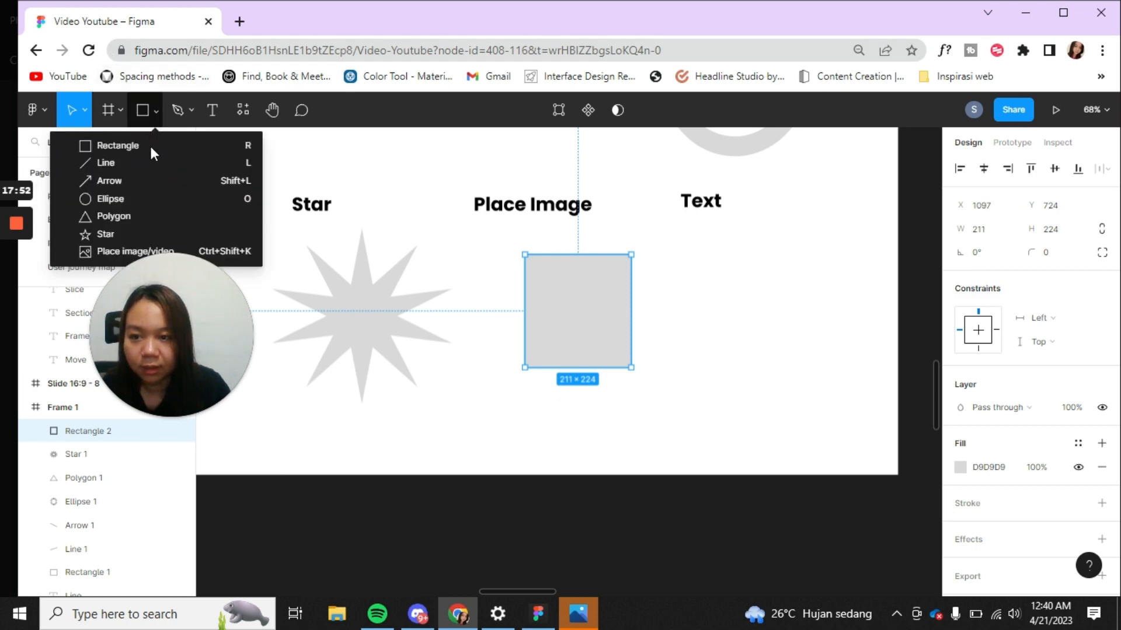
{"action": "left_click", "coordinate": [123, 252]}
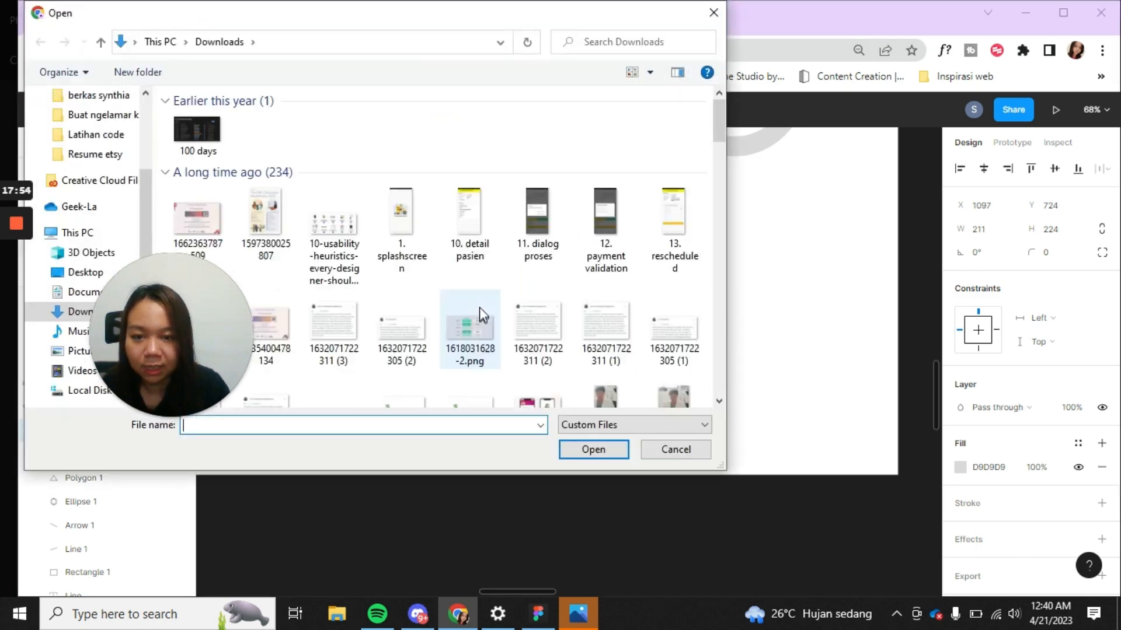
{"action": "scroll", "coordinate": [517, 281], "scroll_direction": "down", "scroll_amount": 3}
{"action": "scroll", "coordinate": [516, 280], "scroll_direction": "down", "scroll_amount": 10}
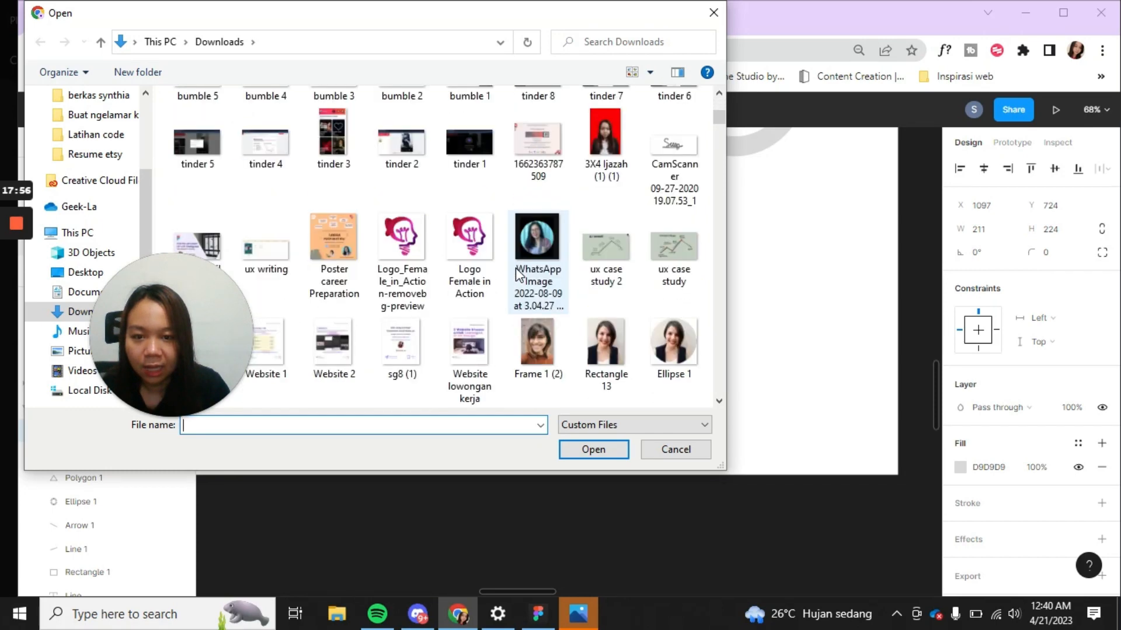
{"action": "left_click", "coordinate": [601, 172]}
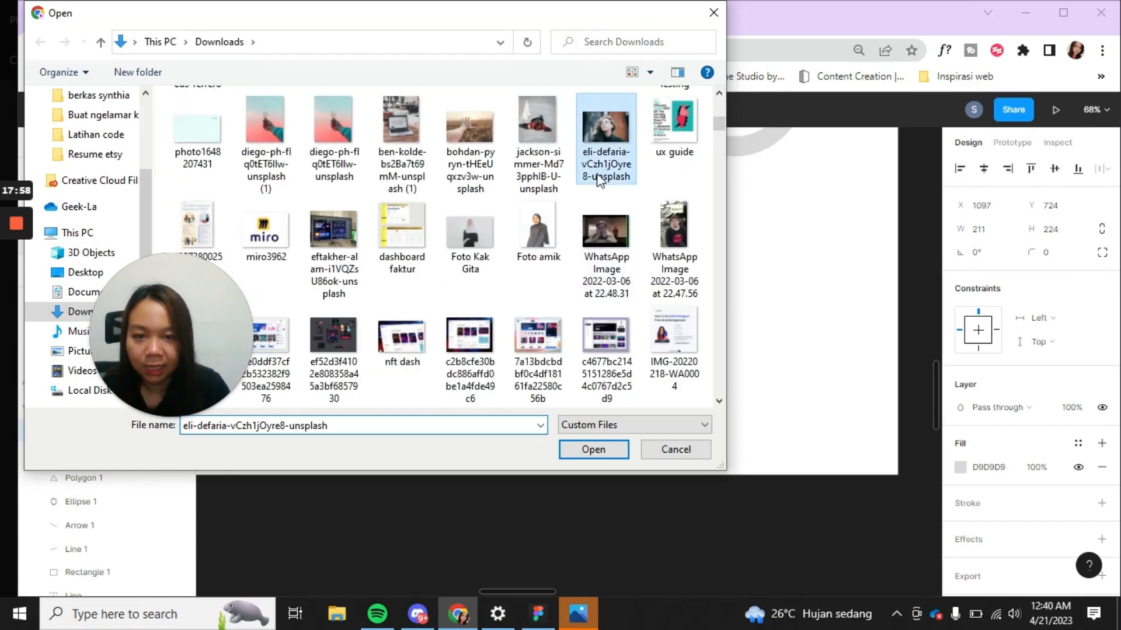
{"action": "left_click", "coordinate": [593, 449]}
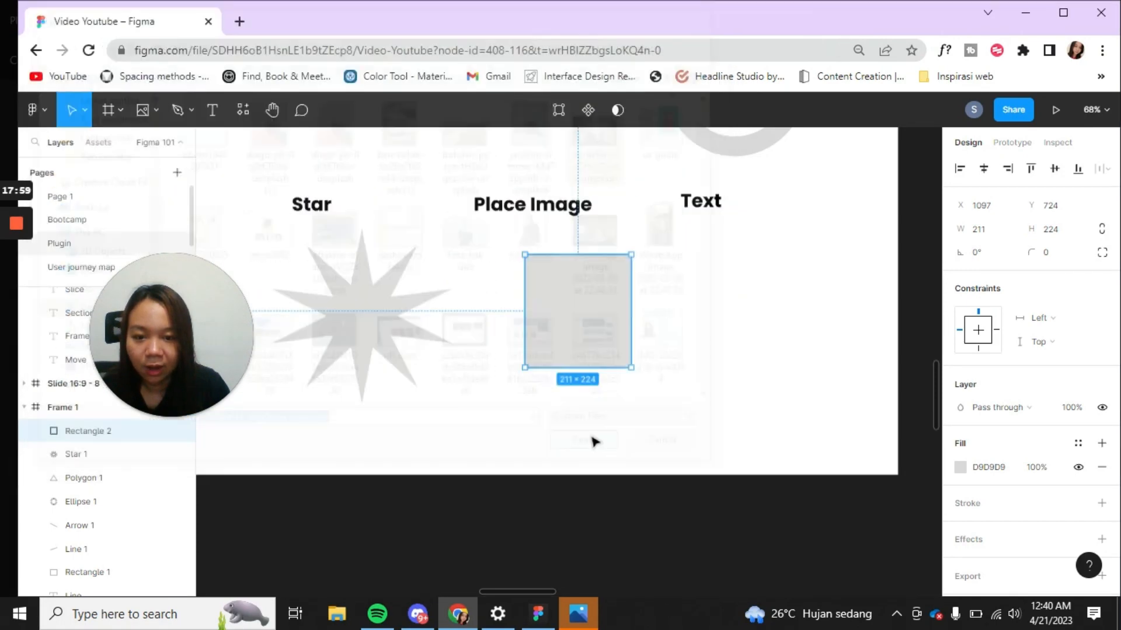
{"action": "left_click", "coordinate": [574, 299]}
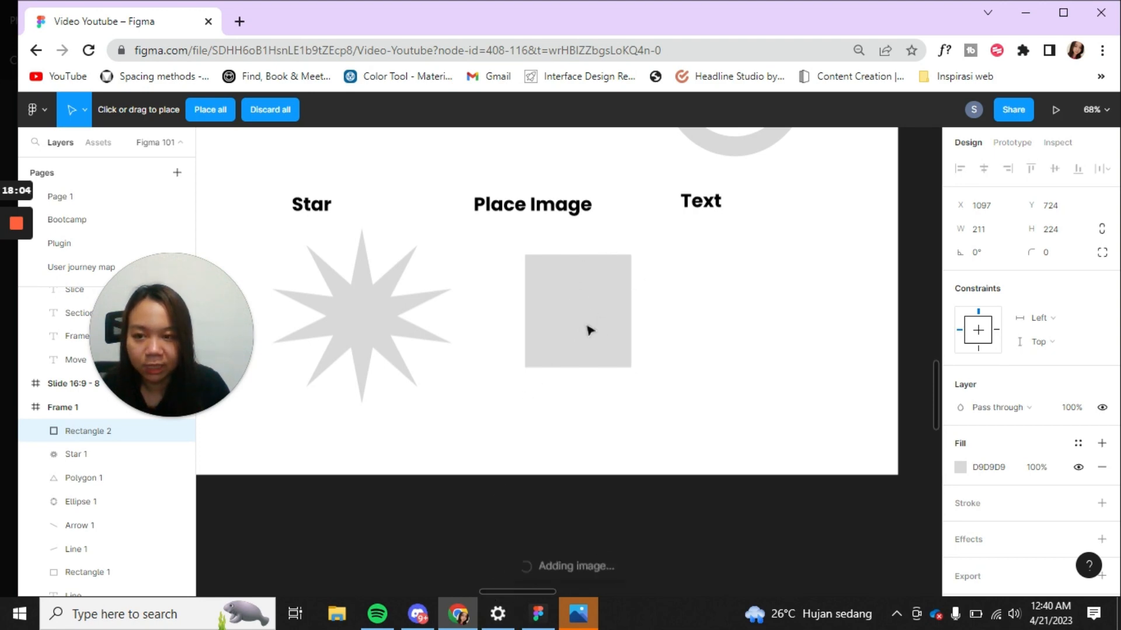
Shift the image-filled rectangle to about X 1007, Y 717, centring it under the Place Image heading.
{"action": "scroll", "coordinate": [591, 329], "scroll_direction": "down", "scroll_amount": 1}
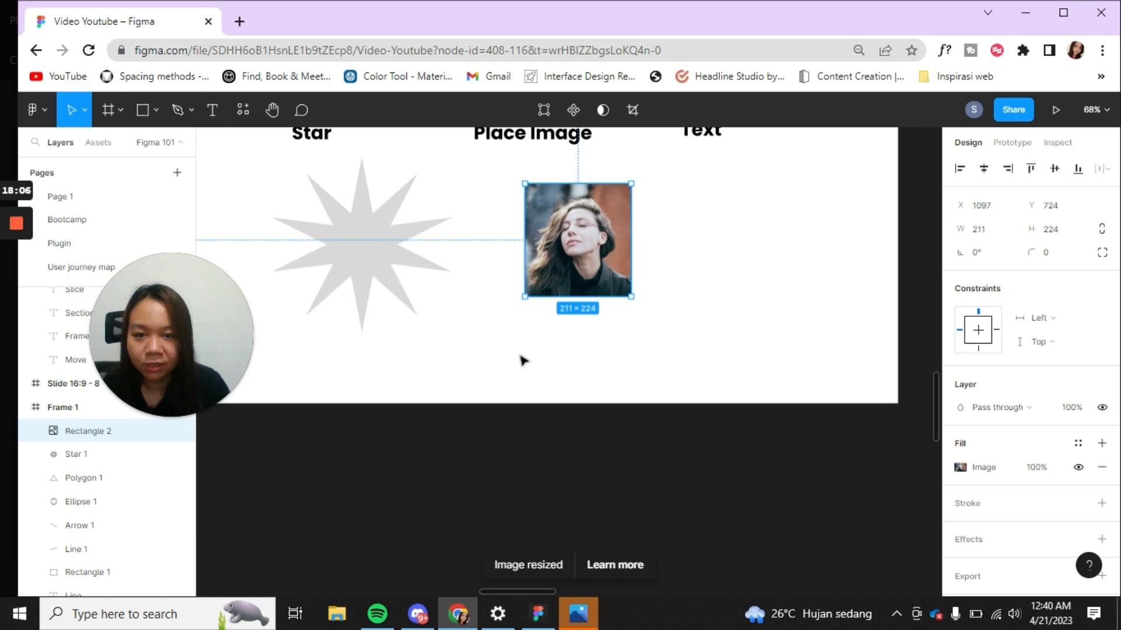
{"action": "scroll", "coordinate": [601, 335], "scroll_direction": "down", "scroll_amount": 1}
{"action": "scroll", "coordinate": [590, 309], "scroll_direction": "up", "scroll_amount": 2}
{"action": "left_click_drag", "start_coordinate": [587, 306], "coordinate": [578, 282]}
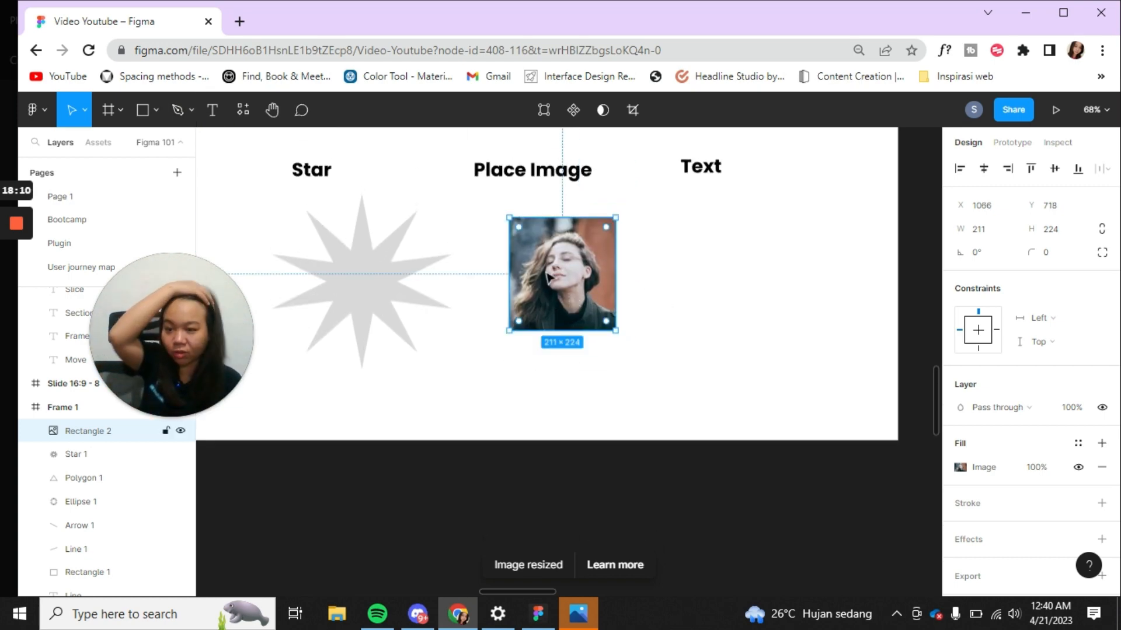
{"action": "left_click_drag", "start_coordinate": [567, 254], "coordinate": [540, 254]}
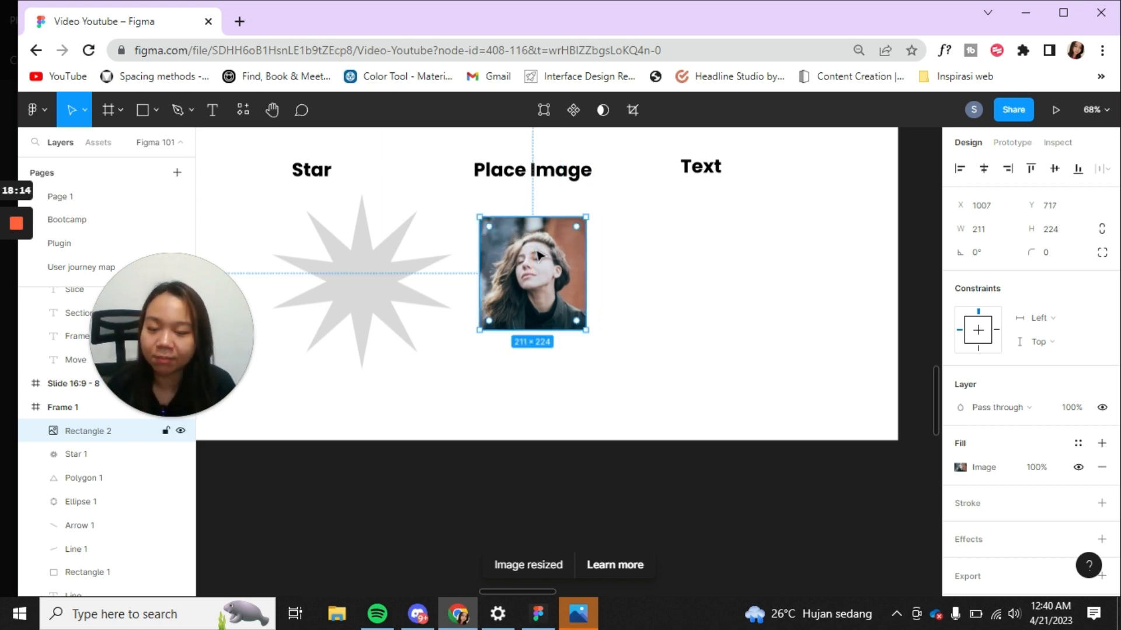
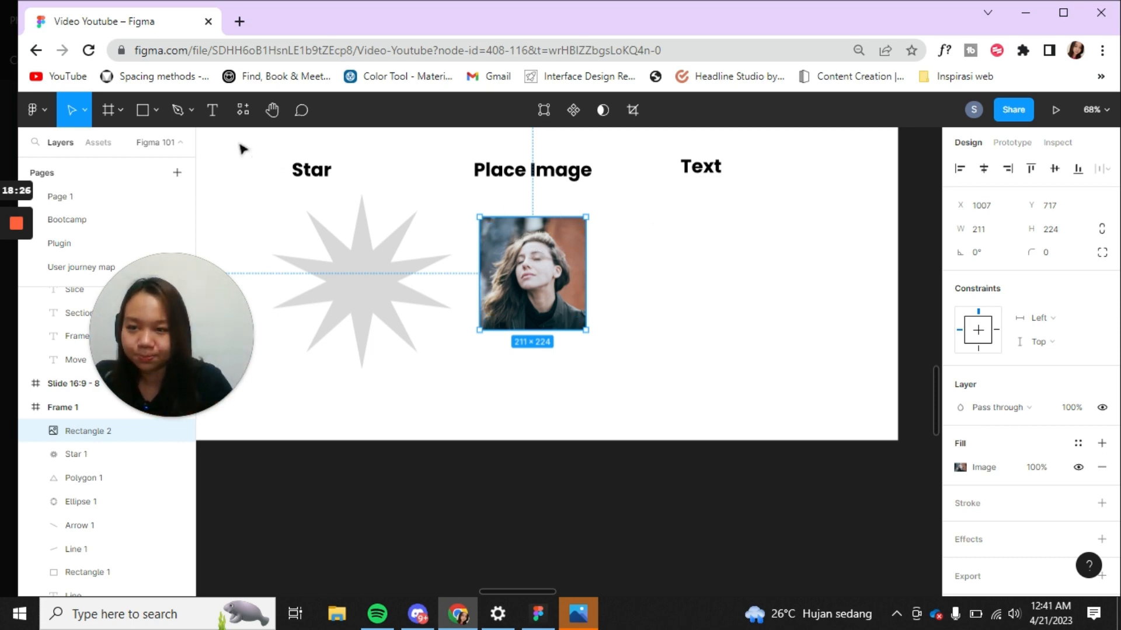
Add the text "yfyfuyfgu" below the Text heading at about X 1435, Y 696.
{"action": "left_click", "coordinate": [212, 110]}
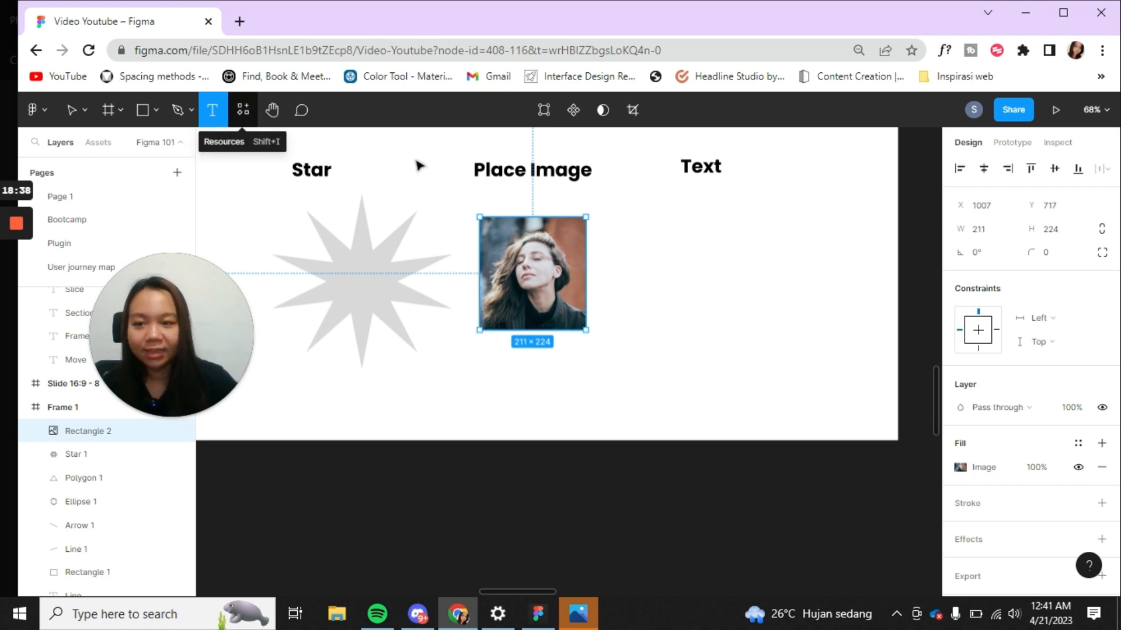
{"action": "left_click", "coordinate": [695, 207]}
{"action": "type", "text": "yfyfuyfgu"}
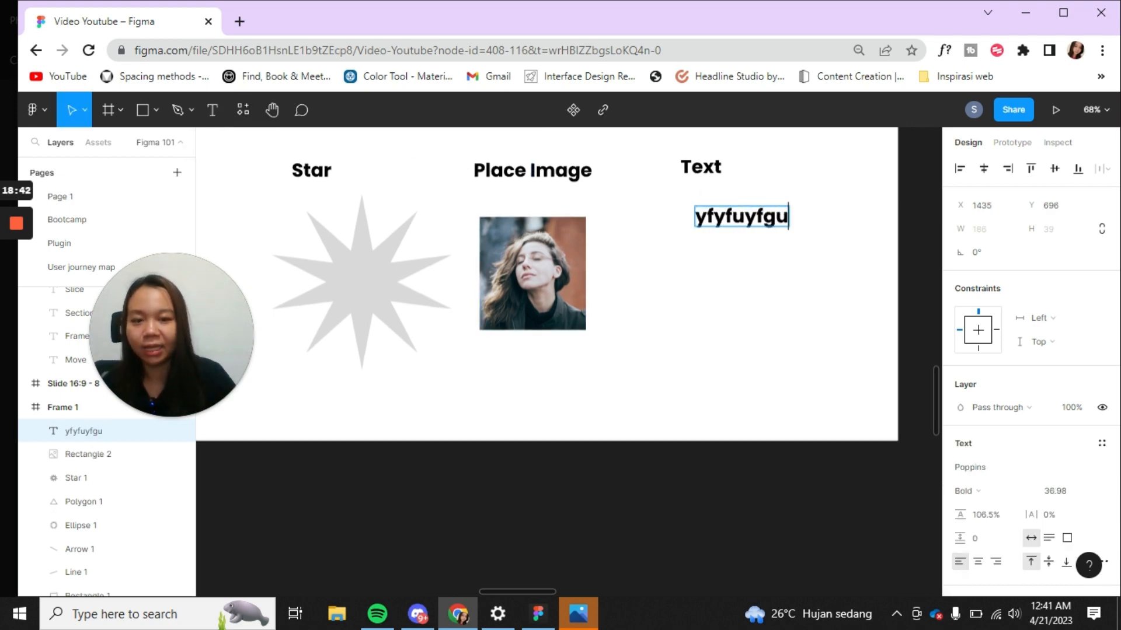
{"action": "key", "text": "Escape"}
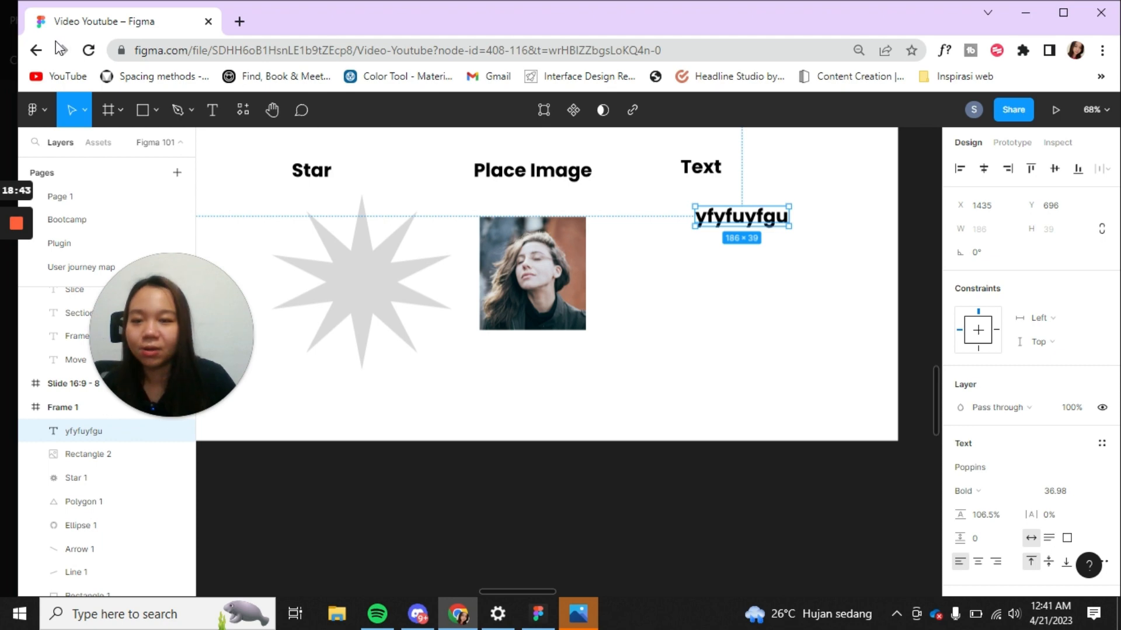
Draw a text box about 304 × 267 below the "yfyfuyfgu" text and enter "gchgvhjvhjvhvhjvhjv" in it.
{"action": "left_click", "coordinate": [213, 109]}
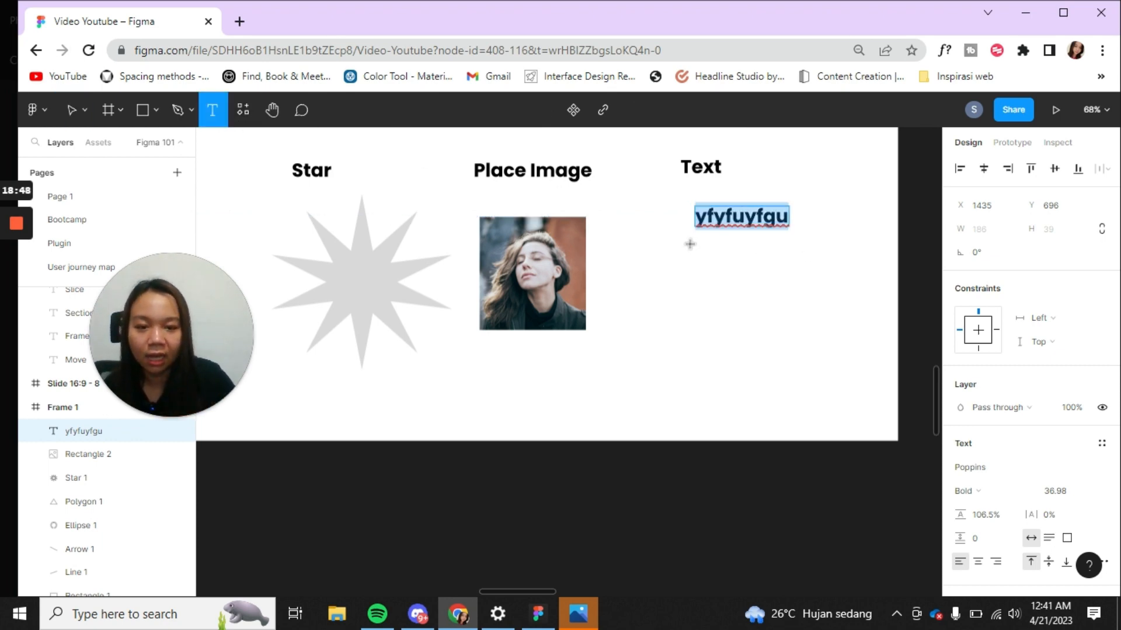
{"action": "left_click_drag", "start_coordinate": [690, 243], "coordinate": [842, 377]}
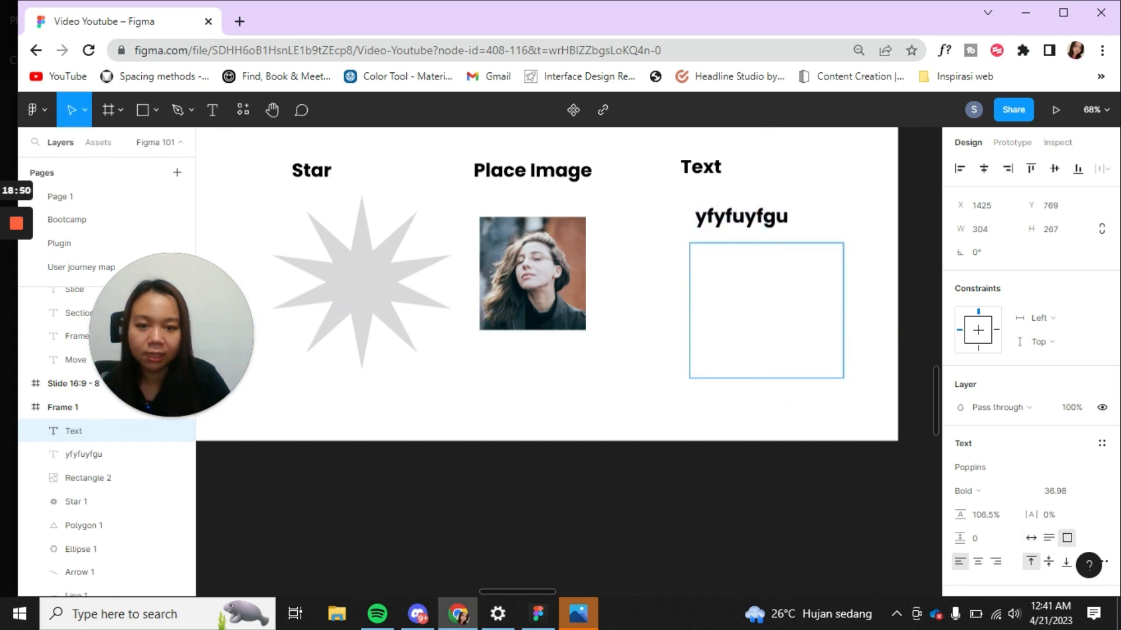
{"action": "type", "text": "gchgvhjvhjvhvhjvhjv"}
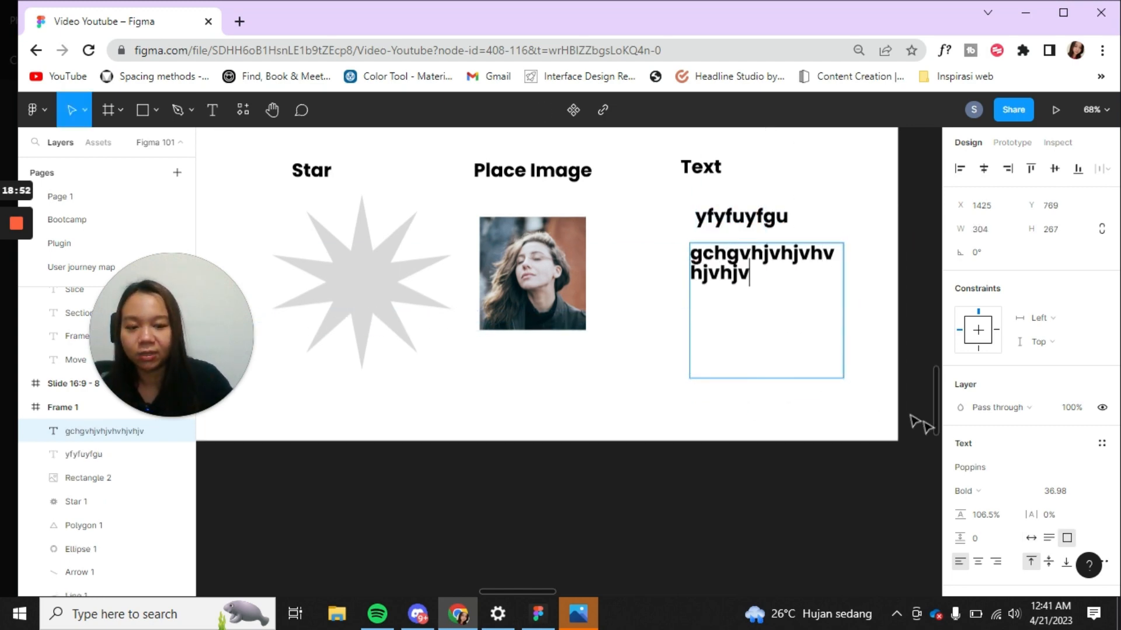
Switch the new text box's resizing to auto width and from there to auto height.
{"action": "scroll", "coordinate": [1011, 474], "scroll_direction": "down", "scroll_amount": 3}
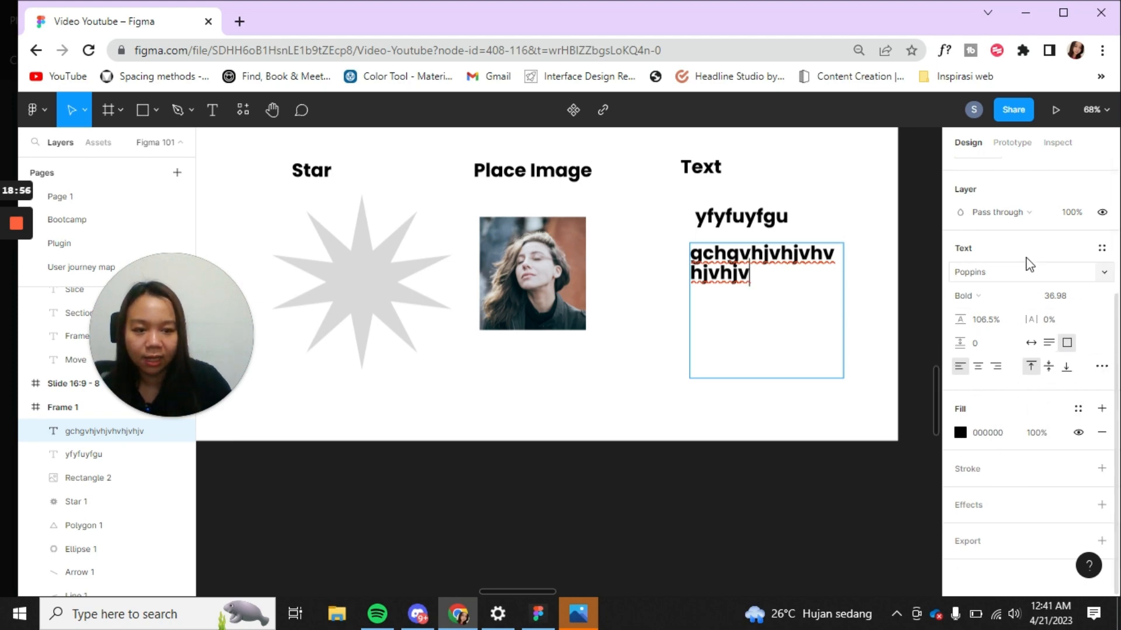
{"action": "left_click", "coordinate": [1031, 344]}
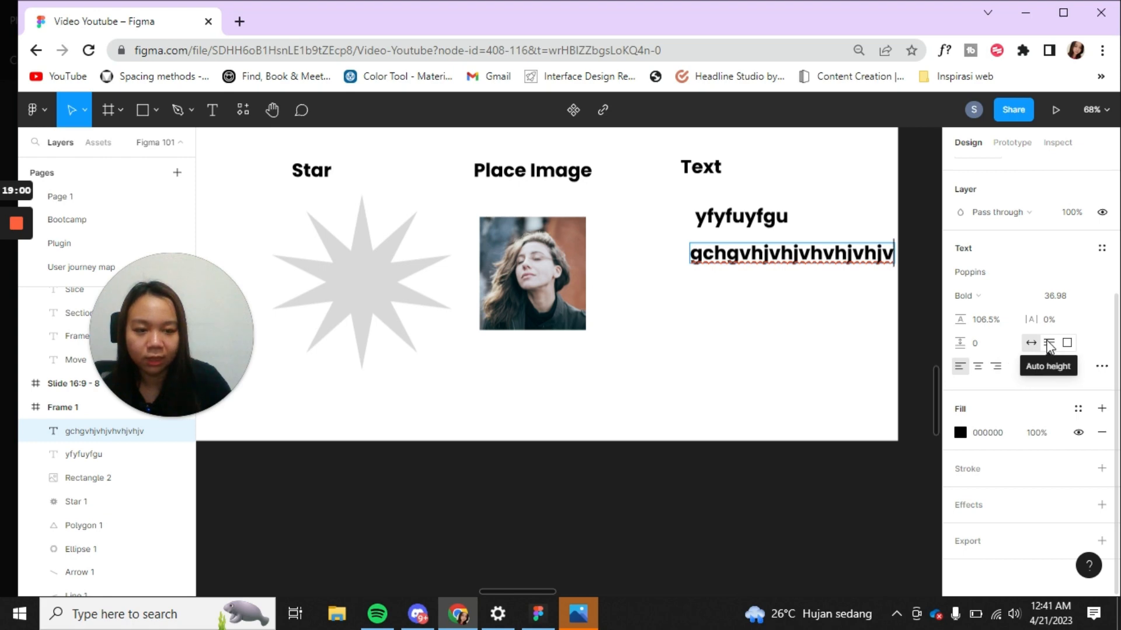
{"action": "left_click", "coordinate": [1049, 344]}
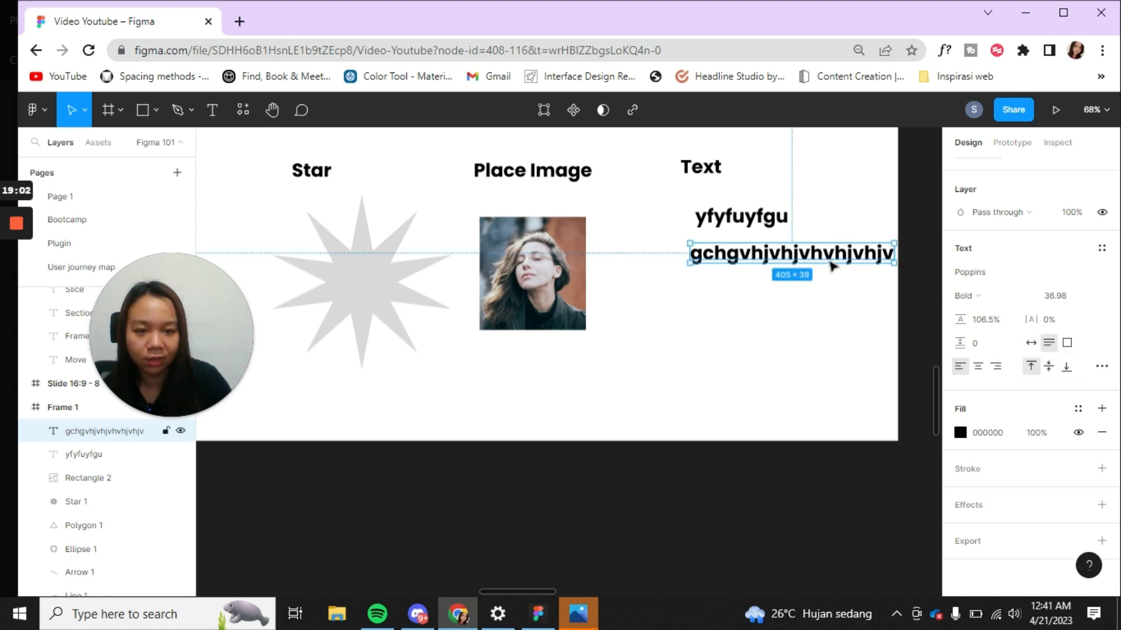
Move the text box closer to the portrait image and resize it to about 399 × 73.
{"action": "left_click_drag", "start_coordinate": [825, 263], "coordinate": [728, 281]}
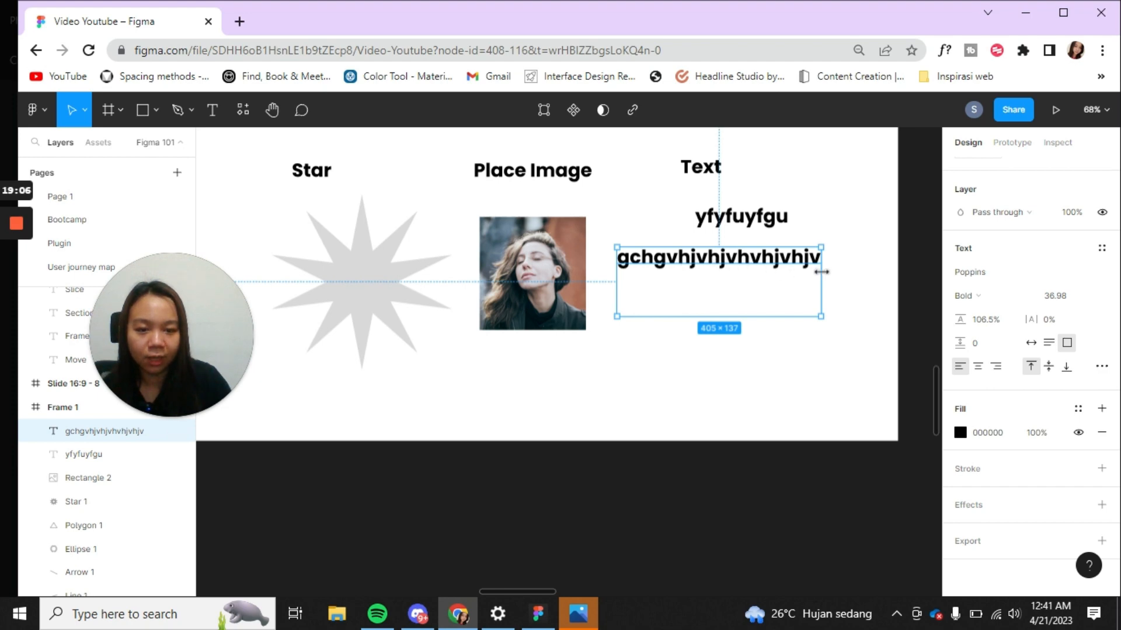
{"action": "left_click_drag", "start_coordinate": [820, 272], "coordinate": [817, 275]}
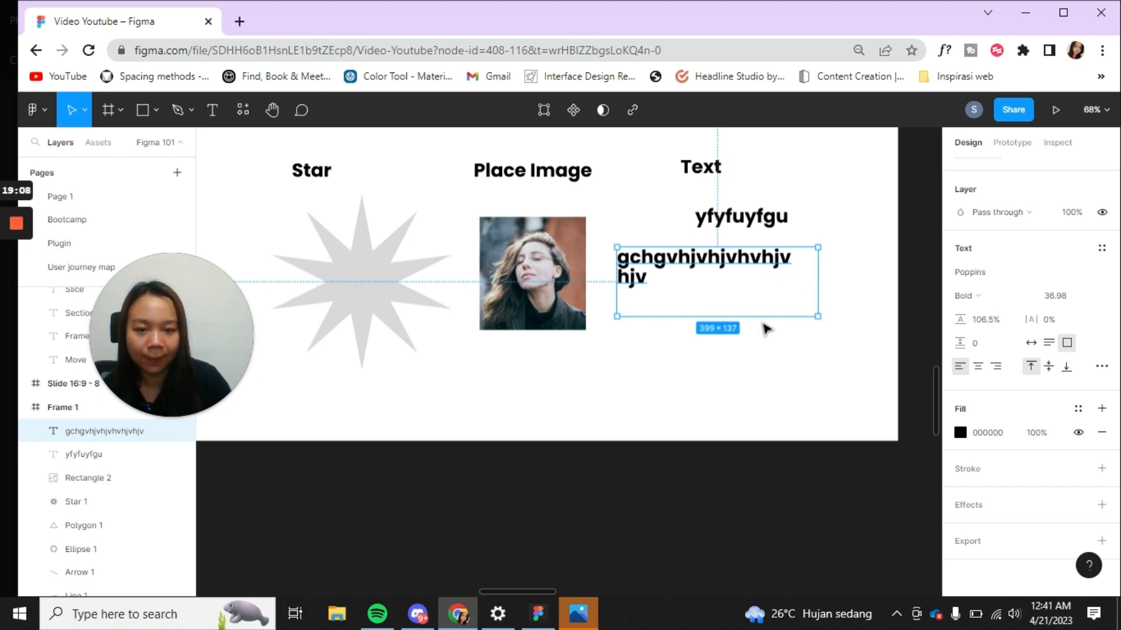
{"action": "left_click_drag", "start_coordinate": [756, 316], "coordinate": [756, 284]}
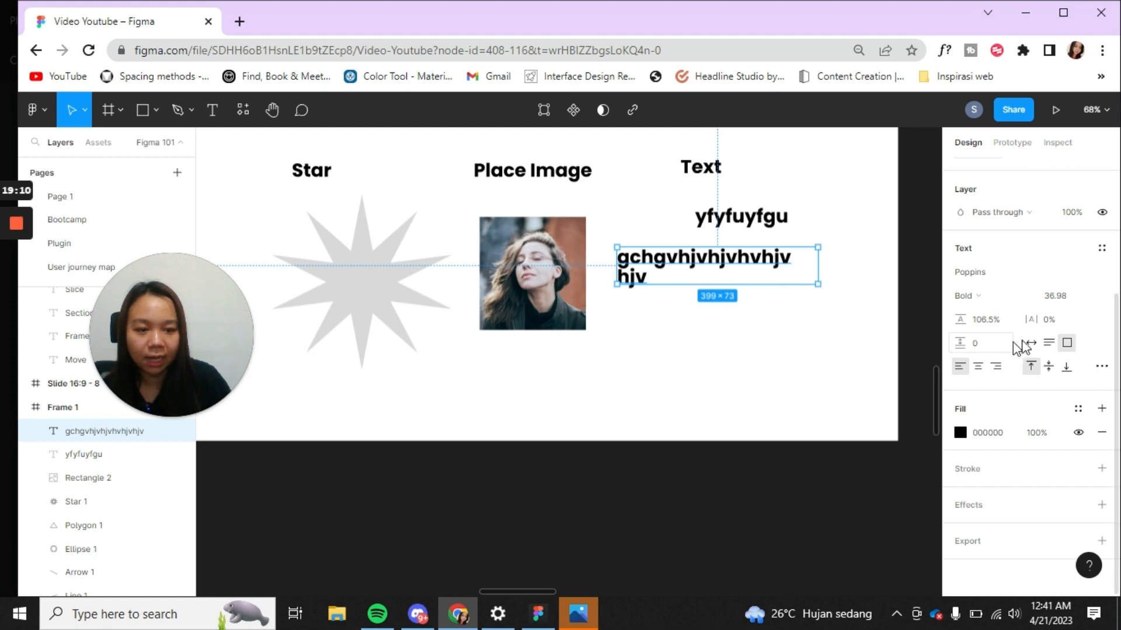
Set the text box to auto height and append "h jjzjkcbkjbzdkcbkdbzkcbbscbbdcbjdzbcjbzdc" to its text.
{"action": "left_click", "coordinate": [1049, 343]}
{"action": "double_click", "coordinate": [636, 275]}
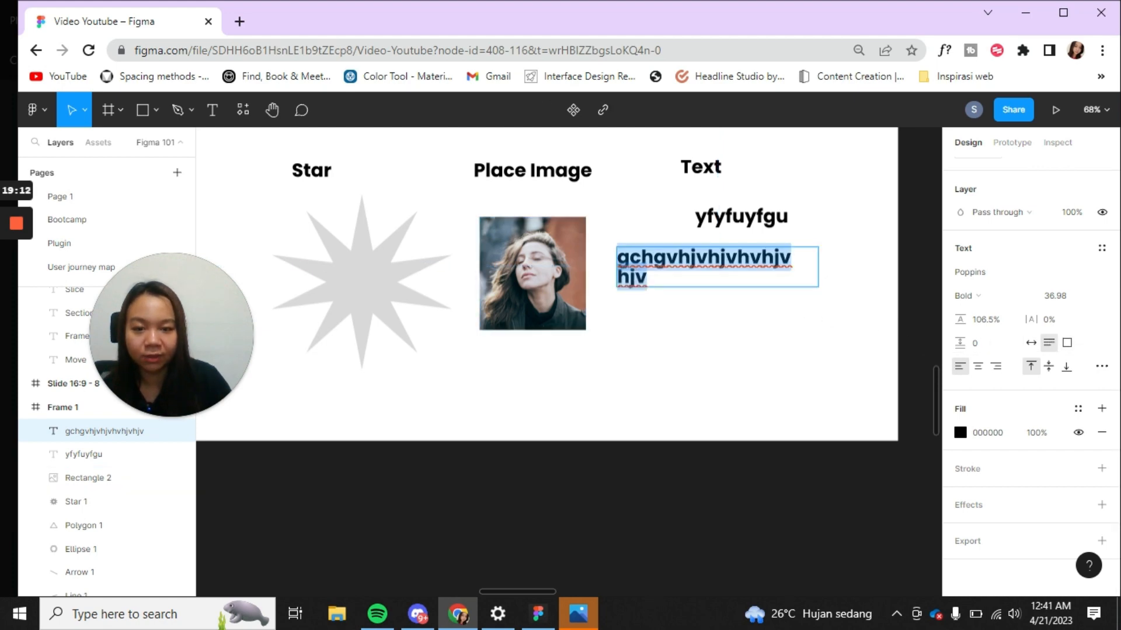
{"action": "left_click", "coordinate": [647, 277]}
{"action": "type", "text": "h jjzjkc"}
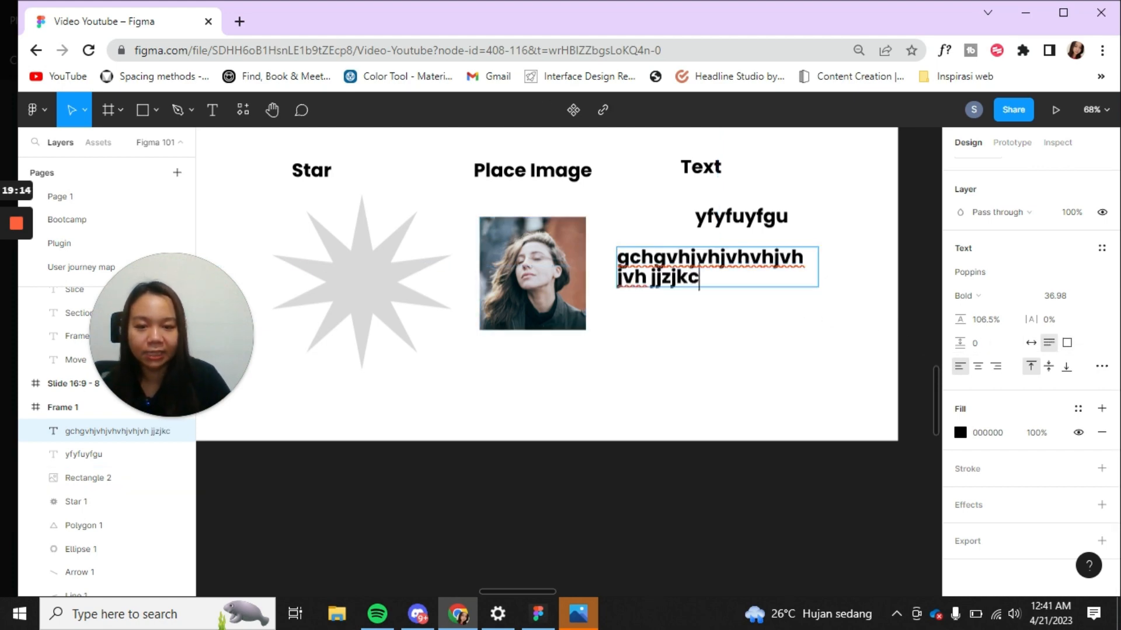
{"action": "type", "text": "bkjbzdkcbkdbzkcbbscbbdcbjdzbcjbzdc"}
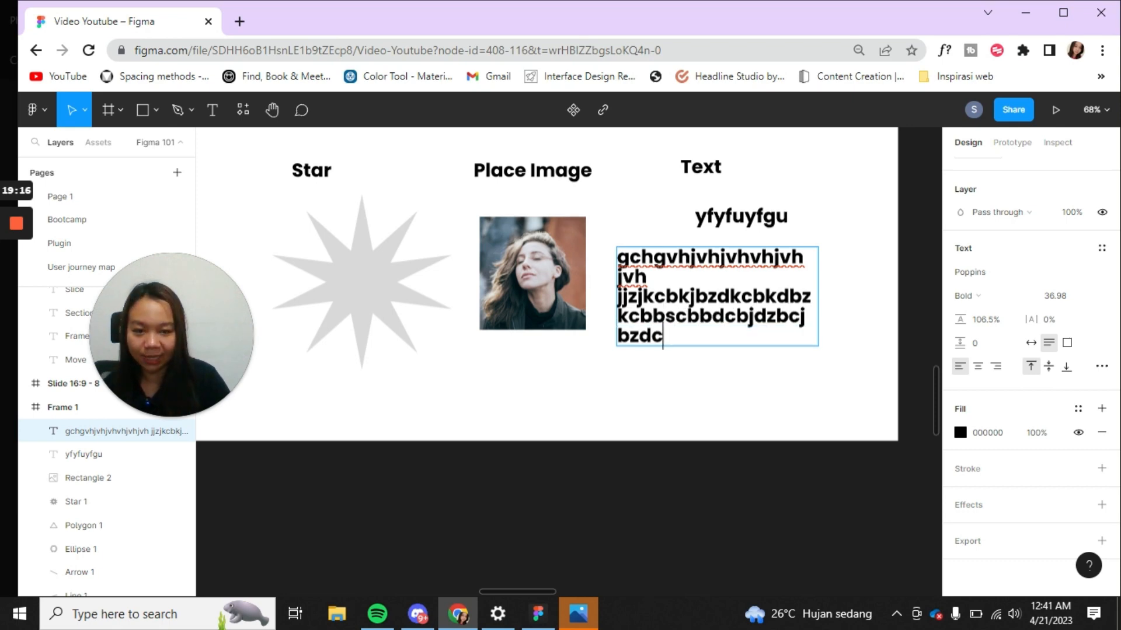
{"action": "key", "text": "Escape"}
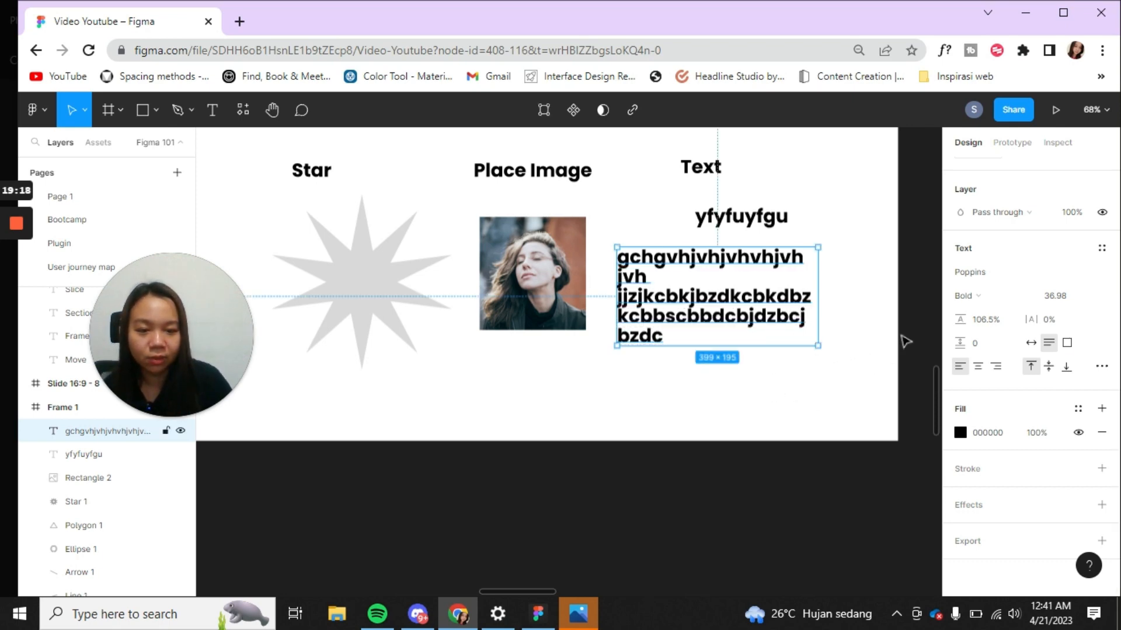
Set the text box to fixed size and append "s ckkdsc ds cvdsvnksdkvbksvk" to its text.
{"action": "left_click", "coordinate": [1067, 343]}
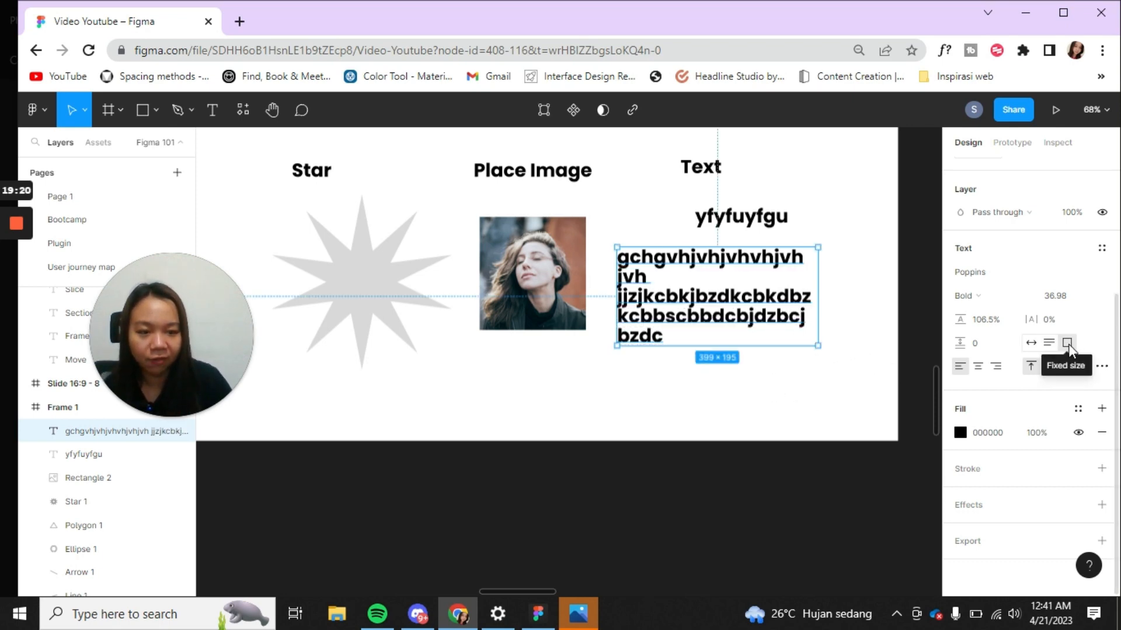
{"action": "key", "text": "Return"}
{"action": "left_click", "coordinate": [663, 337]}
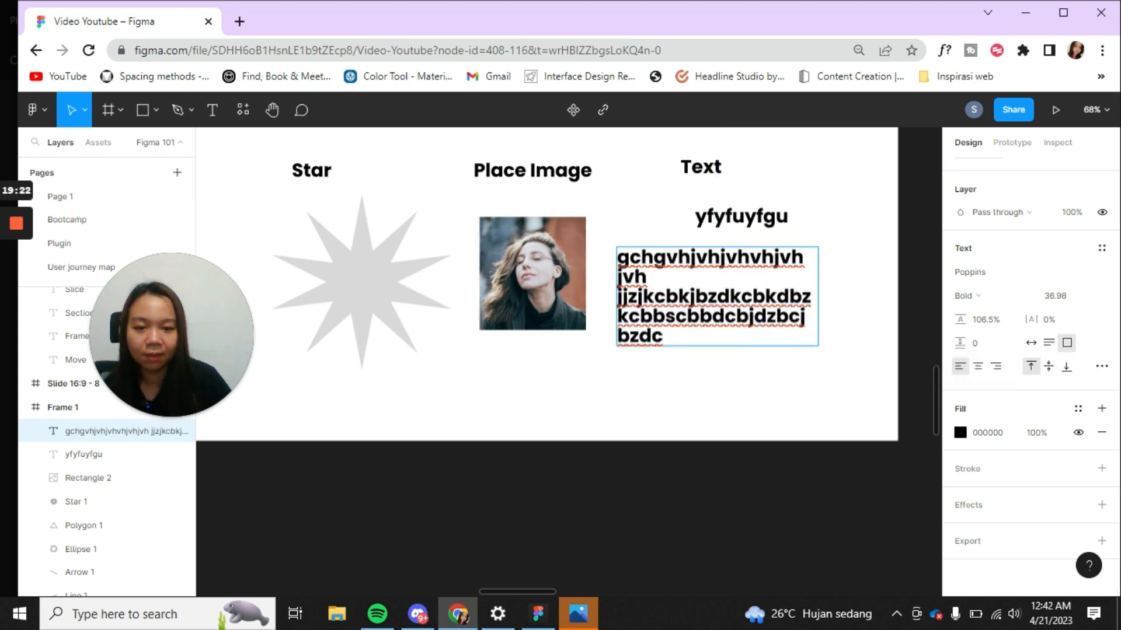
{"action": "type", "text": "s ckkdsc ds cvdsvnksdkvbksvk"}
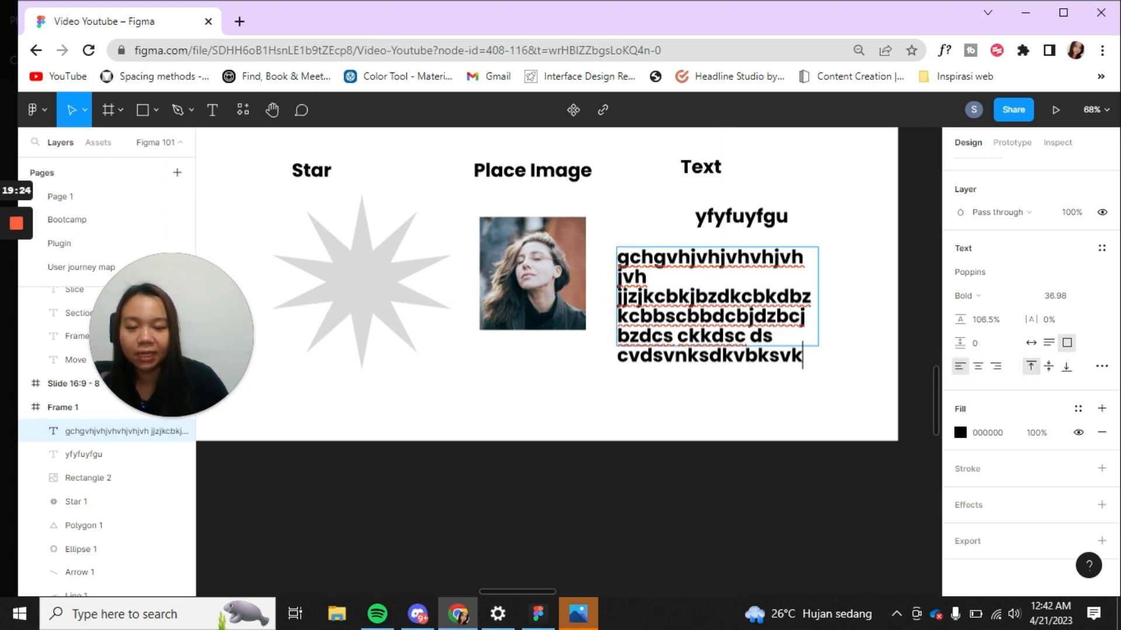
{"action": "key", "text": "Escape"}
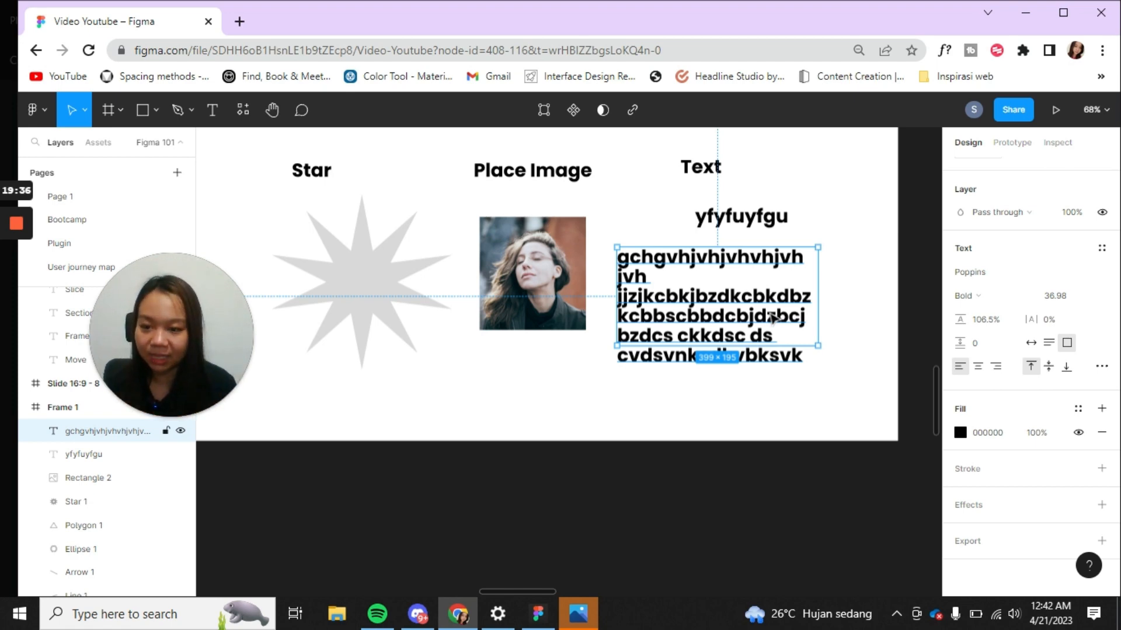
Move the multi-line text box away from the portrait image so it sits centred beneath the "yfyfuyfgu" text.
{"action": "left_click_drag", "start_coordinate": [713, 286], "coordinate": [737, 288]}
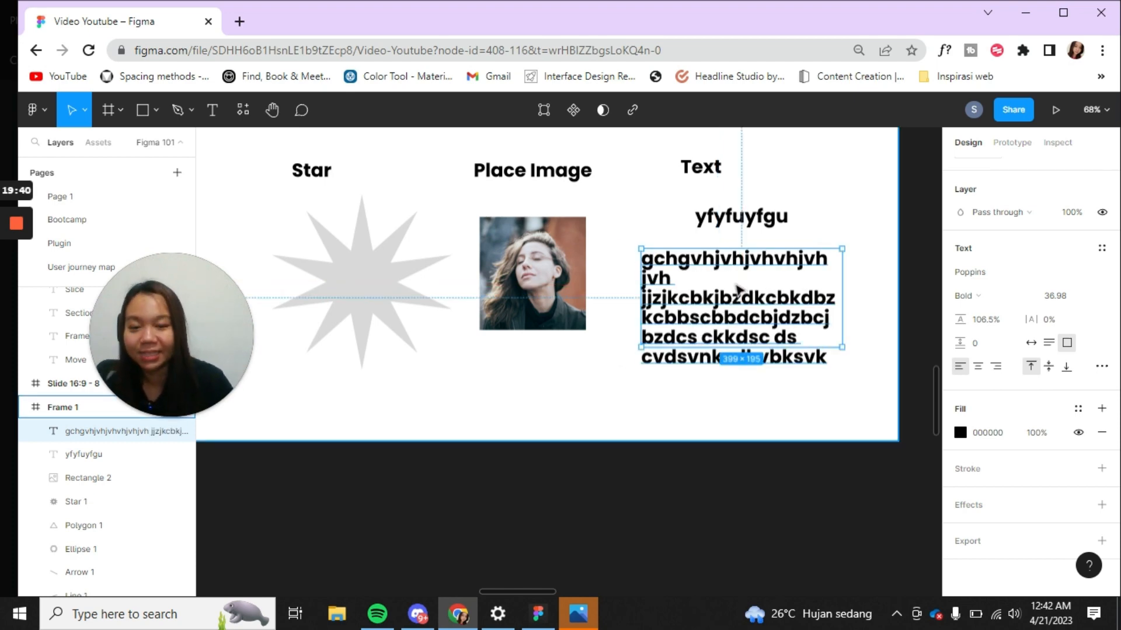
{"action": "scroll", "coordinate": [738, 290], "scroll_direction": "up", "scroll_amount": 5}
{"action": "scroll", "coordinate": [727, 299], "scroll_direction": "down", "scroll_amount": 8}
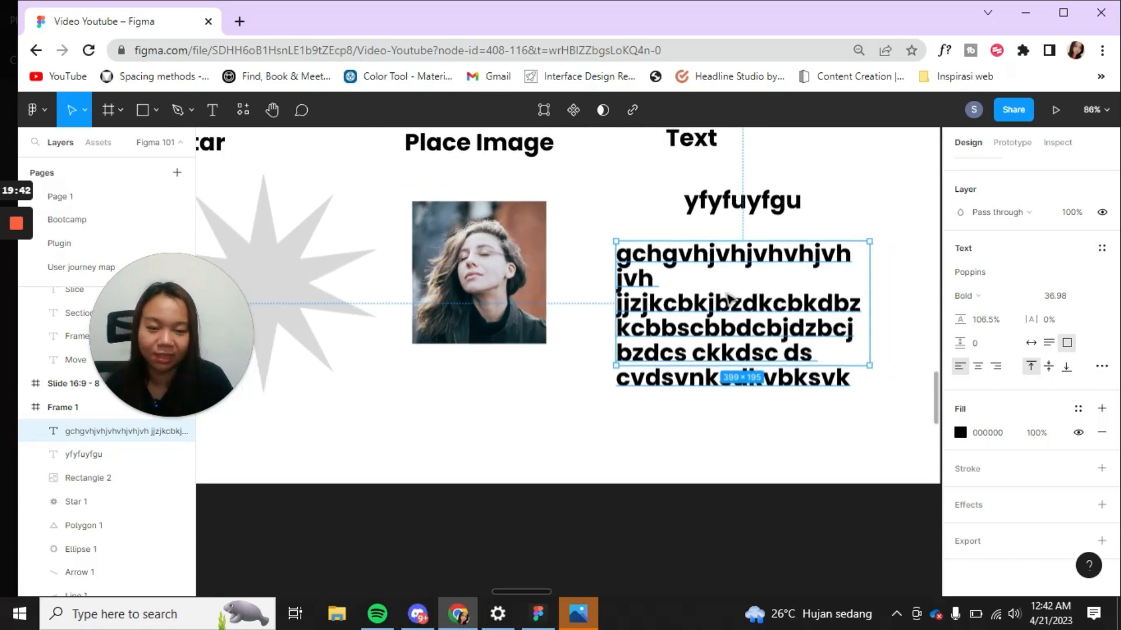
{"action": "scroll", "coordinate": [728, 299], "scroll_direction": "down", "scroll_amount": 3}
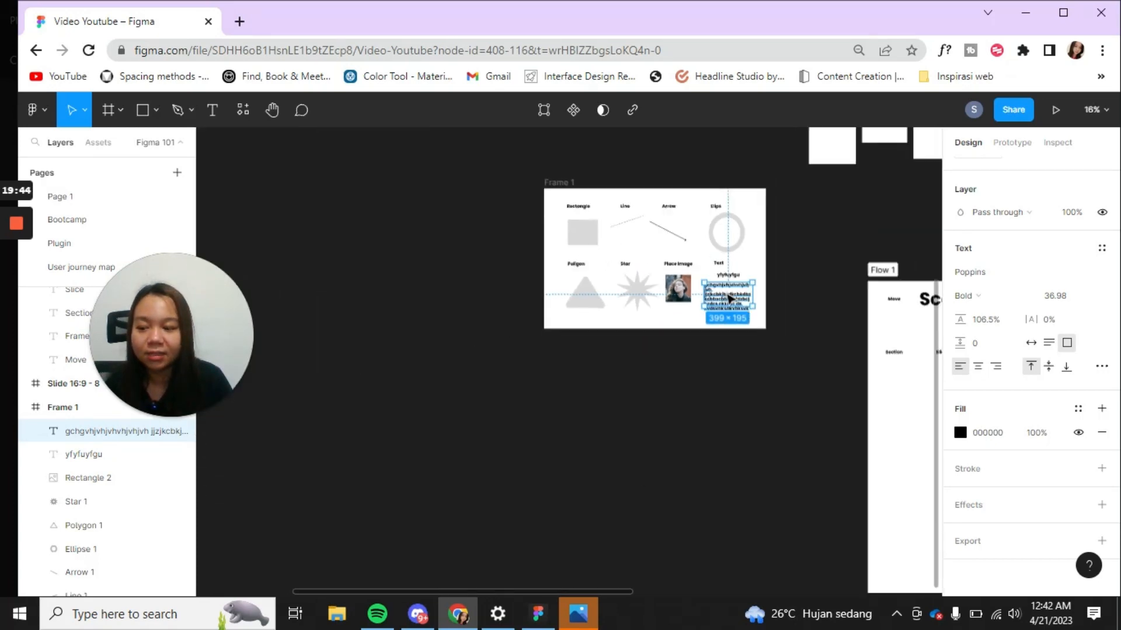
Move Frame 1 across the empty canvas to about X 3267, Y 1845.
{"action": "scroll", "coordinate": [642, 247], "scroll_direction": "up", "scroll_amount": 4}
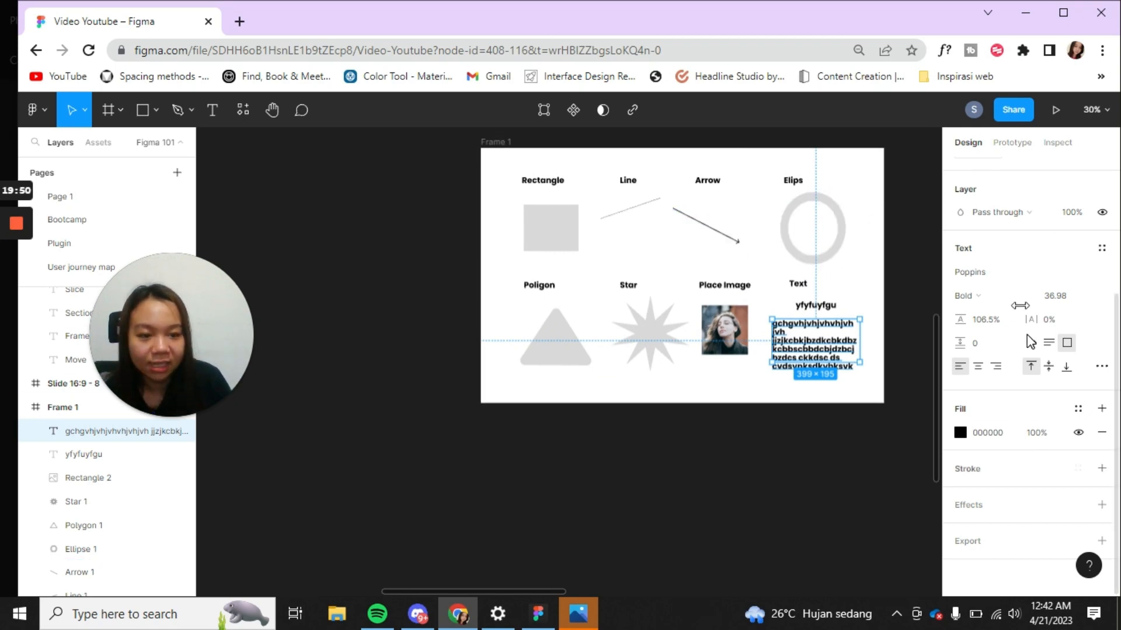
{"action": "scroll", "coordinate": [1014, 272], "scroll_direction": "up", "scroll_amount": 3}
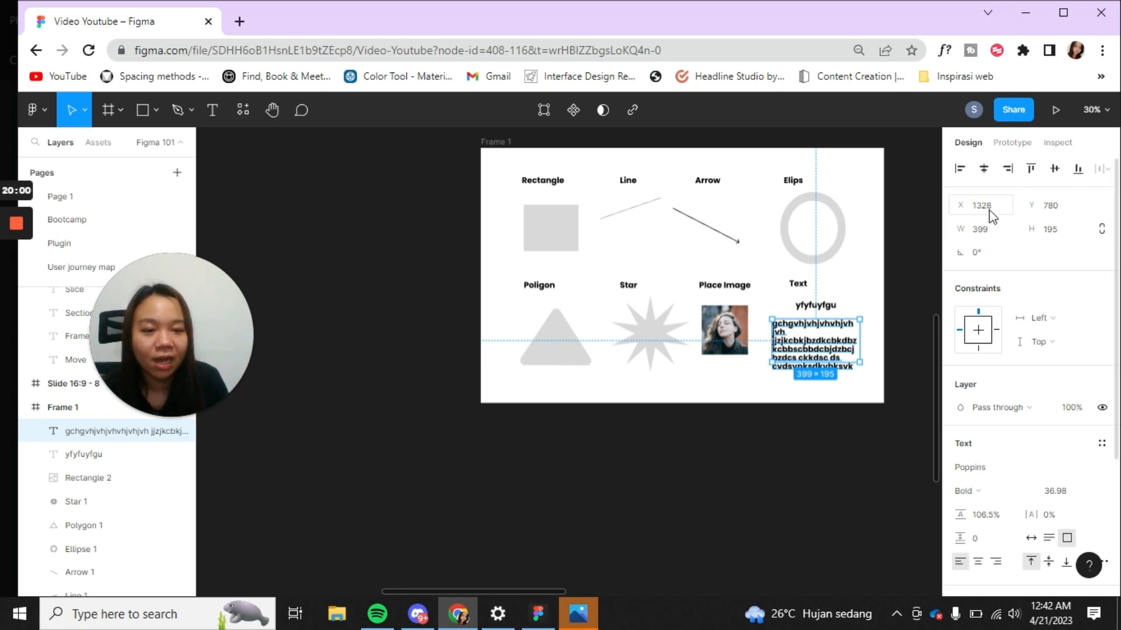
{"action": "left_click", "coordinate": [501, 143]}
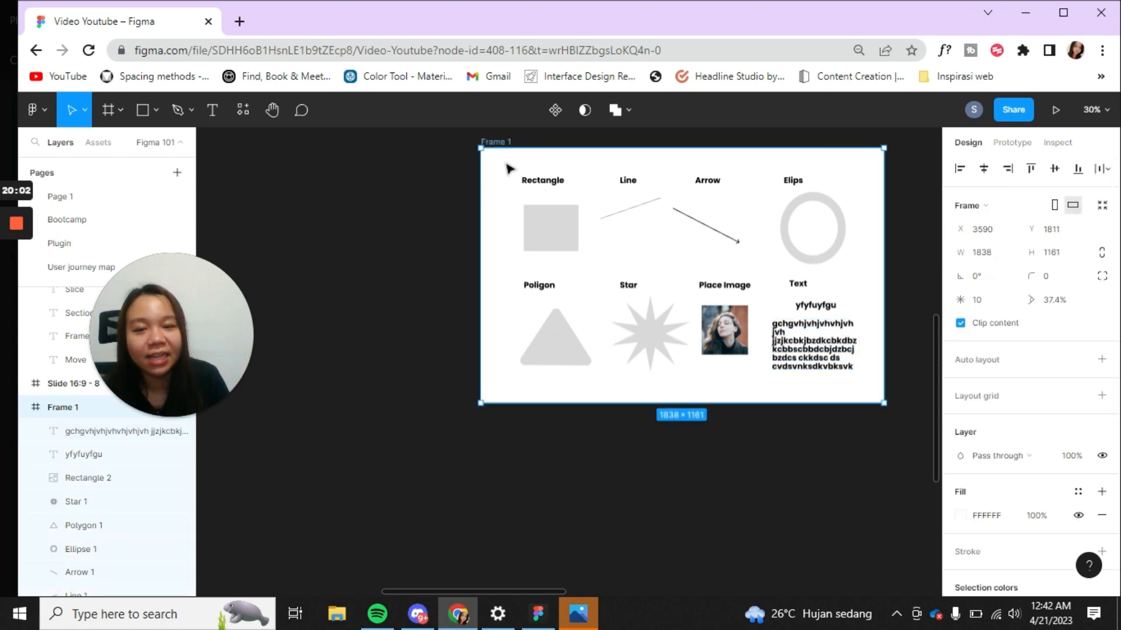
{"action": "left_click_drag", "start_coordinate": [508, 169], "coordinate": [378, 174]}
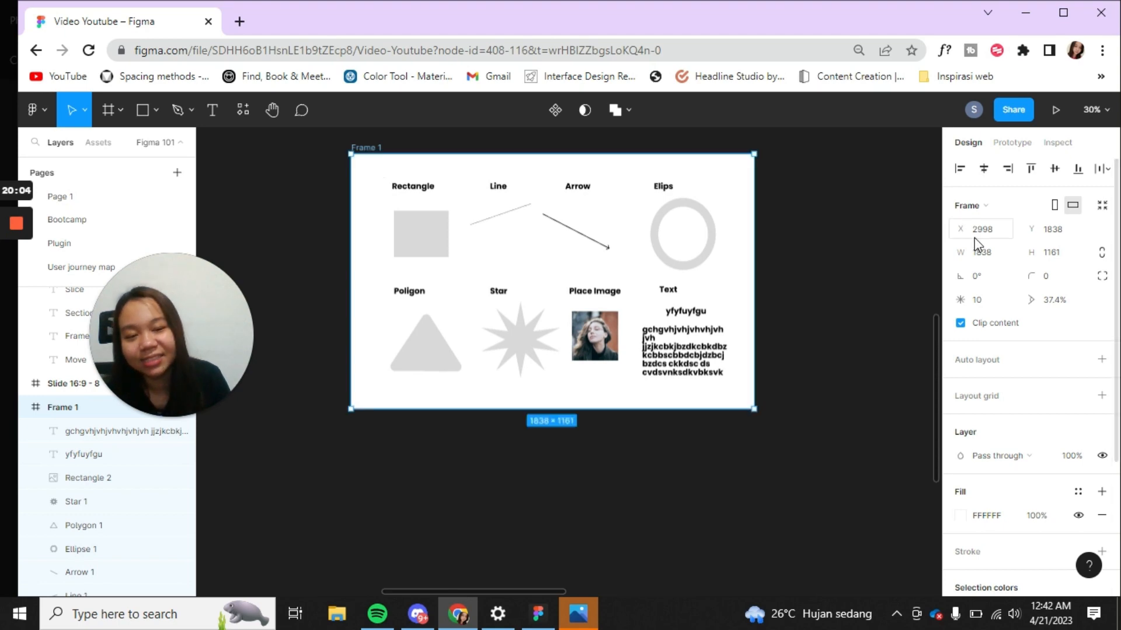
{"action": "left_click_drag", "start_coordinate": [474, 175], "coordinate": [533, 178]}
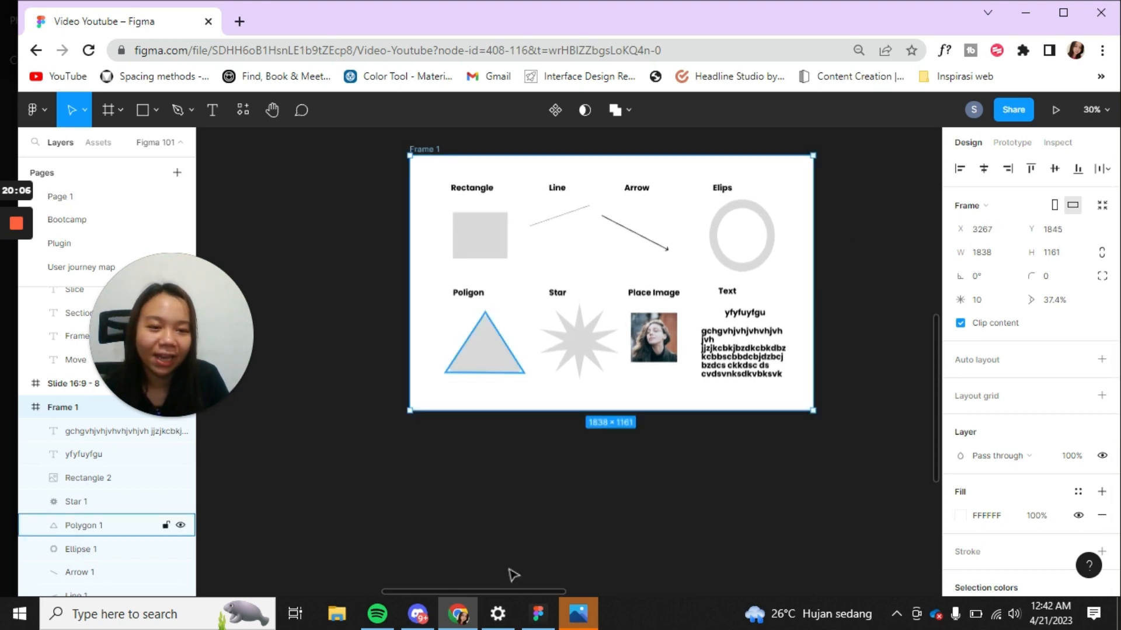
{"action": "left_click", "coordinate": [497, 613]}
{"action": "left_click", "coordinate": [493, 610]}
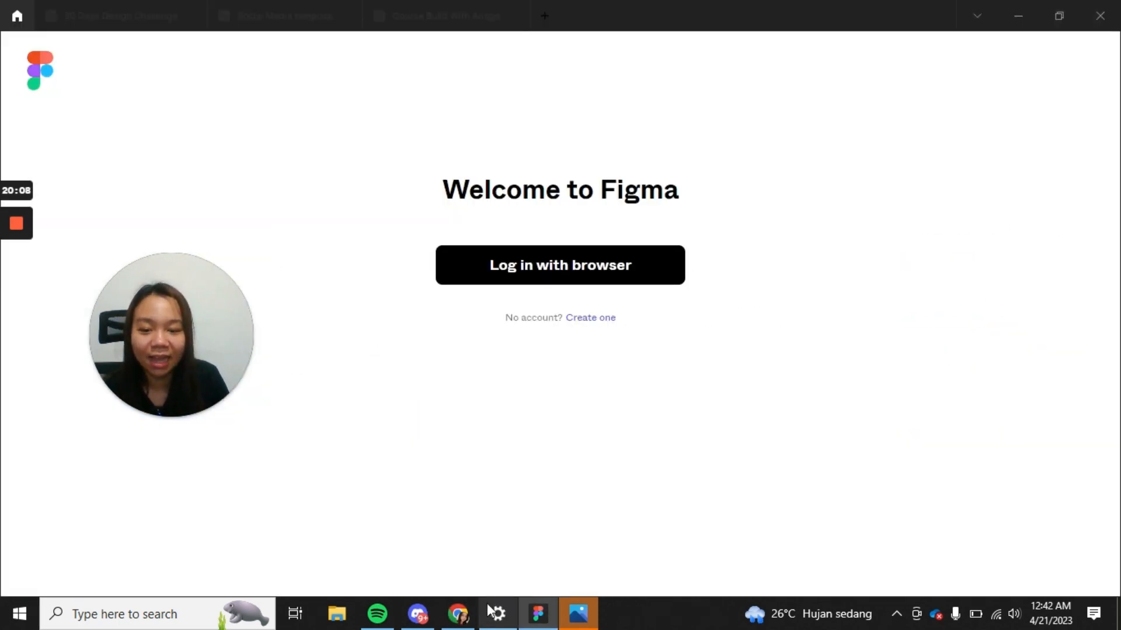
{"action": "left_click", "coordinate": [458, 613]}
{"action": "left_click", "coordinate": [665, 439]}
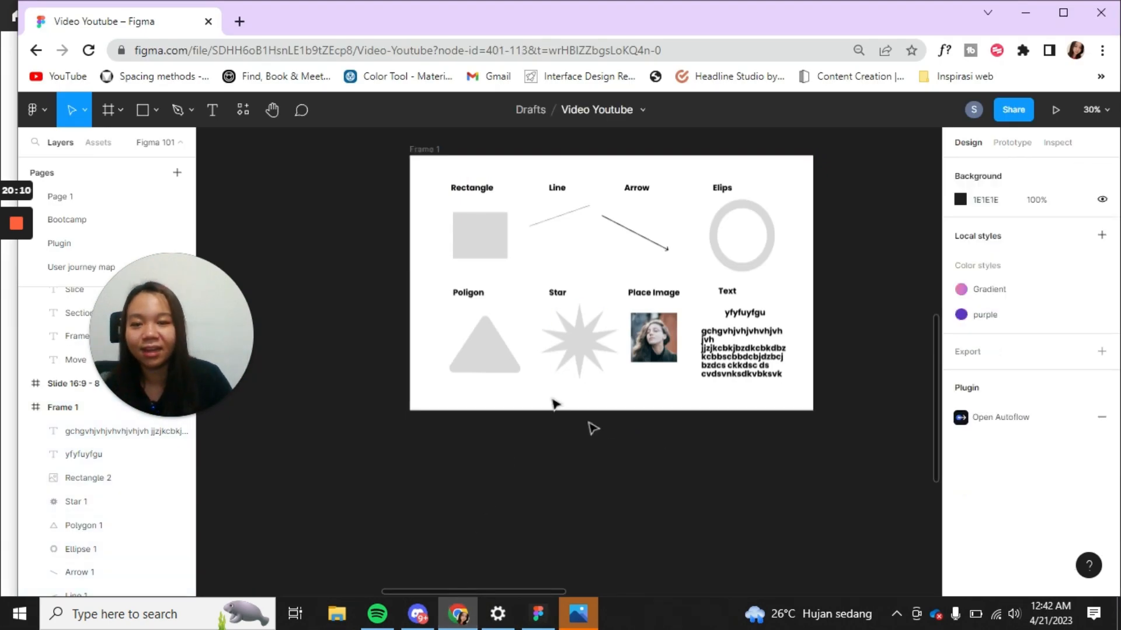
Resize Frame 1 to about 1790 × 1228 and deselect it.
{"action": "left_click", "coordinate": [439, 151]}
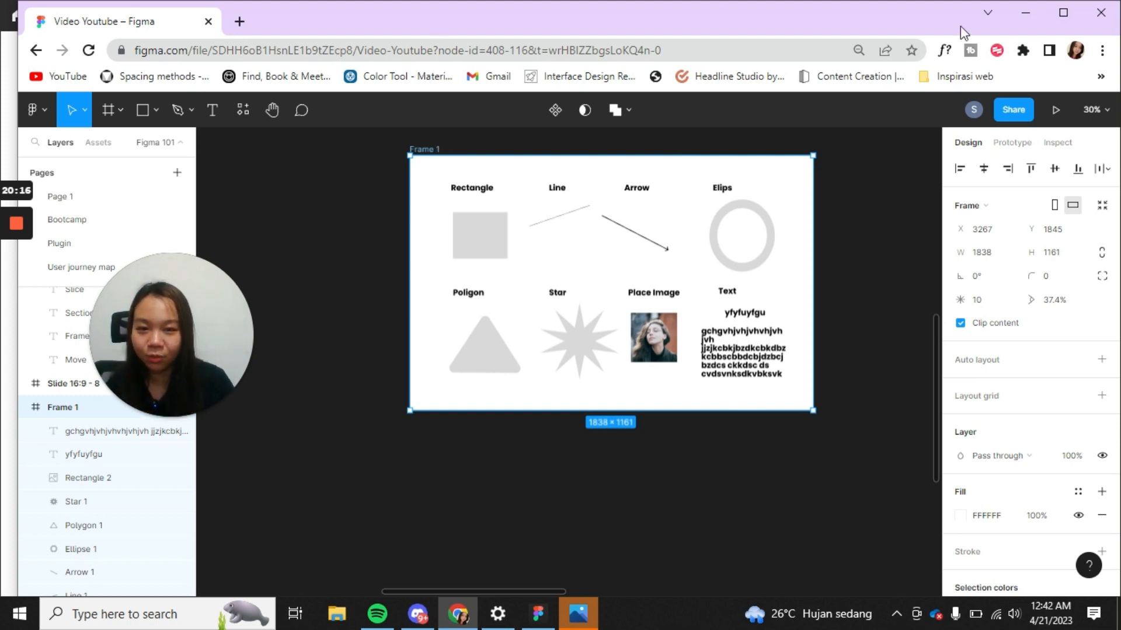
{"action": "left_click", "coordinate": [973, 109]}
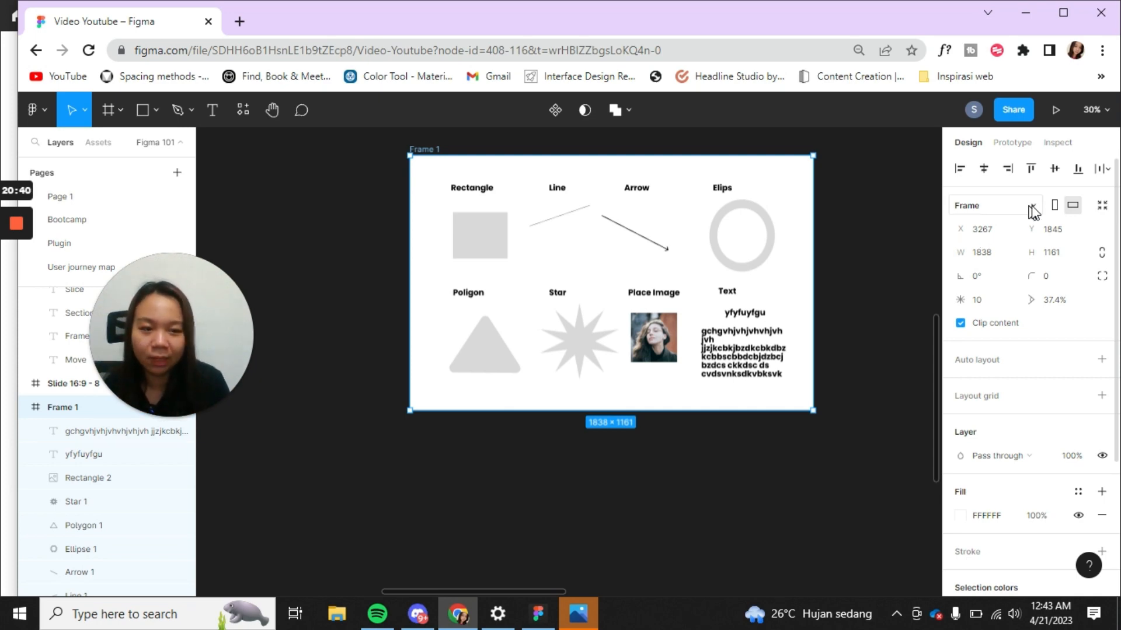
{"action": "left_click", "coordinate": [999, 257]}
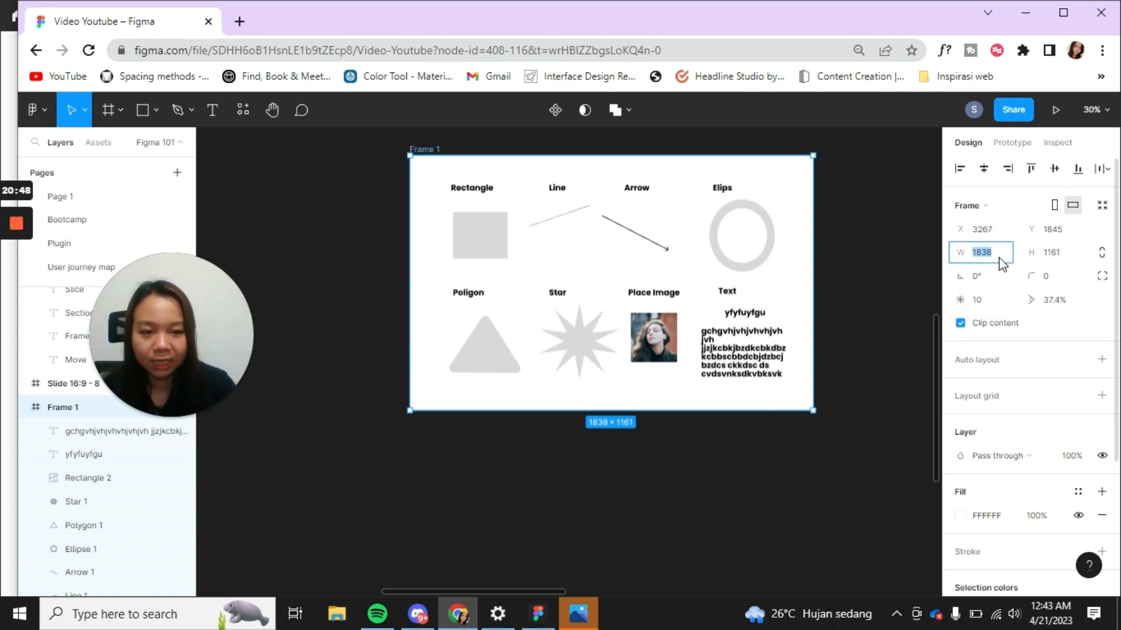
{"action": "left_click_drag", "start_coordinate": [955, 262], "coordinate": [749, 284]}
{"action": "left_click_drag", "start_coordinate": [1031, 252], "coordinate": [1054, 259]}
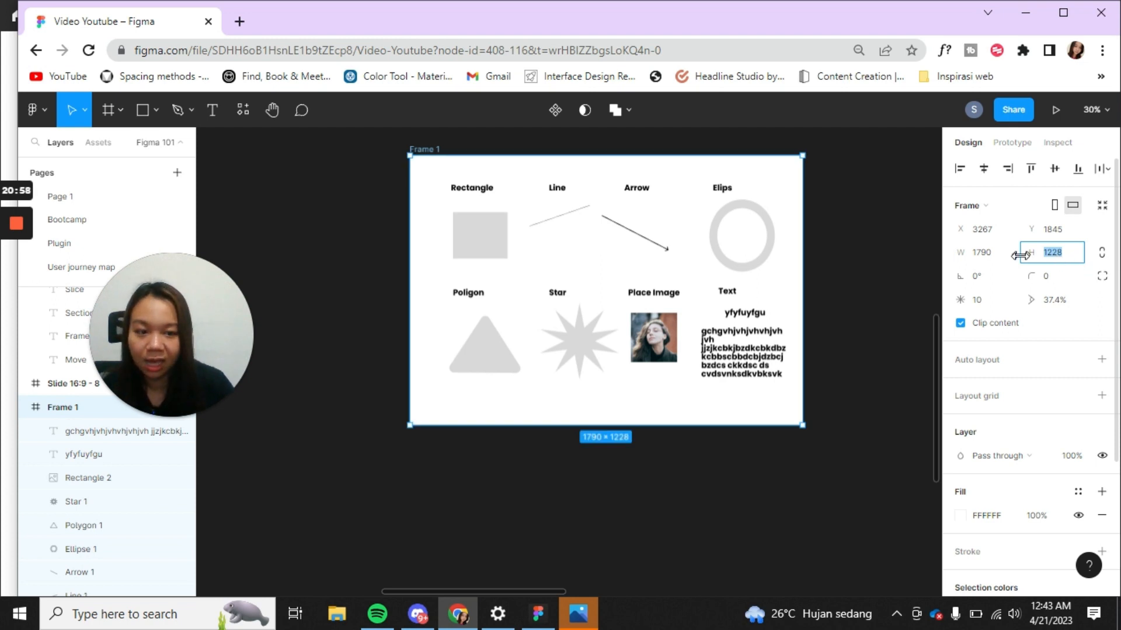
{"action": "left_click", "coordinate": [994, 260]}
{"action": "double_click", "coordinate": [996, 263]}
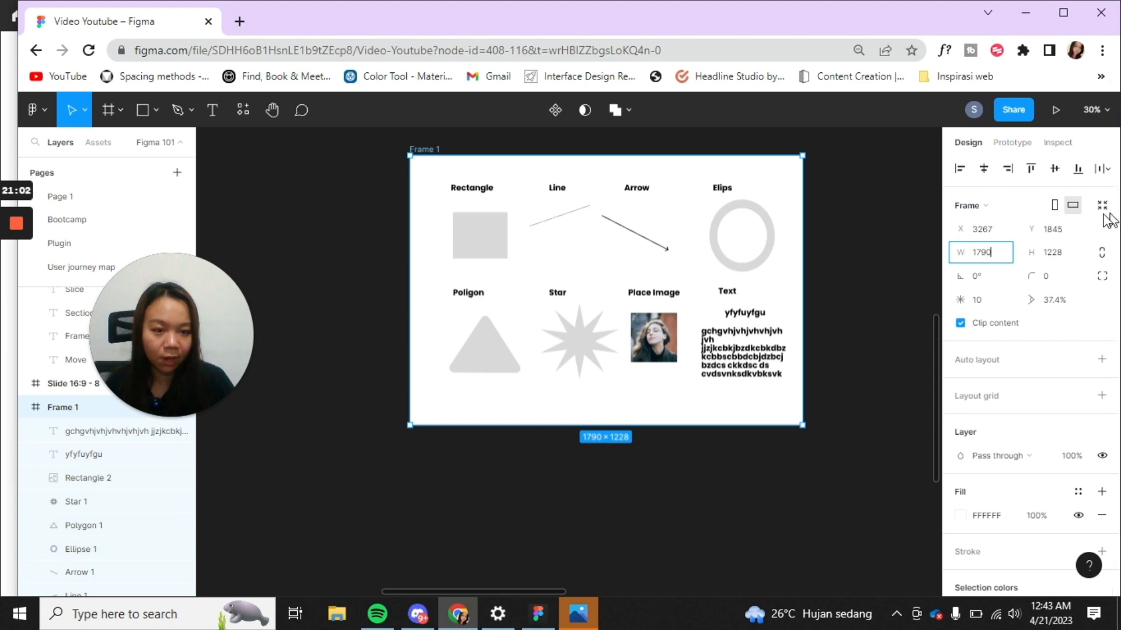
{"action": "key", "text": "Escape"}
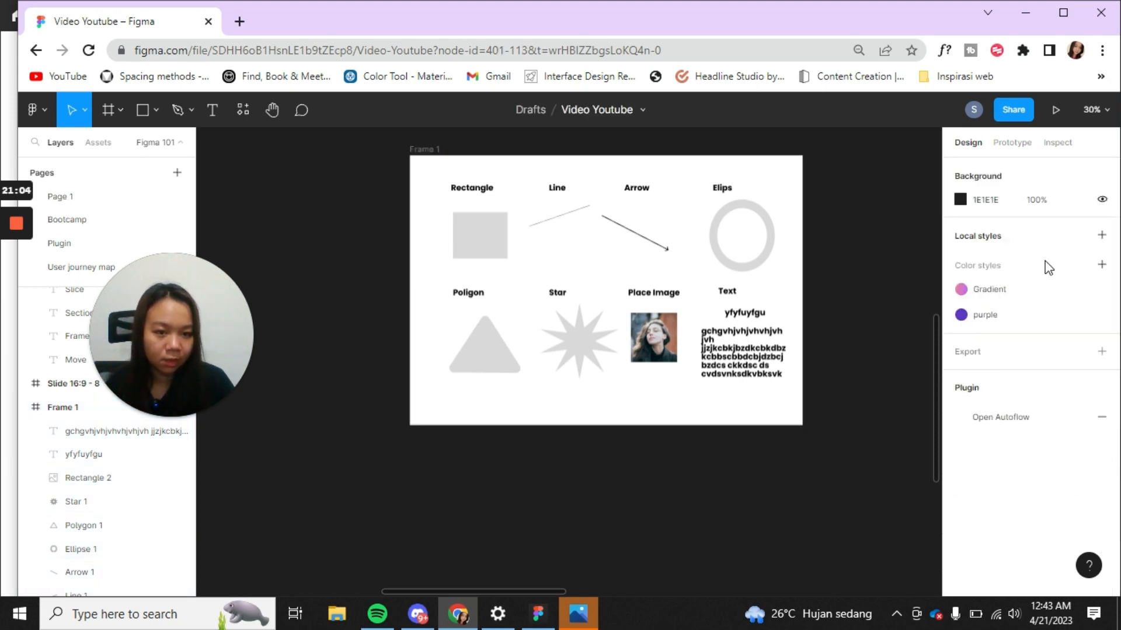
Draw a rectangle about 241 × 388 on the empty canvas beside Frame 1 and move it closer, to about X 5185, Y 2212.
{"action": "scroll", "coordinate": [917, 269], "scroll_direction": "up", "scroll_amount": 3}
{"action": "scroll", "coordinate": [916, 270], "scroll_direction": "up", "scroll_amount": 5}
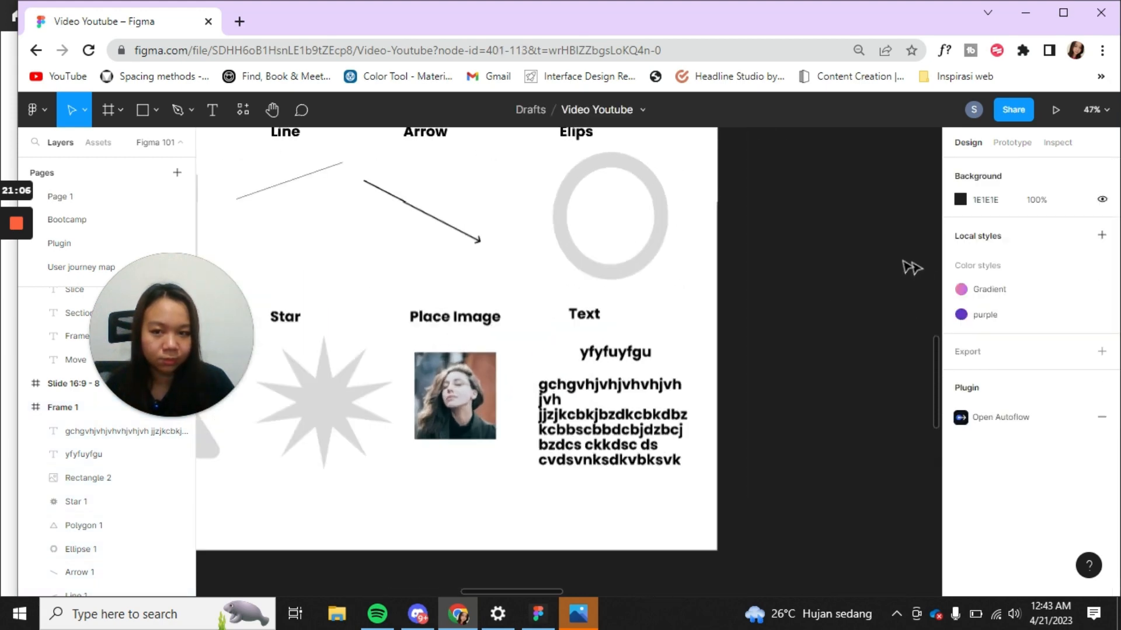
{"action": "left_click", "coordinate": [142, 110]}
{"action": "mouse_move", "coordinate": [797, 246]}
{"action": "left_mouse_down"}
{"action": "mouse_move", "coordinate": [873, 390]}
{"action": "mouse_move", "coordinate": [906, 424]}
{"action": "left_mouse_up"}
{"action": "scroll", "coordinate": [934, 255], "scroll_direction": "up", "scroll_amount": 1}
{"action": "scroll", "coordinate": [934, 255], "scroll_direction": "up", "scroll_amount": 6}
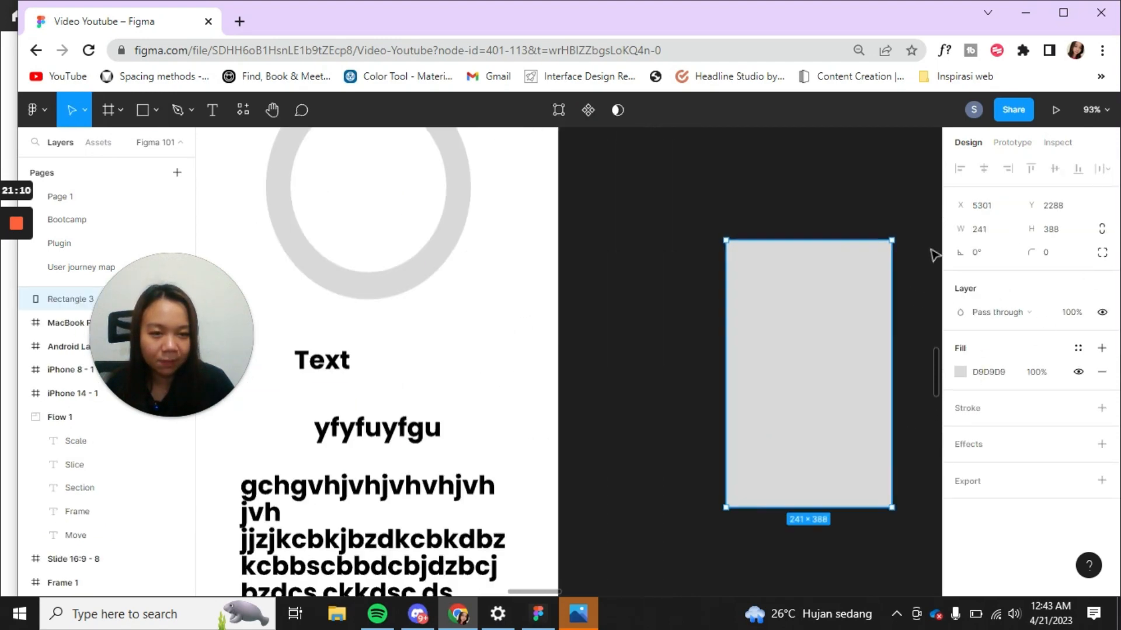
{"action": "left_click_drag", "start_coordinate": [825, 332], "coordinate": [669, 267]}
{"action": "scroll", "coordinate": [669, 265], "scroll_direction": "down", "scroll_amount": 4}
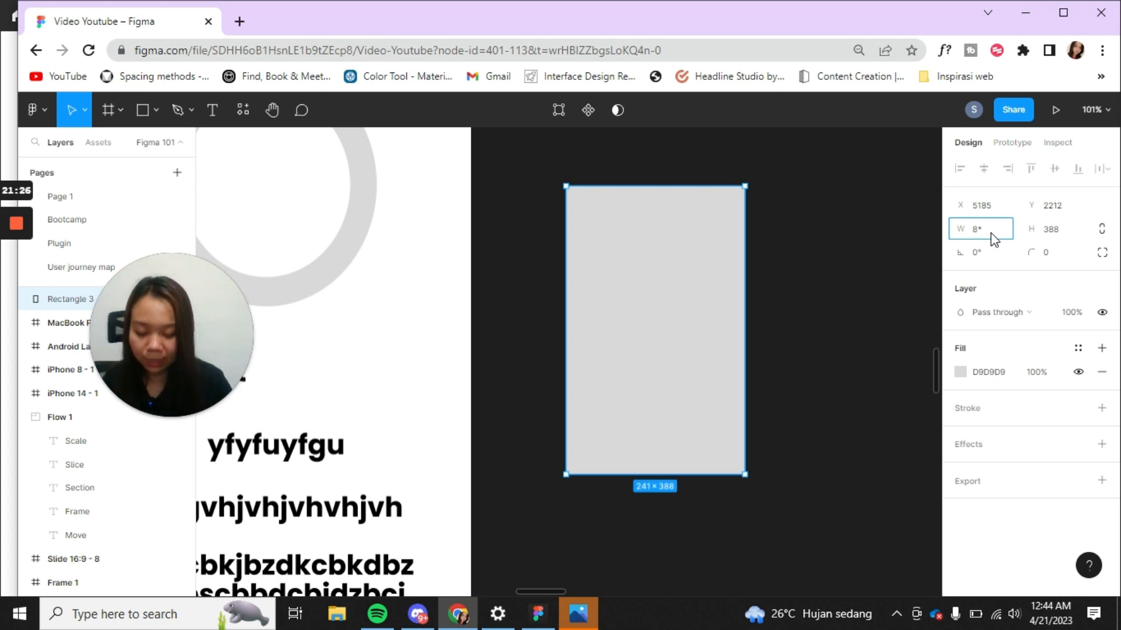
Set the new rectangle's width to 240 with a multiplication starting with 8, and divide it with the expression 240/5.
{"action": "key", "text": "Return"}
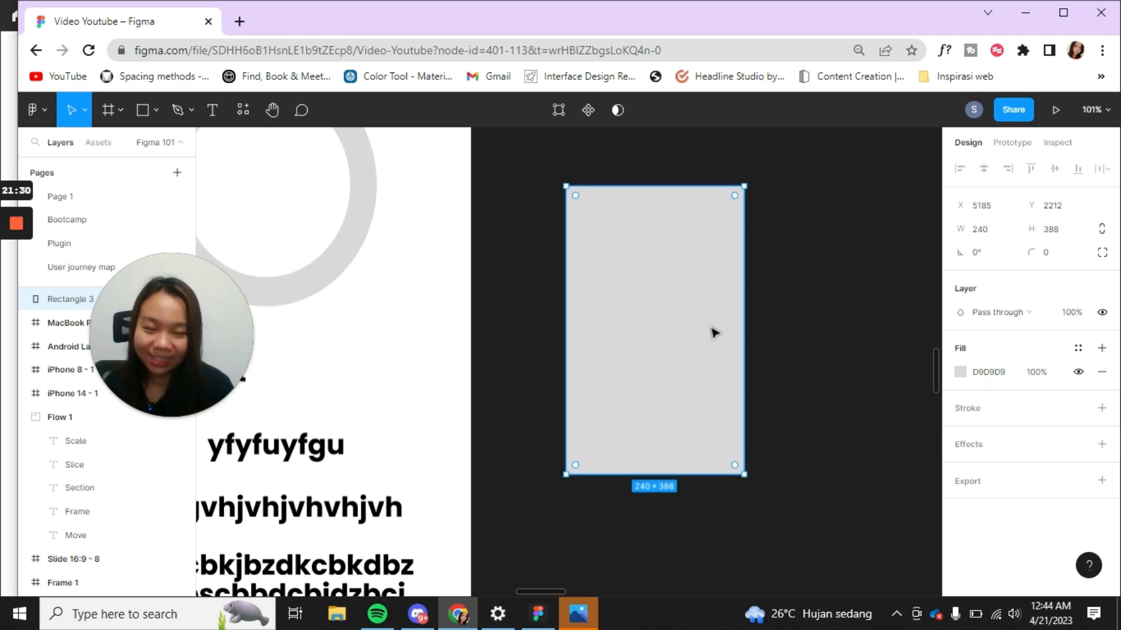
{"action": "left_click", "coordinate": [991, 226]}
{"action": "left_click", "coordinate": [995, 227]}
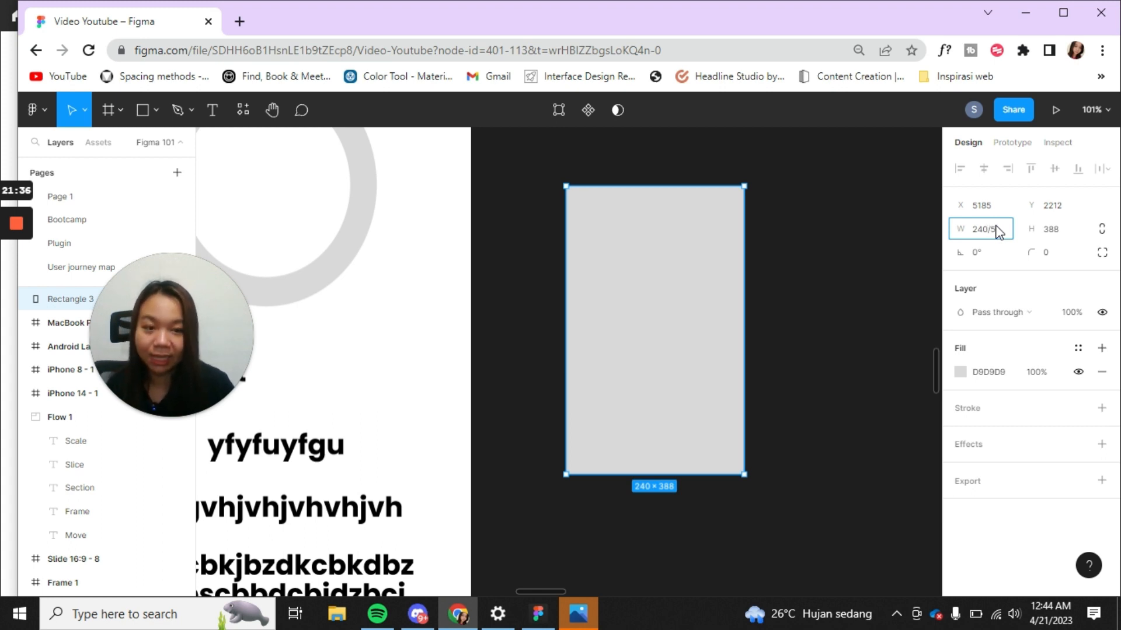
{"action": "key", "text": "Return"}
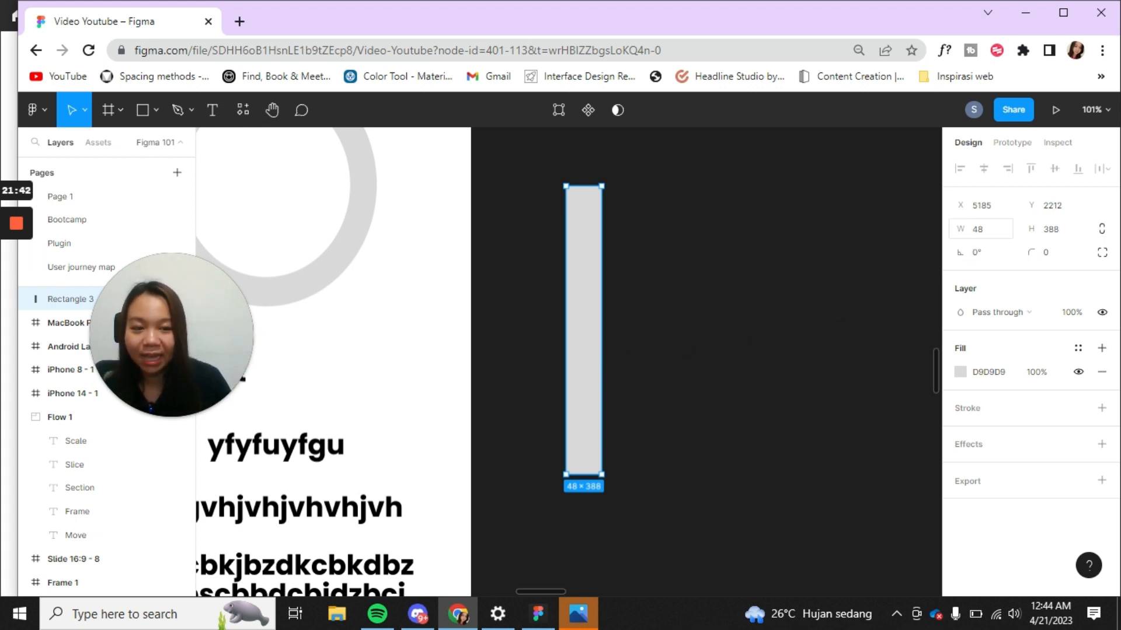
Widen the new rectangle to a width of 71 and deselect it.
{"action": "left_click_drag", "start_coordinate": [976, 229], "coordinate": [993, 229]}
{"action": "left_click", "coordinate": [977, 231]}
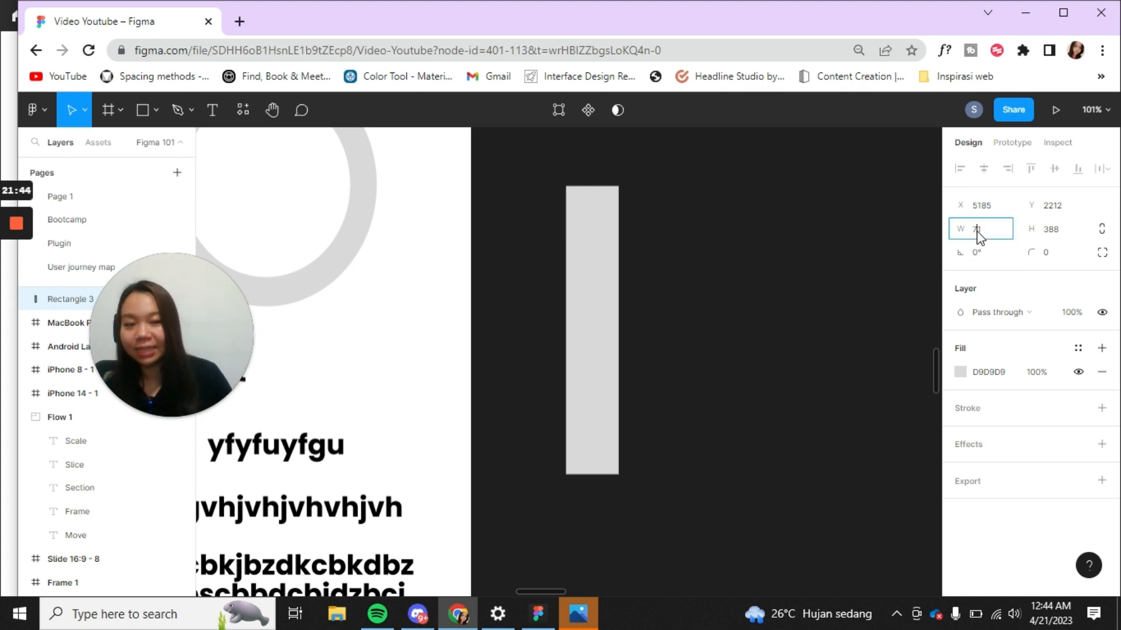
{"action": "double_click", "coordinate": [976, 229]}
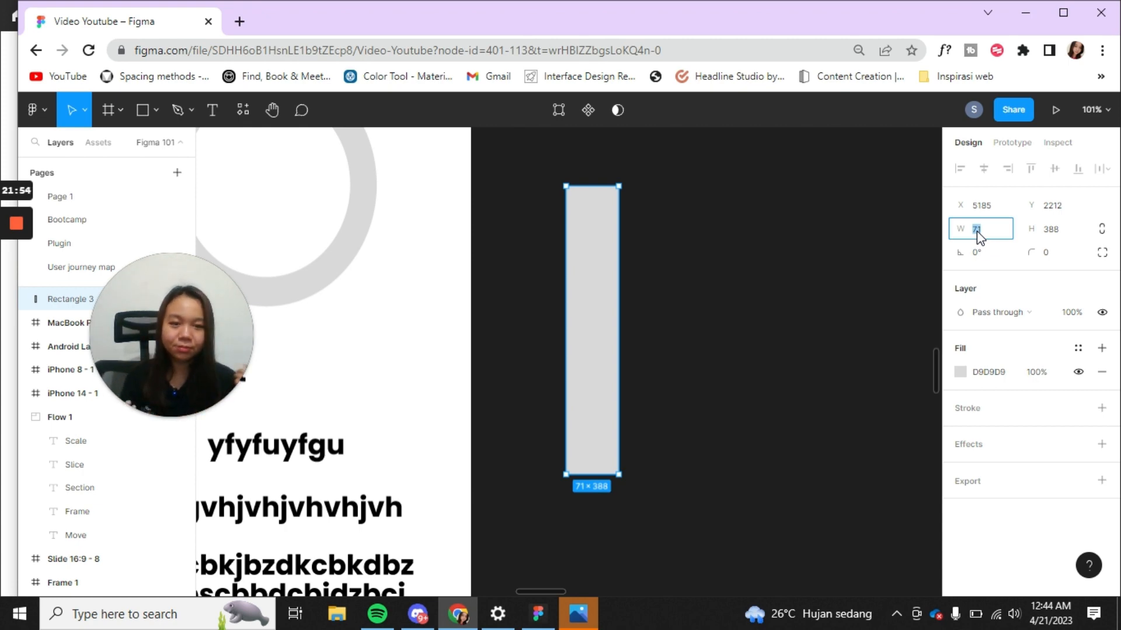
{"action": "left_click", "coordinate": [787, 353]}
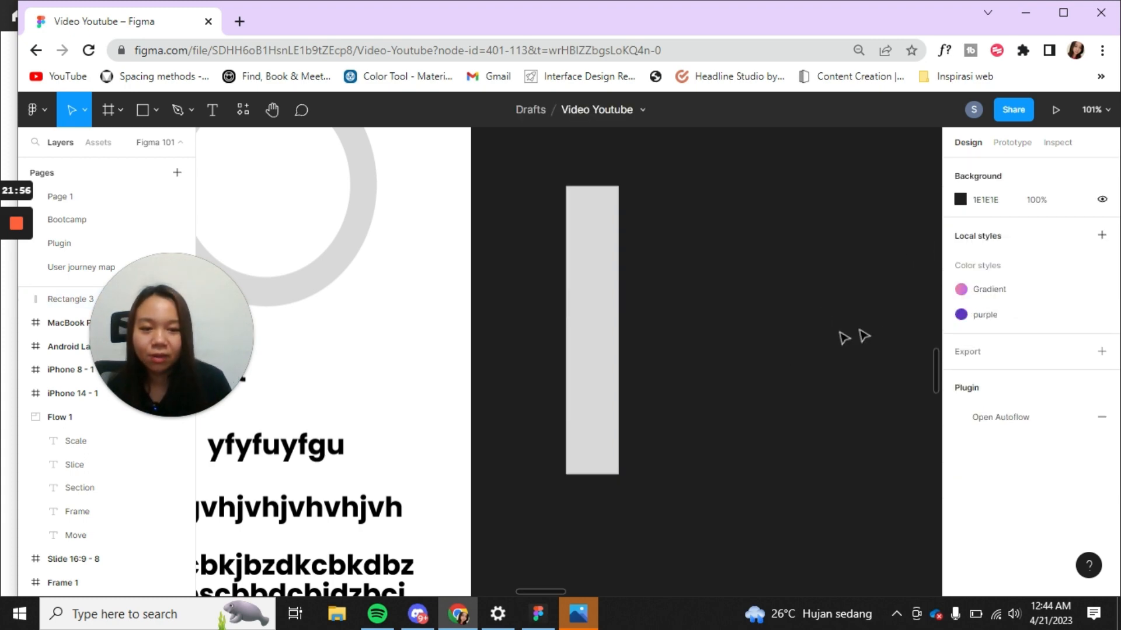
{"action": "scroll", "coordinate": [878, 327], "scroll_direction": "up", "scroll_amount": 1}
{"action": "scroll", "coordinate": [878, 327], "scroll_direction": "down", "scroll_amount": 2}
{"action": "key", "text": "super"}
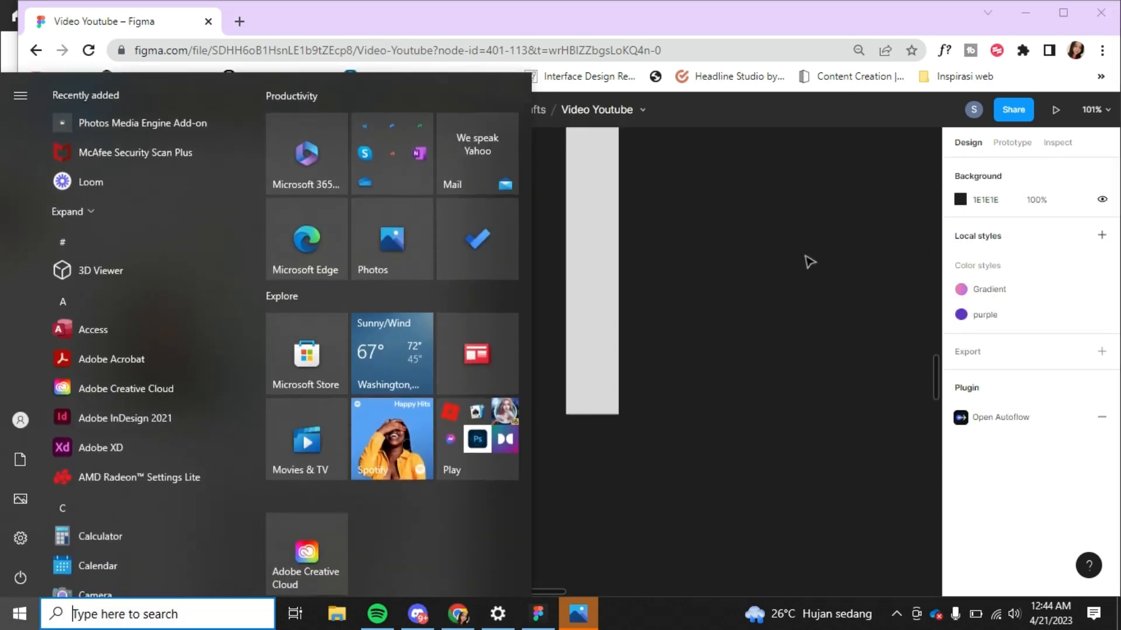
{"action": "key", "text": "super"}
{"action": "scroll", "coordinate": [748, 282], "scroll_direction": "up", "scroll_amount": 2}
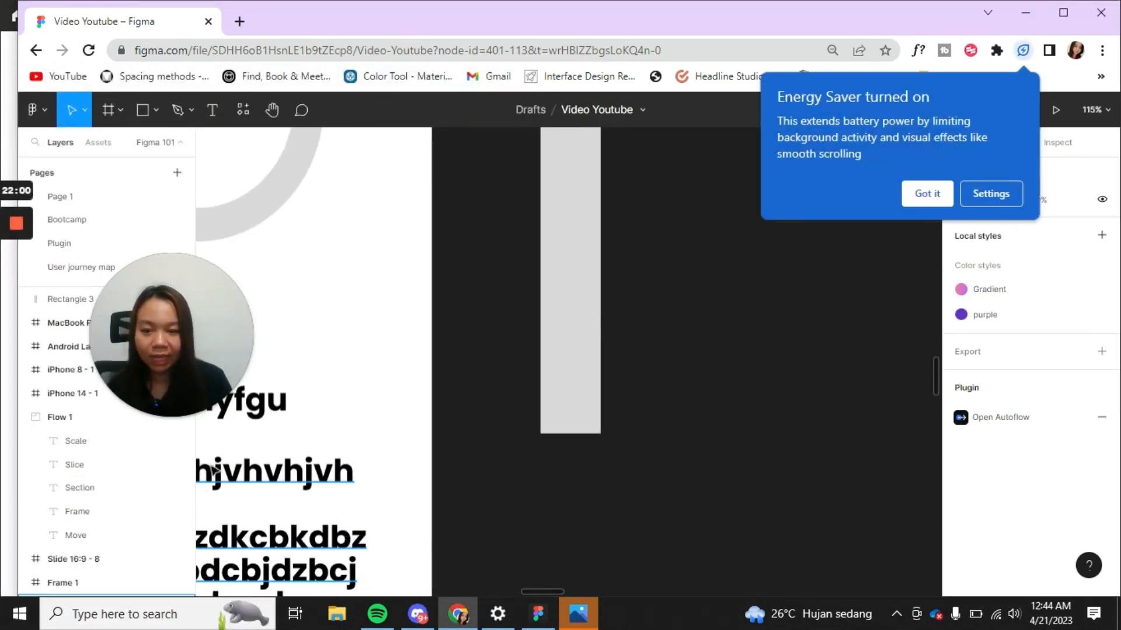
Browse the font families and weights available for the multi-line text, keeping Poppins Bold.
{"action": "left_click", "coordinate": [215, 470]}
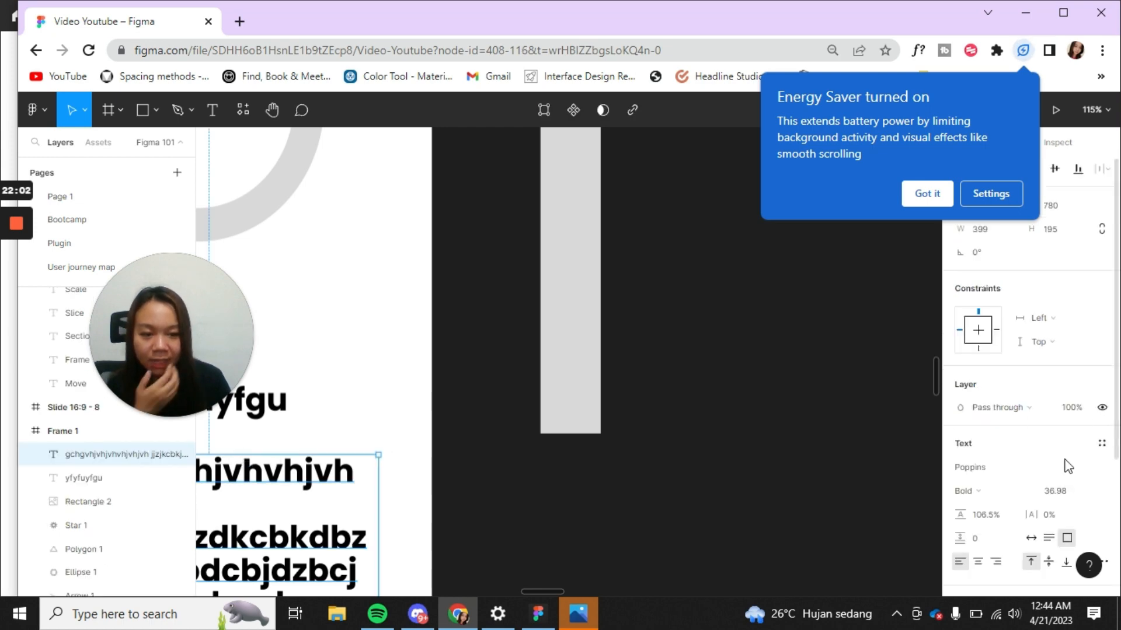
{"action": "left_click", "coordinate": [927, 193]}
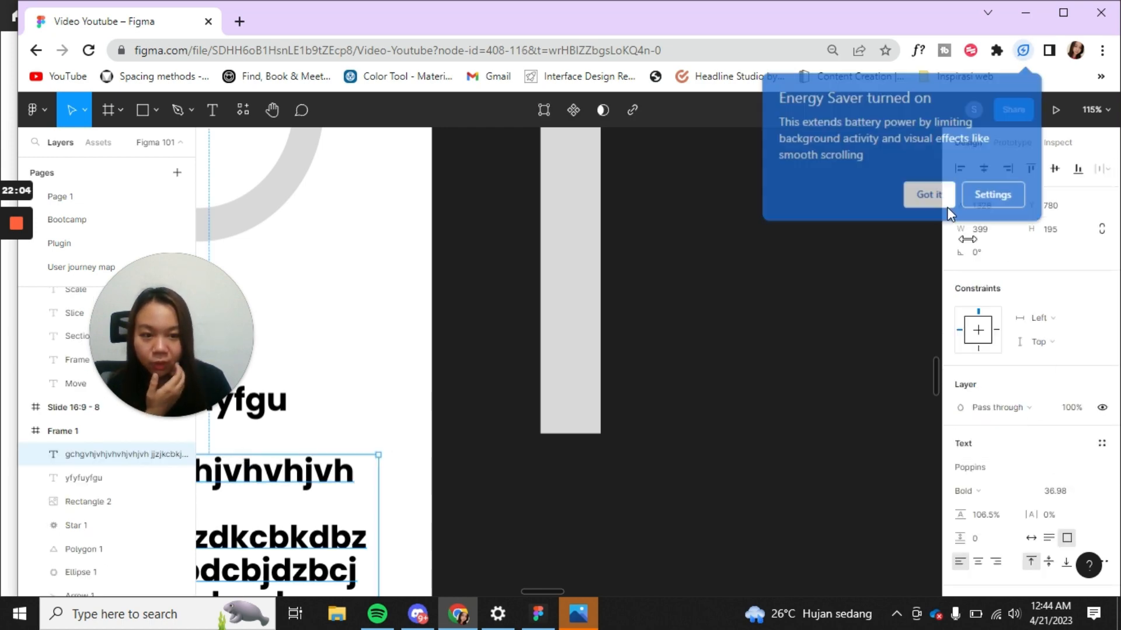
{"action": "left_click", "coordinate": [1039, 465]}
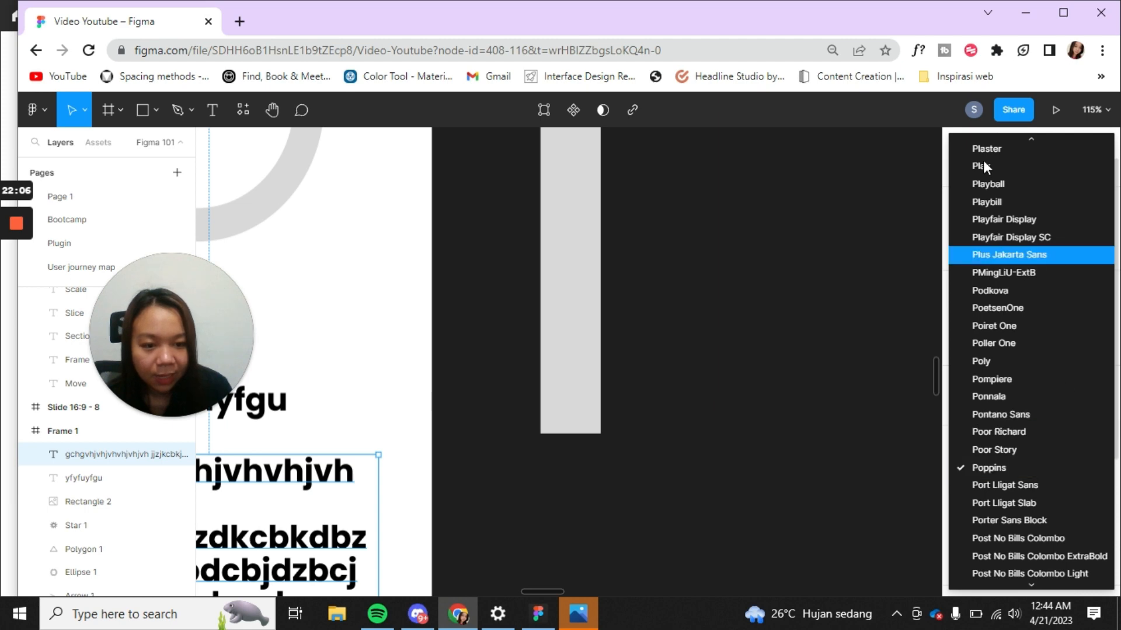
{"action": "scroll", "coordinate": [986, 508], "scroll_direction": "up", "scroll_amount": 3}
{"action": "scroll", "coordinate": [992, 472], "scroll_direction": "down", "scroll_amount": 1}
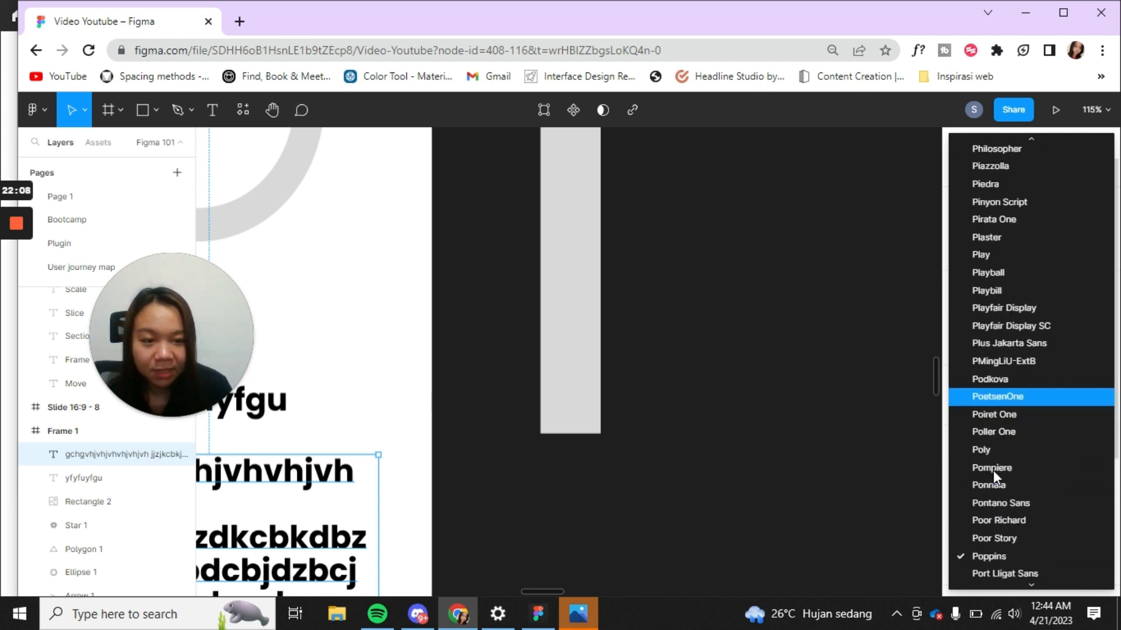
{"action": "scroll", "coordinate": [992, 470], "scroll_direction": "down", "scroll_amount": 3}
{"action": "scroll", "coordinate": [993, 465], "scroll_direction": "up", "scroll_amount": 4}
{"action": "left_click", "coordinate": [994, 464]}
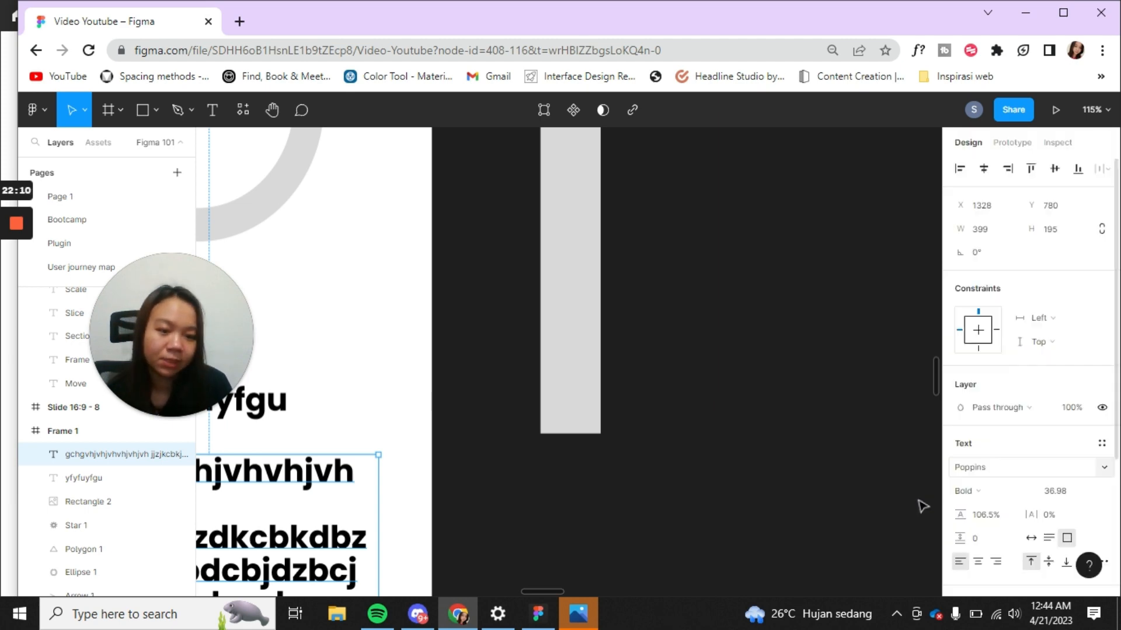
{"action": "left_click", "coordinate": [985, 493]}
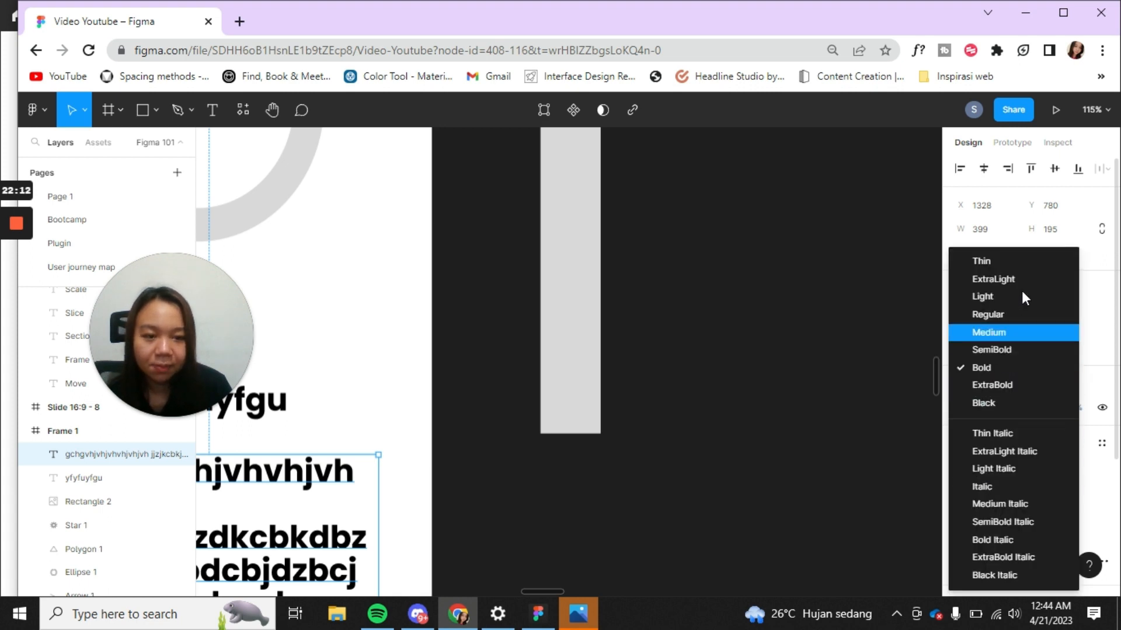
{"action": "left_click", "coordinate": [1096, 450]}
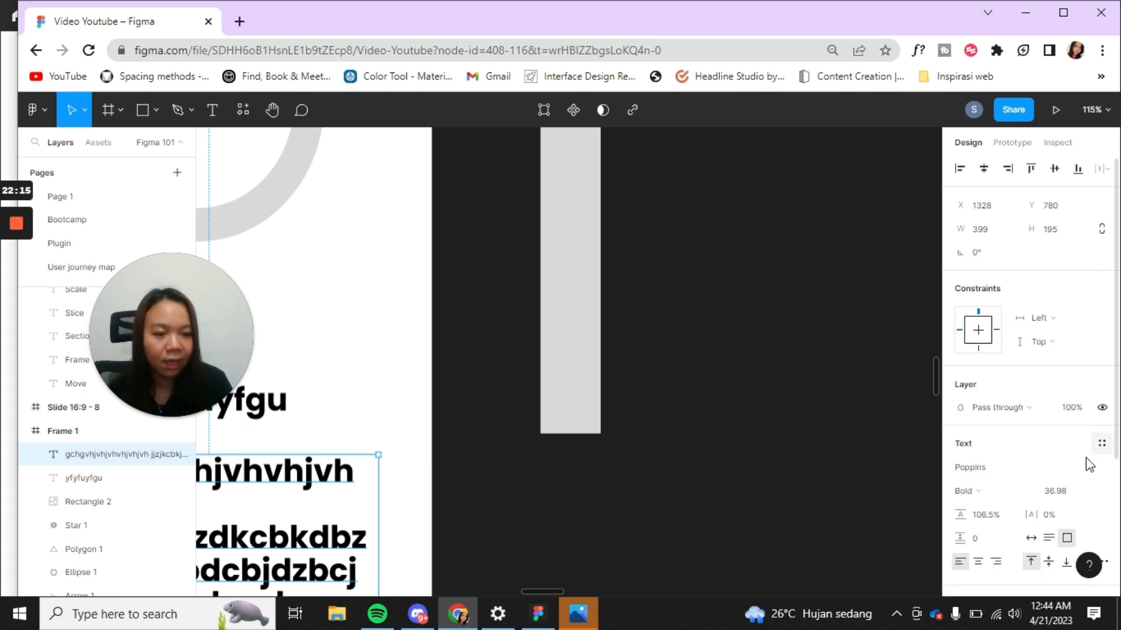
Set the multi-line text's font size to 32.
{"action": "left_click", "coordinate": [1077, 493]}
{"action": "left_click", "coordinate": [1086, 492]}
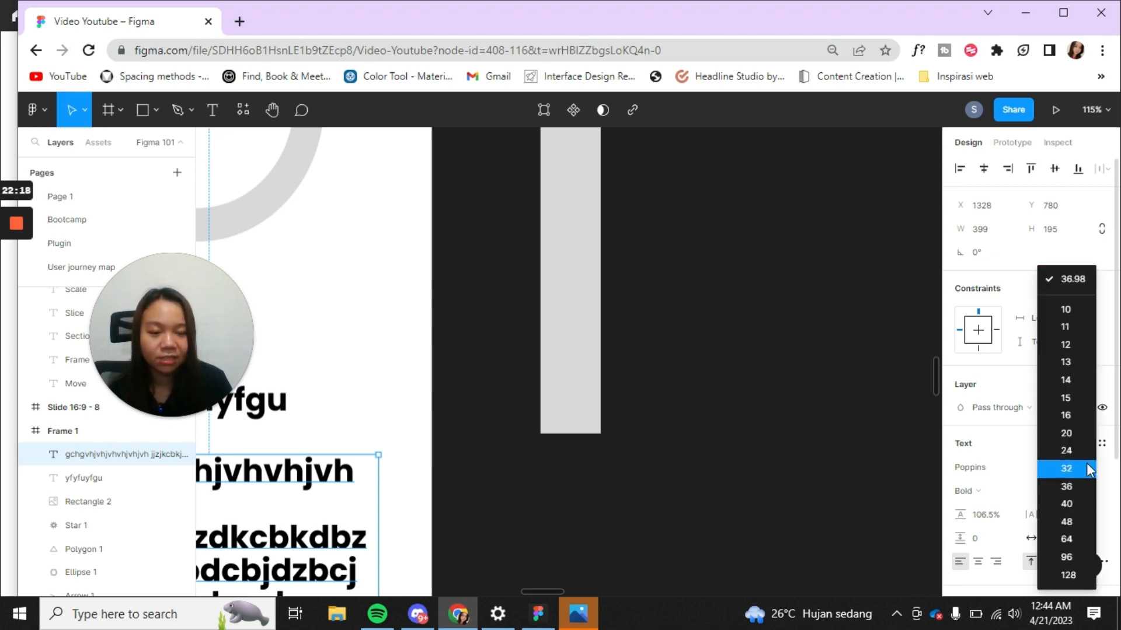
{"action": "left_click", "coordinate": [1089, 470]}
Move the multi-line text box out of Frame 1 onto the canvas, beyond the far side of the narrow grey rectangle.
{"action": "scroll", "coordinate": [749, 412], "scroll_direction": "right", "scroll_amount": 3}
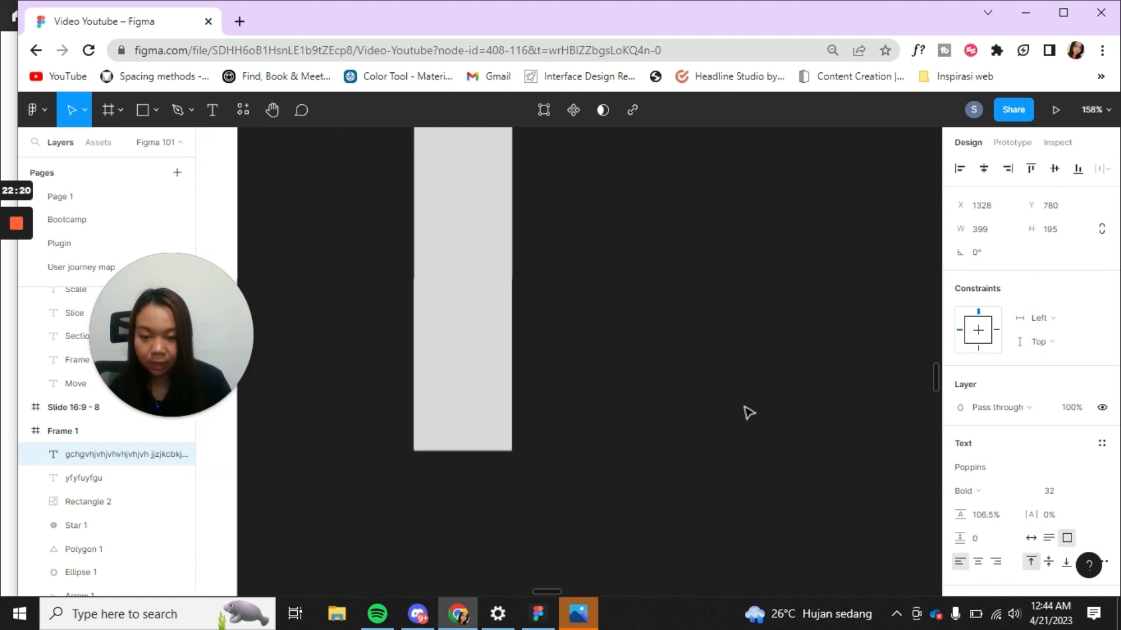
{"action": "scroll", "coordinate": [742, 410], "scroll_direction": "left", "scroll_amount": 3}
{"action": "scroll", "coordinate": [743, 401], "scroll_direction": "down", "scroll_amount": 5}
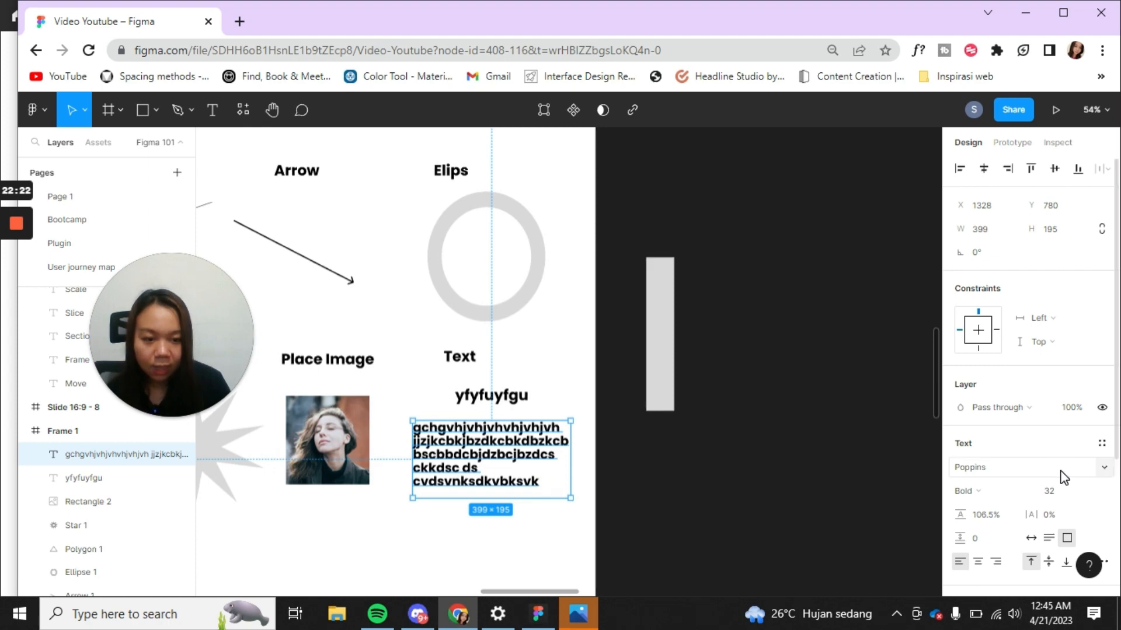
{"action": "left_click_drag", "start_coordinate": [557, 352], "coordinate": [792, 384]}
{"action": "left_click_drag", "start_coordinate": [486, 459], "coordinate": [798, 426]}
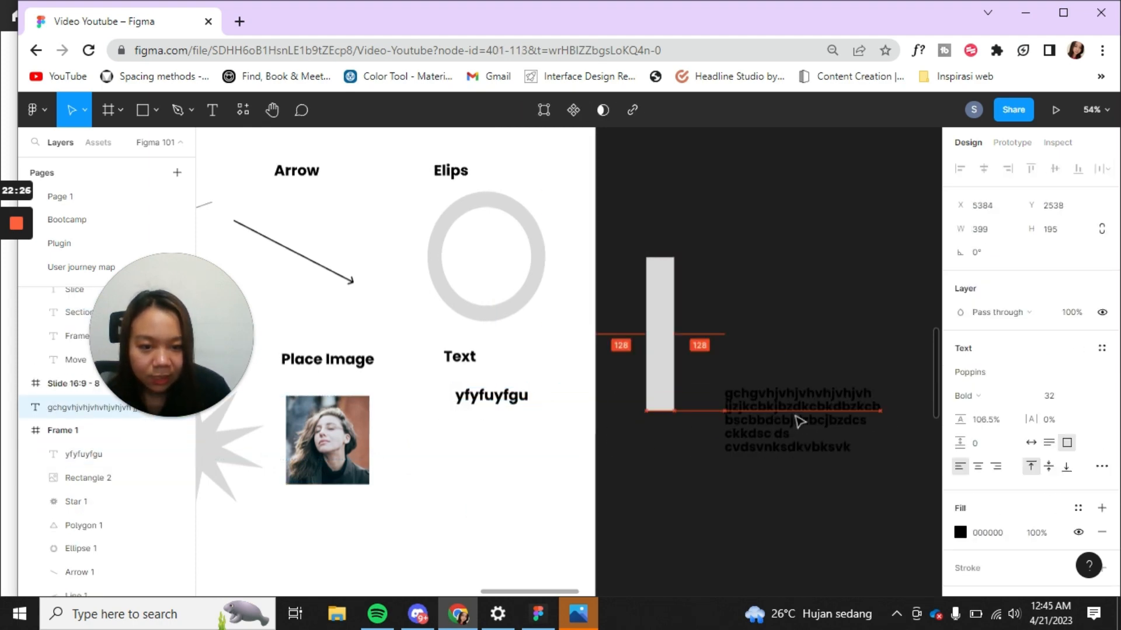
Change the multi-line text's fill colour to white FFFFFF.
{"action": "left_click", "coordinate": [960, 533]}
{"action": "left_click", "coordinate": [783, 525]}
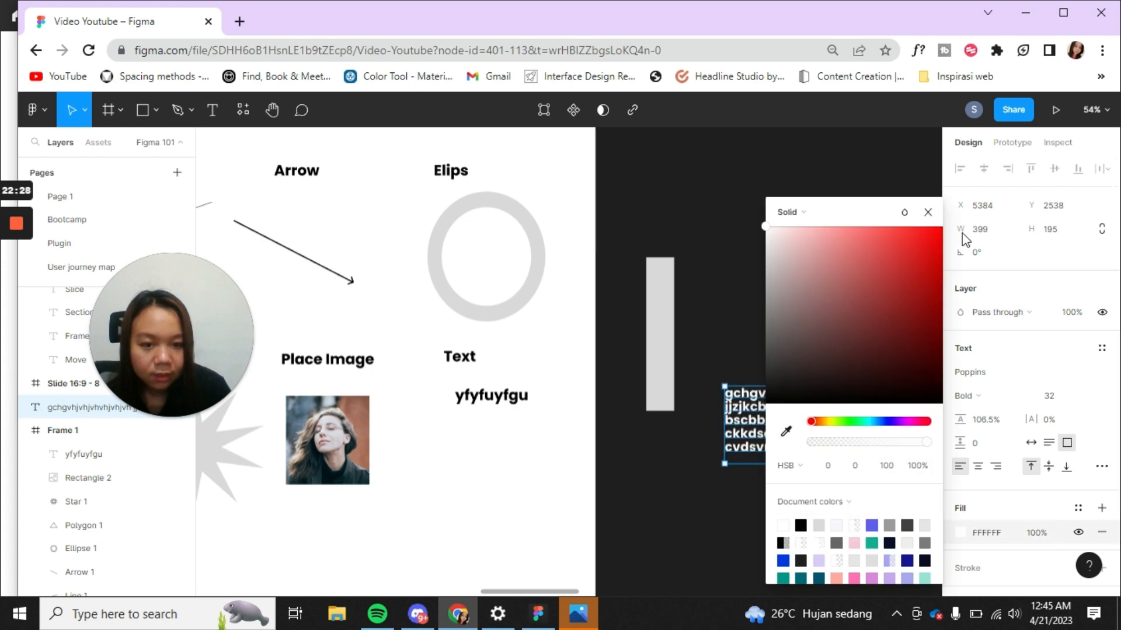
{"action": "left_click", "coordinate": [927, 216]}
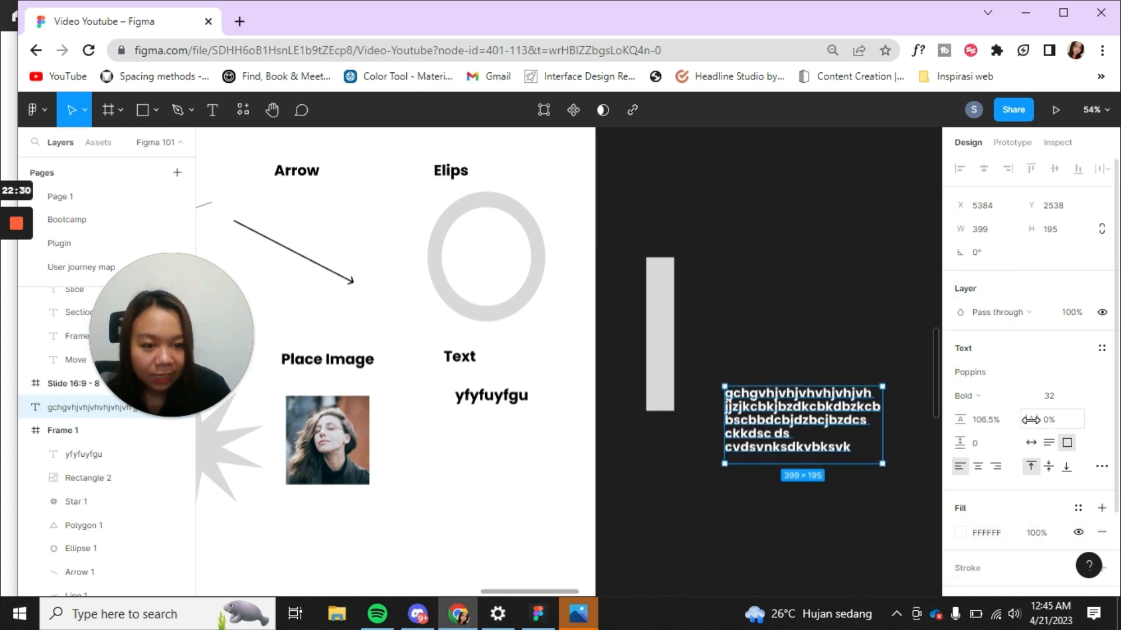
Set the multi-line text's letter spacing to 22.5%, line height to 145.5% and paragraph spacing to 23, and enlarge its box to a height of 390.
{"action": "left_click_drag", "start_coordinate": [1031, 419], "coordinate": [1086, 420]}
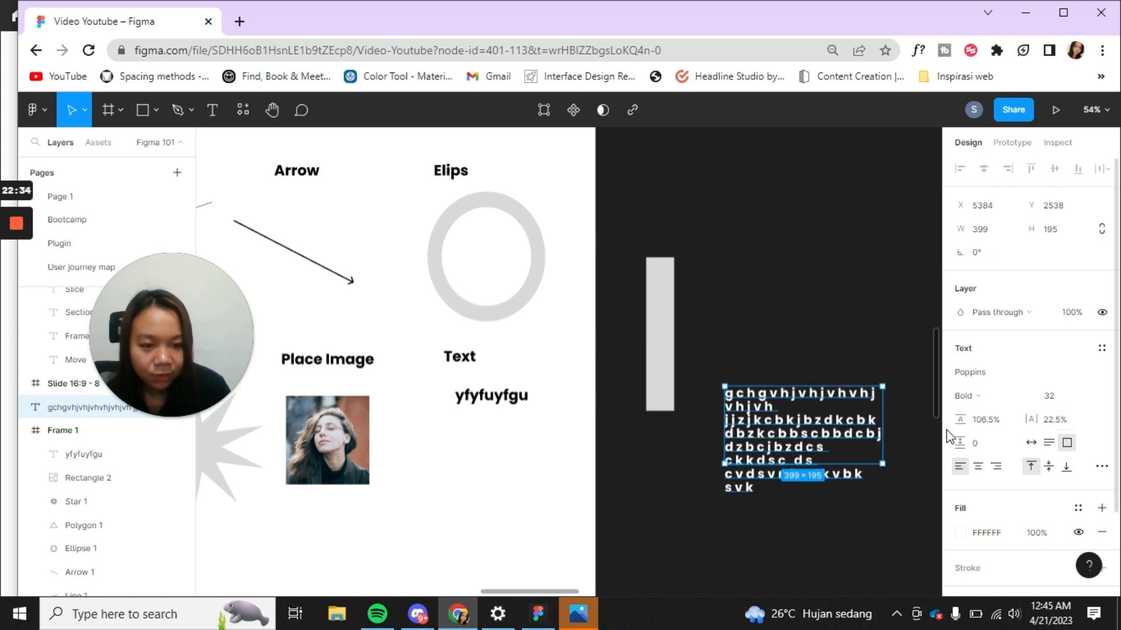
{"action": "left_click_drag", "start_coordinate": [960, 419], "coordinate": [994, 445]}
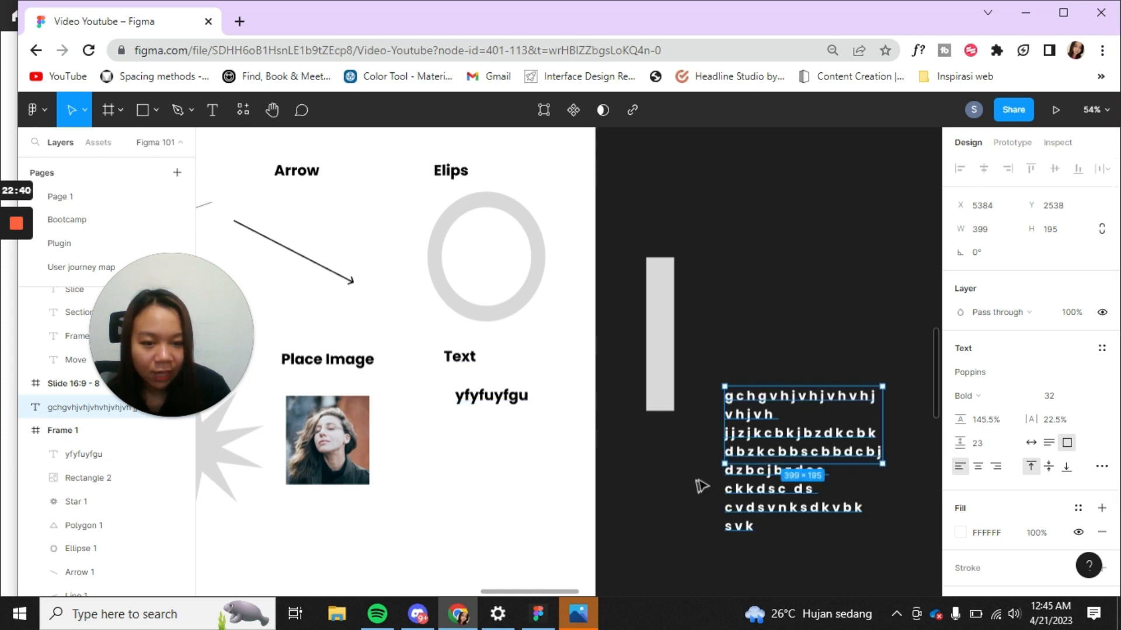
{"action": "left_click_drag", "start_coordinate": [779, 462], "coordinate": [781, 541]}
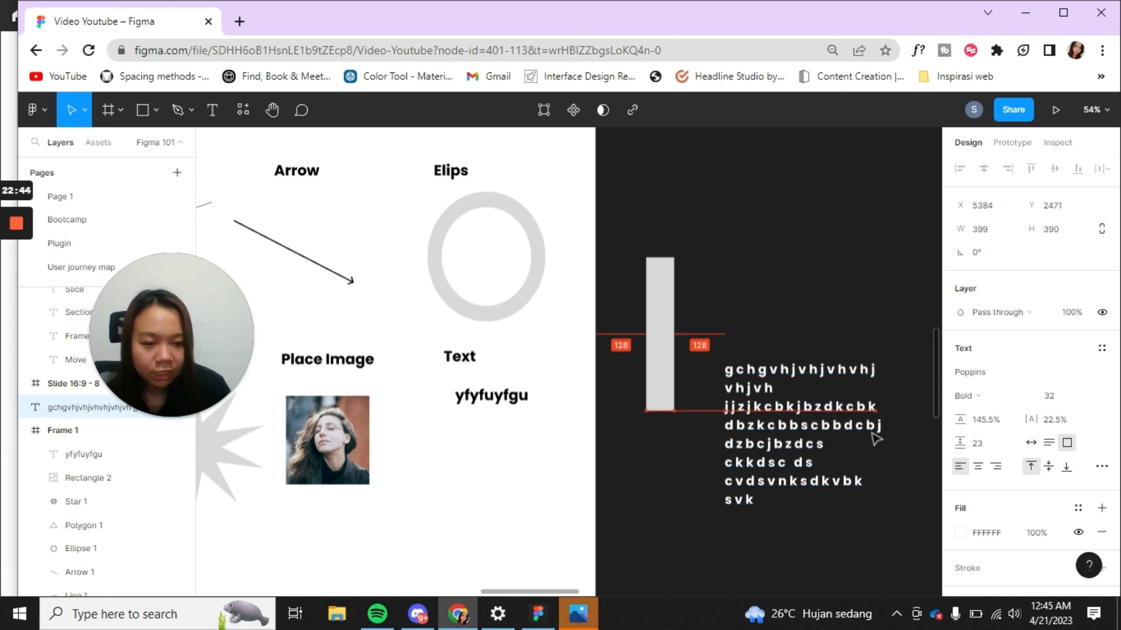
Set the multi-line text's resizing to auto width and its paragraph spacing to 57.
{"action": "left_click", "coordinate": [1031, 443]}
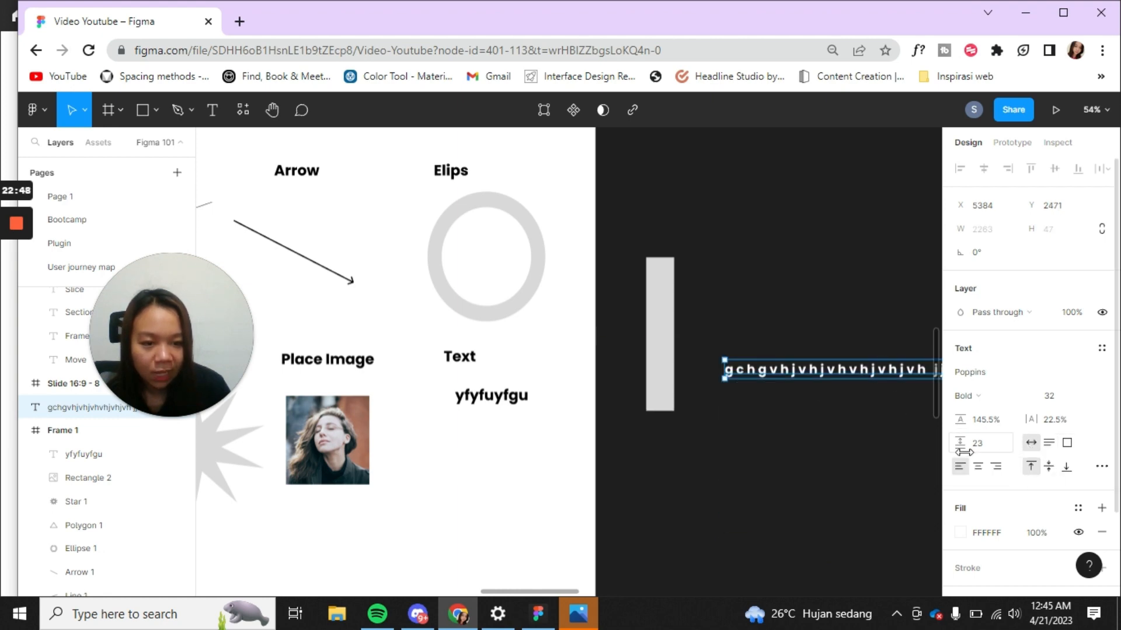
{"action": "left_click_drag", "start_coordinate": [961, 446], "coordinate": [984, 446]}
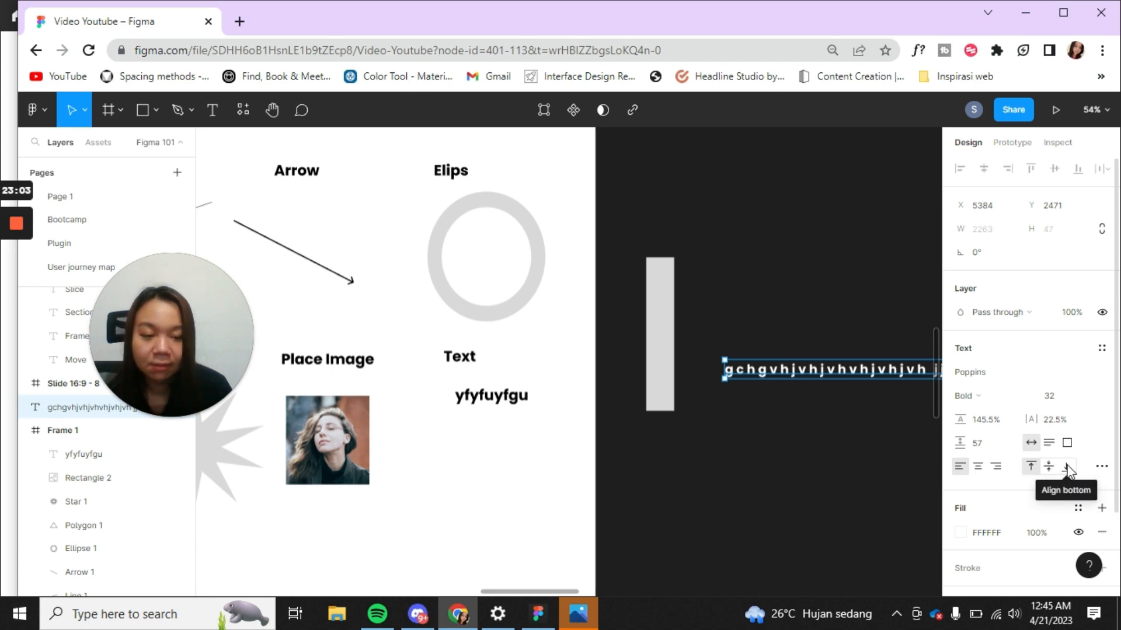
Enlarge the text box to a height of 298, try middle vertical alignment, and align the text to the bottom.
{"action": "left_click_drag", "start_coordinate": [820, 379], "coordinate": [838, 477]}
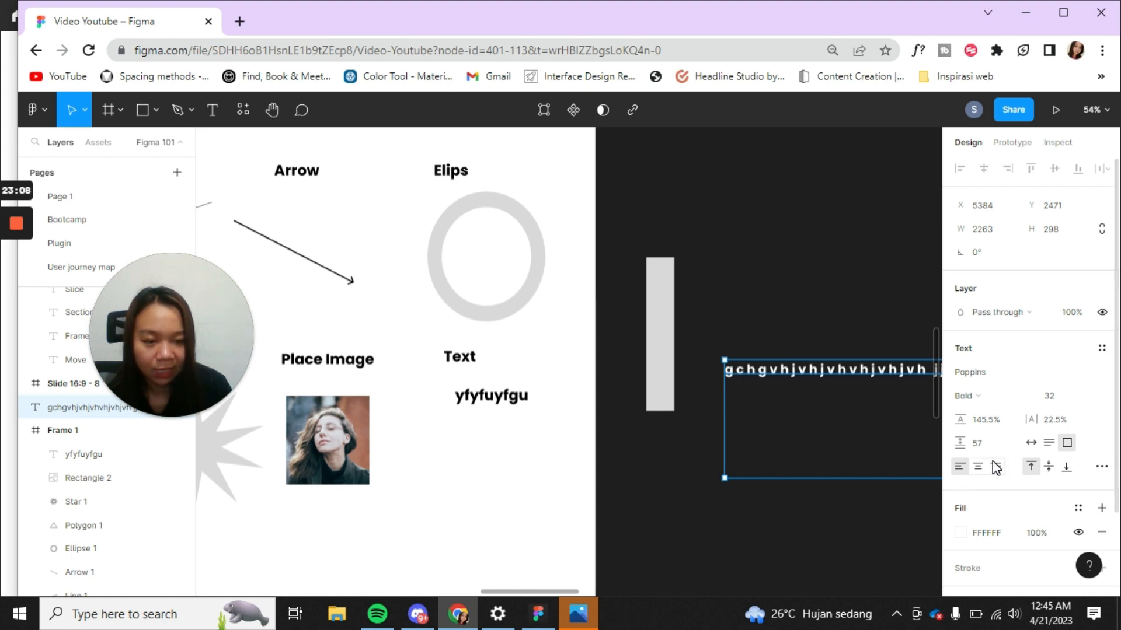
{"action": "left_click", "coordinate": [1050, 465]}
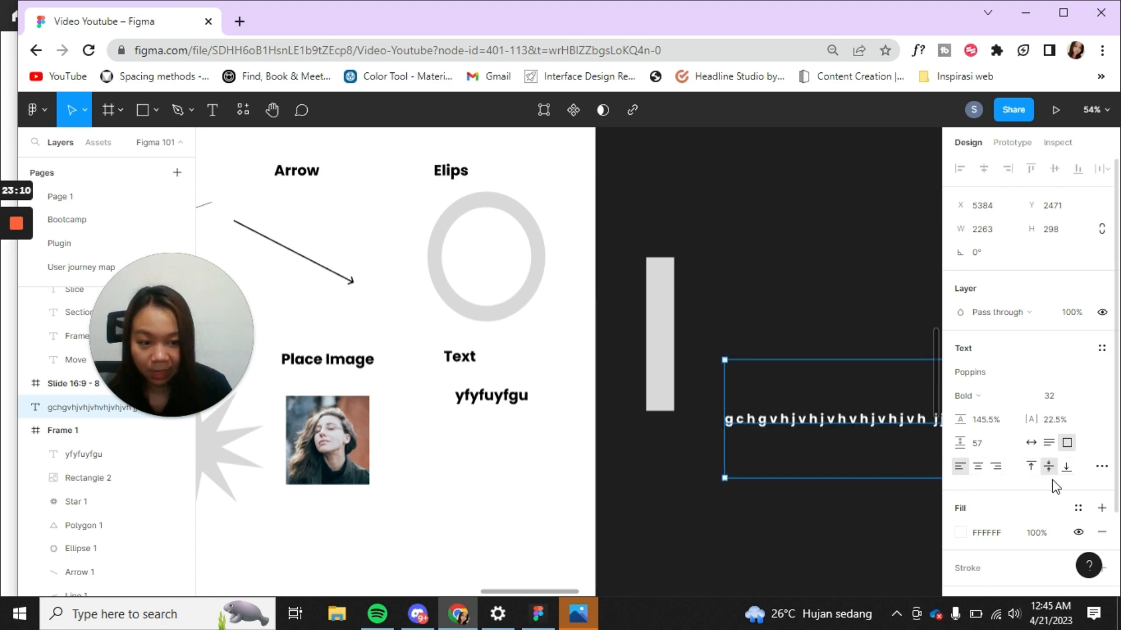
{"action": "left_click", "coordinate": [1066, 467]}
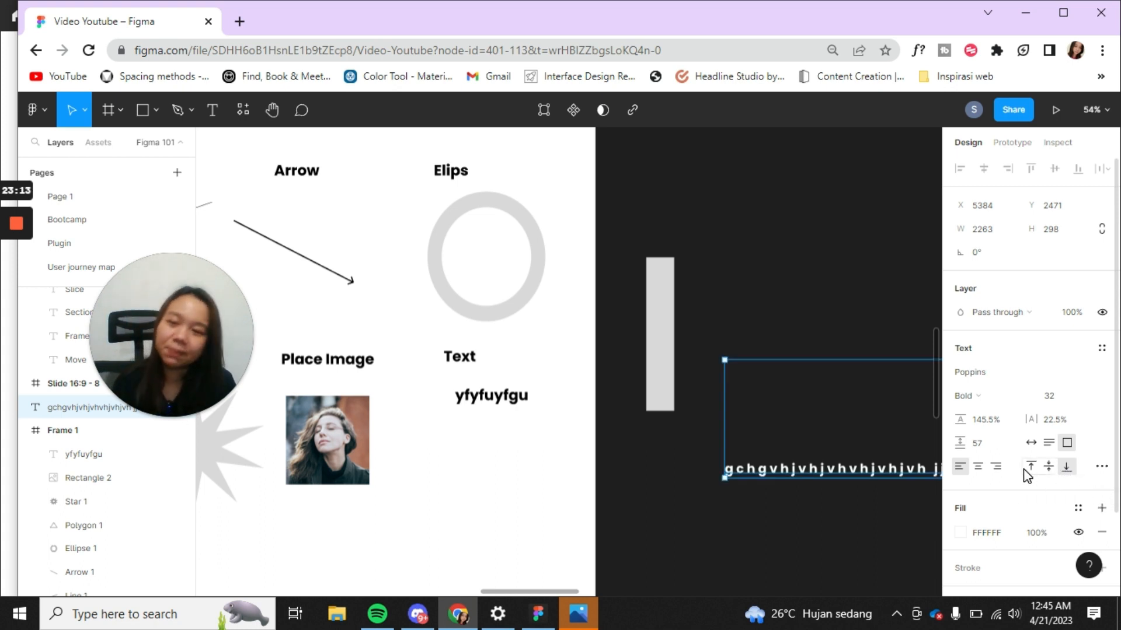
Try uppercase, as typed and lowercase in the text's type settings, and set the letter case to title case.
{"action": "left_click", "coordinate": [1104, 472]}
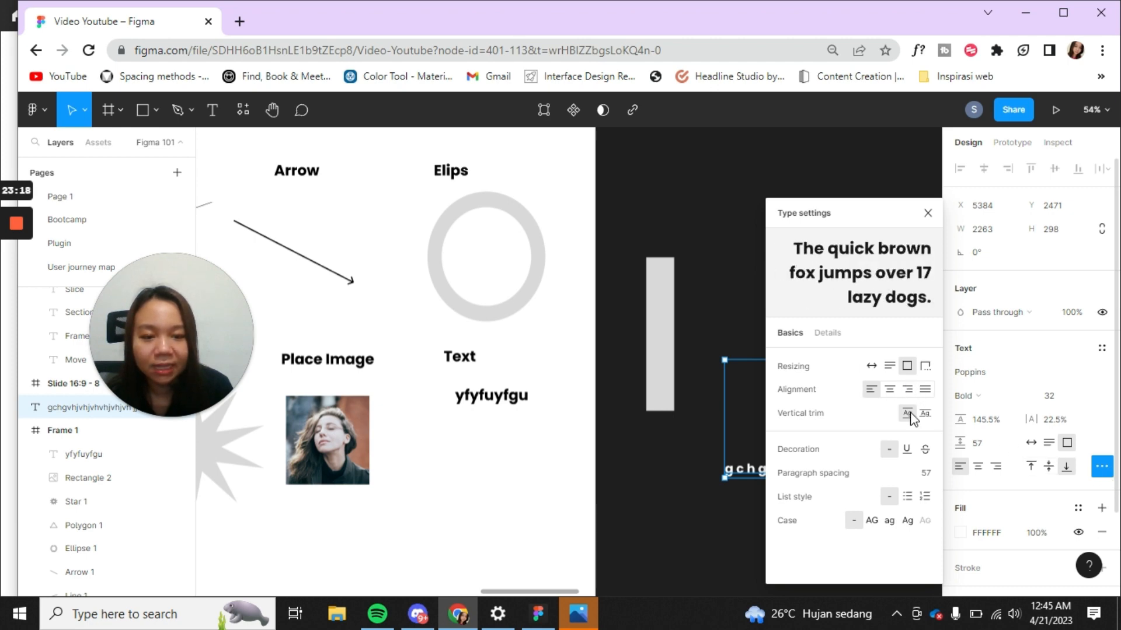
{"action": "left_click", "coordinate": [872, 520]}
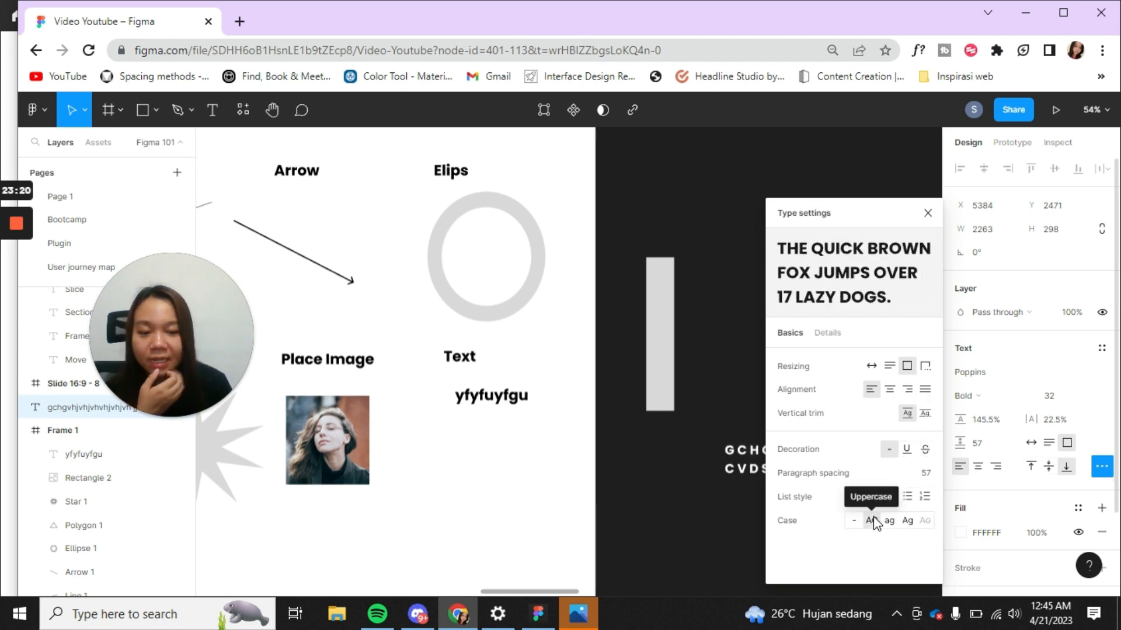
{"action": "left_click", "coordinate": [855, 520]}
{"action": "left_click", "coordinate": [889, 520]}
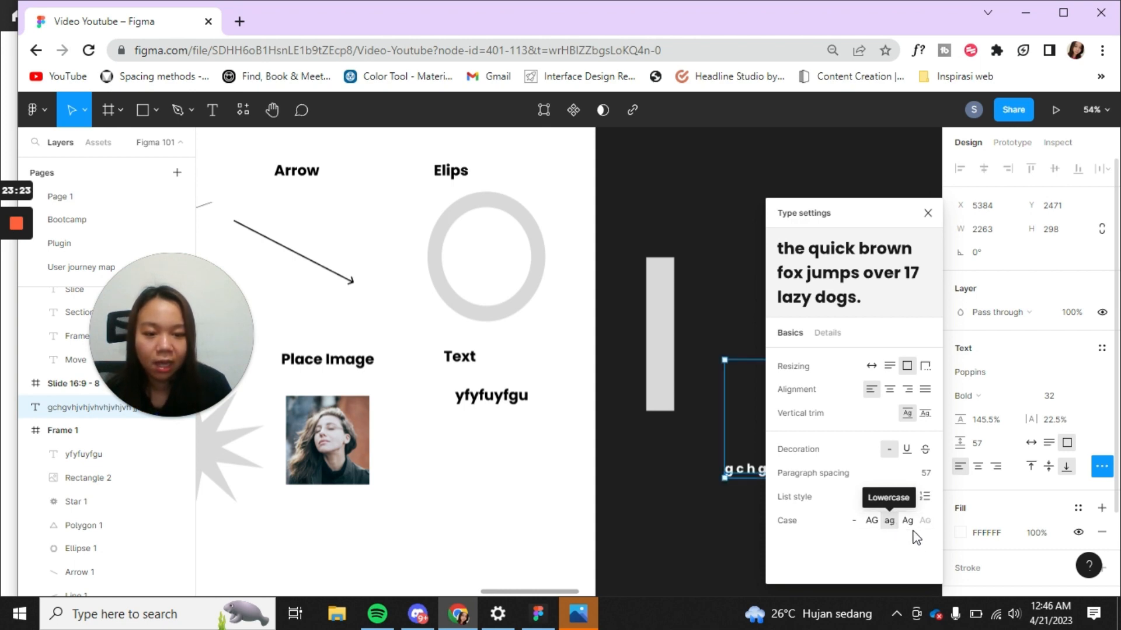
{"action": "left_click", "coordinate": [909, 524]}
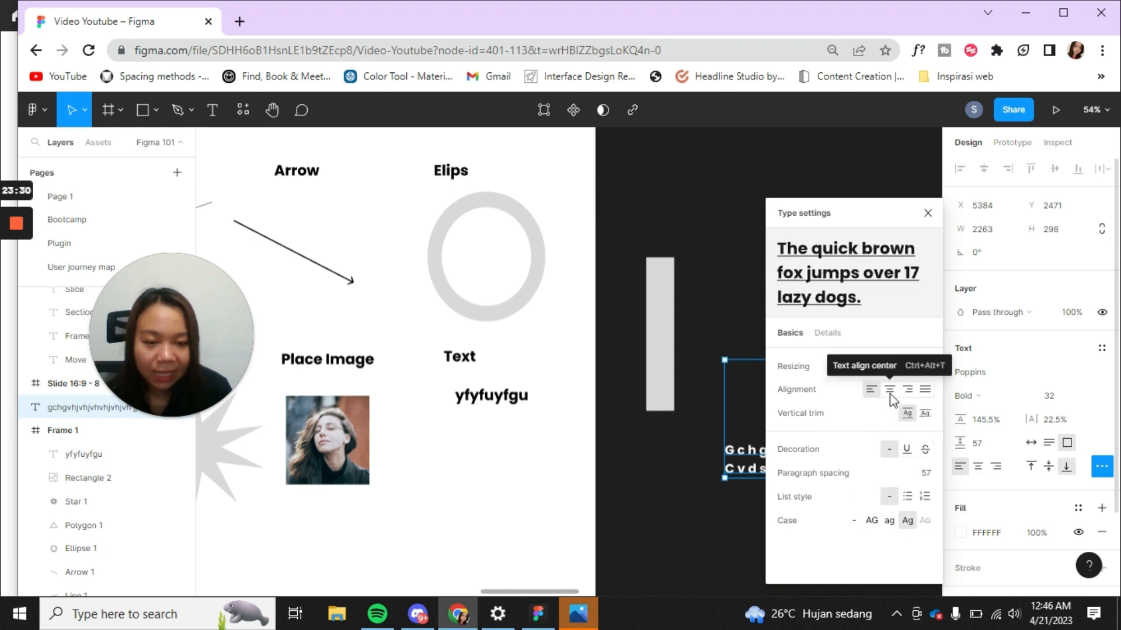
Try underline, strikethrough, numbered list and bulleted list on the text, reset decoration and list style to none, and close the type settings.
{"action": "left_click", "coordinate": [908, 450]}
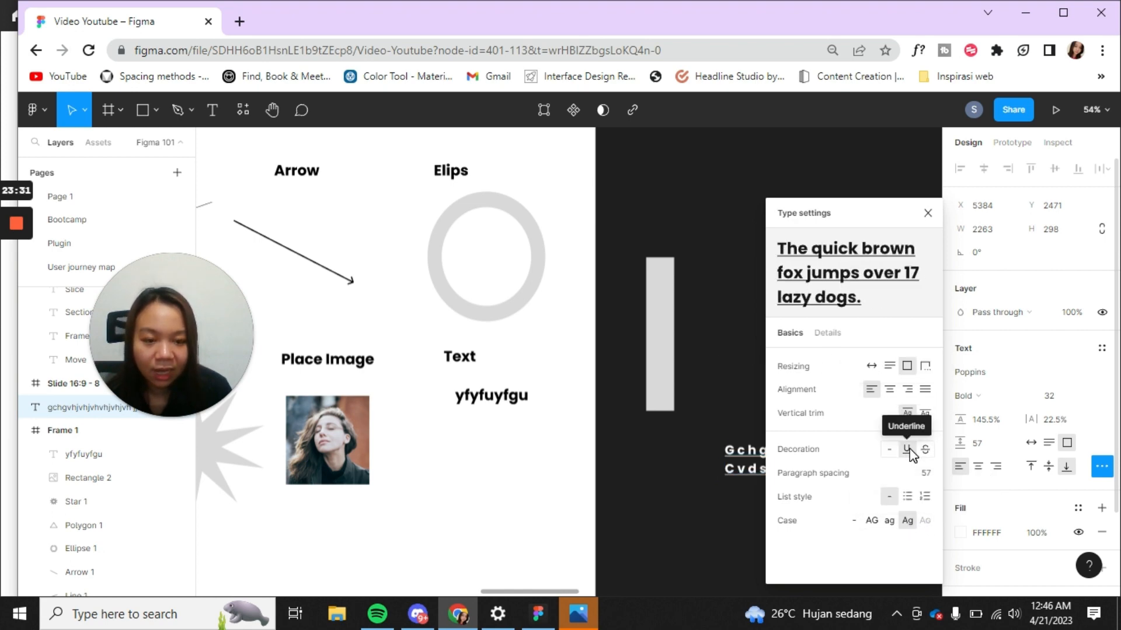
{"action": "left_click", "coordinate": [925, 450]}
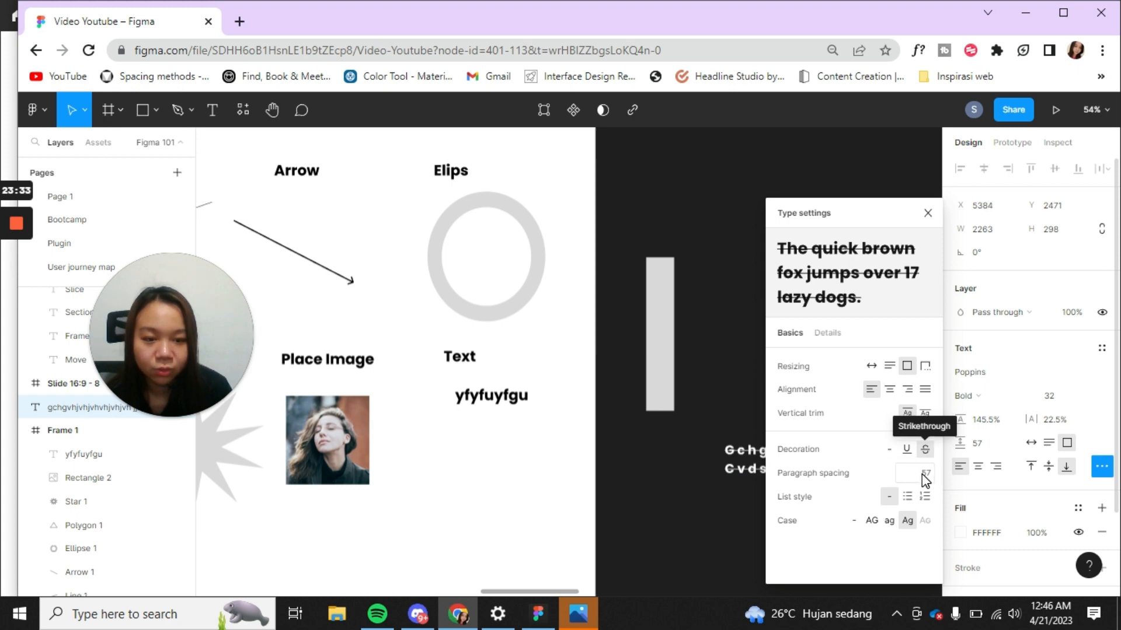
{"action": "left_click", "coordinate": [923, 496]}
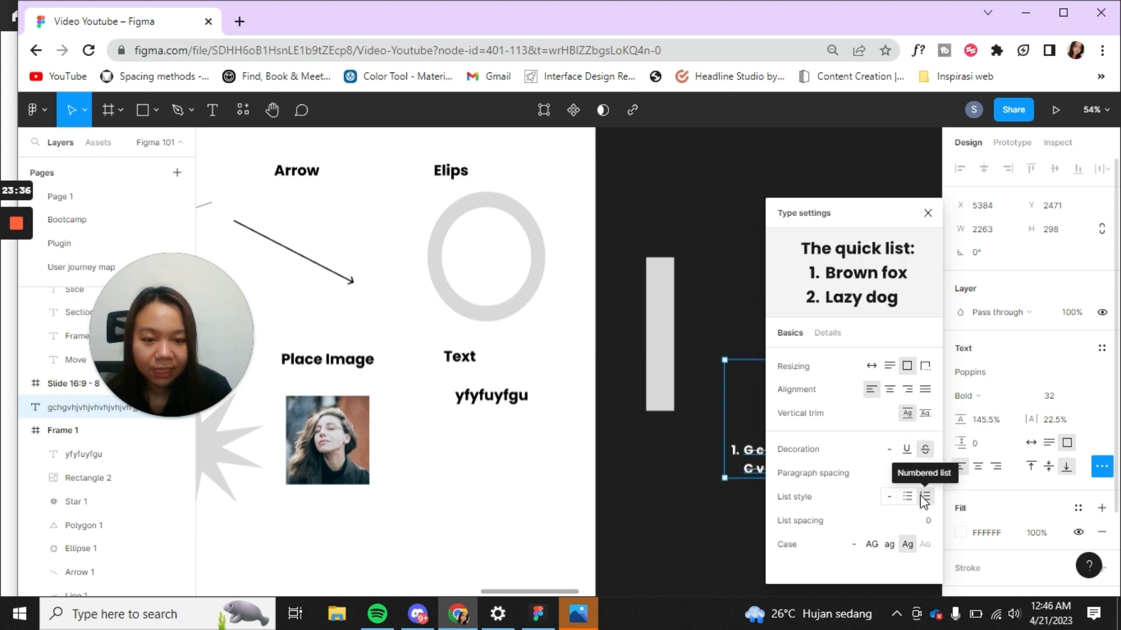
{"action": "left_click", "coordinate": [907, 496]}
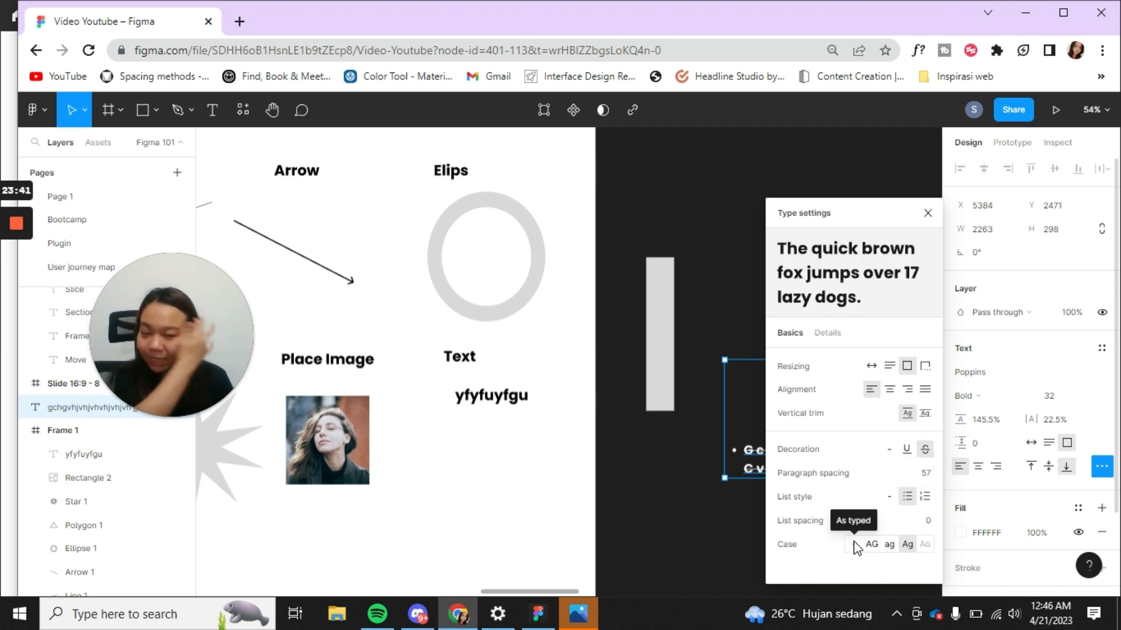
{"action": "left_click", "coordinate": [889, 449]}
{"action": "left_click", "coordinate": [888, 496]}
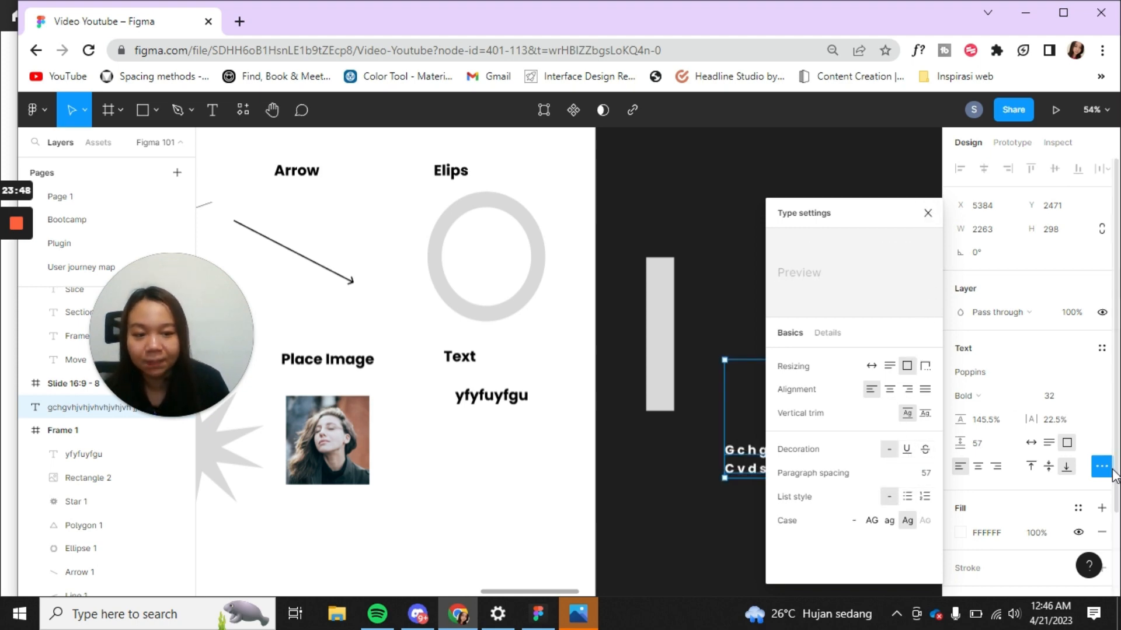
{"action": "left_click", "coordinate": [928, 213]}
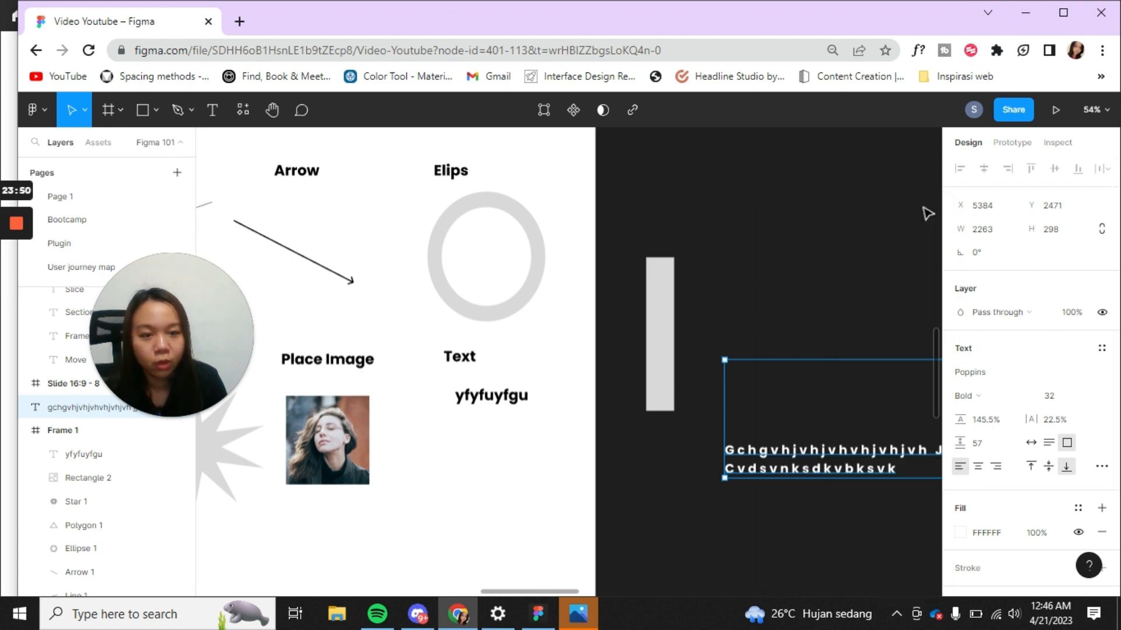
Change the multi-line text's fill colour to dark red 561919.
{"action": "key", "text": "Escape"}
{"action": "left_click", "coordinate": [895, 465]}
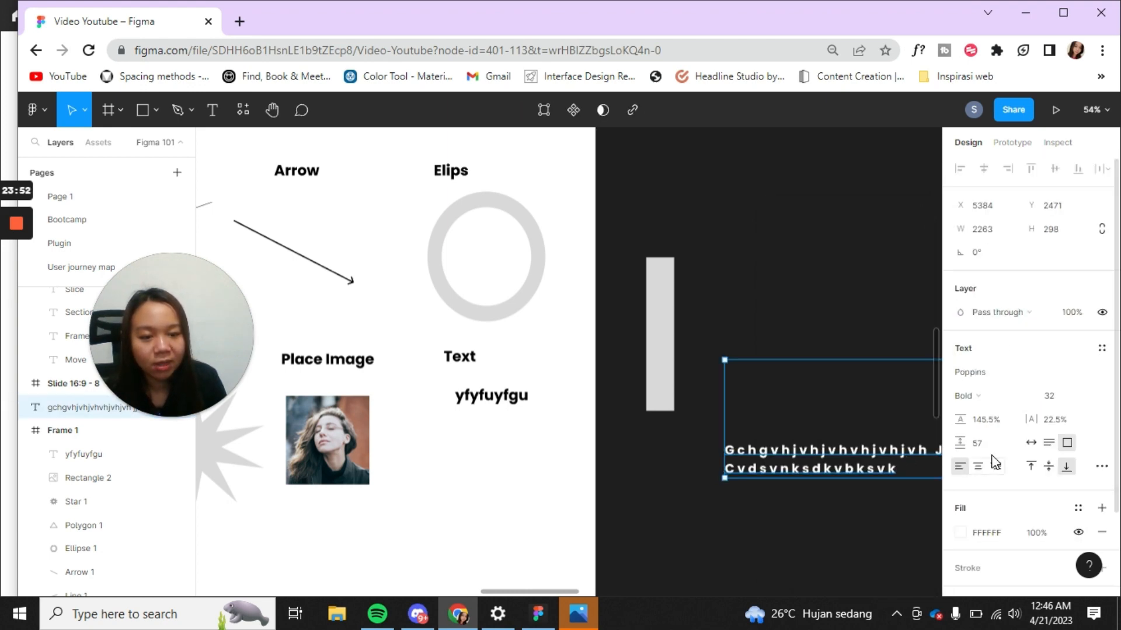
{"action": "scroll", "coordinate": [995, 462], "scroll_direction": "down", "scroll_amount": 2}
{"action": "left_click", "coordinate": [960, 433]}
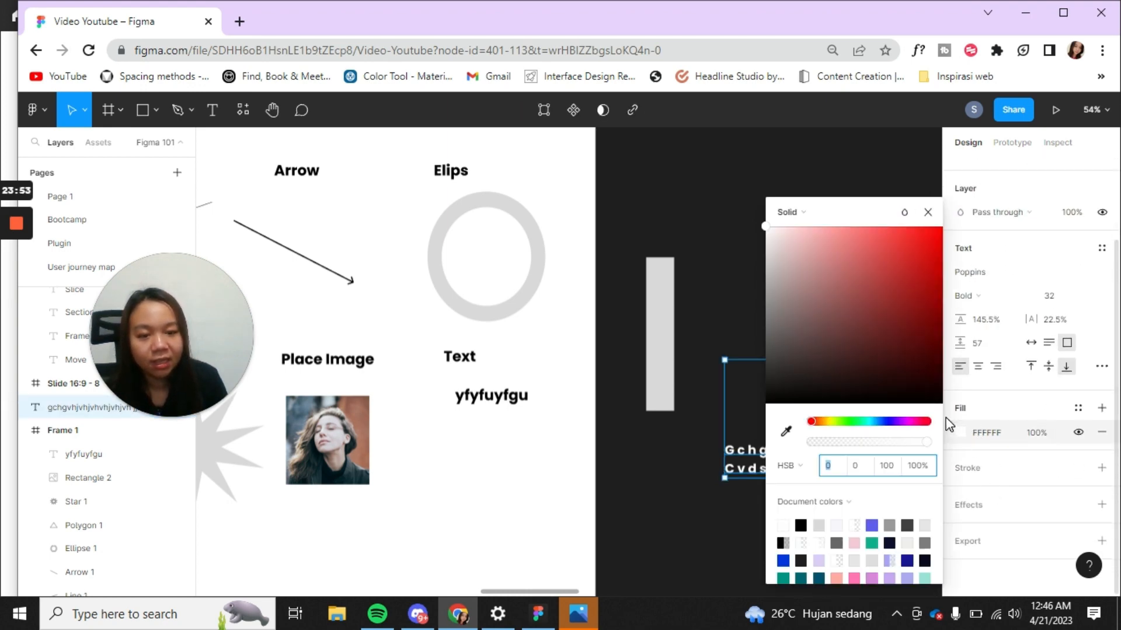
{"action": "left_click", "coordinate": [856, 346]}
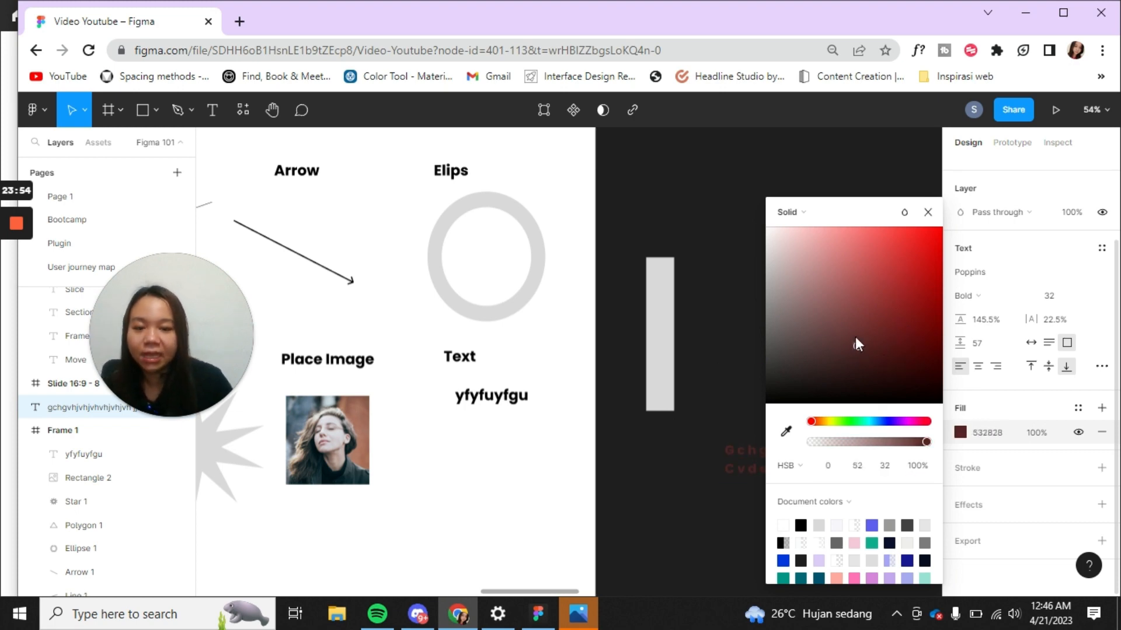
View the fill colour in the HSL, CSS and Hex formats, and change it to near-white F8F8F8.
{"action": "left_click", "coordinate": [797, 465]}
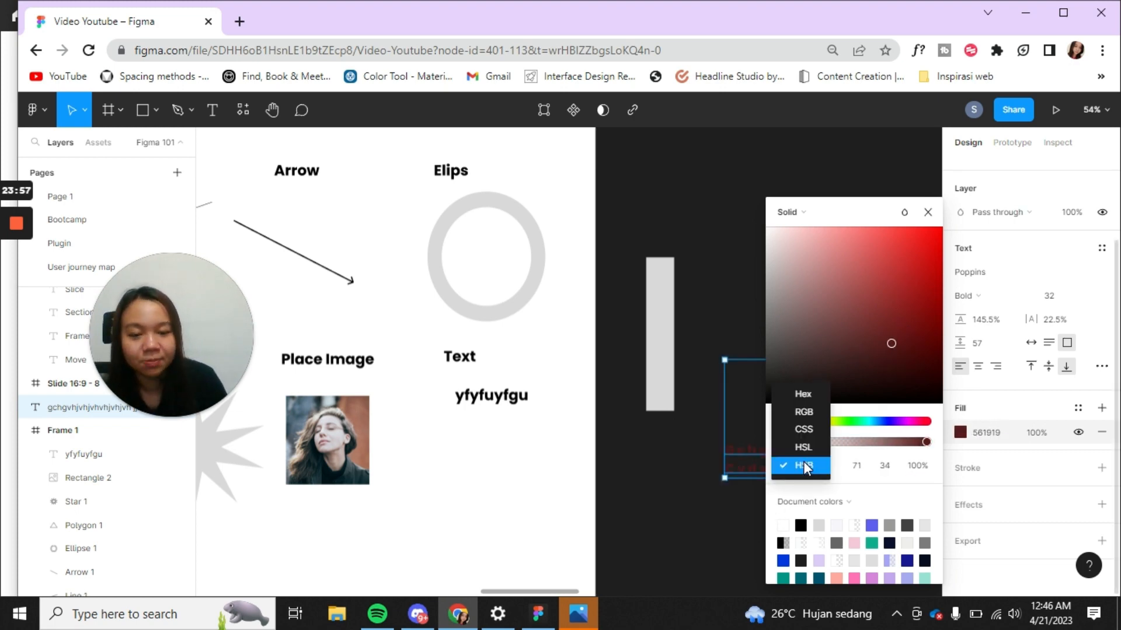
{"action": "left_click", "coordinate": [799, 444]}
{"action": "left_click", "coordinate": [797, 461]}
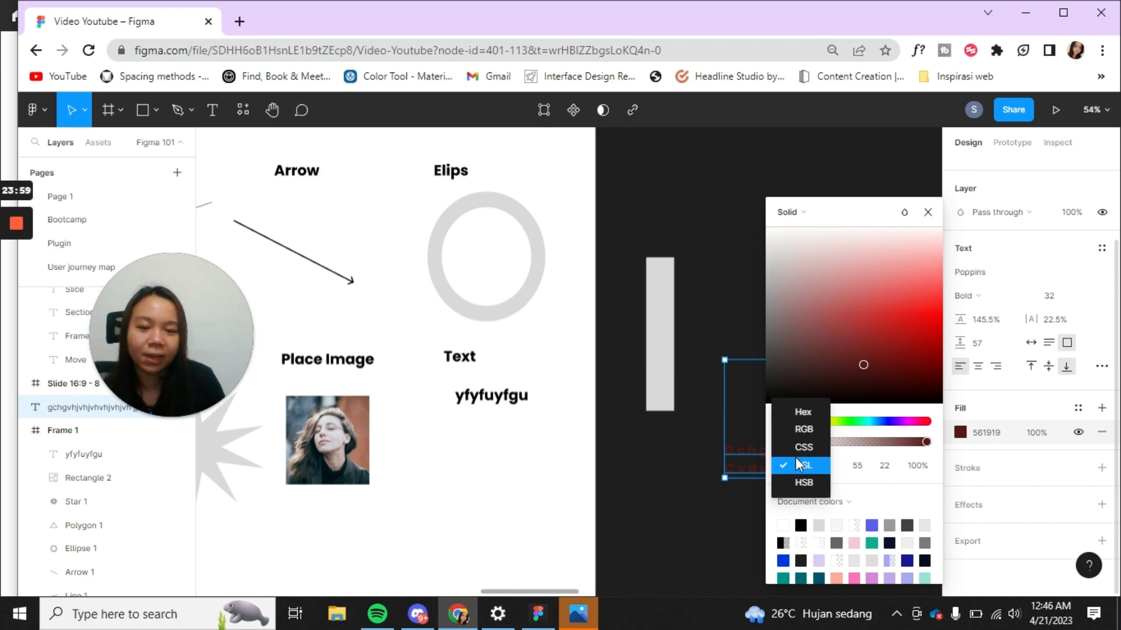
{"action": "left_click", "coordinate": [797, 454]}
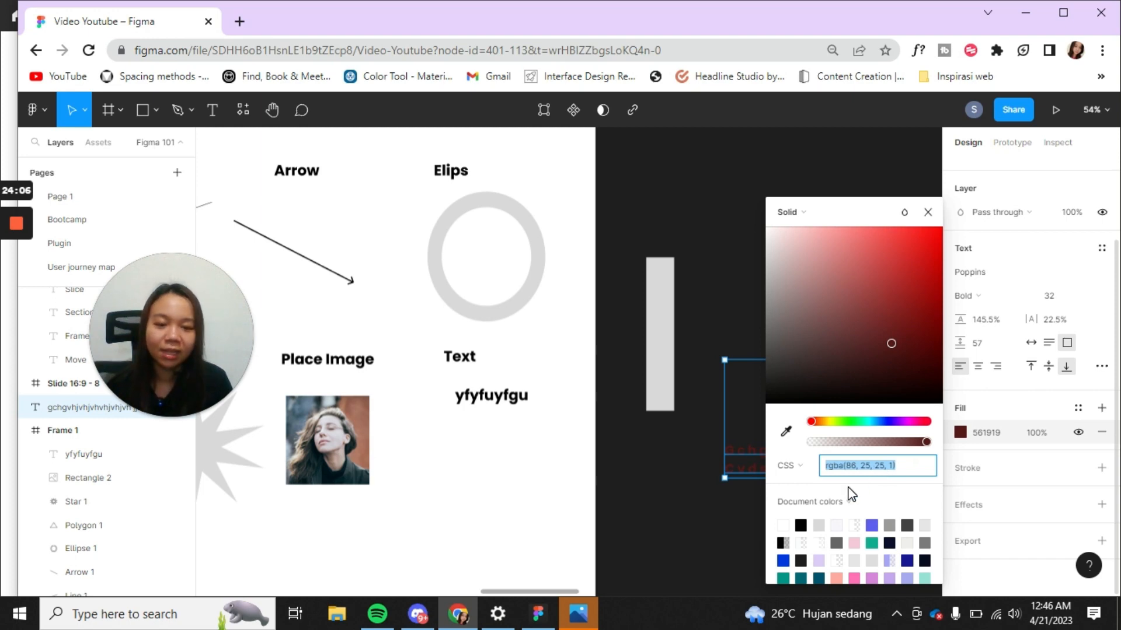
{"action": "left_click", "coordinate": [806, 466]}
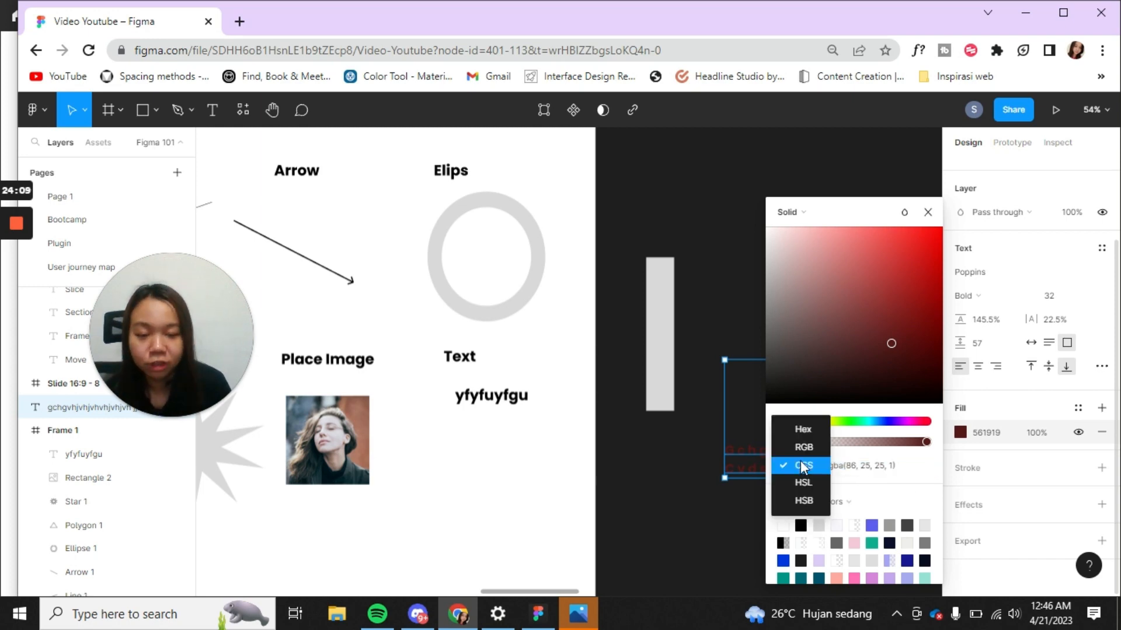
{"action": "left_click", "coordinate": [798, 429]}
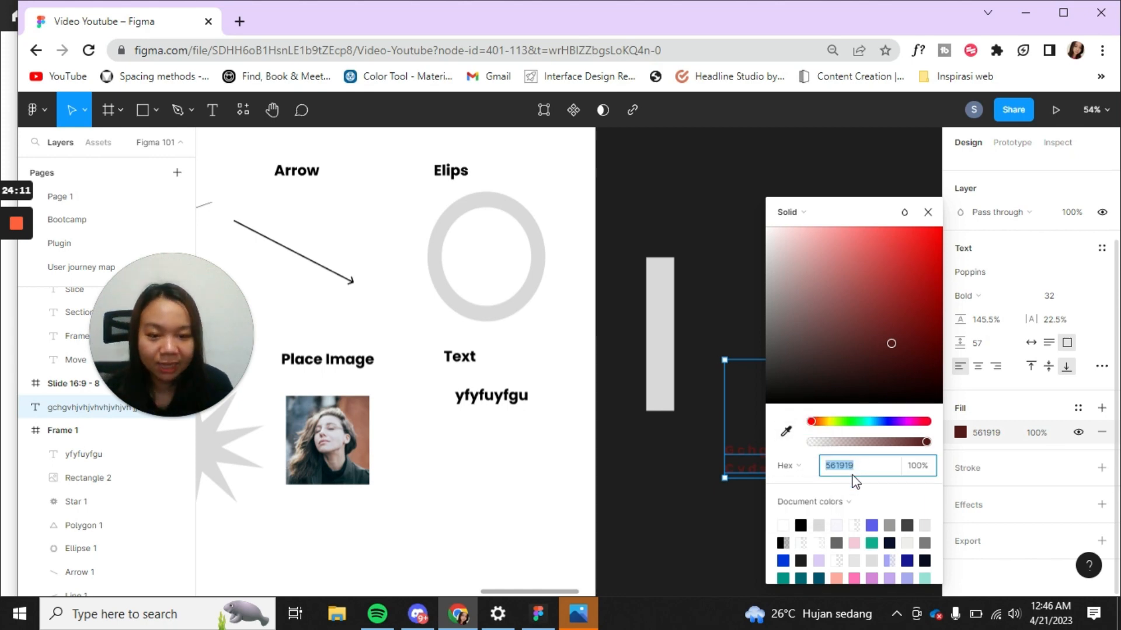
{"action": "left_click_drag", "start_coordinate": [863, 285], "coordinate": [749, 253]}
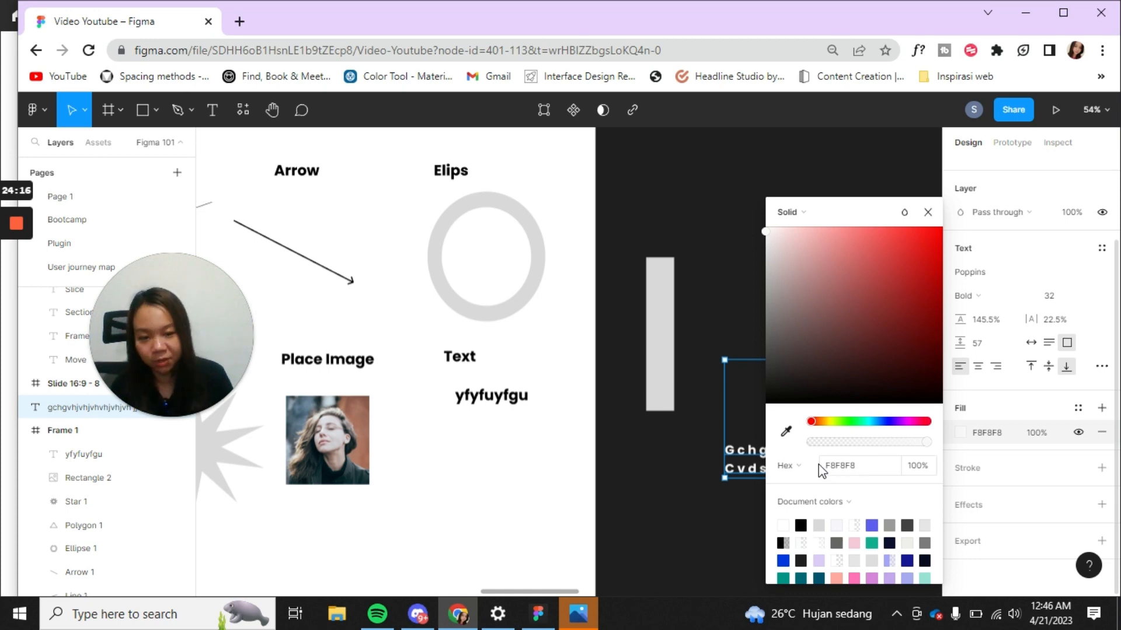
View the fill colour in RGB, Hex and HSB formats, examining the HSB brightness and saturation values.
{"action": "left_click", "coordinate": [801, 466]}
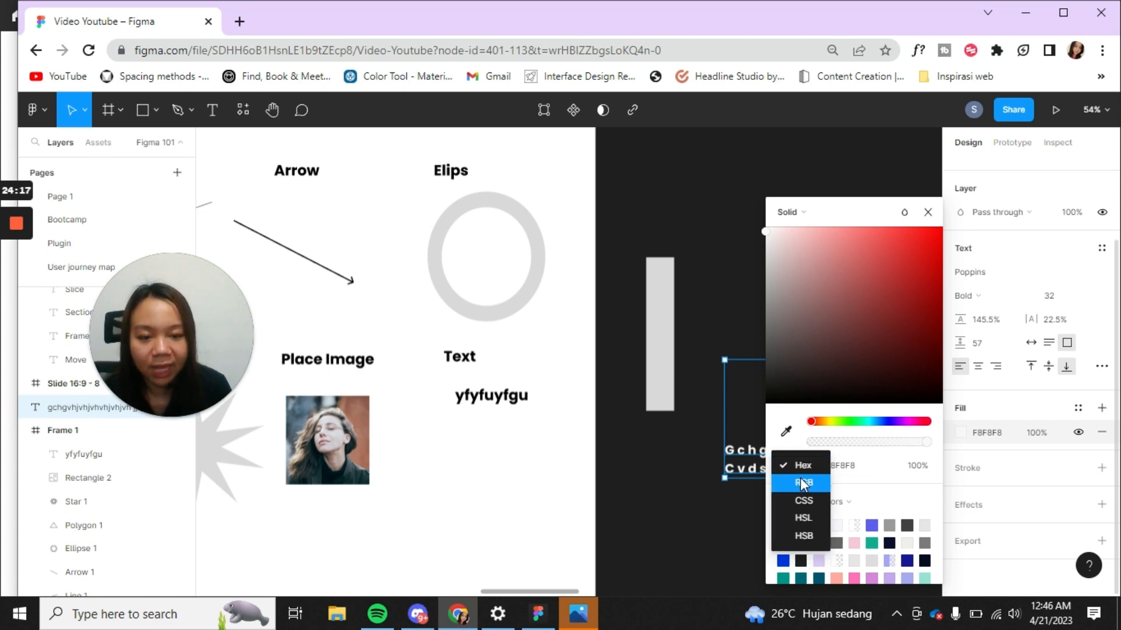
{"action": "left_click", "coordinate": [800, 482]}
{"action": "left_click", "coordinate": [793, 465]}
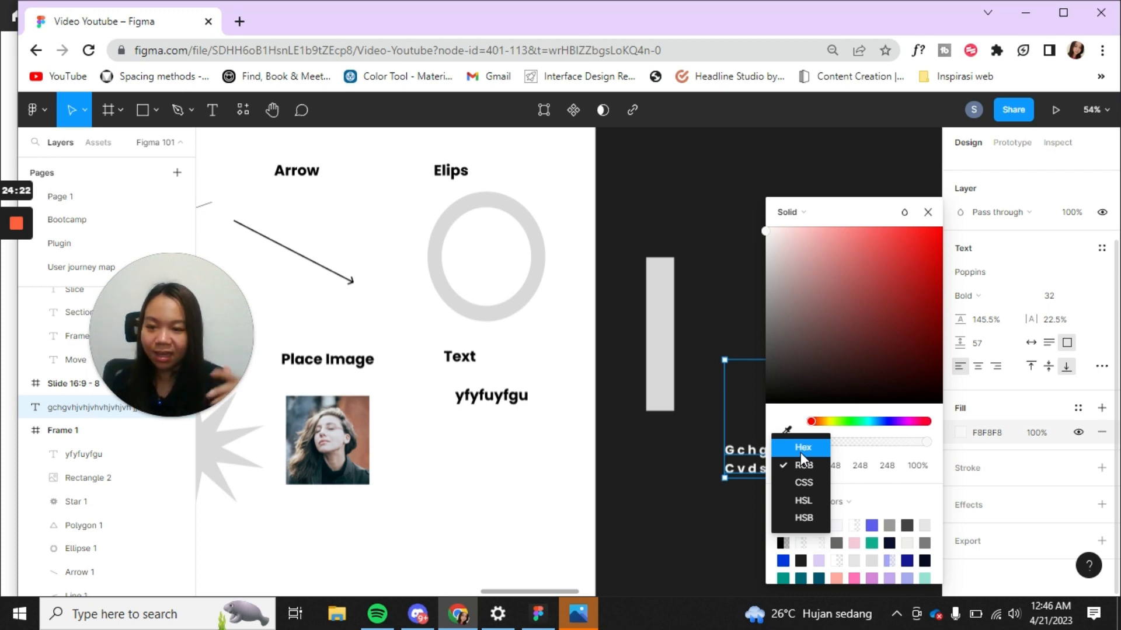
{"action": "left_click", "coordinate": [801, 448]}
{"action": "left_click", "coordinate": [809, 467]}
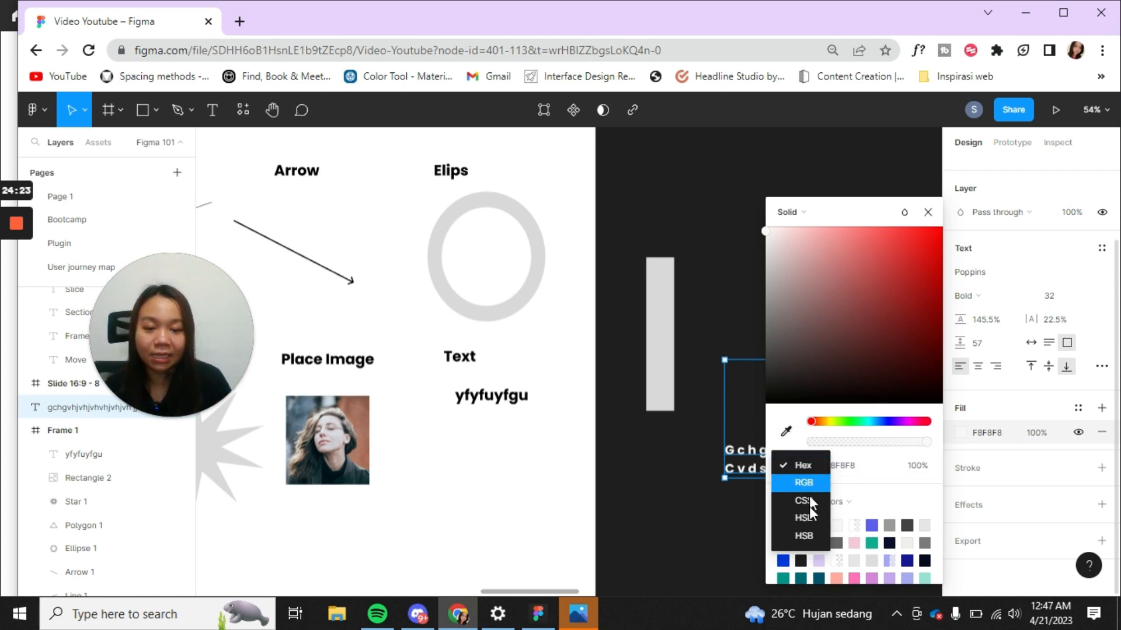
{"action": "left_click", "coordinate": [810, 530]}
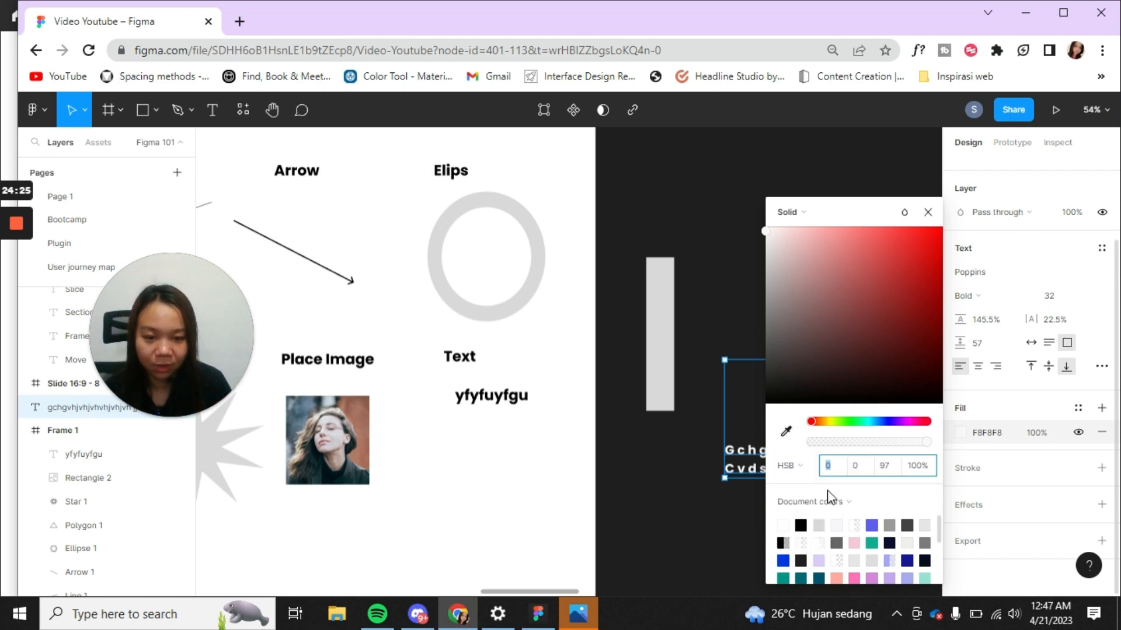
{"action": "left_click", "coordinate": [891, 468]}
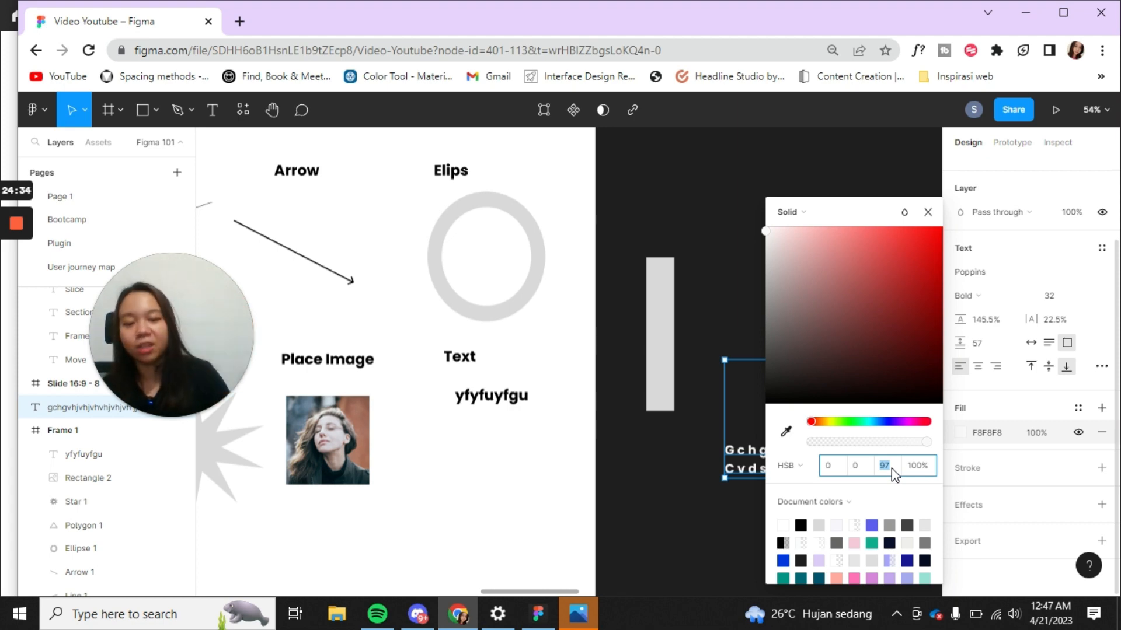
{"action": "left_click", "coordinate": [855, 467]}
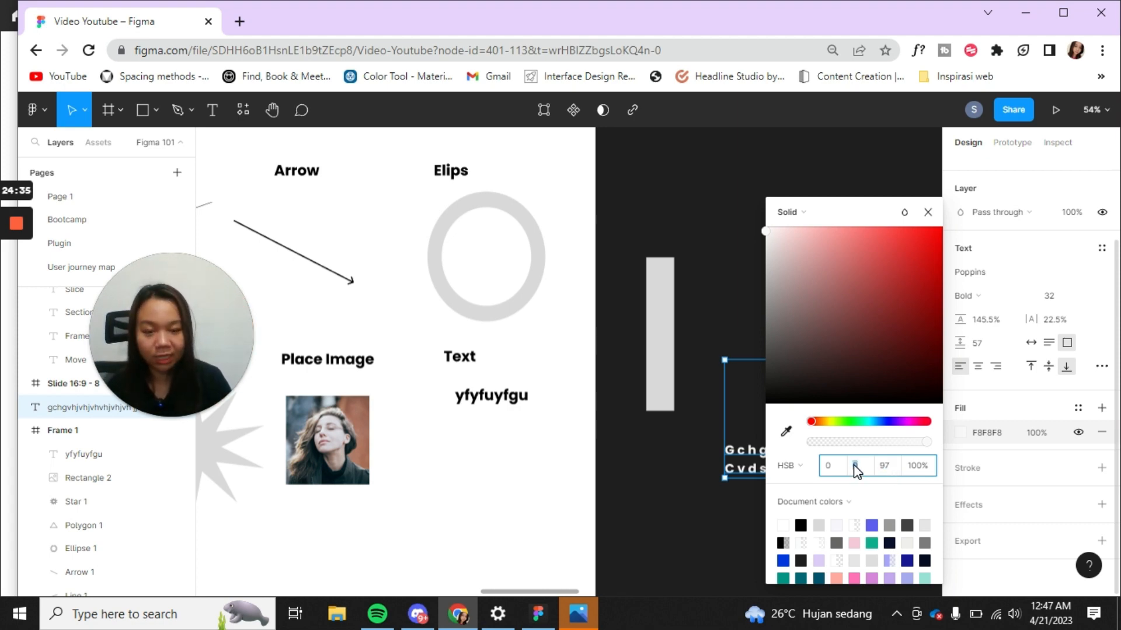
Try nudging the text fill's saturation up and down, set the colour to light grey CCC7C7, and close the colour picker.
{"action": "key", "text": "Up"}
{"action": "key", "text": "Up"}
{"action": "key", "text": "Up"}
{"action": "key", "text": "Down"}
{"action": "key", "text": "Down"}
{"action": "key", "text": "Down"}
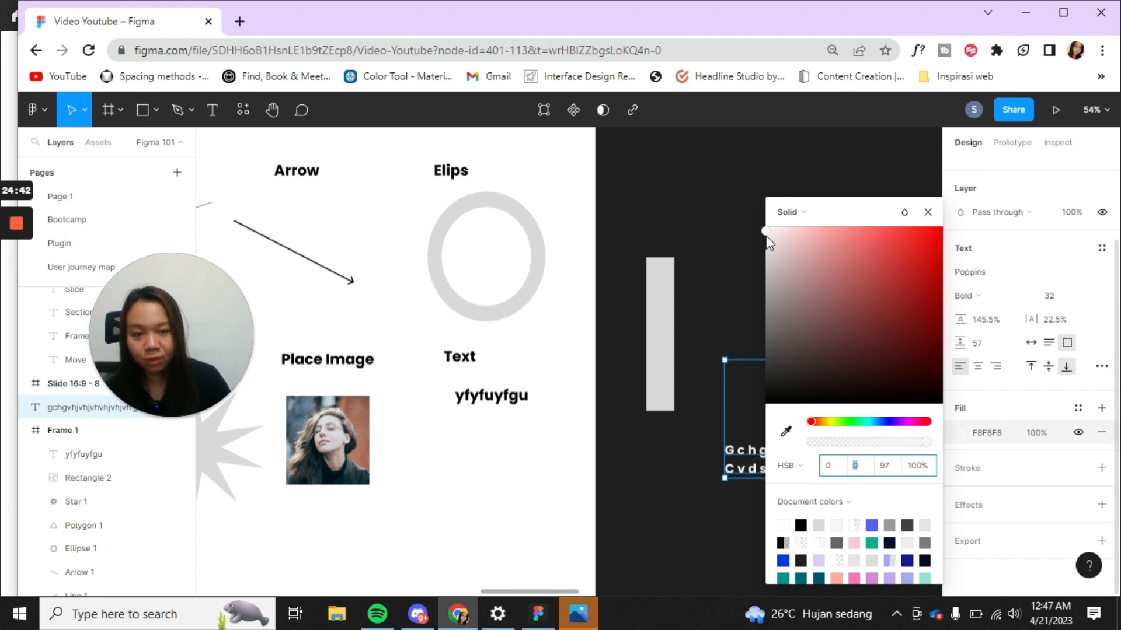
{"action": "left_click_drag", "start_coordinate": [768, 234], "coordinate": [771, 268]}
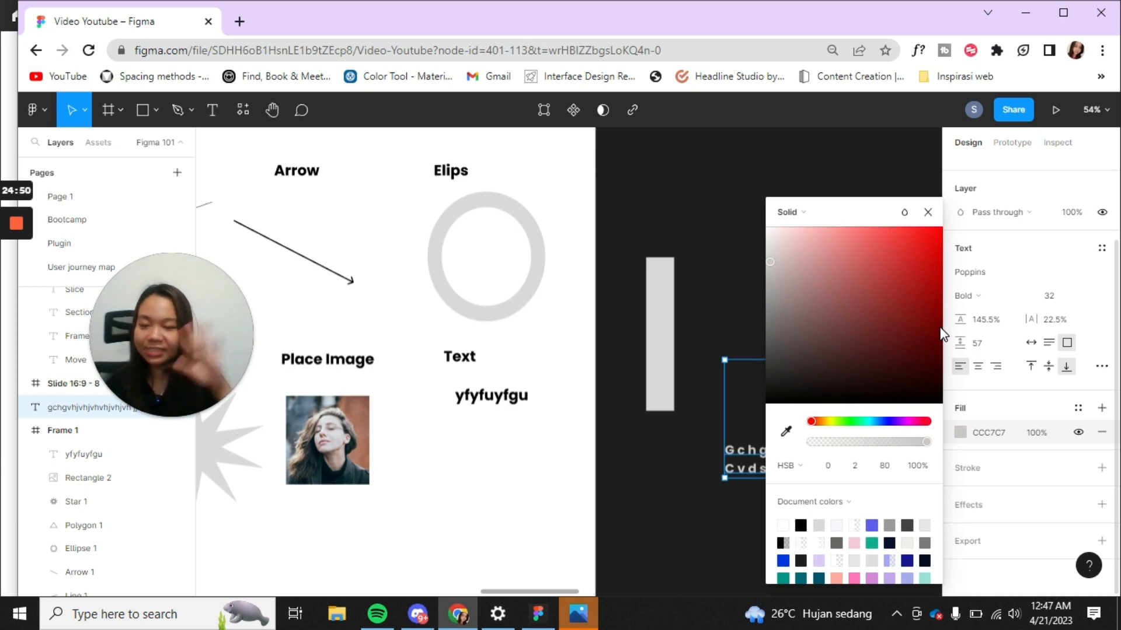
{"action": "left_click", "coordinate": [805, 475]}
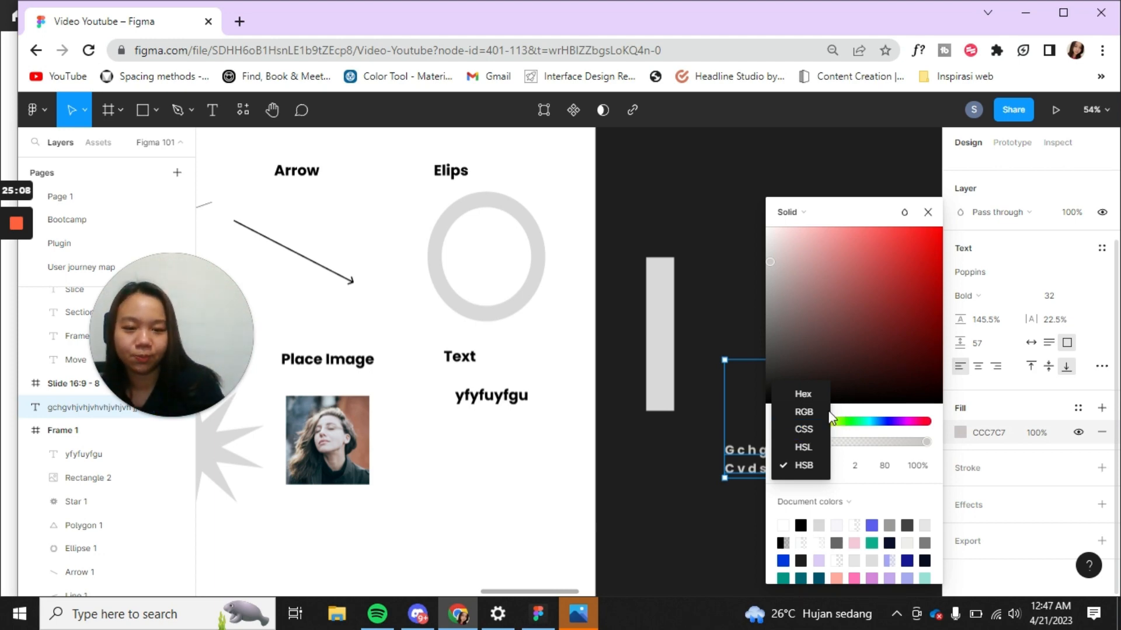
{"action": "left_click", "coordinate": [934, 213]}
{"action": "left_click", "coordinate": [927, 213]}
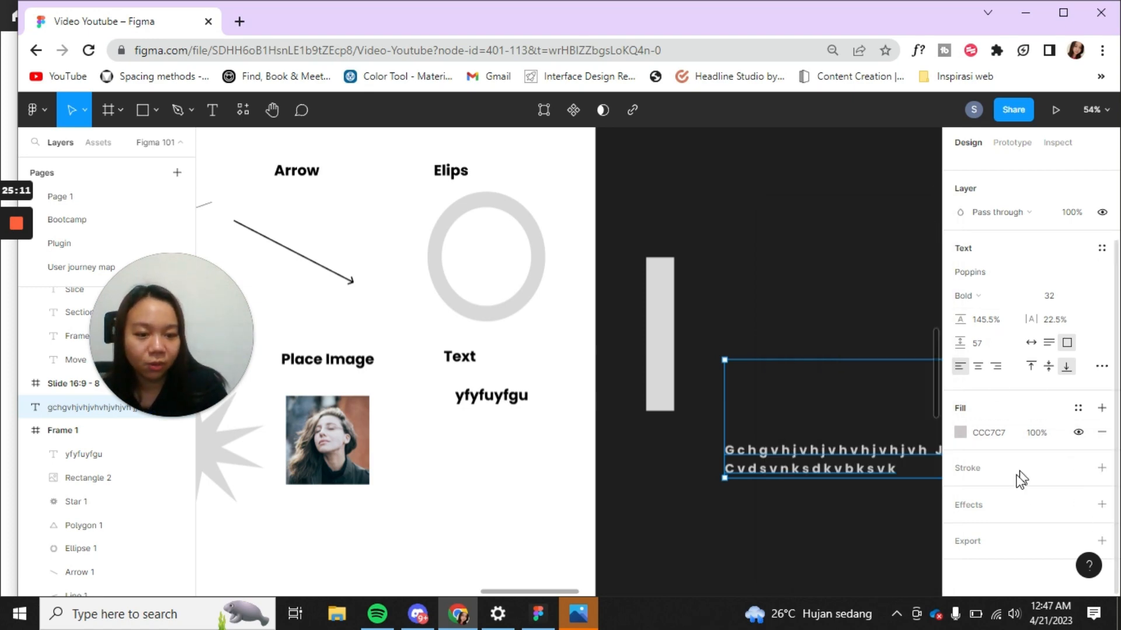
Add a stroke to the tall rectangle beside Frame 1, with thickness 13 and Center alignment.
{"action": "left_click", "coordinate": [653, 306]}
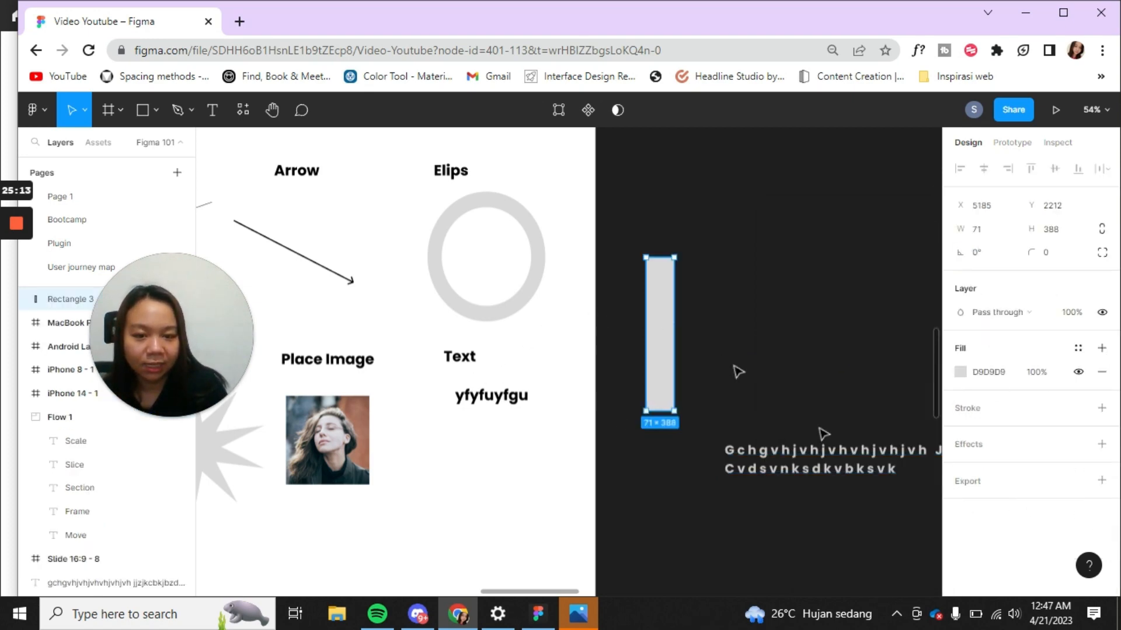
{"action": "left_click", "coordinate": [1101, 408]}
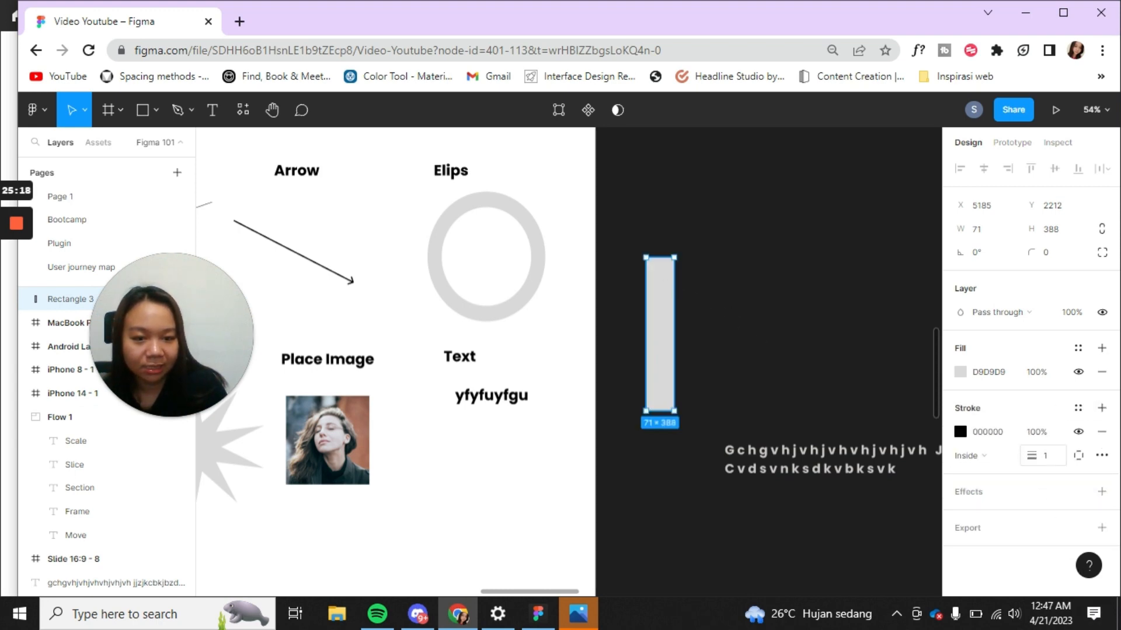
{"action": "left_click_drag", "start_coordinate": [1031, 455], "coordinate": [1050, 459]}
{"action": "left_click", "coordinate": [969, 455]}
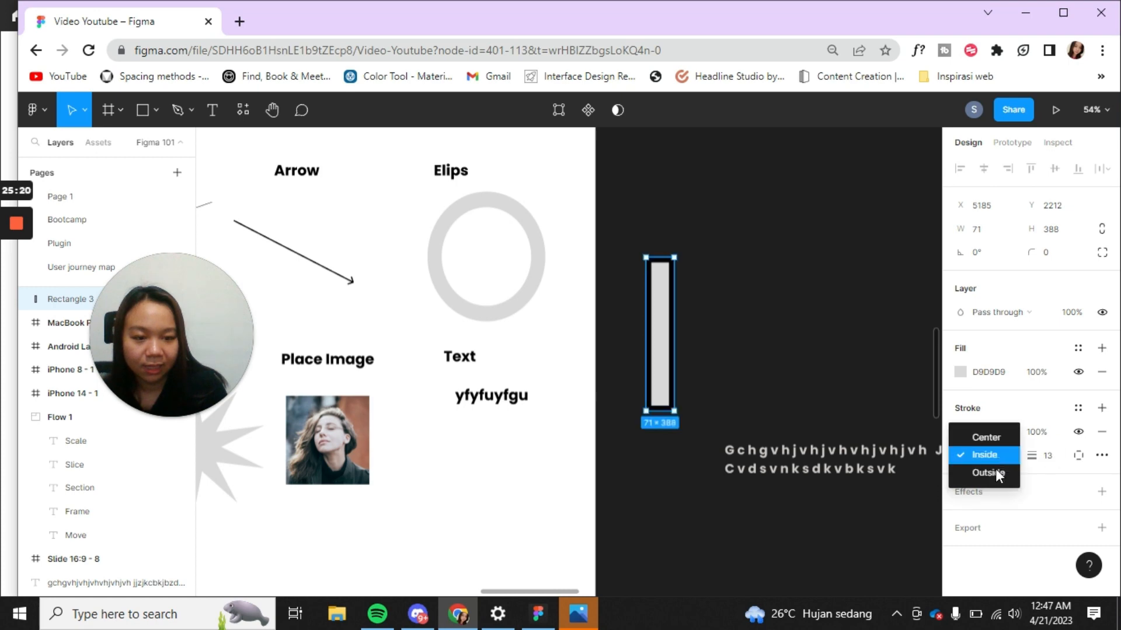
{"action": "left_click", "coordinate": [985, 438]}
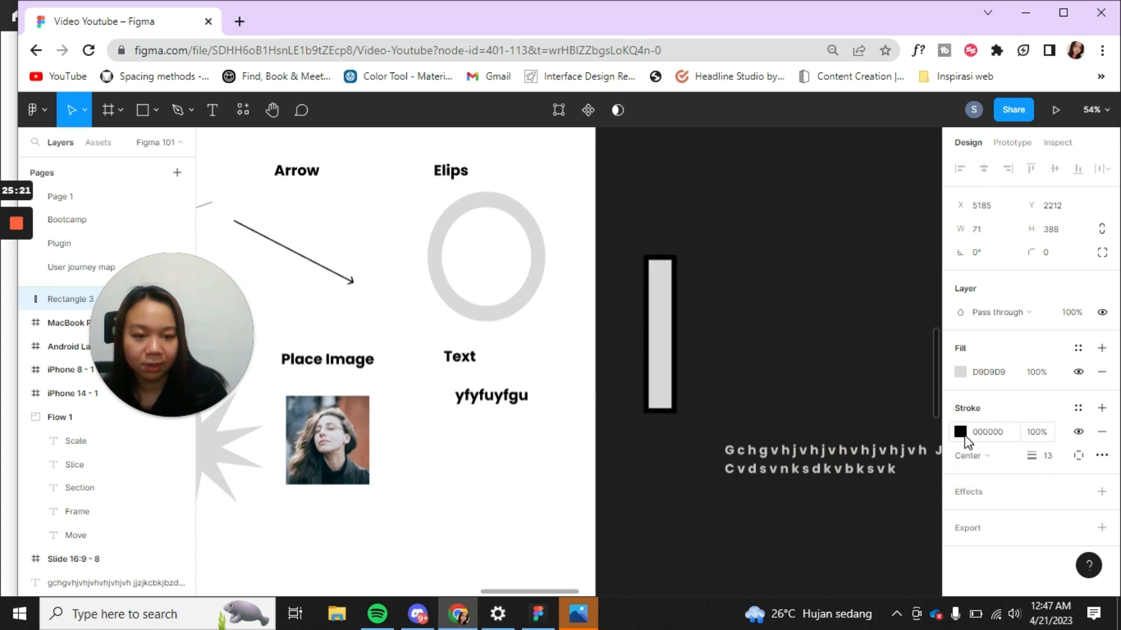
Change the tall rectangle's stroke colour to dark red 8F1313 and close the colour picker.
{"action": "left_click", "coordinate": [960, 432]}
{"action": "left_click", "coordinate": [906, 330]}
{"action": "left_click_drag", "start_coordinate": [917, 320], "coordinate": [920, 304]}
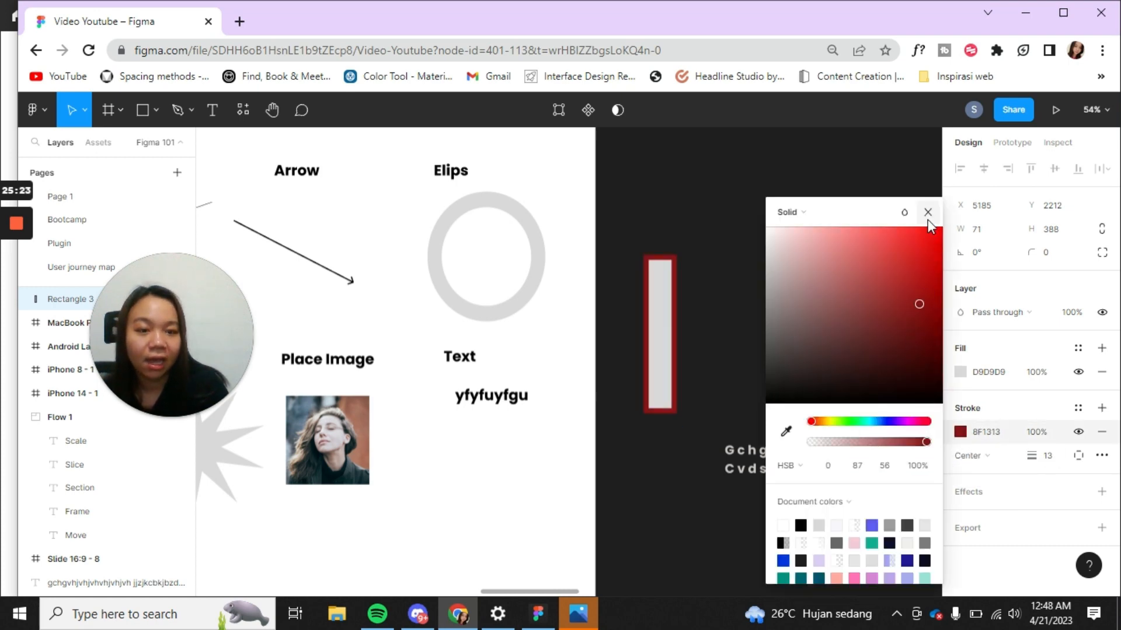
{"action": "left_click", "coordinate": [927, 213]}
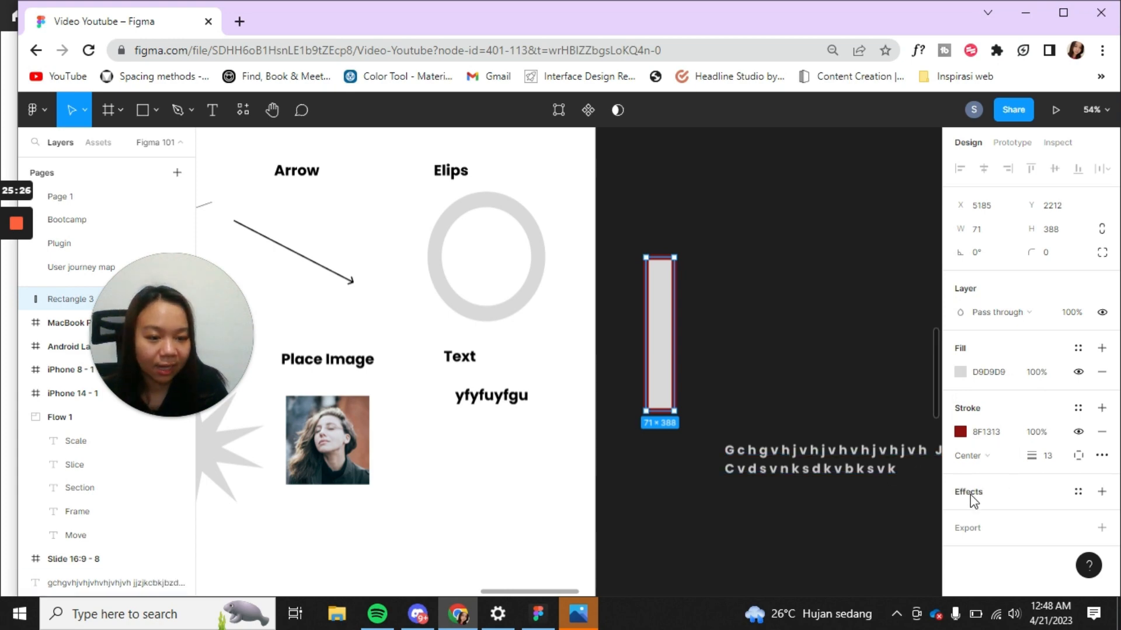
Add a 1x PNG export setting to the multi-line text, look through the available formats, and expand the export preview.
{"action": "left_click", "coordinate": [849, 454]}
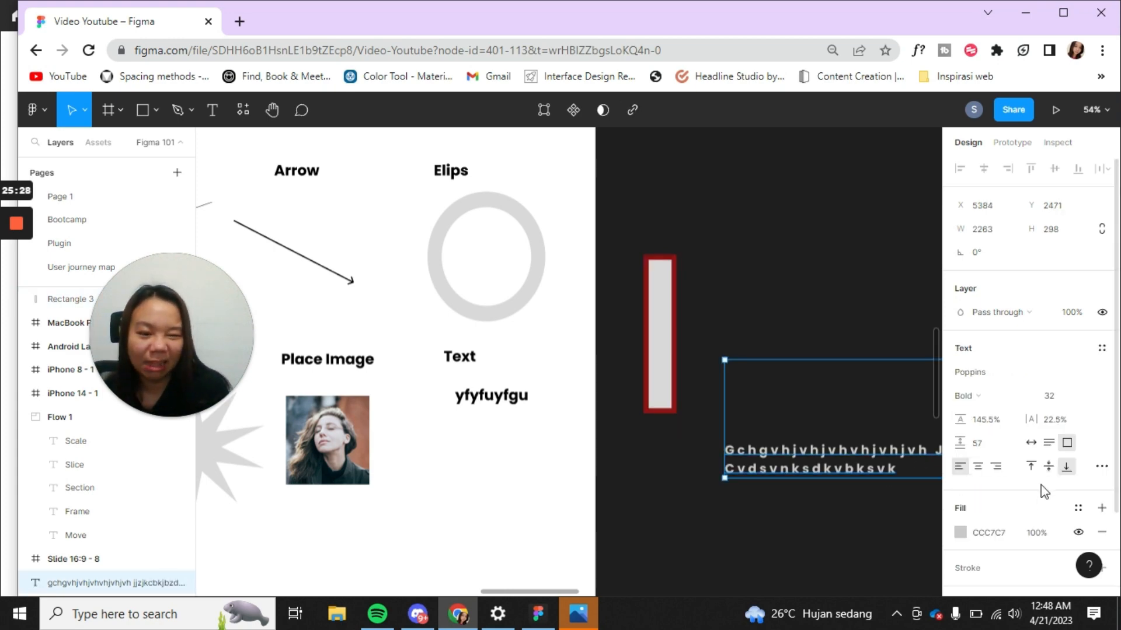
{"action": "scroll", "coordinate": [1050, 421], "scroll_direction": "down", "scroll_amount": 2}
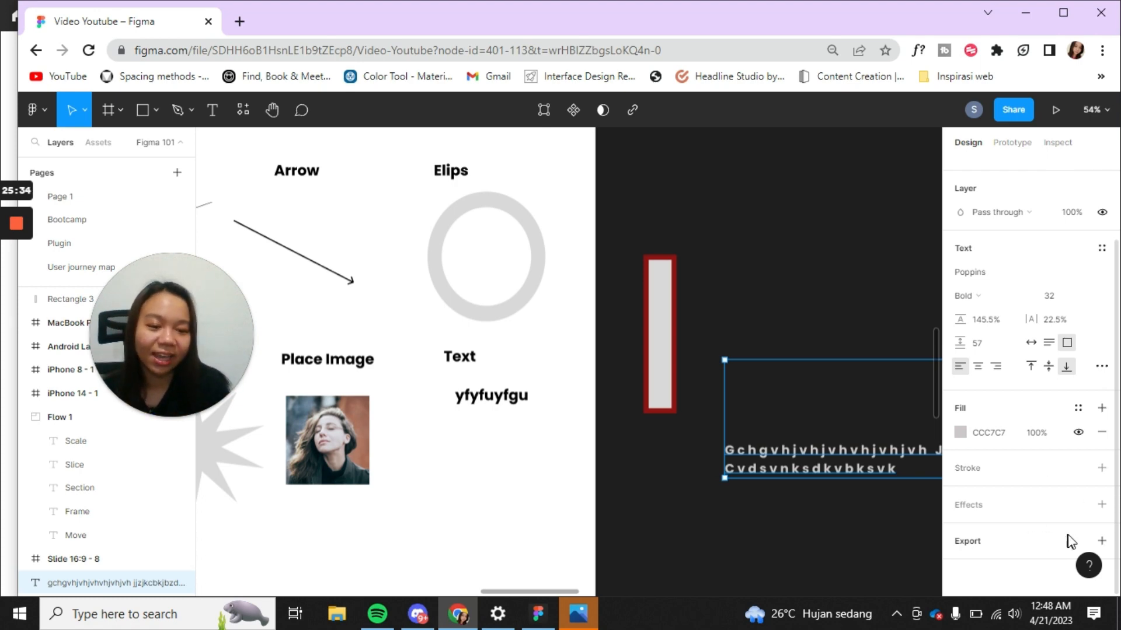
{"action": "left_click", "coordinate": [1102, 541]}
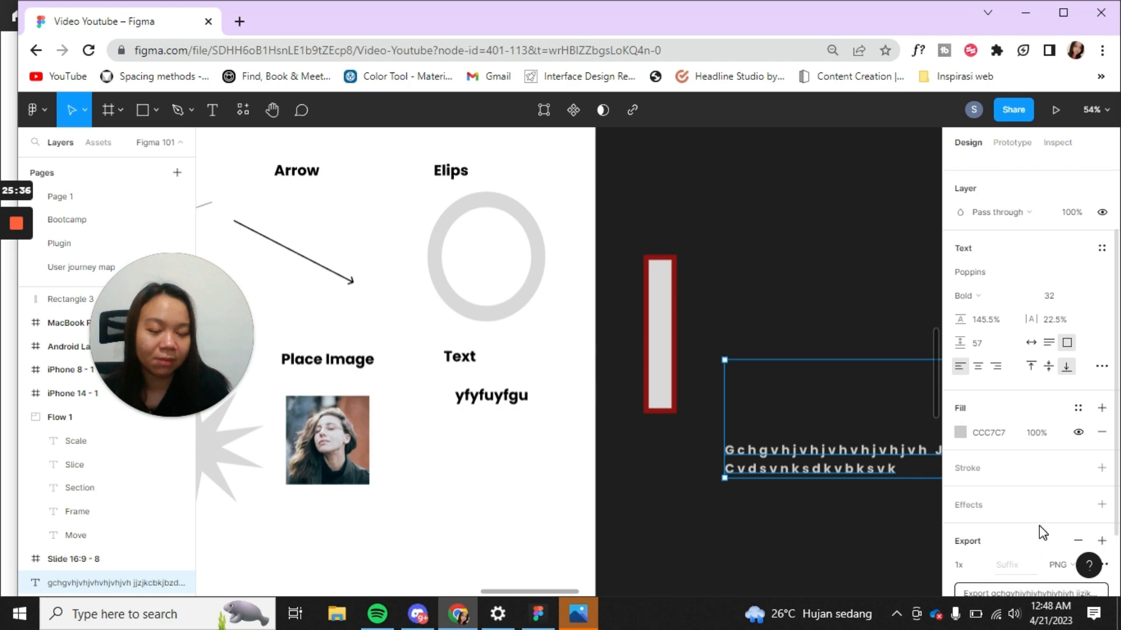
{"action": "scroll", "coordinate": [1042, 532], "scroll_direction": "down", "scroll_amount": 2}
{"action": "left_click", "coordinate": [1071, 483]}
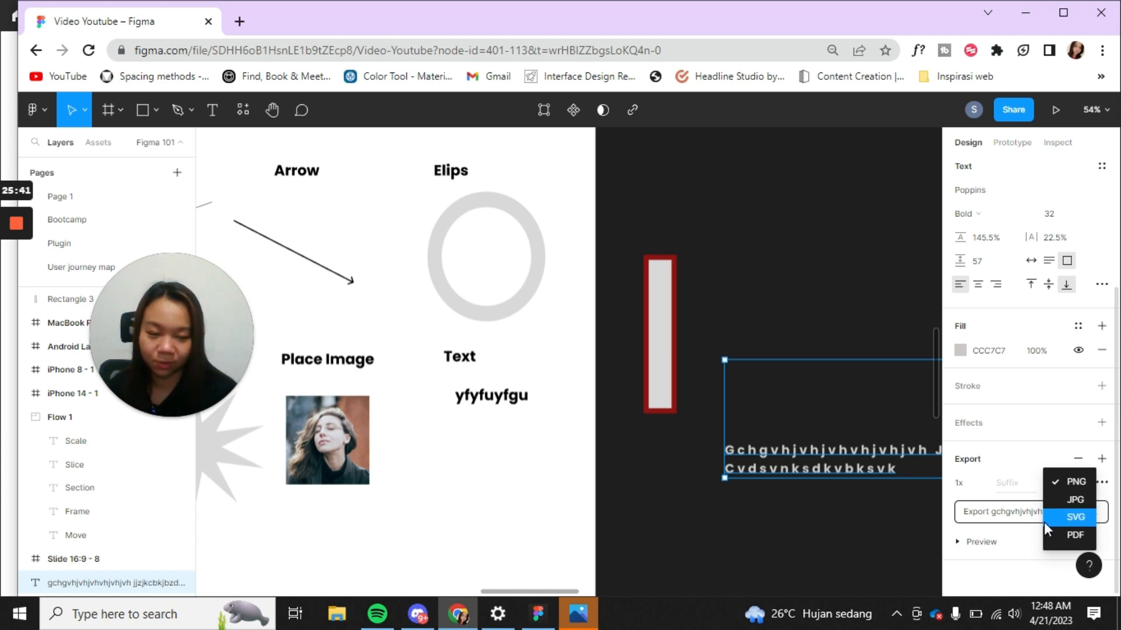
{"action": "left_click", "coordinate": [960, 540]}
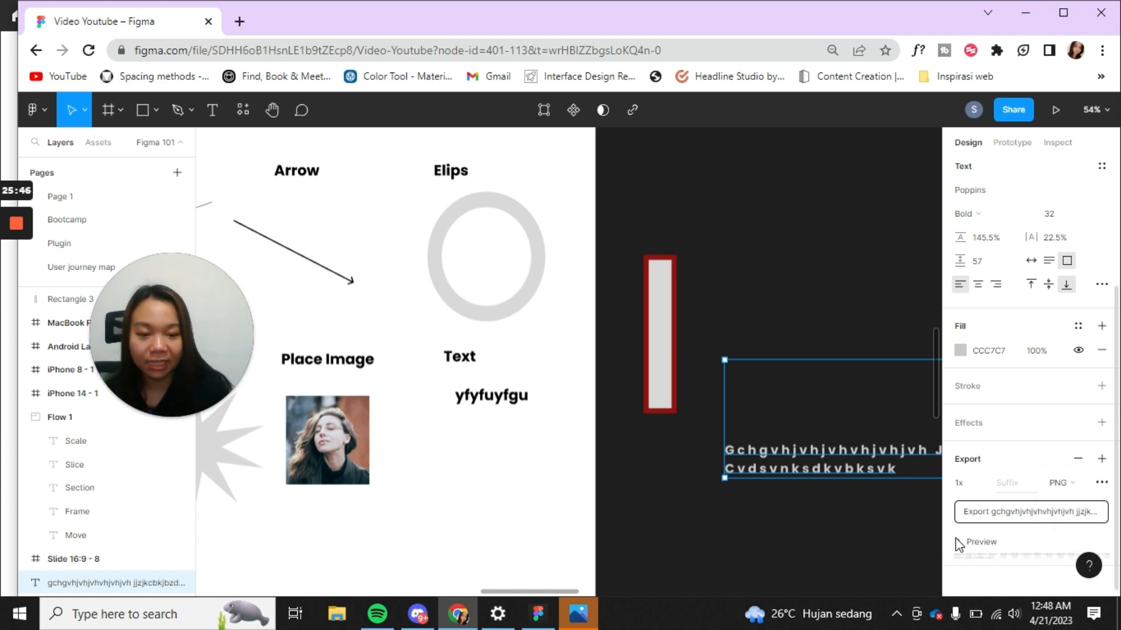
{"action": "scroll", "coordinate": [1028, 538], "scroll_direction": "up", "scroll_amount": 3}
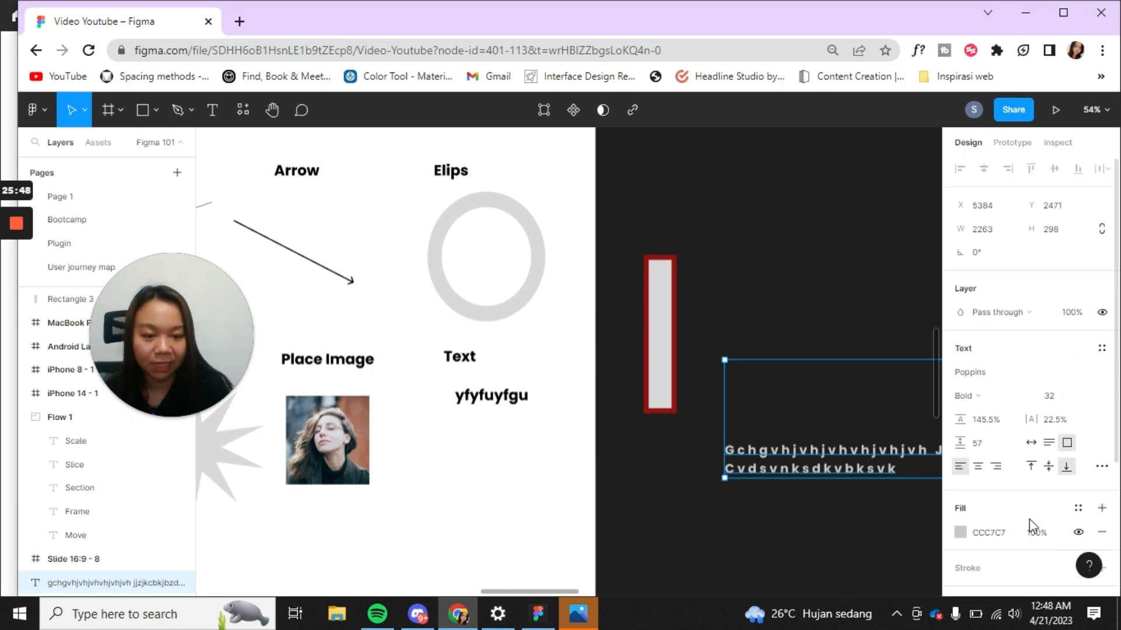
{"action": "scroll", "coordinate": [1028, 538], "scroll_direction": "down", "scroll_amount": 3}
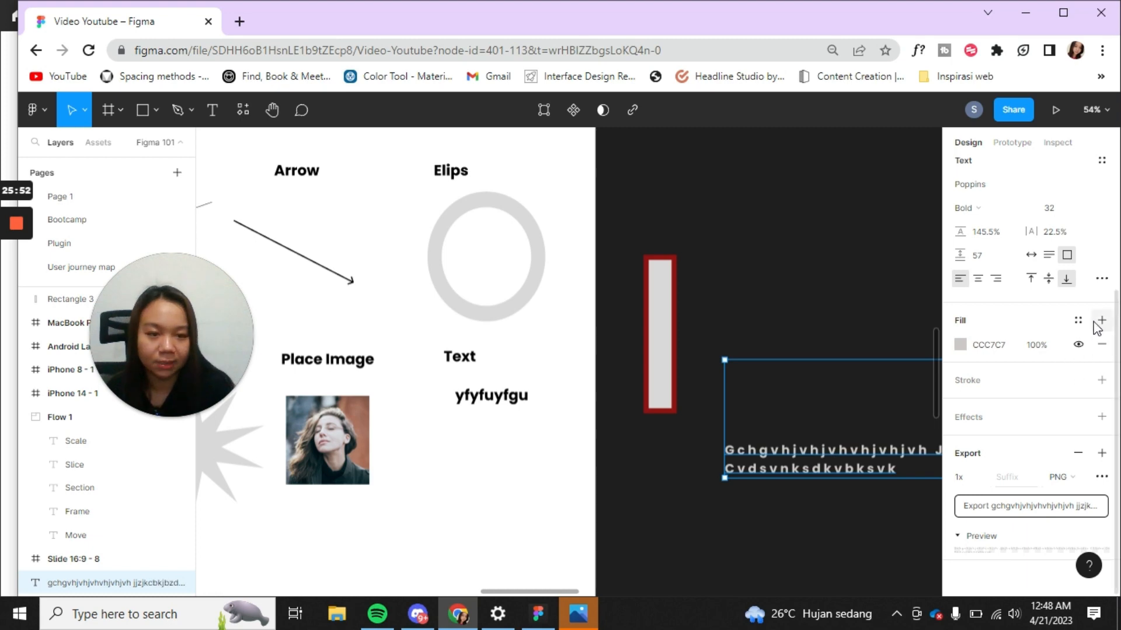
{"action": "scroll", "coordinate": [1018, 192], "scroll_direction": "up", "scroll_amount": 3}
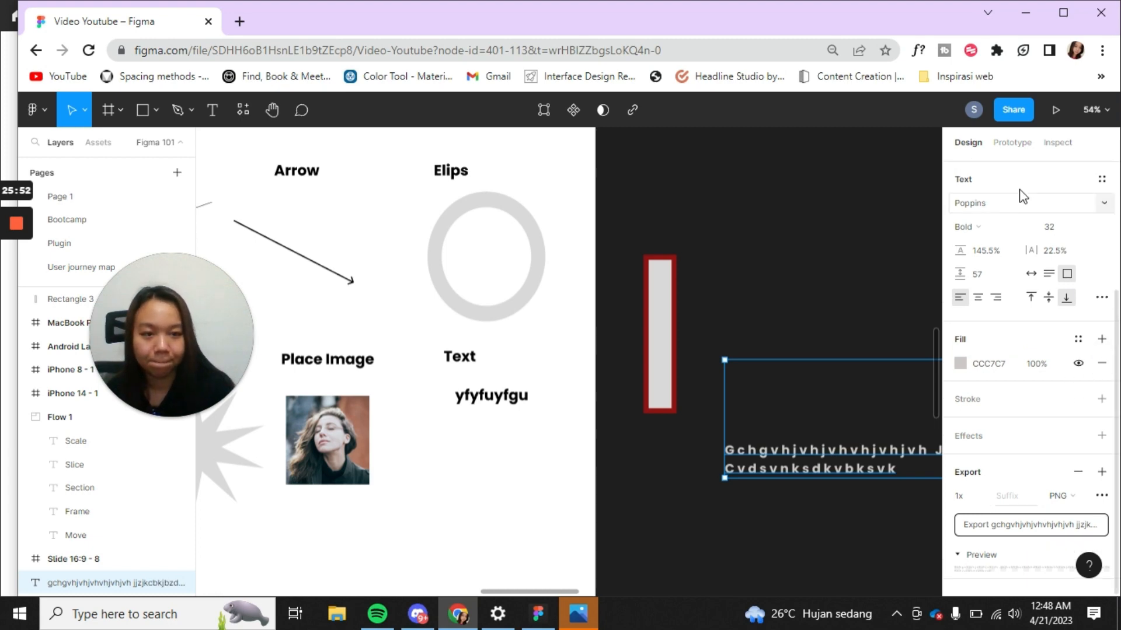
View the prototype settings for the multi-line text, for the red-outlined rectangle, and with nothing selected.
{"action": "left_click", "coordinate": [1019, 144]}
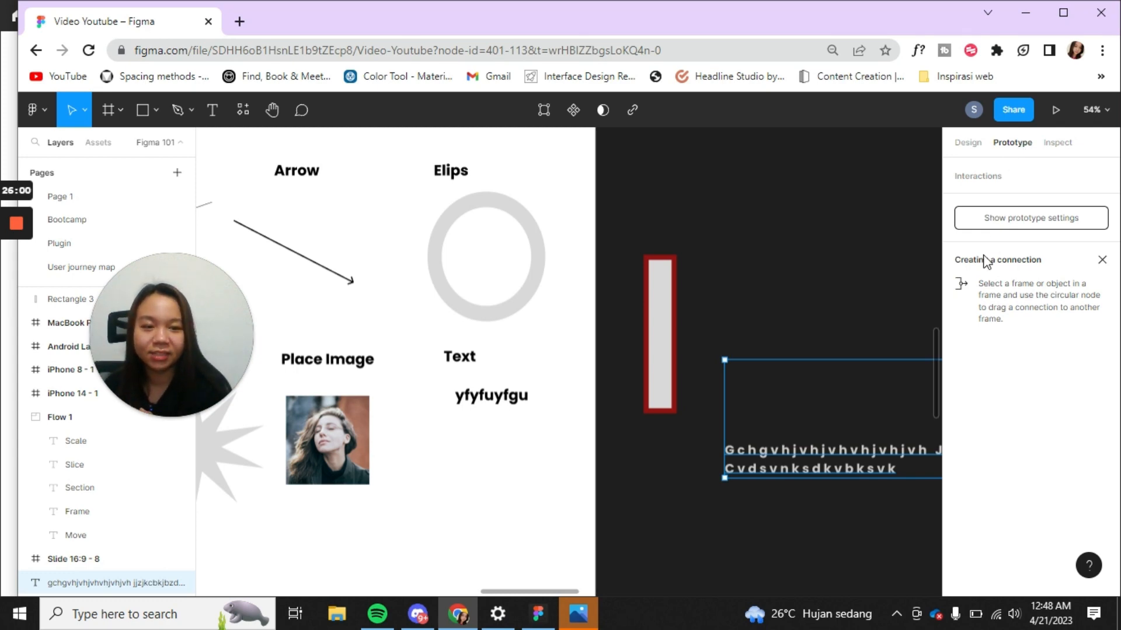
{"action": "left_click", "coordinate": [668, 327]}
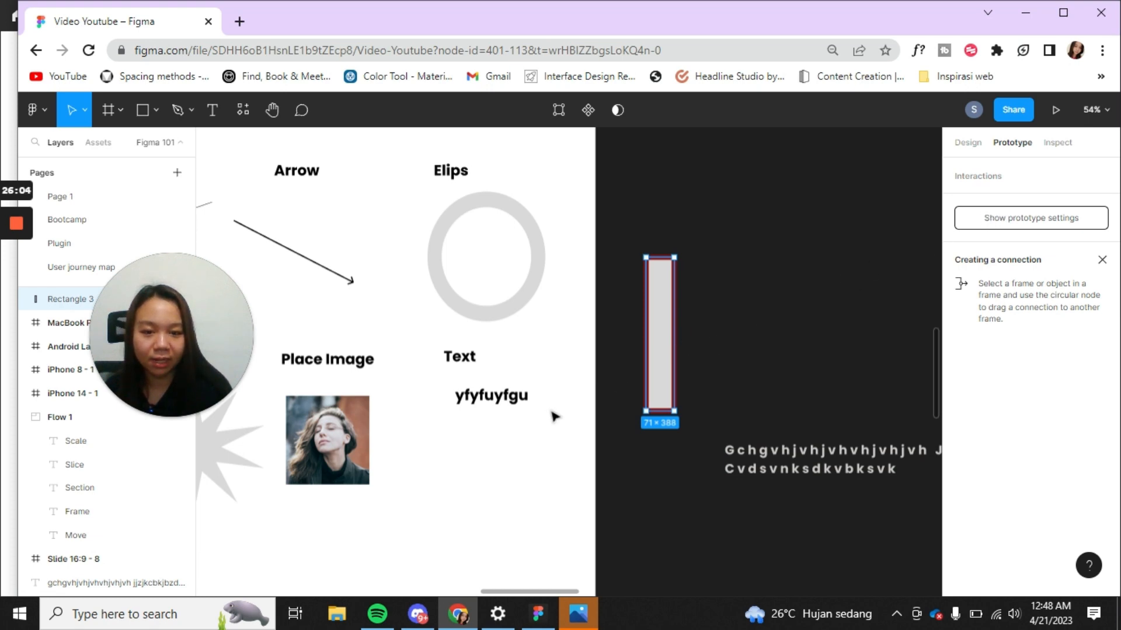
{"action": "left_click", "coordinate": [601, 370]}
{"action": "scroll", "coordinate": [600, 371], "scroll_direction": "up", "scroll_amount": 1}
{"action": "key", "text": "super"}
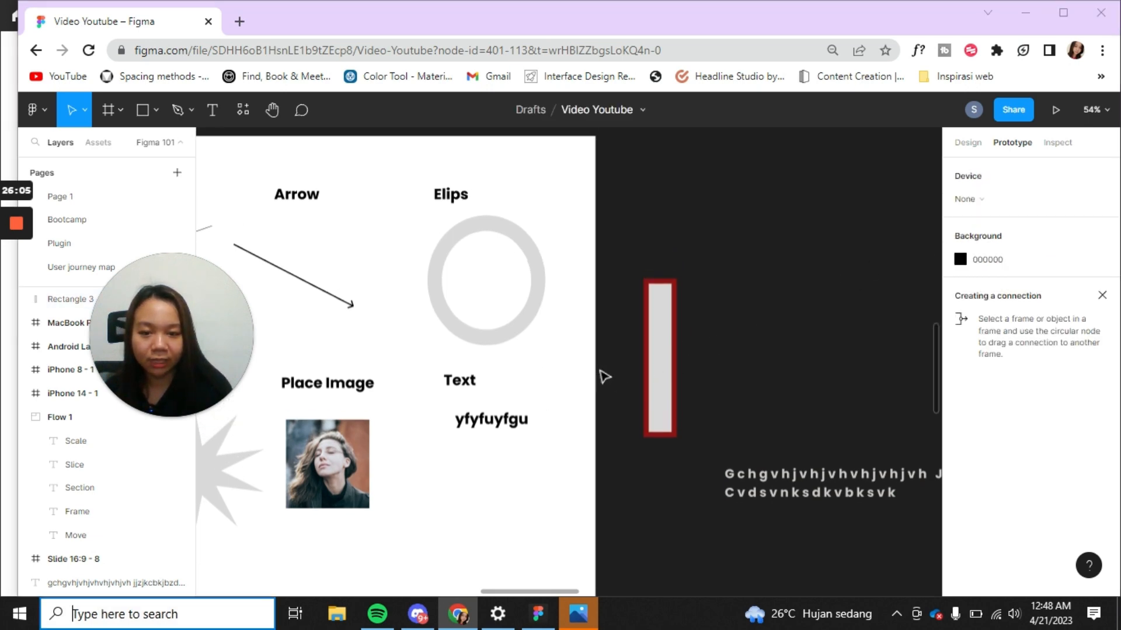
{"action": "scroll", "coordinate": [600, 371], "scroll_direction": "up", "scroll_amount": 2}
{"action": "left_click", "coordinate": [617, 364]}
Connect Frame 1 to the Flow 1 section with an on-click Navigate to interaction, and move its details window clear of the connection.
{"action": "scroll", "coordinate": [616, 364], "scroll_direction": "up", "scroll_amount": 2}
{"action": "scroll", "coordinate": [617, 362], "scroll_direction": "down", "scroll_amount": 7}
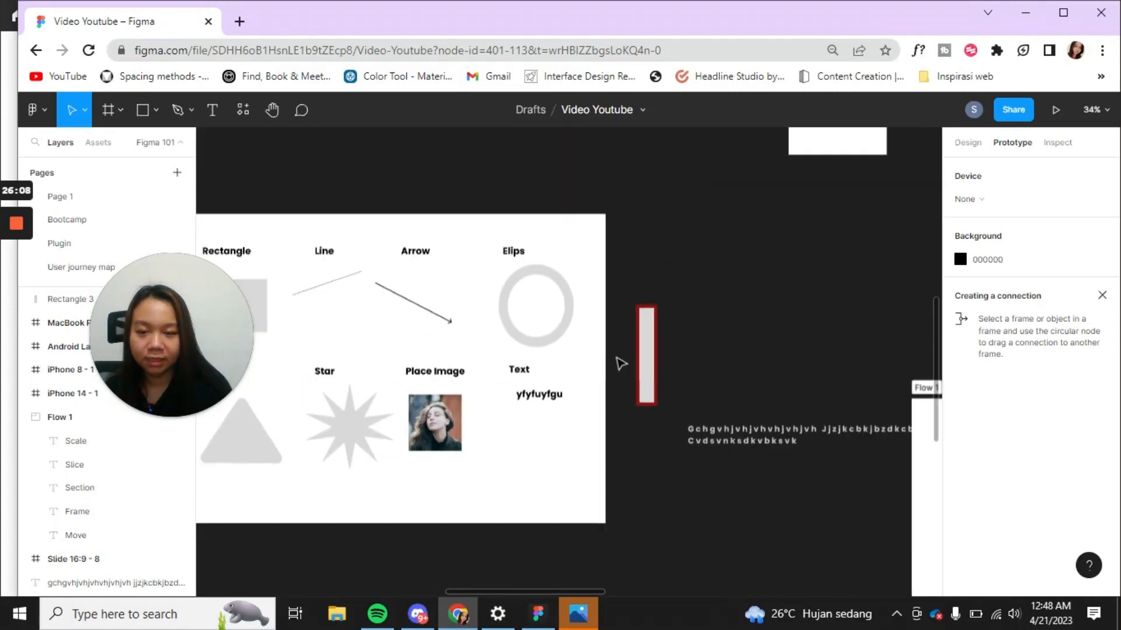
{"action": "left_click", "coordinate": [254, 235]}
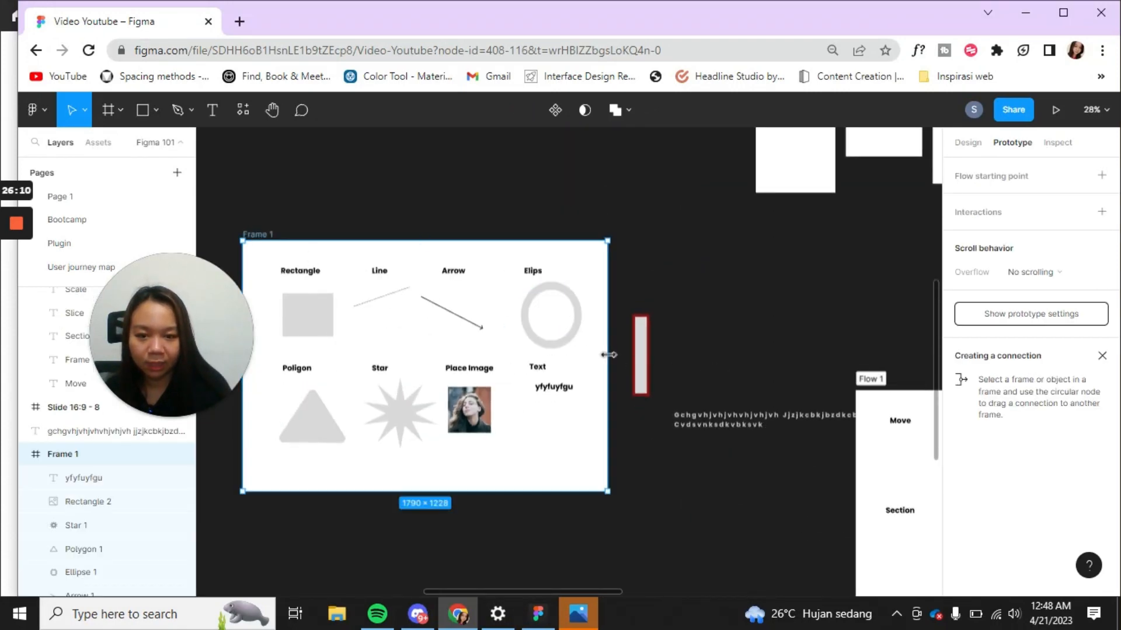
{"action": "left_click_drag", "start_coordinate": [607, 367], "coordinate": [901, 527]}
{"action": "scroll", "coordinate": [708, 416], "scroll_direction": "up", "scroll_amount": 1}
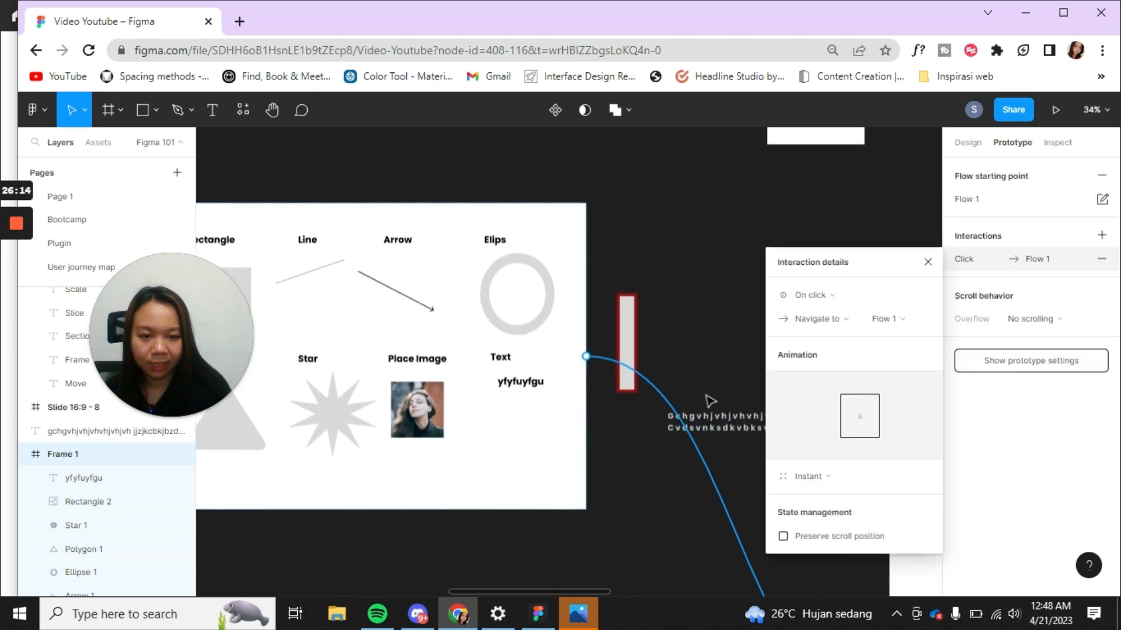
{"action": "scroll", "coordinate": [708, 397], "scroll_direction": "down", "scroll_amount": 2}
{"action": "scroll", "coordinate": [708, 397], "scroll_direction": "down", "scroll_amount": 2}
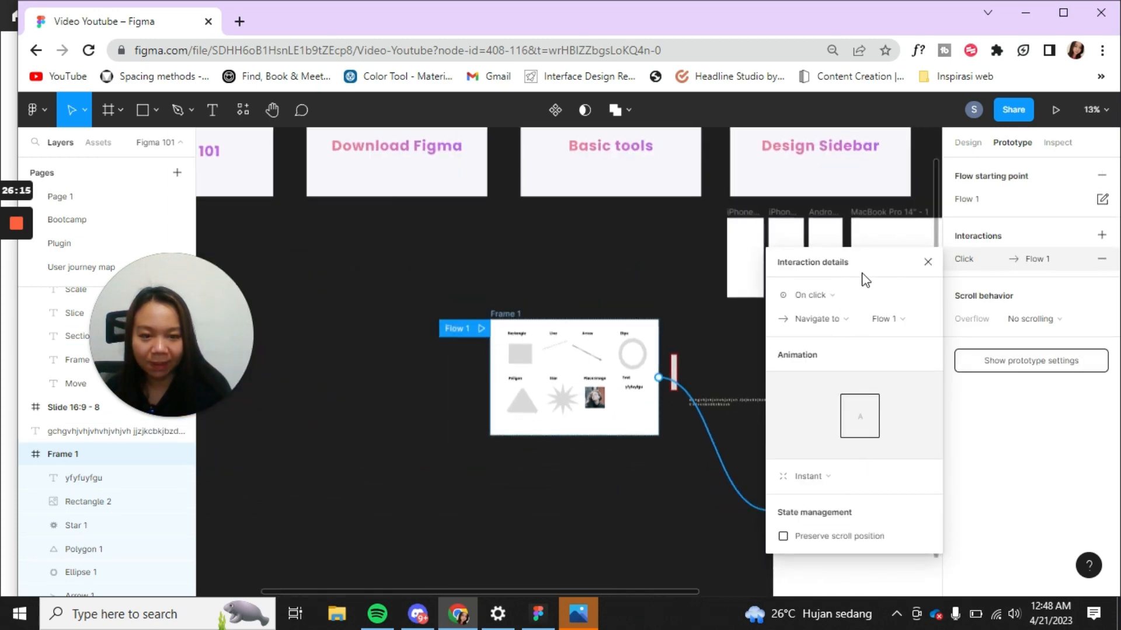
{"action": "left_click_drag", "start_coordinate": [799, 281], "coordinate": [366, 262]}
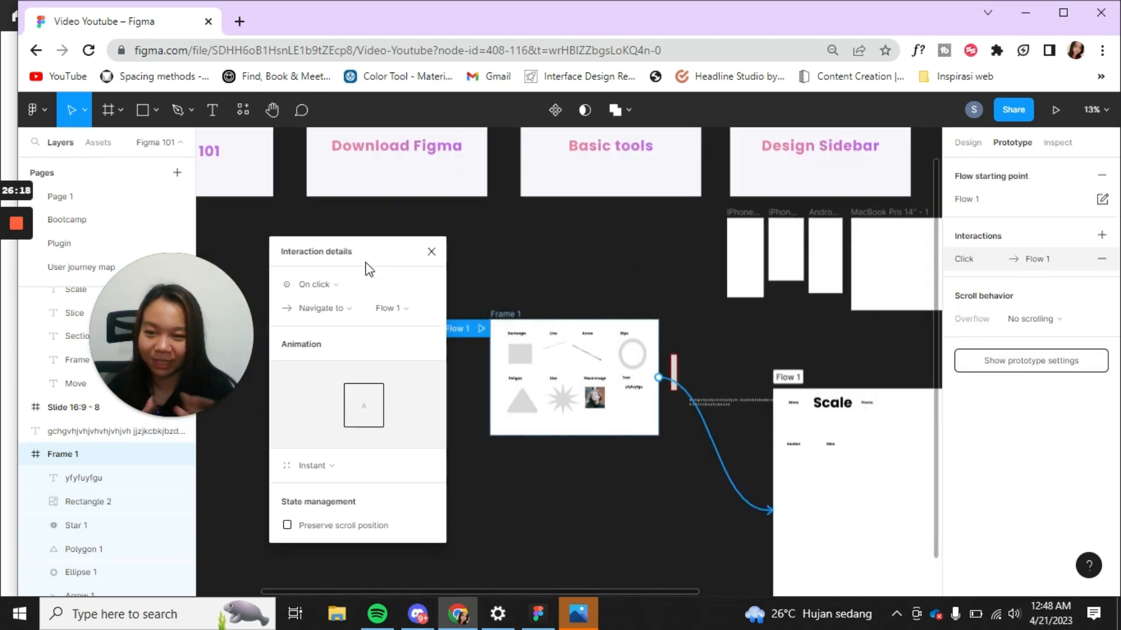
Inspect Frame 1's properties, interaction and code, switch the code language from Android to CSS, and return to the design properties.
{"action": "left_click", "coordinate": [1070, 143]}
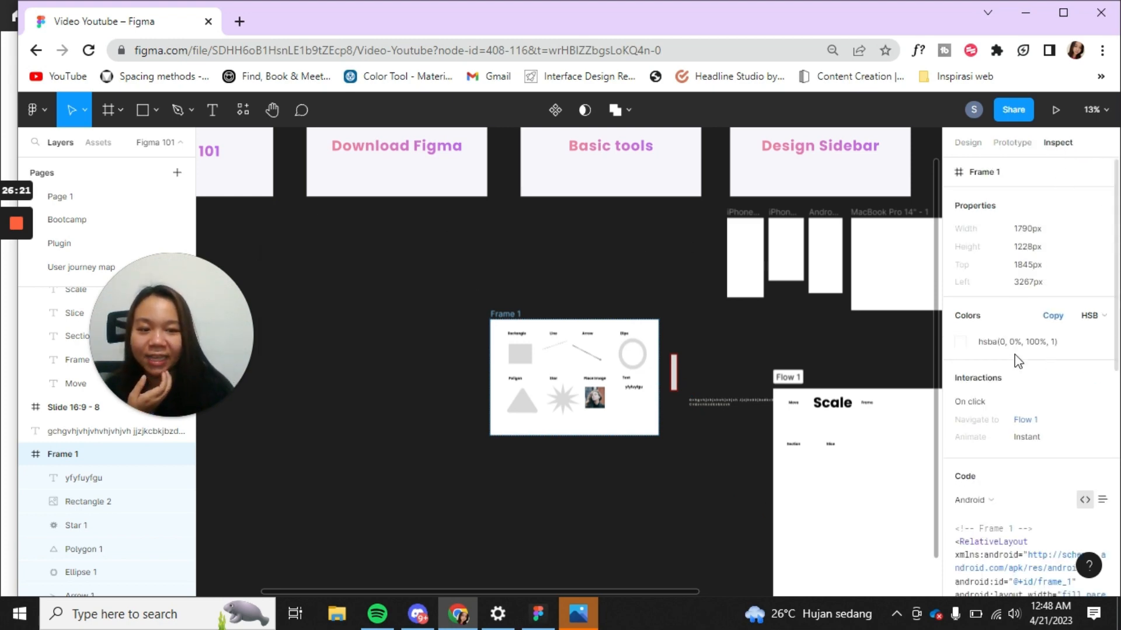
{"action": "scroll", "coordinate": [1019, 360], "scroll_direction": "down", "scroll_amount": 3}
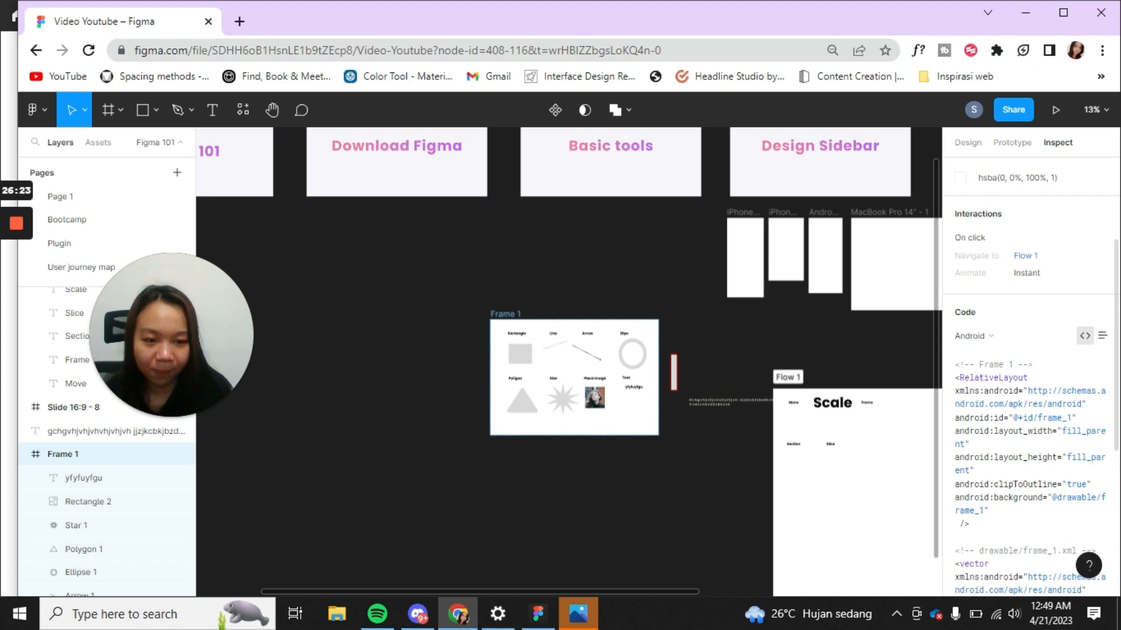
{"action": "left_click", "coordinate": [986, 338]}
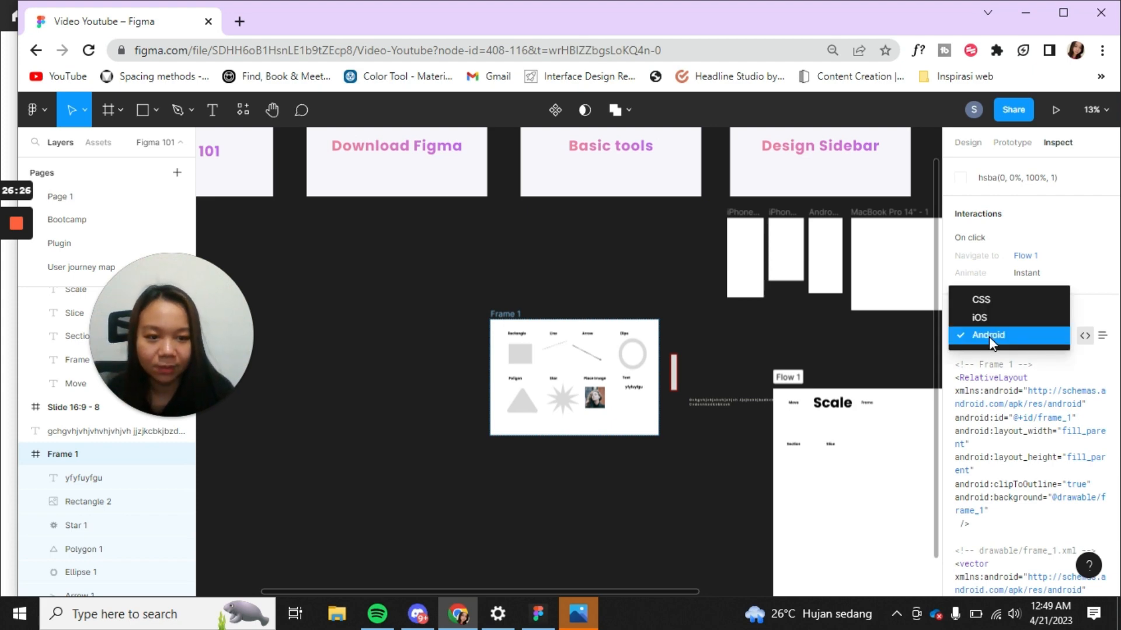
{"action": "left_click", "coordinate": [994, 303]}
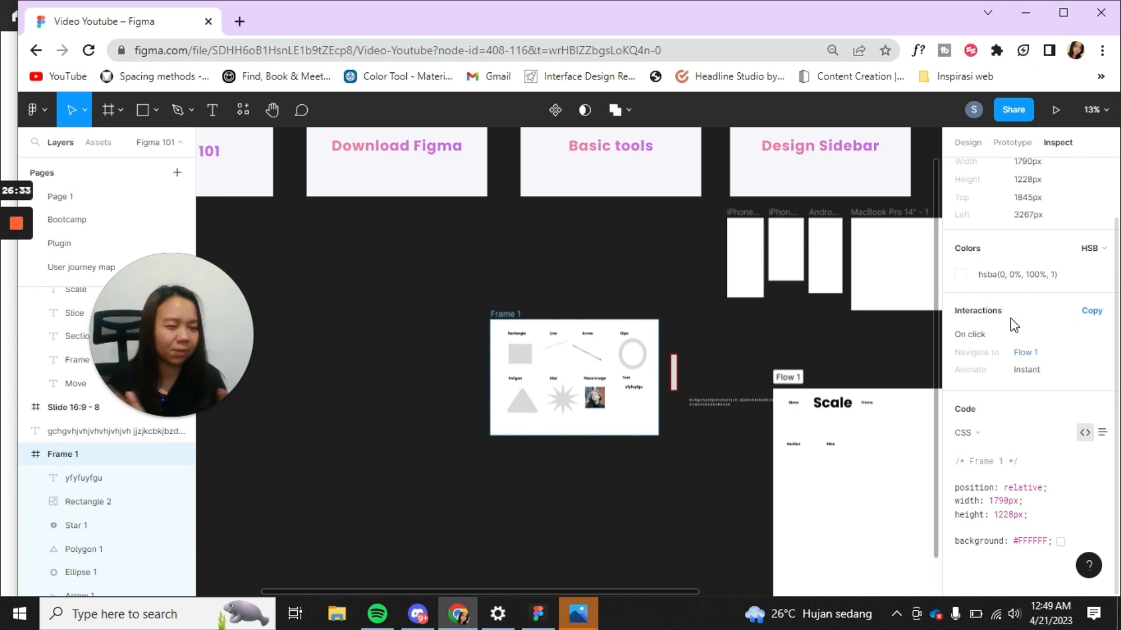
{"action": "left_click", "coordinate": [972, 145]}
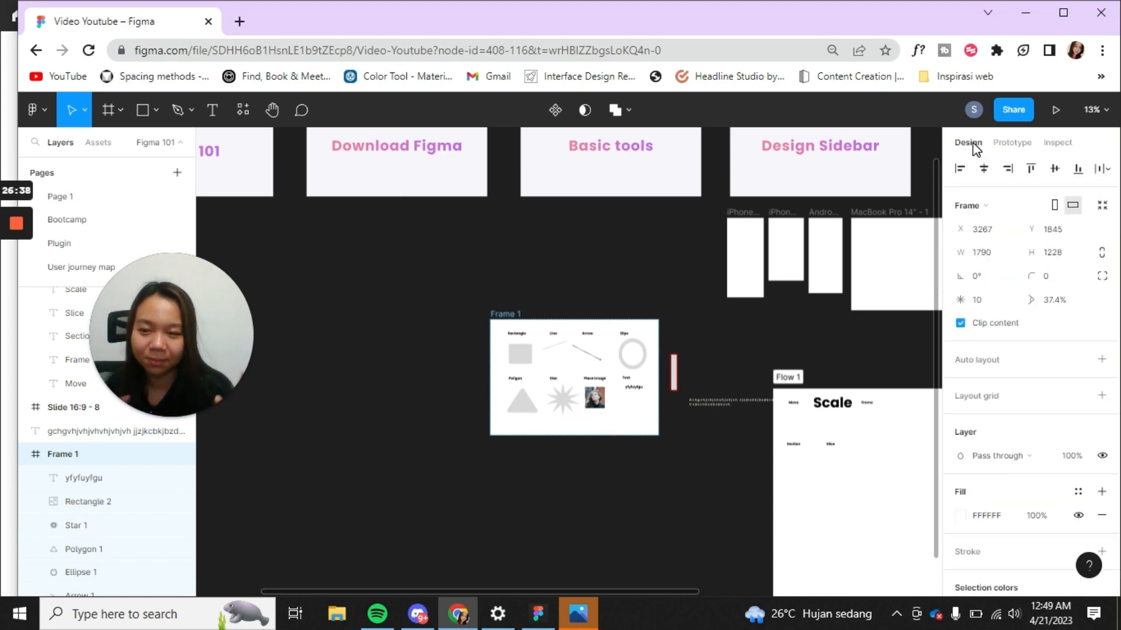